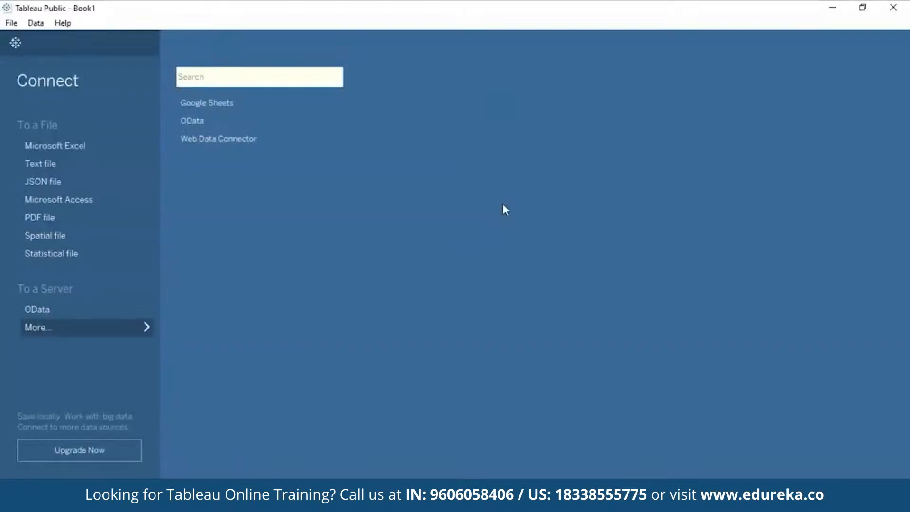
Step: Connect to the Microsoft Excel workbook FDI Case Study in the DATA FILES folder of TABLEAU PROJECTS on the Desktop
{"action": "left_click", "coordinate": [97, 150]}
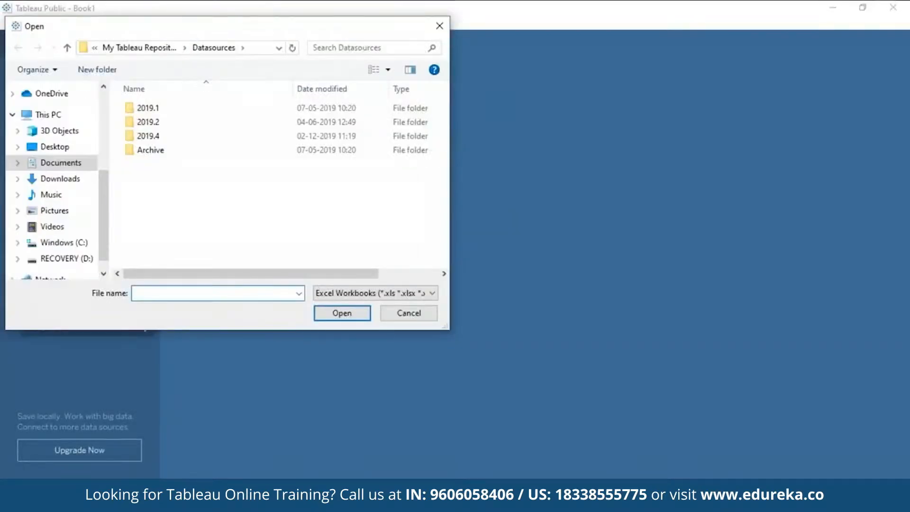
{"action": "left_click", "coordinate": [71, 150]}
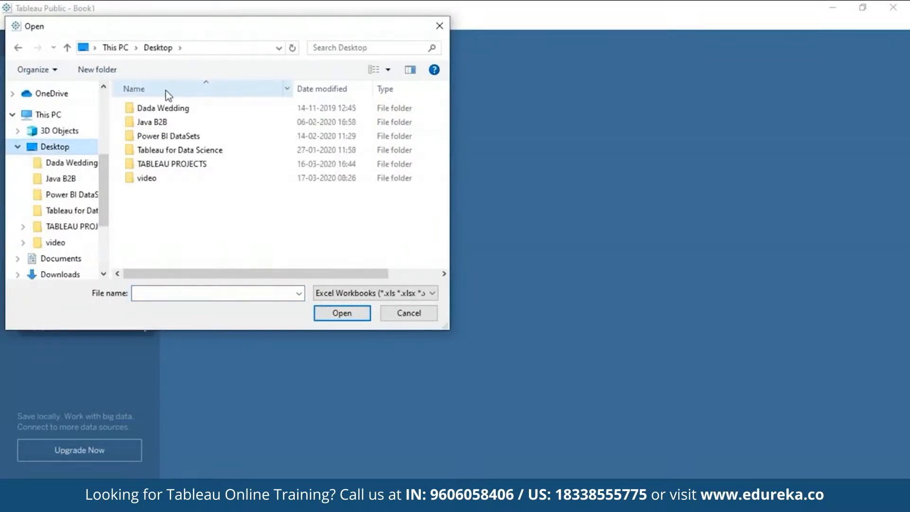
{"action": "double_click", "coordinate": [166, 165]}
{"action": "double_click", "coordinate": [164, 122]}
{"action": "left_click", "coordinate": [164, 118]}
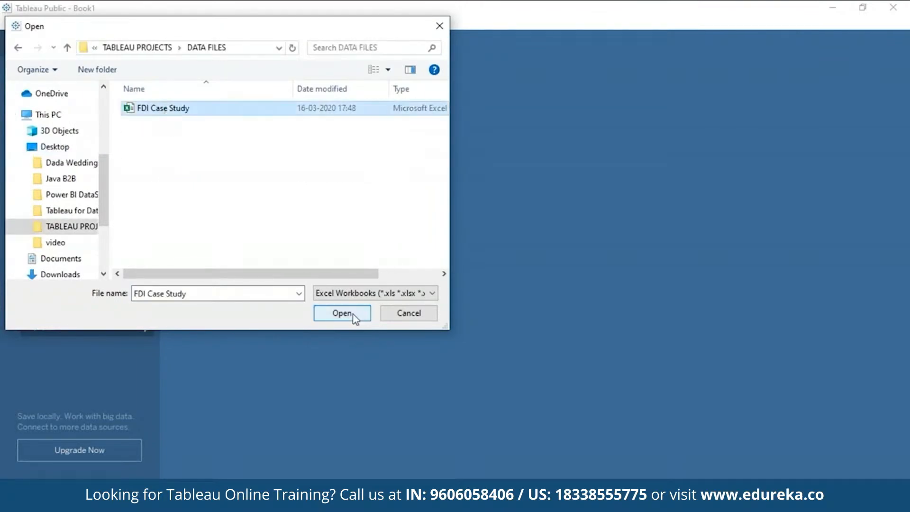
{"action": "left_click", "coordinate": [353, 313]}
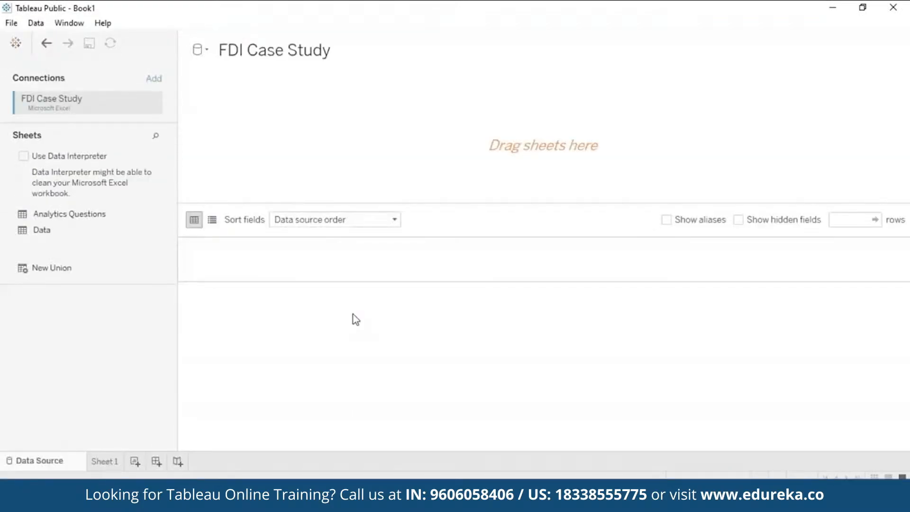
Step: Add the Data sheet to the data source and clean it with Data Interpreter
{"action": "double_click", "coordinate": [41, 230]}
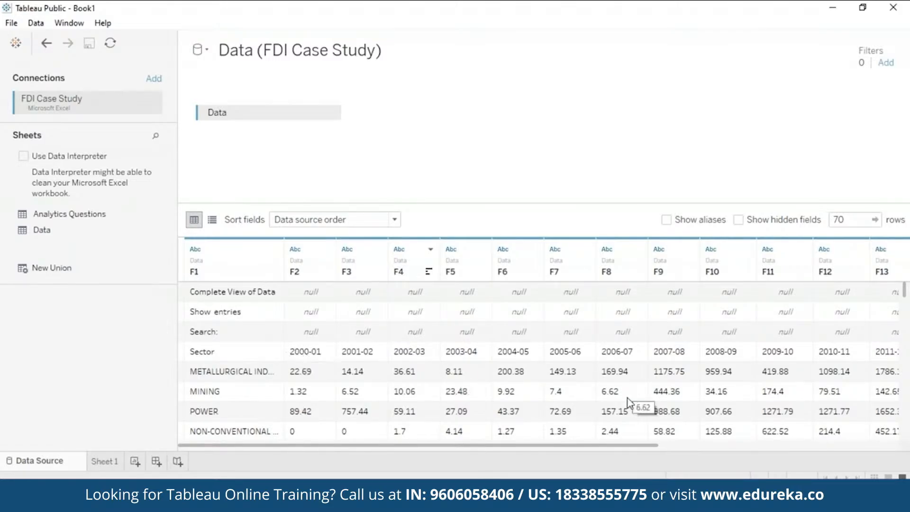
{"action": "left_click_drag", "start_coordinate": [599, 447], "coordinate": [503, 429]}
{"action": "scroll", "coordinate": [908, 414], "scroll_direction": "down", "scroll_amount": 15}
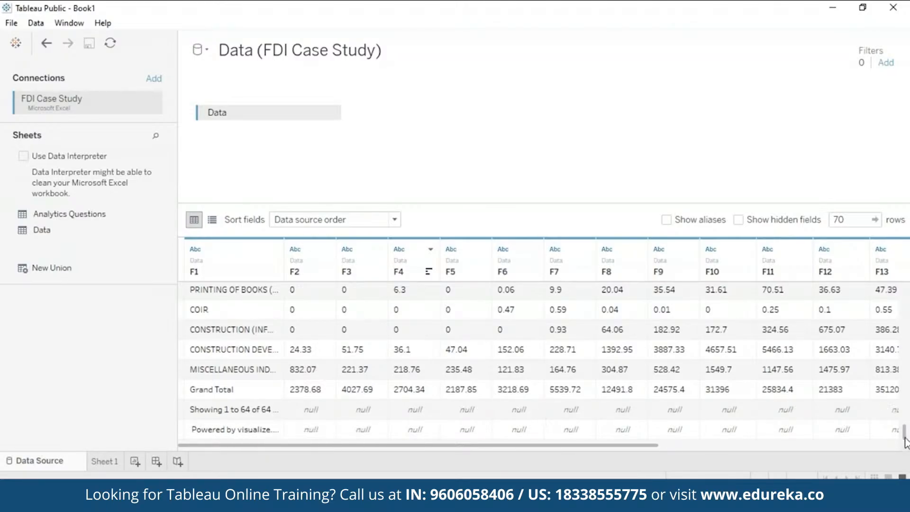
{"action": "scroll", "coordinate": [908, 372], "scroll_direction": "up", "scroll_amount": 2}
{"action": "left_click_drag", "start_coordinate": [909, 372], "coordinate": [905, 220]}
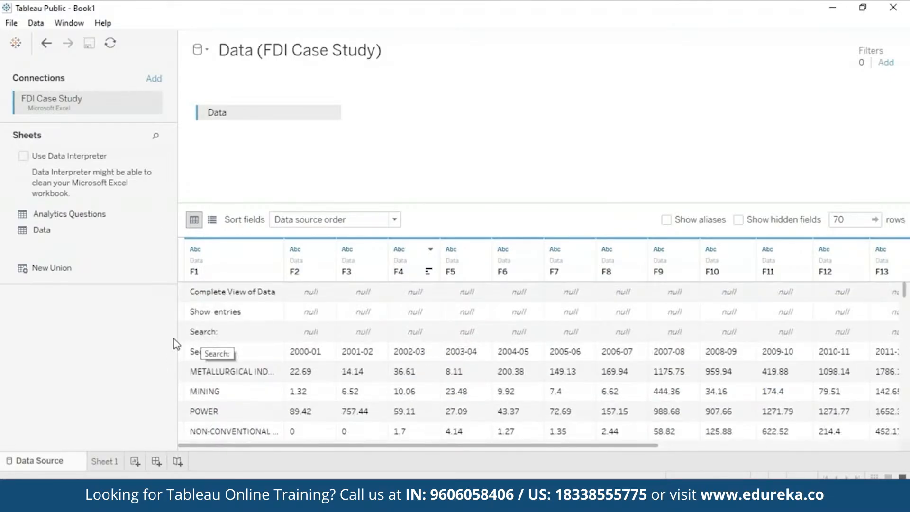
{"action": "left_click", "coordinate": [23, 156]}
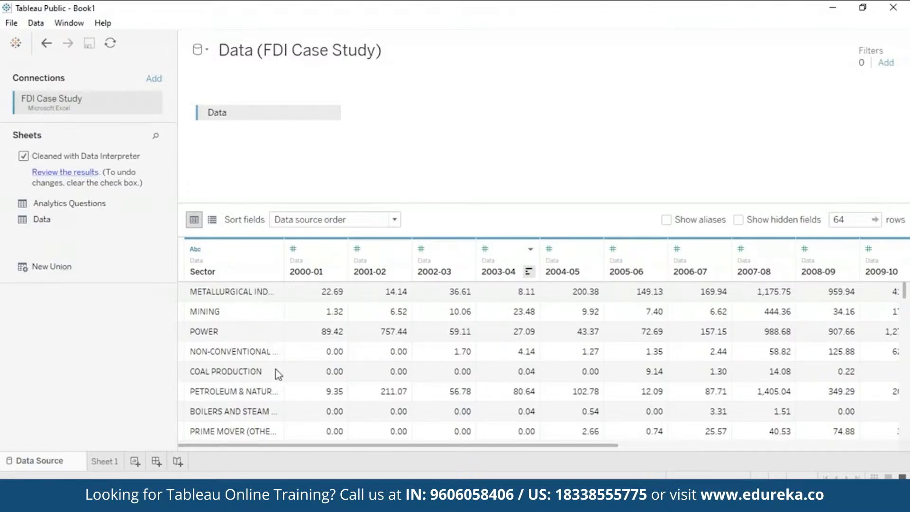
Step: Examine the cleaned sector rows down to the last one and the year columns through 2016-17
{"action": "scroll", "coordinate": [908, 417], "scroll_direction": "down", "scroll_amount": 10}
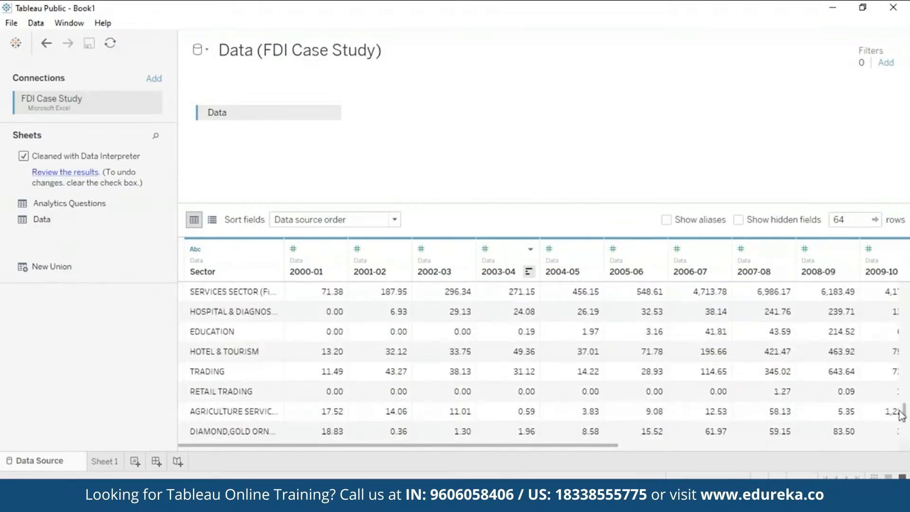
{"action": "scroll", "coordinate": [907, 414], "scroll_direction": "down", "scroll_amount": 1}
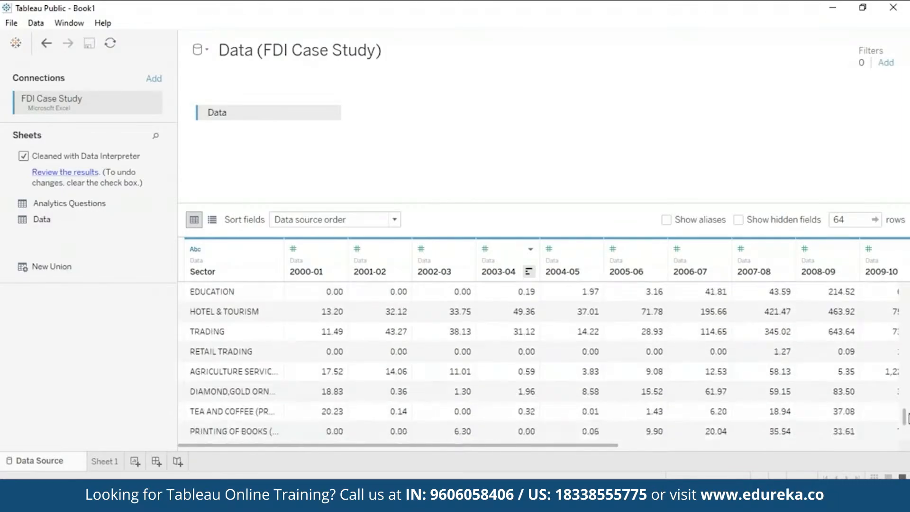
{"action": "scroll", "coordinate": [907, 418], "scroll_direction": "down", "scroll_amount": 3}
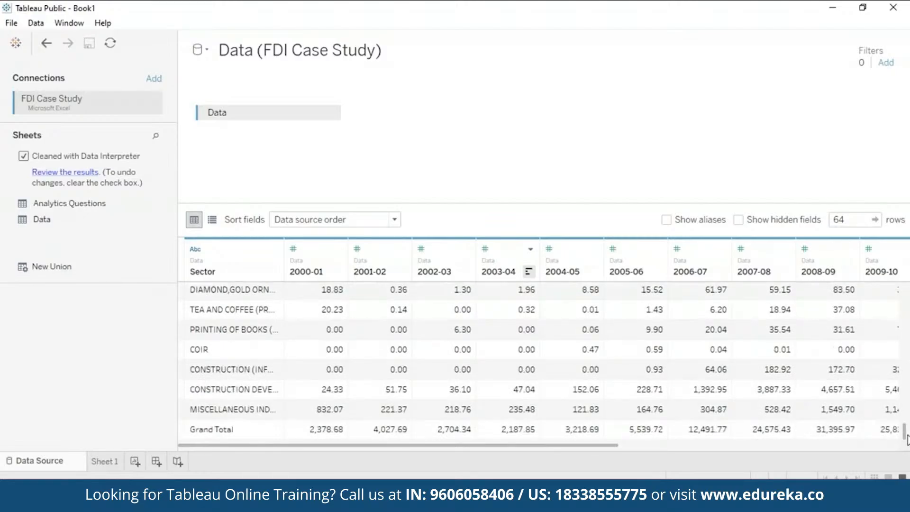
{"action": "left_click_drag", "start_coordinate": [906, 439], "coordinate": [907, 321]}
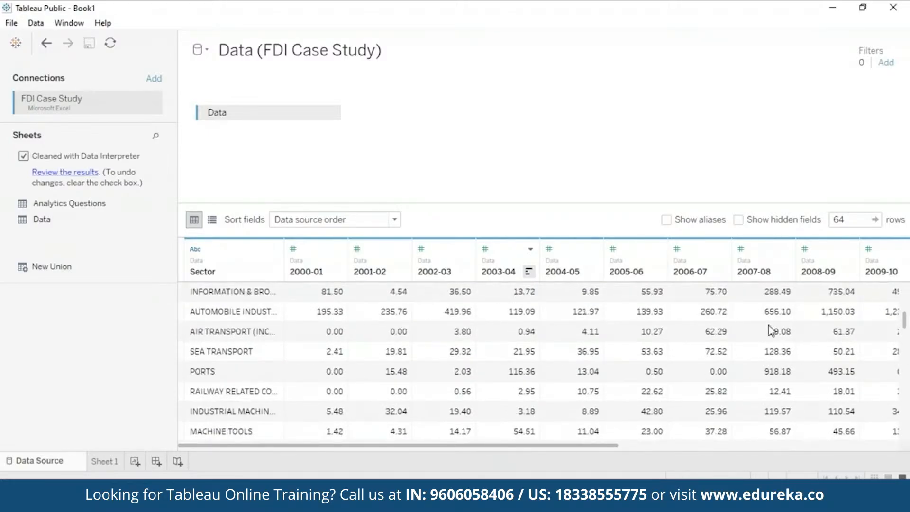
{"action": "left_click_drag", "start_coordinate": [607, 449], "coordinate": [883, 436]}
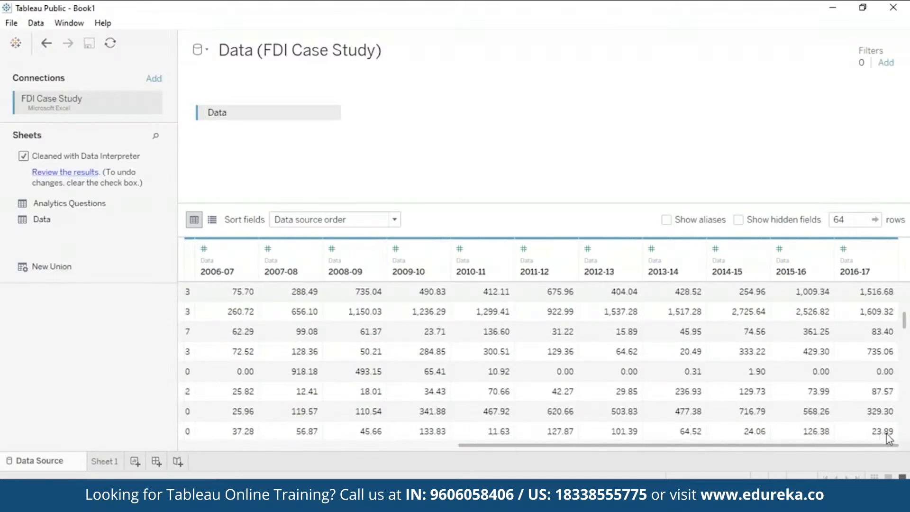
{"action": "left_click_drag", "start_coordinate": [888, 435], "coordinate": [501, 445]}
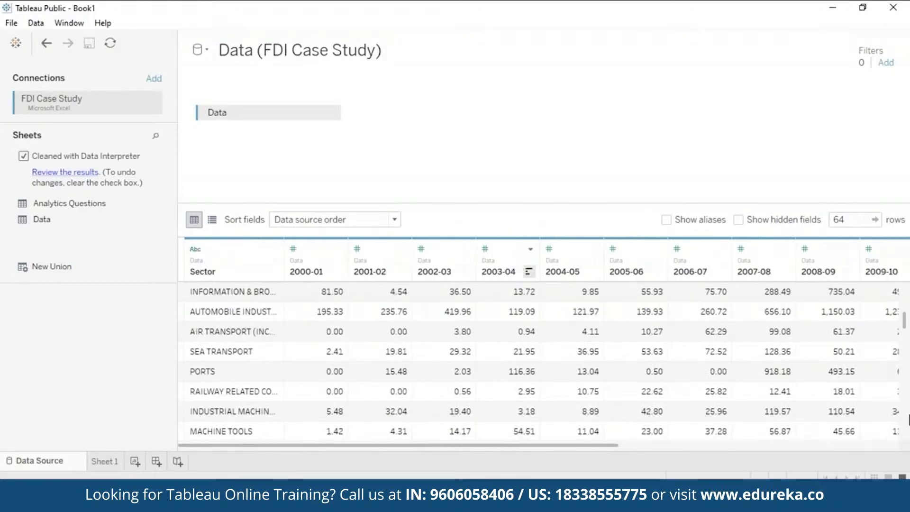
{"action": "left_click", "coordinate": [904, 417]}
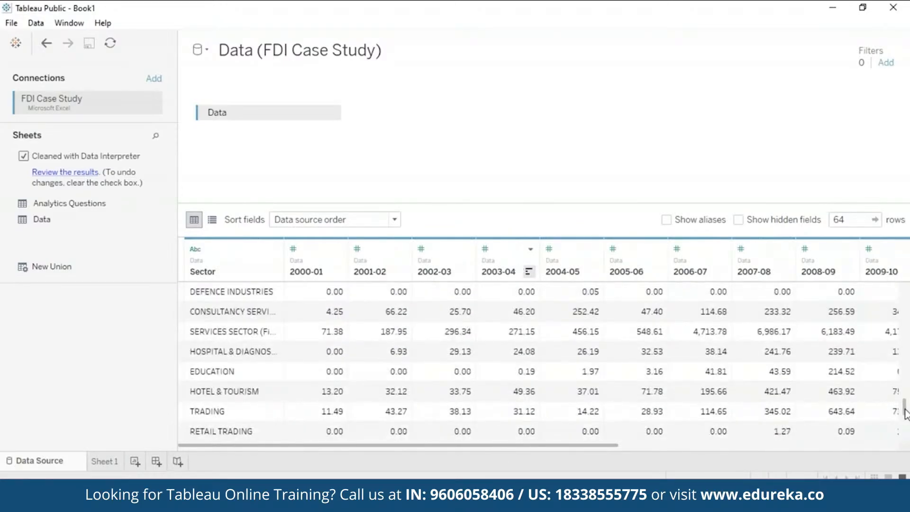
{"action": "left_click_drag", "start_coordinate": [905, 412], "coordinate": [906, 436]}
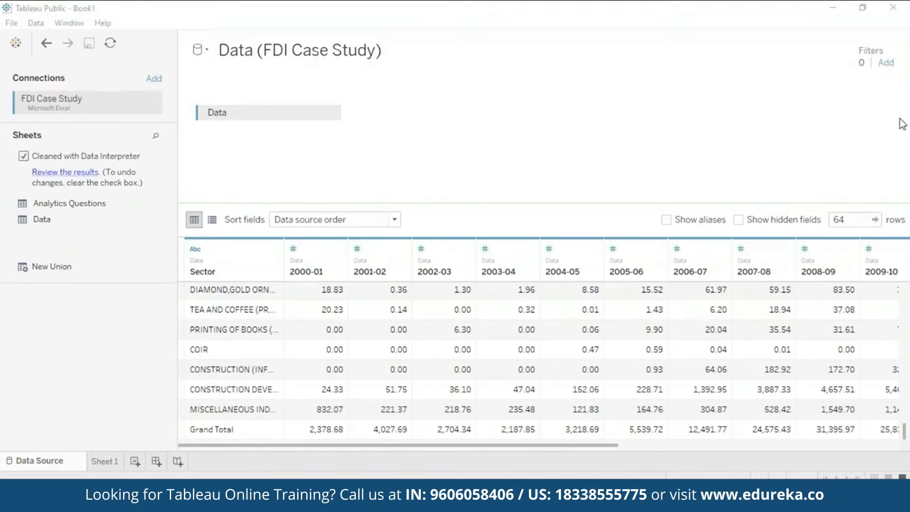
Step: Add a data source filter on Sector that excludes the Grand Total value
{"action": "left_click", "coordinate": [885, 63]}
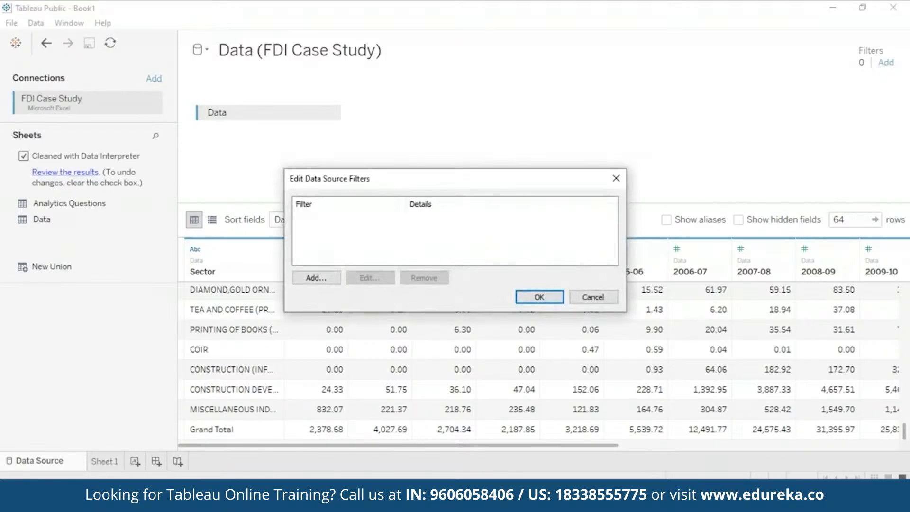
{"action": "left_click", "coordinate": [328, 277]}
{"action": "left_click", "coordinate": [344, 324]}
{"action": "double_click", "coordinate": [343, 324]}
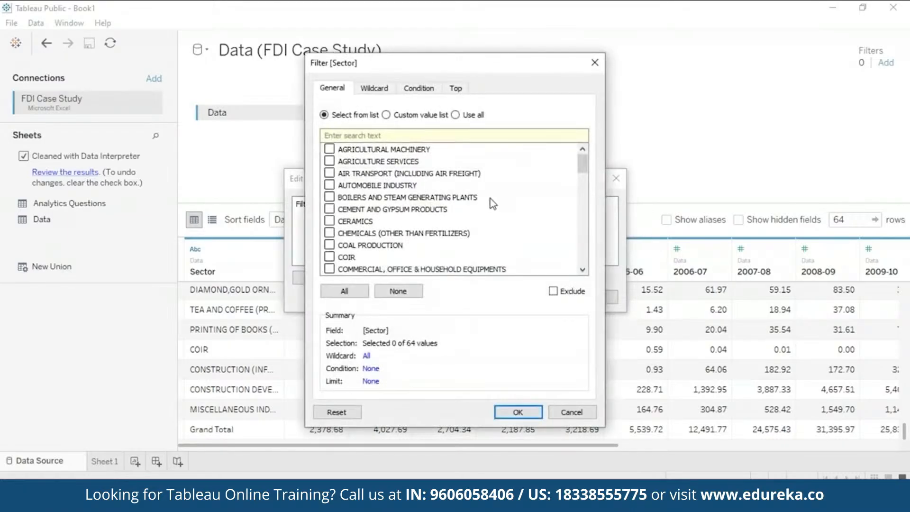
{"action": "left_click", "coordinate": [553, 291]}
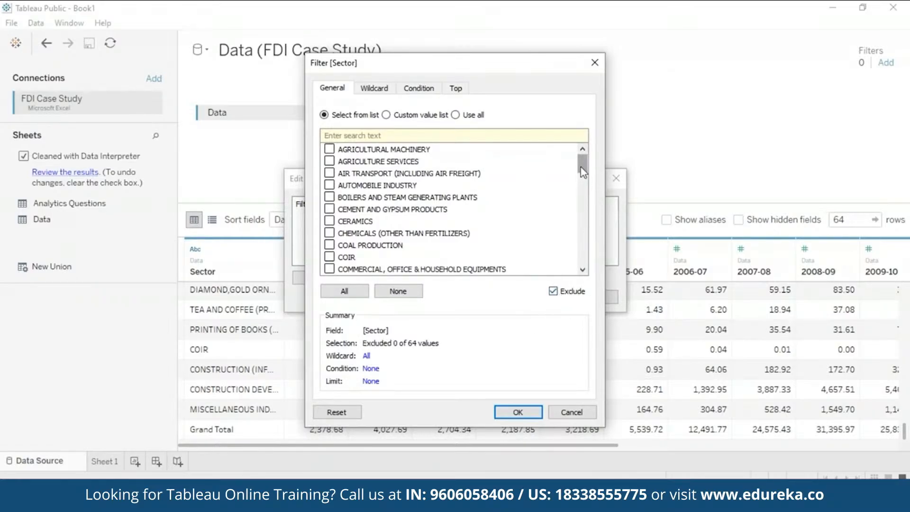
{"action": "left_click_drag", "start_coordinate": [582, 163], "coordinate": [590, 205]}
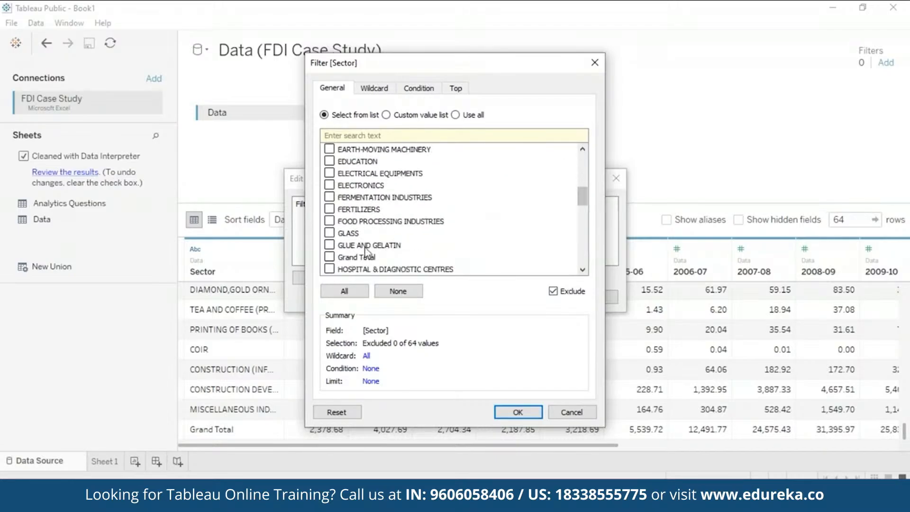
{"action": "left_click", "coordinate": [329, 257]}
{"action": "left_click", "coordinate": [518, 412]}
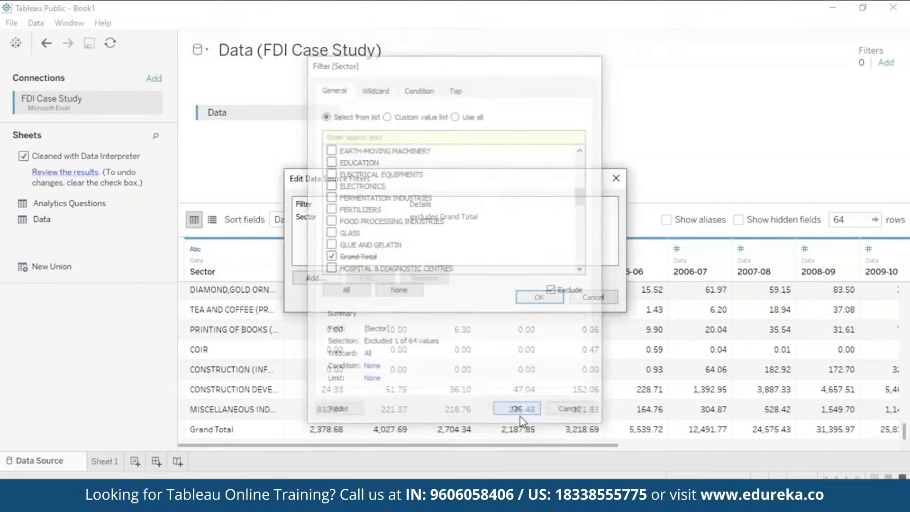
{"action": "left_click", "coordinate": [530, 296]}
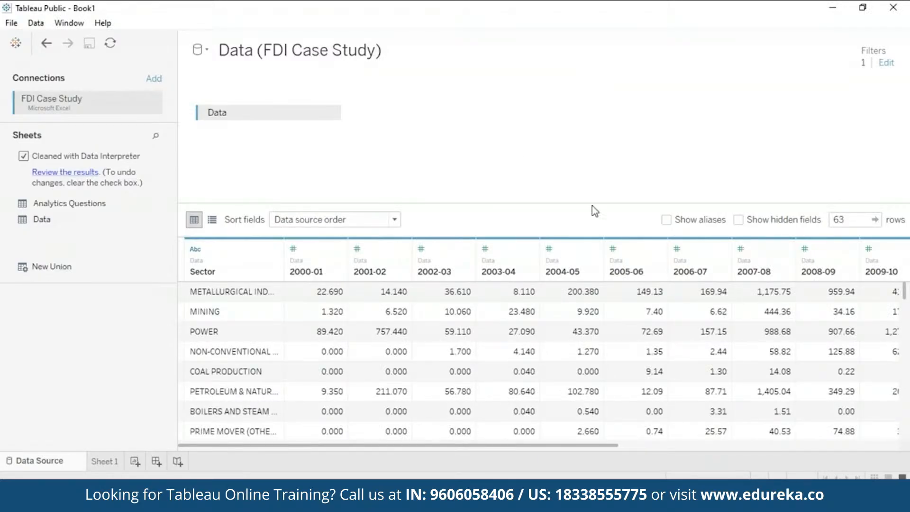
Step: Review the Data Interpreter results in Excel, comparing the colour key with the Data, Data_subtables and Analytics Questions sheets, and close the workbook
{"action": "left_click", "coordinate": [59, 173]}
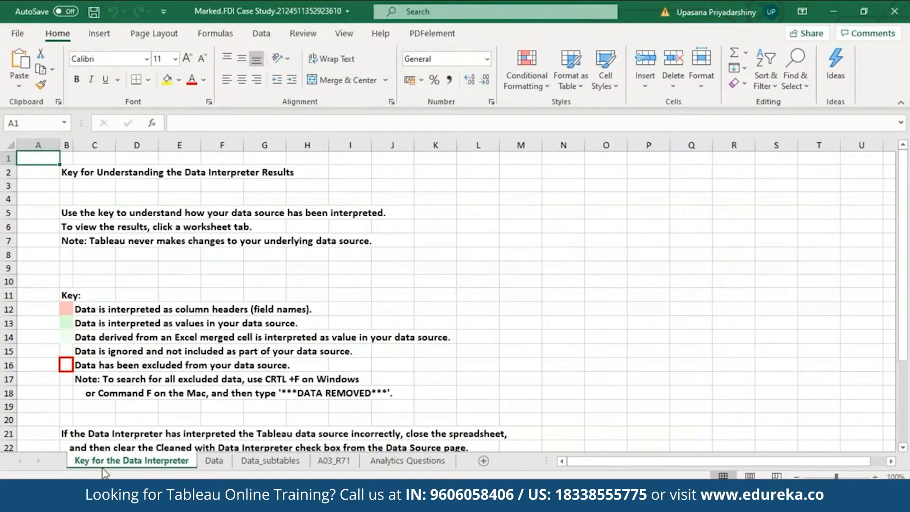
{"action": "left_click", "coordinate": [215, 460]}
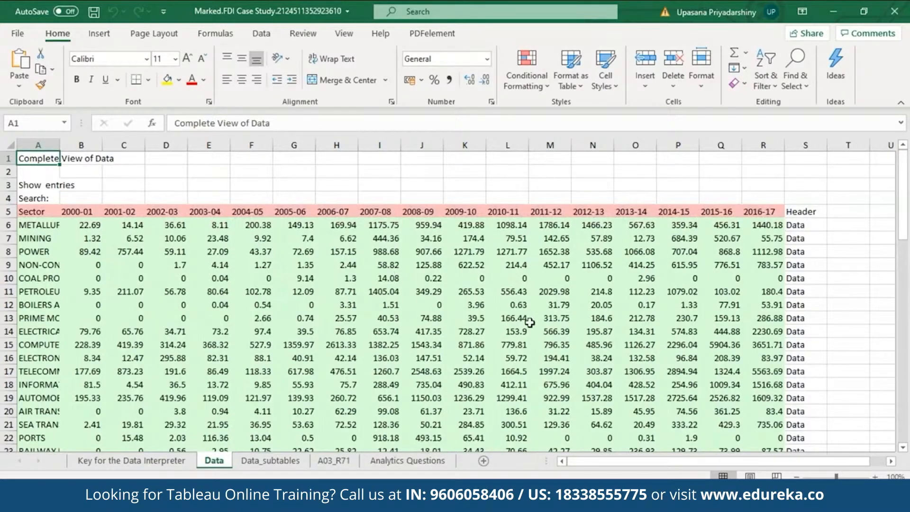
{"action": "left_click", "coordinate": [282, 461]}
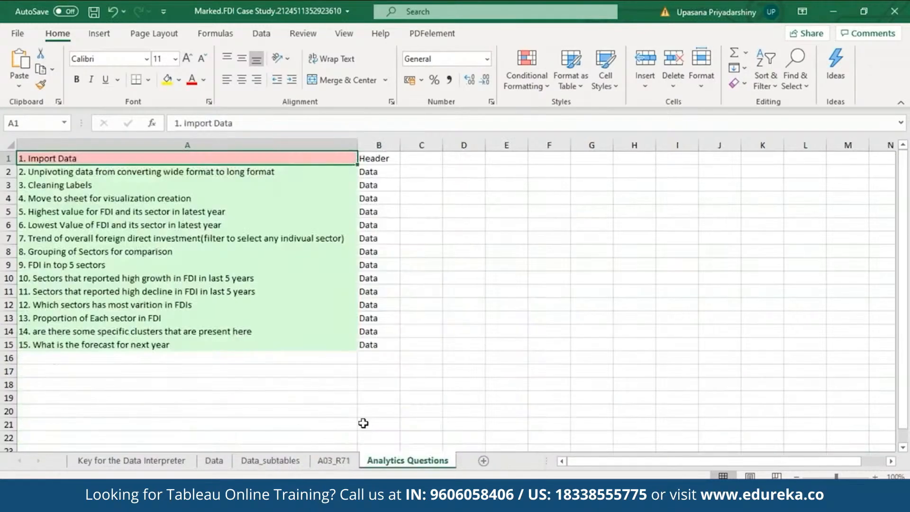
{"action": "left_click", "coordinate": [280, 463]}
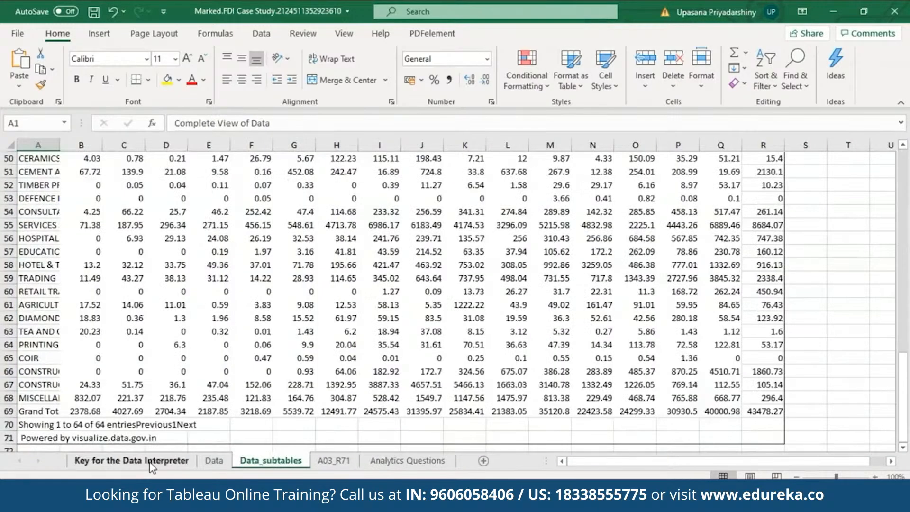
{"action": "left_click", "coordinate": [152, 467]}
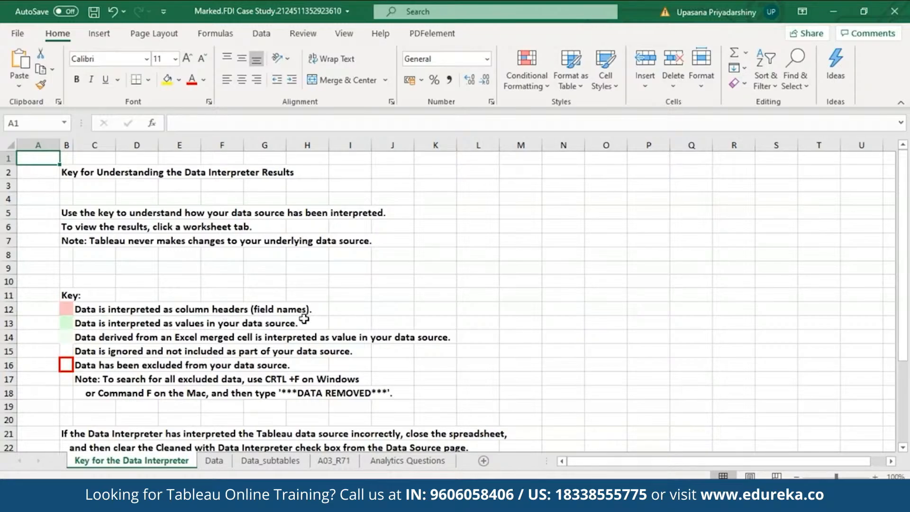
{"action": "left_click", "coordinate": [219, 461]}
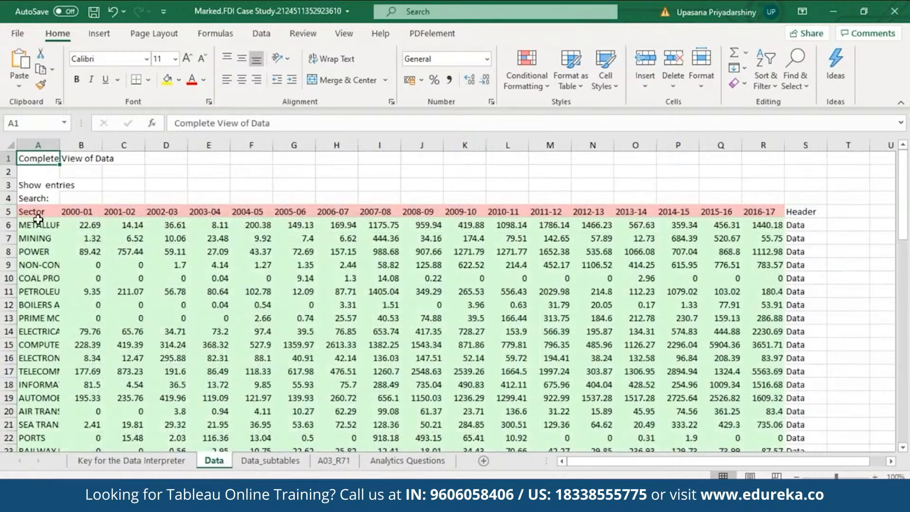
{"action": "left_click", "coordinate": [8, 211]}
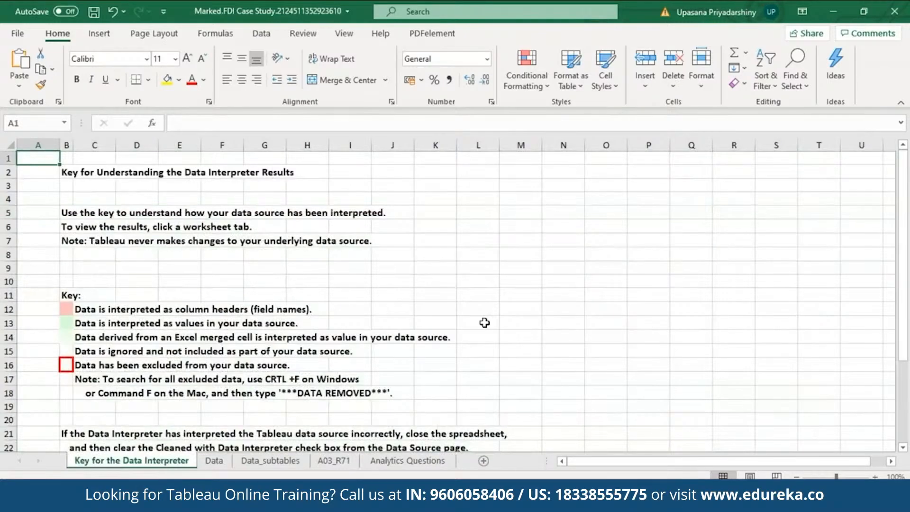
{"action": "left_click", "coordinate": [894, 11]}
{"action": "left_click", "coordinate": [434, 265]}
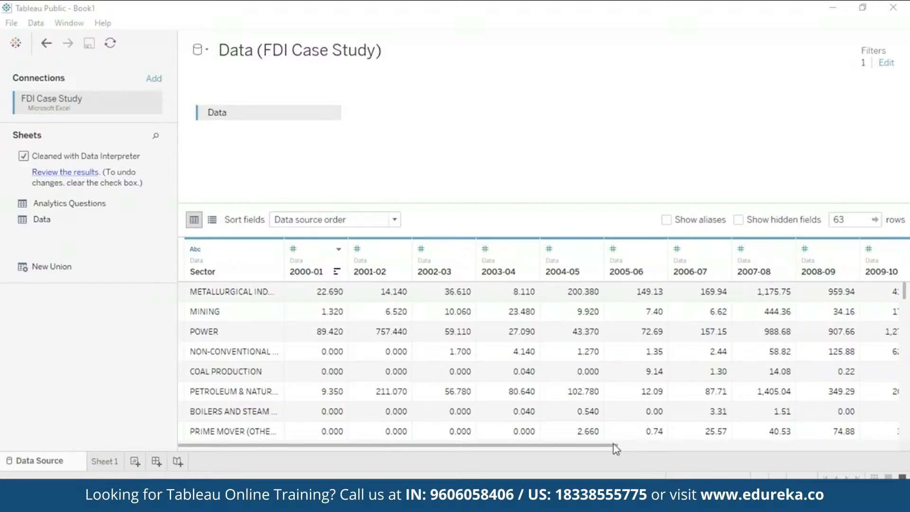
Step: Pivot all the year columns from 2000-01 through 2016-17 into rows
{"action": "left_click_drag", "start_coordinate": [615, 448], "coordinate": [505, 448]}
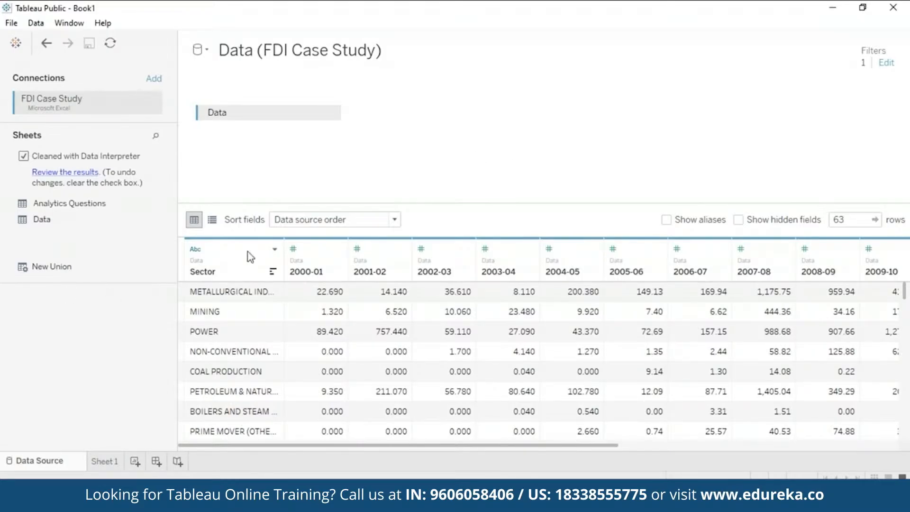
{"action": "left_click", "coordinate": [312, 275]}
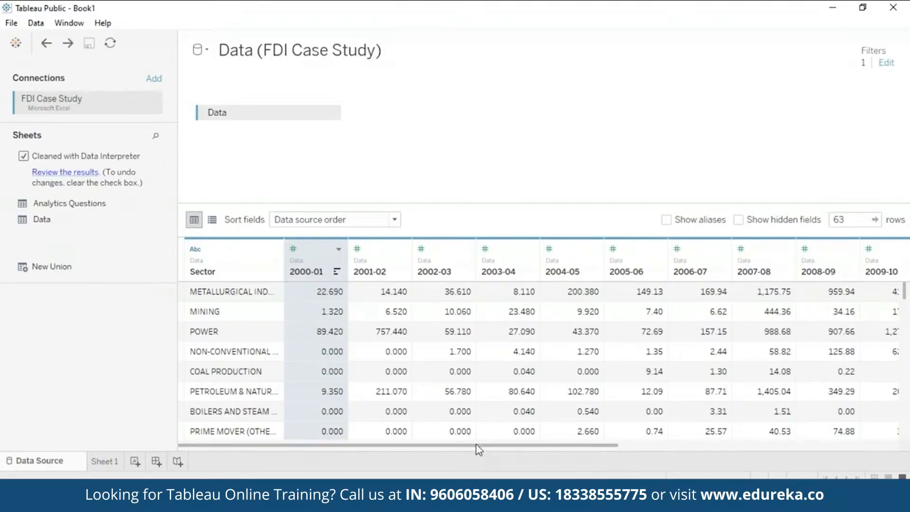
{"action": "left_click_drag", "start_coordinate": [479, 446], "coordinate": [761, 460]}
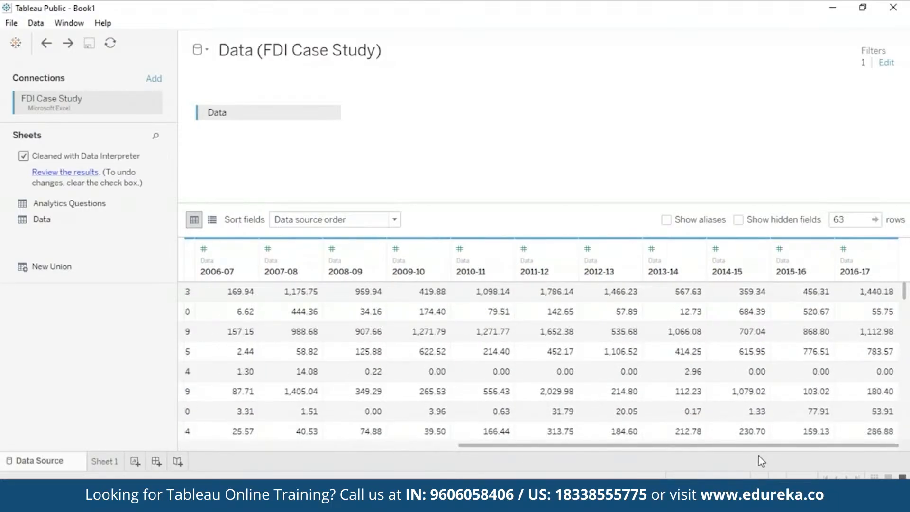
{"action": "mouse_move", "coordinate": [843, 269]}
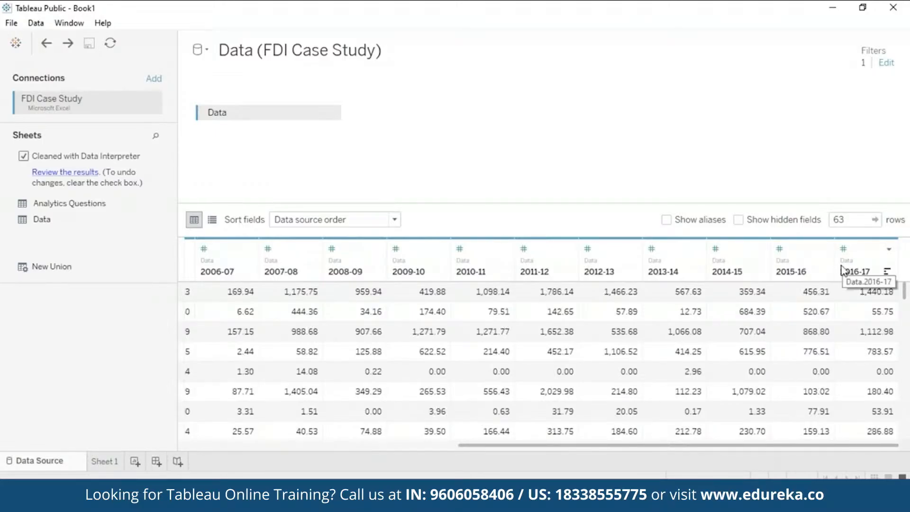
{"action": "left_click", "coordinate": [842, 269], "text": "shift"}
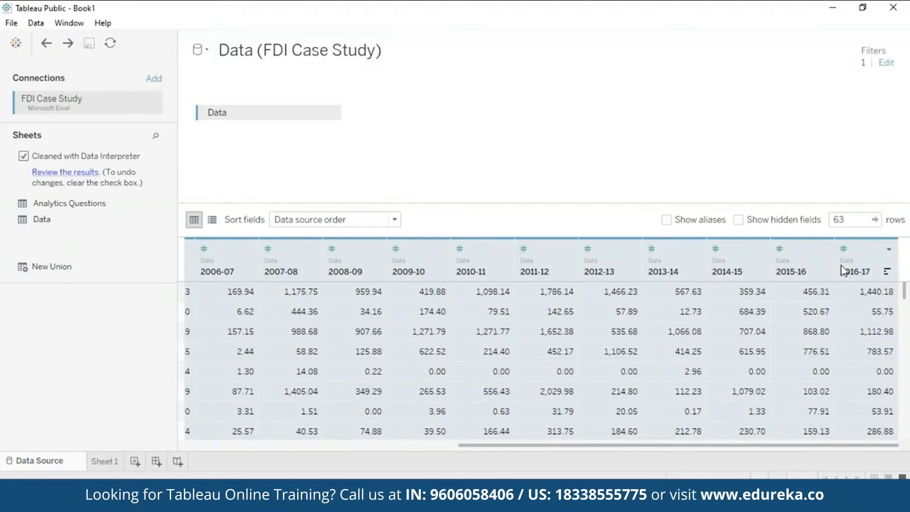
{"action": "right_click", "coordinate": [843, 267]}
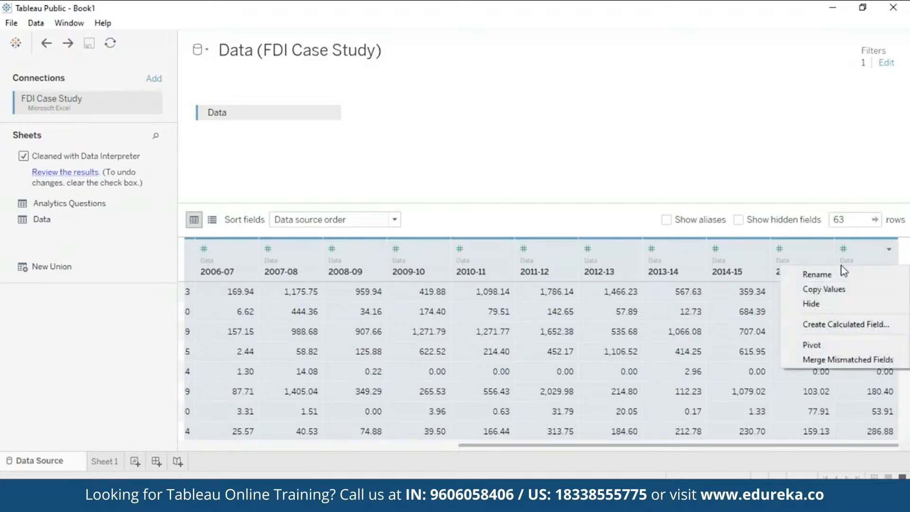
{"action": "left_click", "coordinate": [838, 345]}
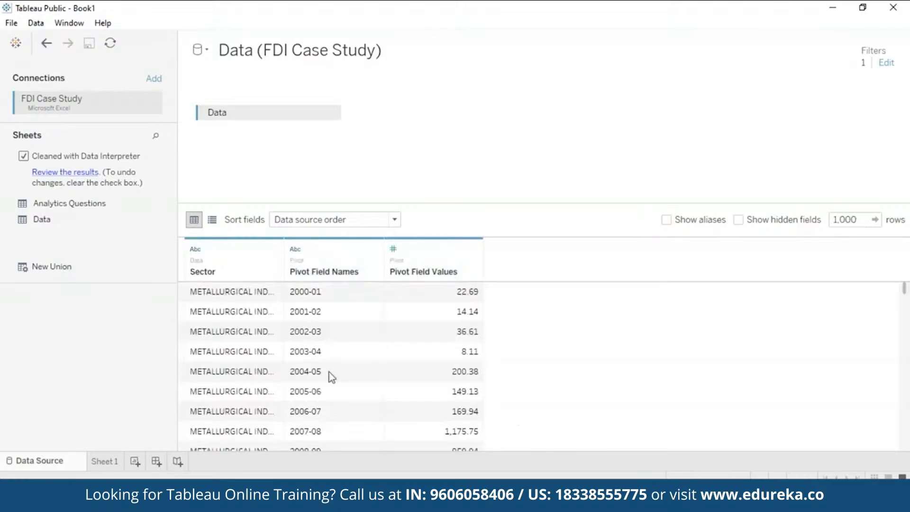
Step: Rename the Pivot Field Names column to Year
{"action": "scroll", "coordinate": [908, 406], "scroll_direction": "down", "scroll_amount": 3}
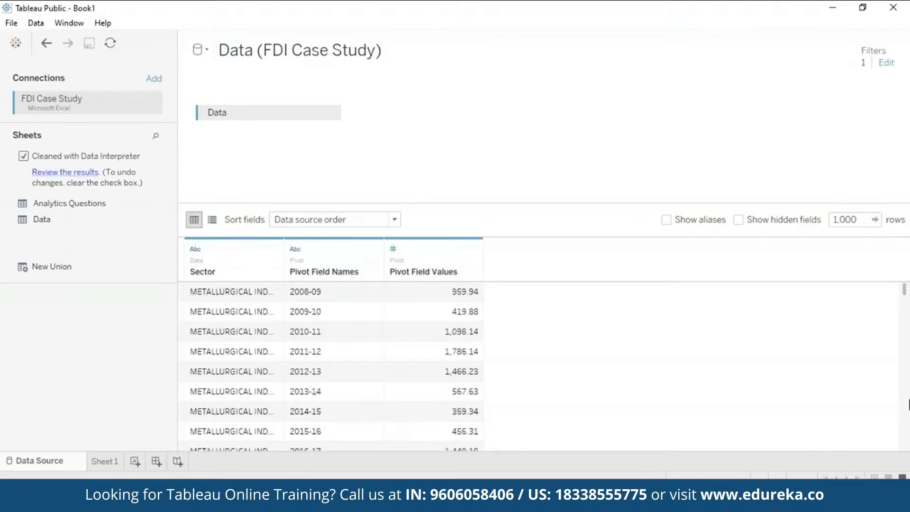
{"action": "scroll", "coordinate": [908, 406], "scroll_direction": "down", "scroll_amount": 10}
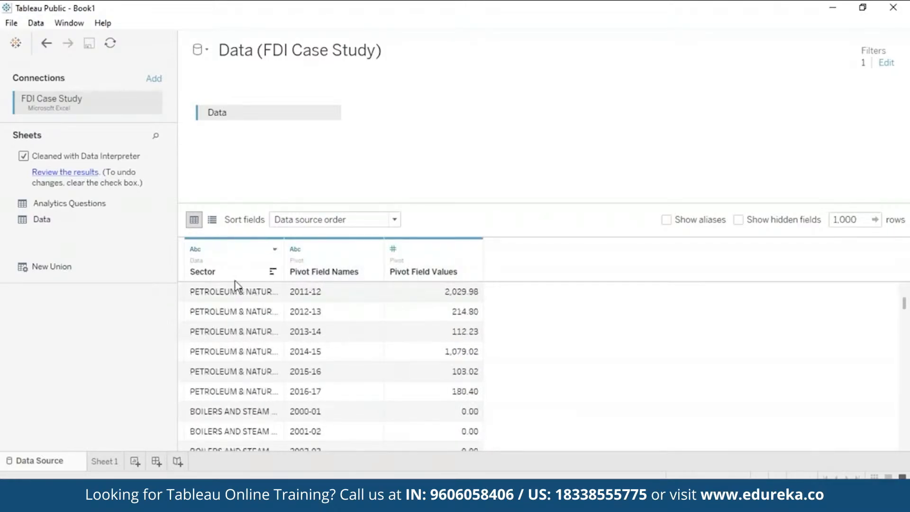
{"action": "right_click", "coordinate": [343, 274]}
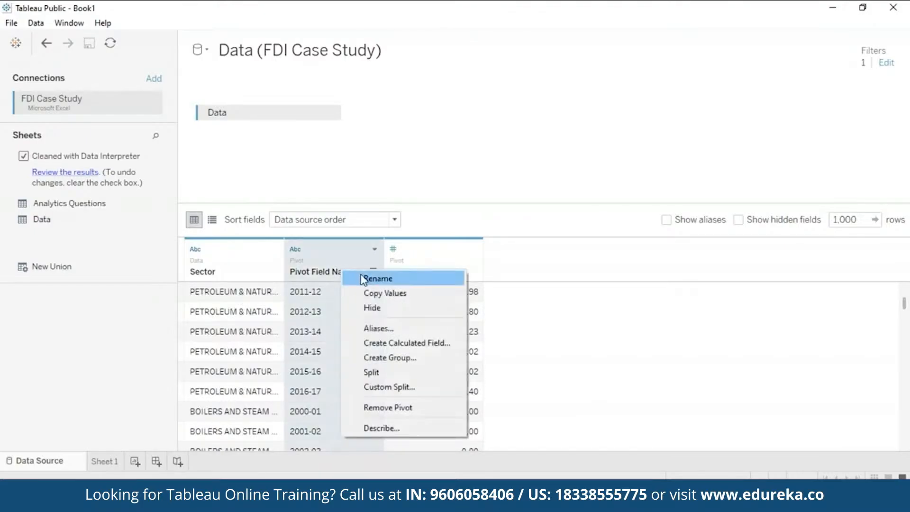
{"action": "left_click", "coordinate": [378, 279]}
{"action": "key", "text": "BackSpace"}
{"action": "type", "text": "Year"}
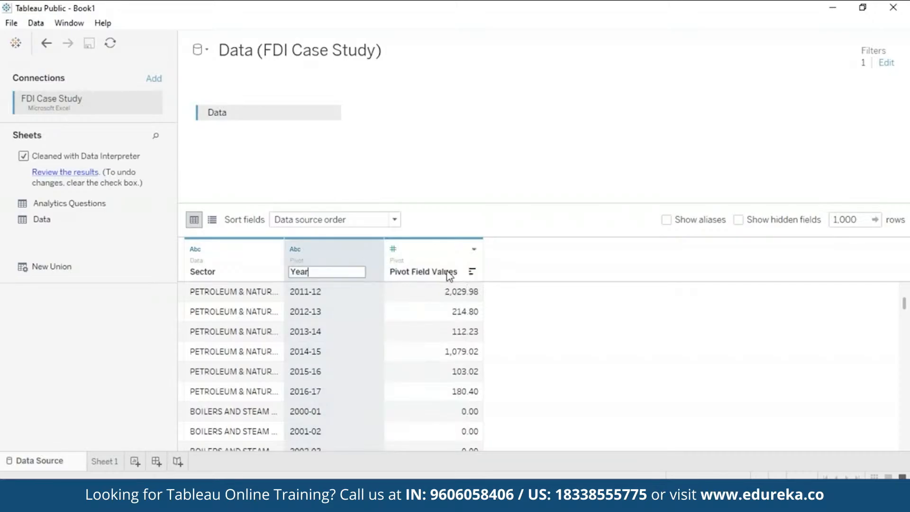
{"action": "key", "text": "Return"}
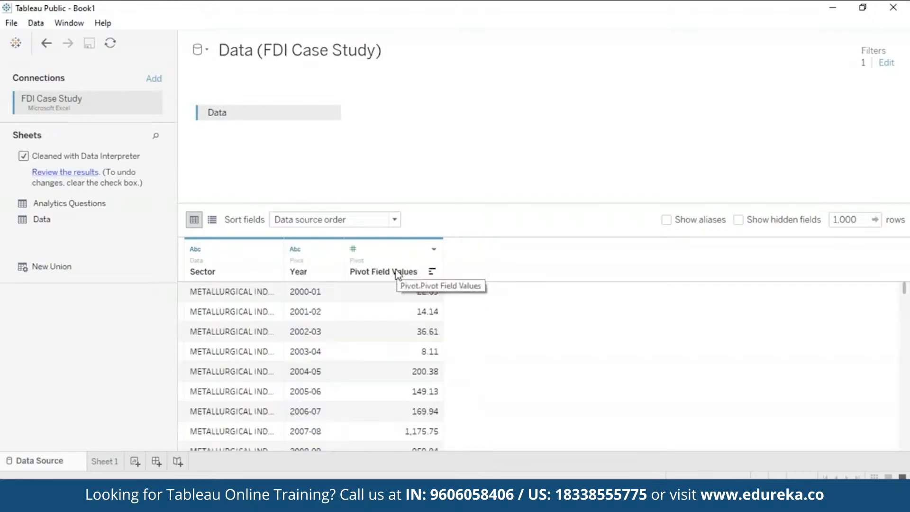
Step: Rename the Pivot Field Values column to FDI Value
{"action": "right_click", "coordinate": [398, 271]}
{"action": "left_click", "coordinate": [442, 279]}
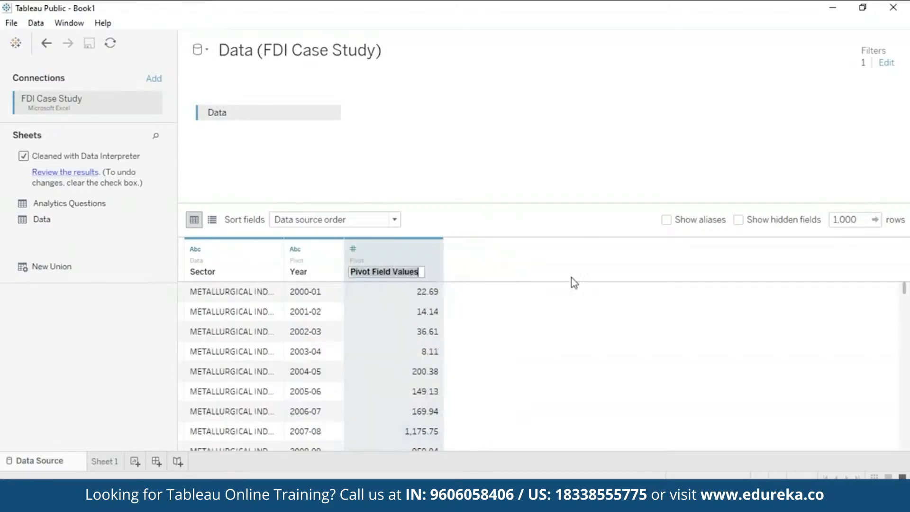
{"action": "type", "text": "FDI Value"}
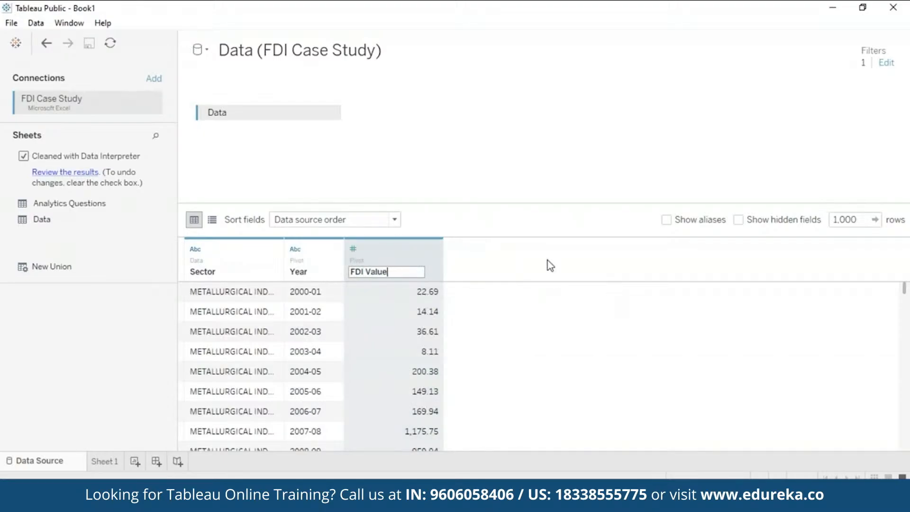
{"action": "key", "text": "Return"}
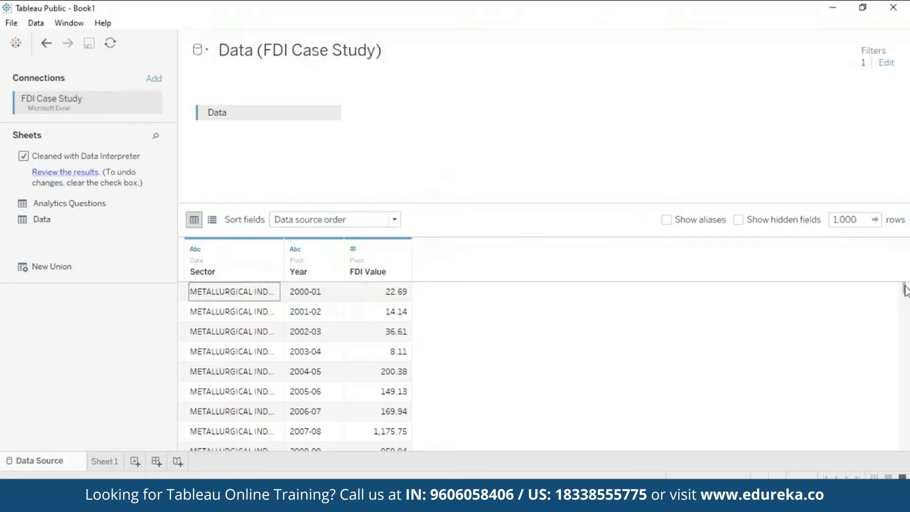
Step: Start a calculated field based on the Year column and name it Fiscal Year
{"action": "mouse_move", "coordinate": [904, 287]}
{"action": "left_mouse_down"}
{"action": "mouse_move", "coordinate": [903, 302]}
{"action": "mouse_move", "coordinate": [906, 284]}
{"action": "left_mouse_up"}
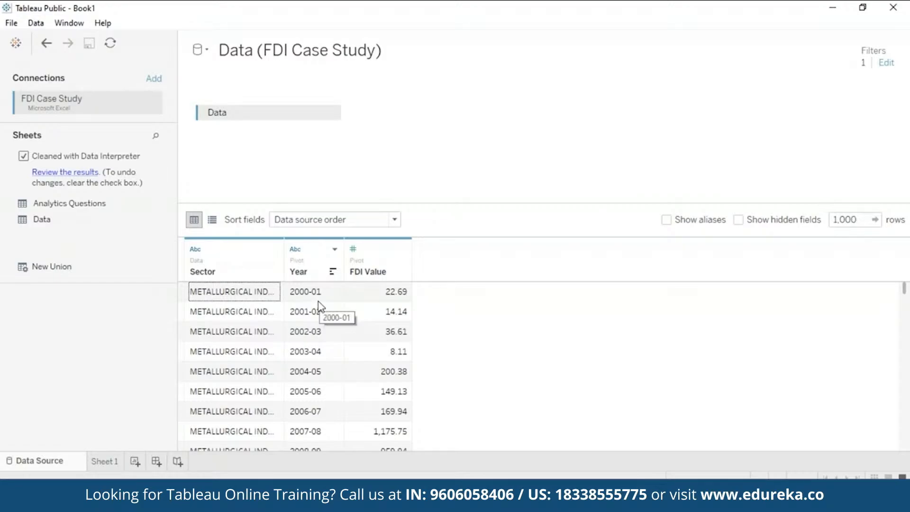
{"action": "right_click", "coordinate": [311, 276]}
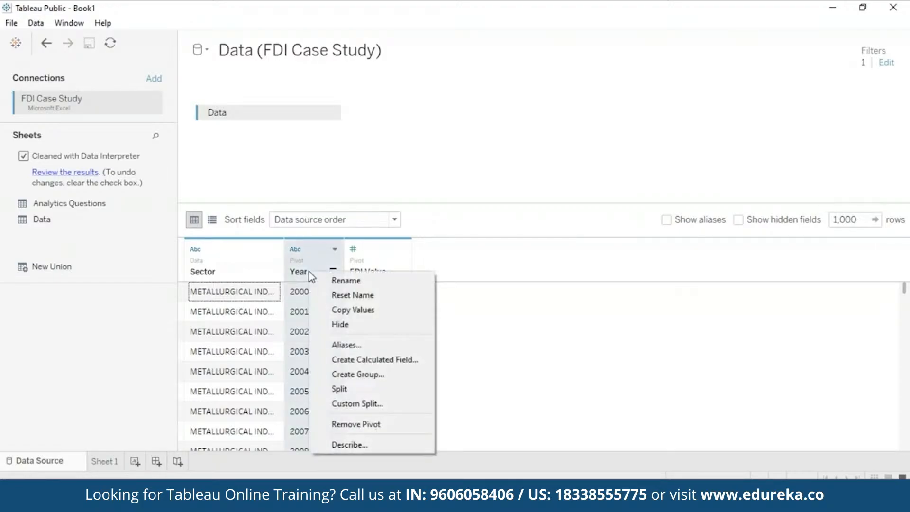
{"action": "left_click", "coordinate": [391, 361]}
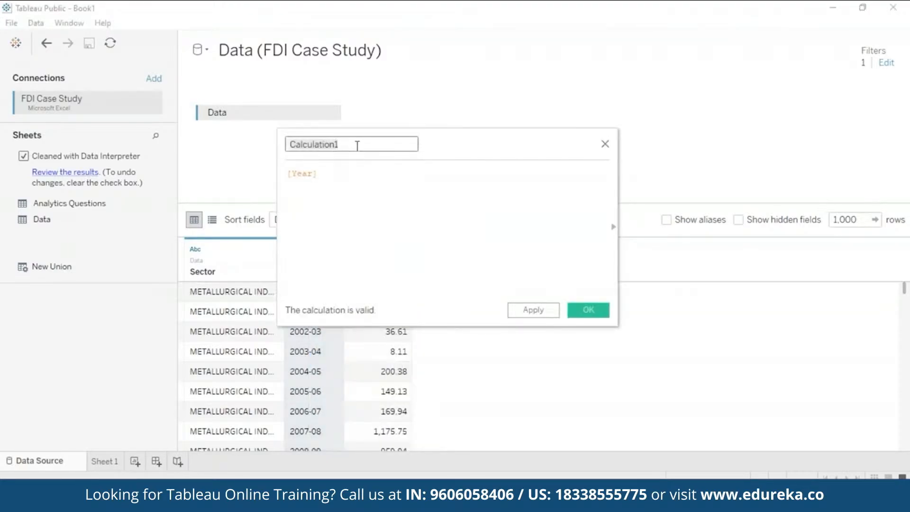
{"action": "key", "text": "BackSpace"}
{"action": "type", "text": "Fin"}
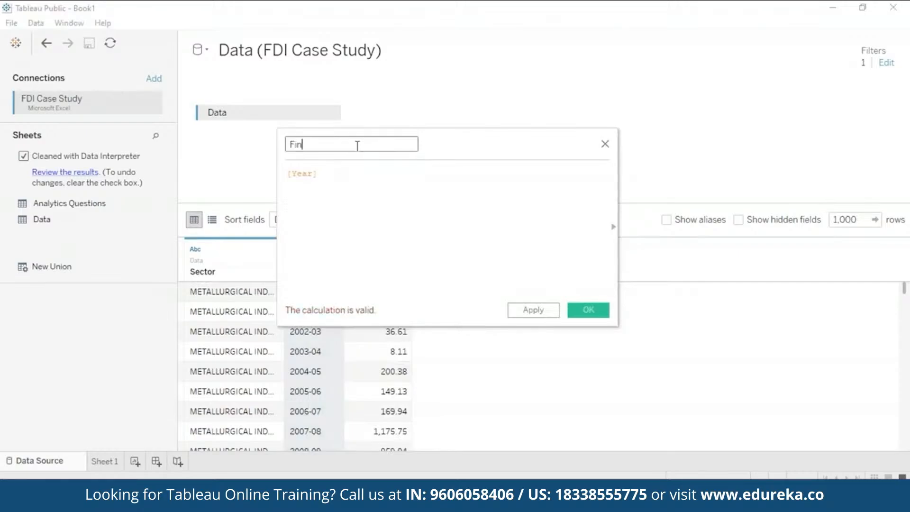
{"action": "key", "text": "BackSpace"}
{"action": "type", "text": "scal Year"}
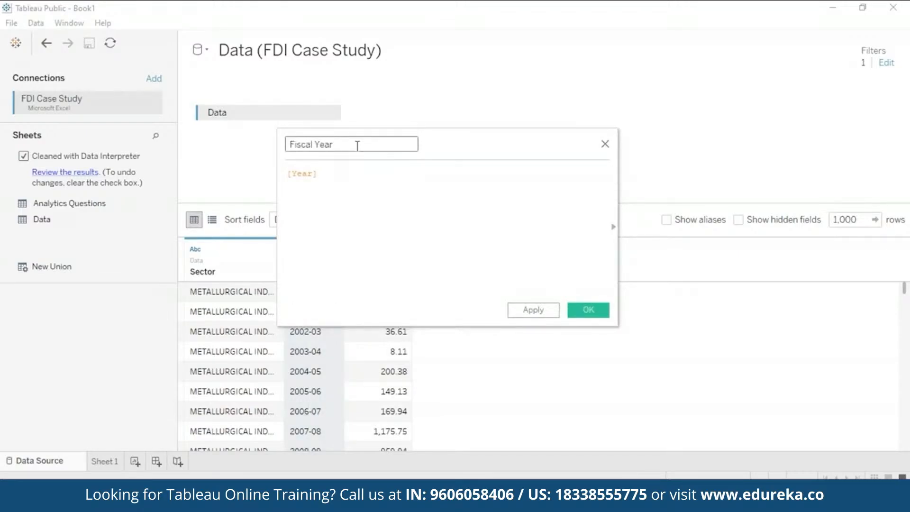
Step: Define the Fiscal Year formula as LEFT([Year],4) and save the calculated field
{"action": "left_click", "coordinate": [336, 173]}
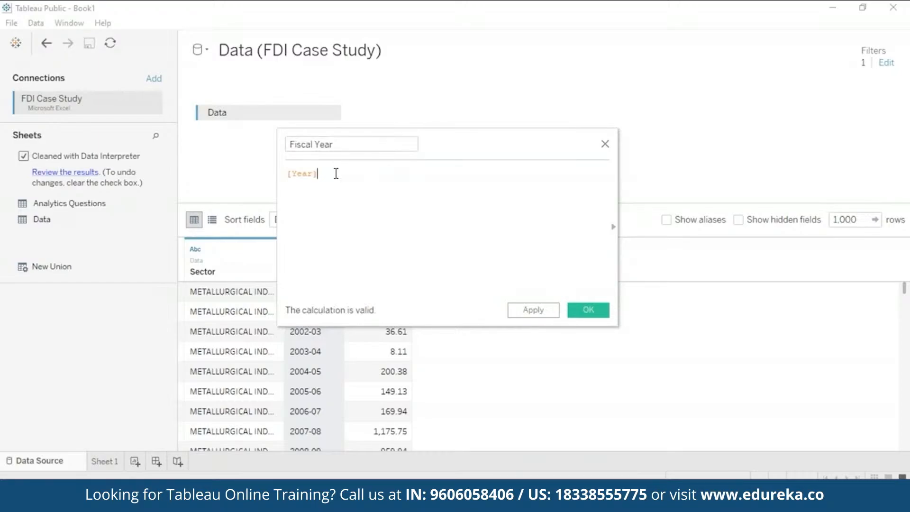
{"action": "left_click", "coordinate": [290, 174]}
{"action": "type", "text": "L"}
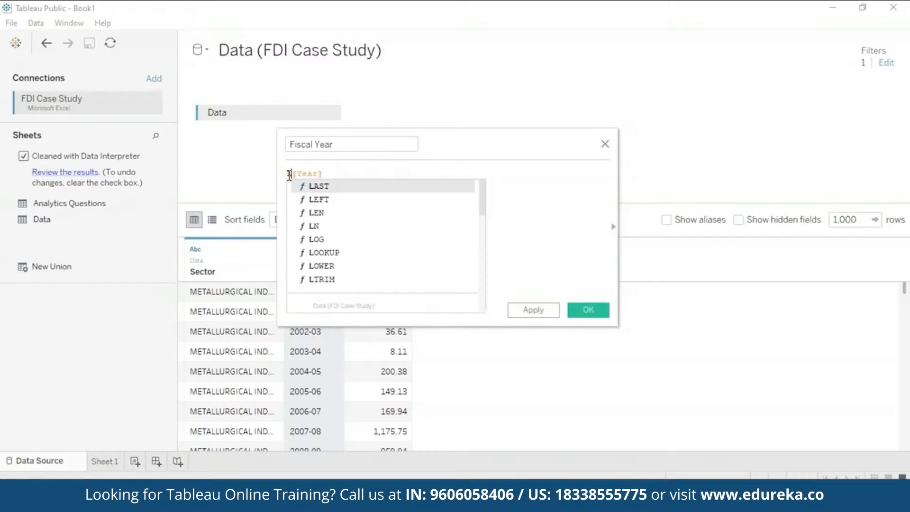
{"action": "left_click", "coordinate": [310, 199]}
{"action": "double_click", "coordinate": [321, 174]}
{"action": "key", "text": "ctrl+x"}
{"action": "key", "text": "Left"}
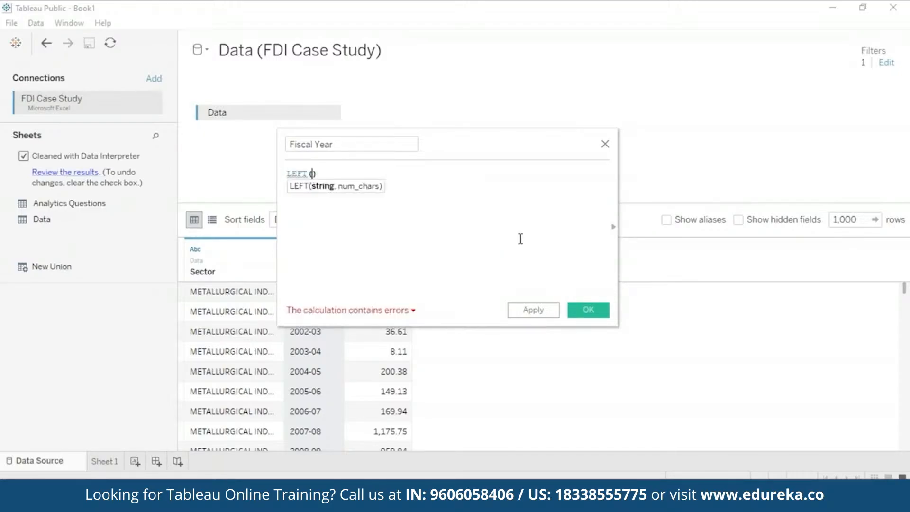
{"action": "key", "text": "ctrl+v"}
{"action": "type", "text": ","}
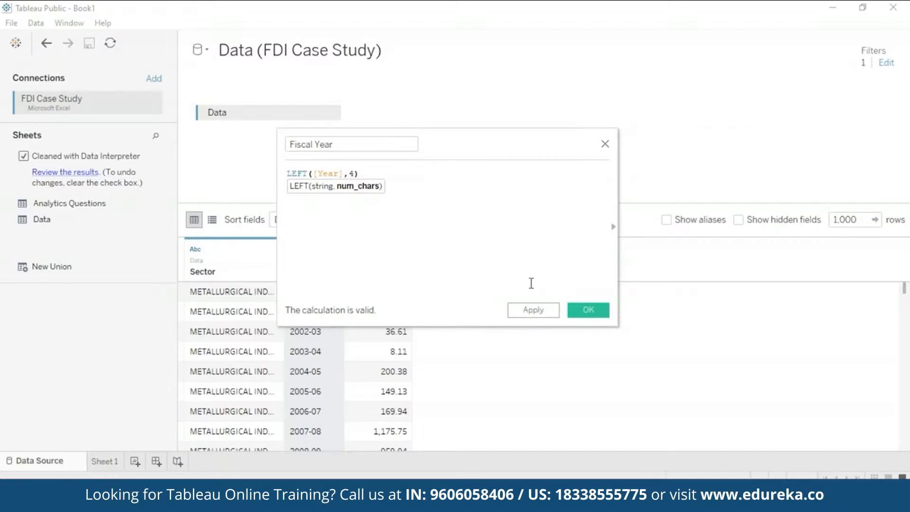
{"action": "left_click", "coordinate": [540, 310]}
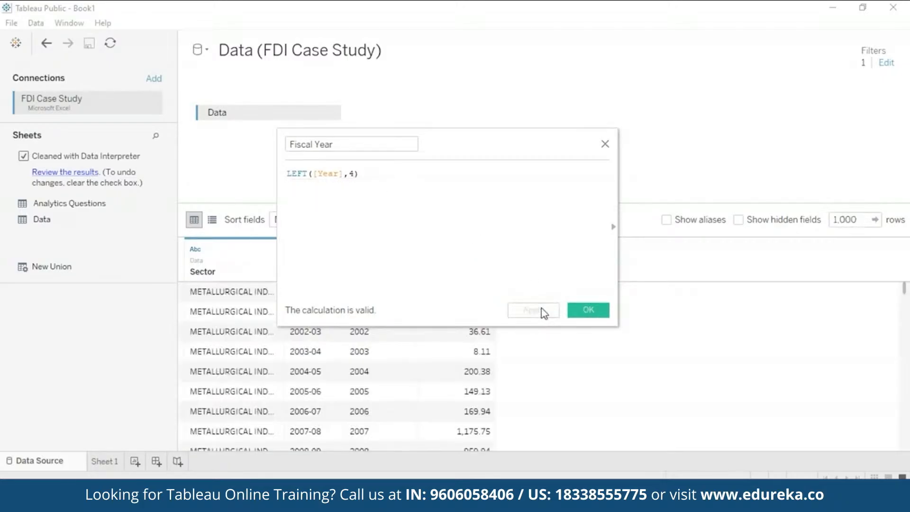
{"action": "left_click", "coordinate": [594, 313]}
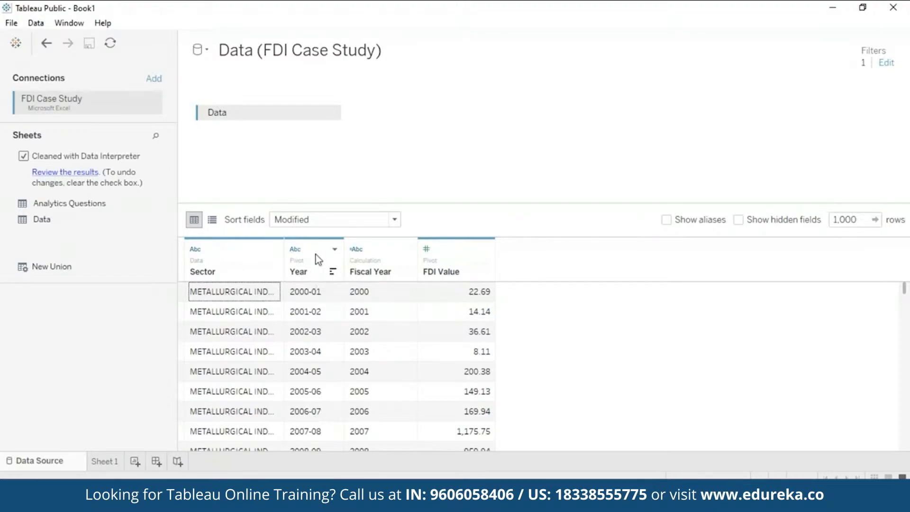
Step: Hide the original Year column in the data source
{"action": "right_click", "coordinate": [330, 258]}
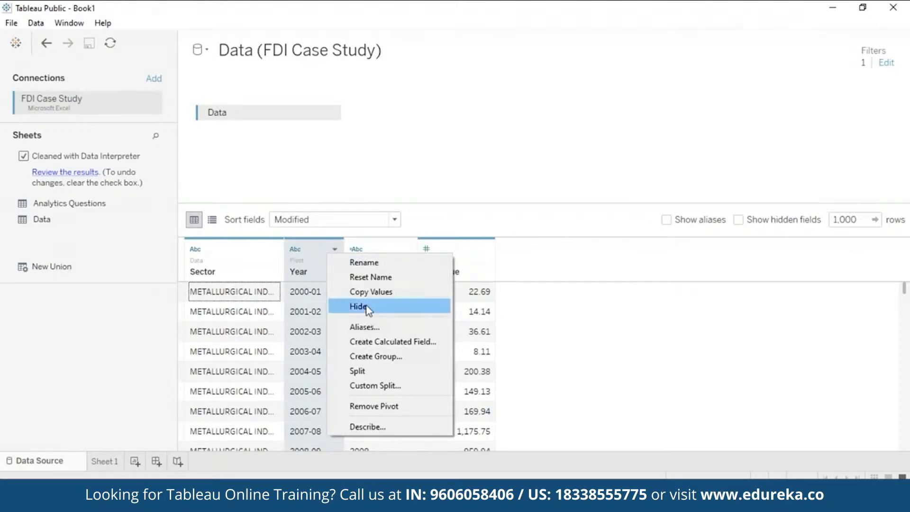
{"action": "left_click", "coordinate": [366, 307]}
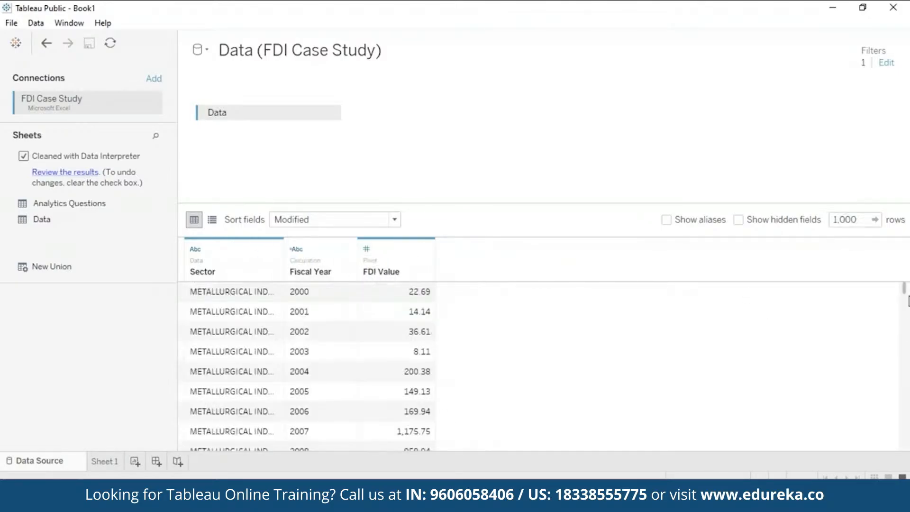
{"action": "mouse_move", "coordinate": [906, 287]}
{"action": "left_mouse_down"}
{"action": "mouse_move", "coordinate": [906, 336]}
{"action": "mouse_move", "coordinate": [906, 275]}
{"action": "left_mouse_up"}
Step: Open Sheet 1 and examine its dimensions, measures and the chart types offered by Show Me
{"action": "left_click", "coordinate": [105, 462]}
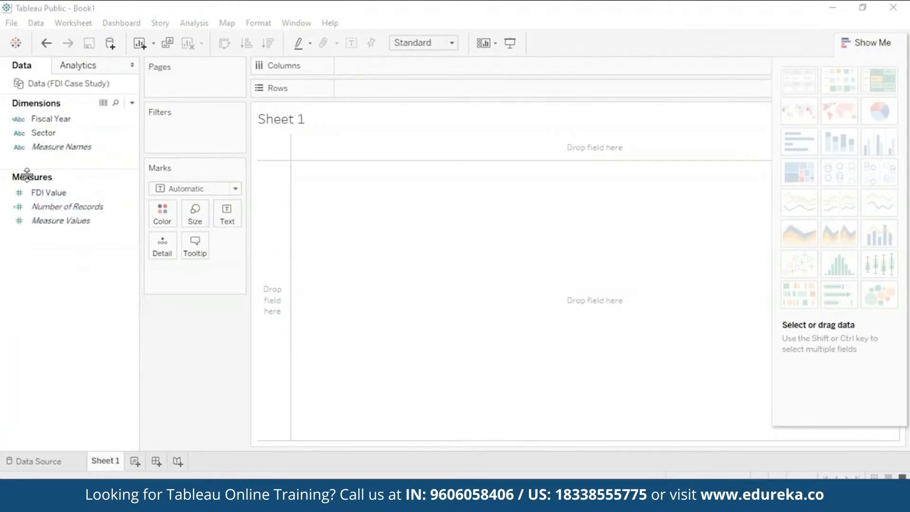
{"action": "left_click", "coordinate": [101, 69]}
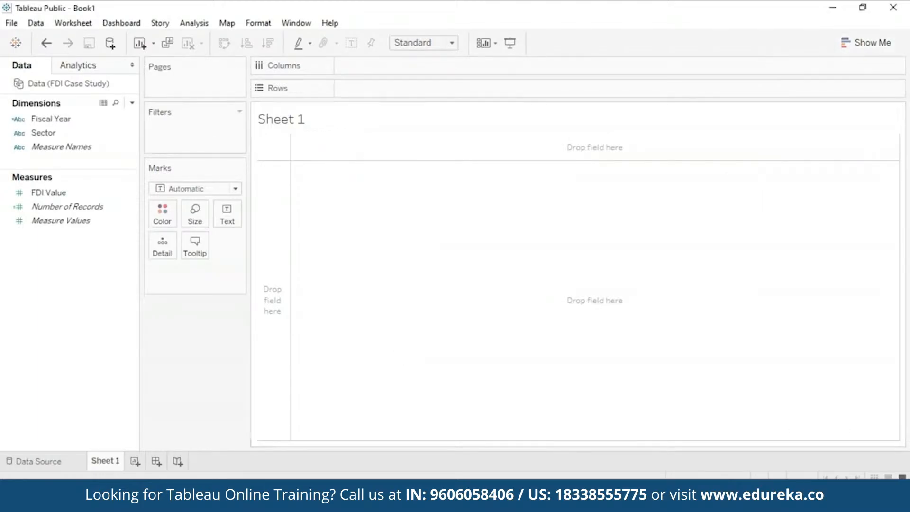
{"action": "left_click", "coordinate": [60, 209]}
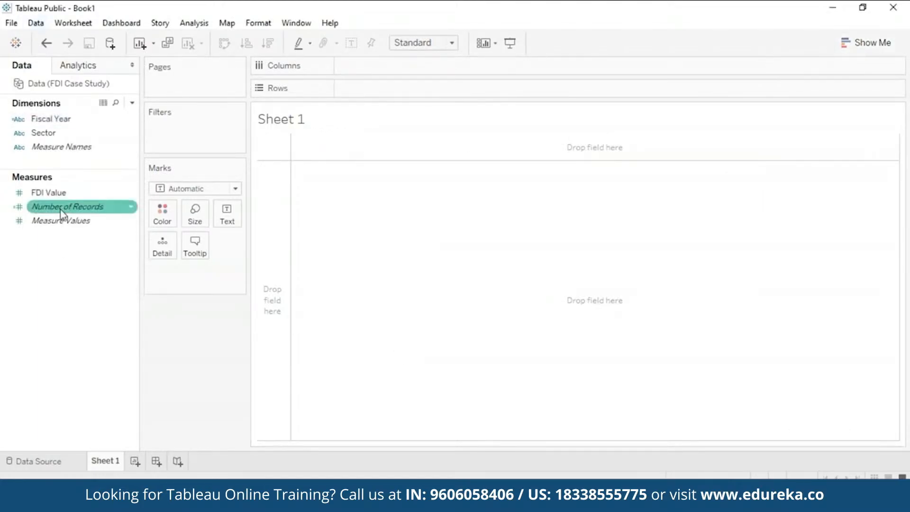
{"action": "left_click", "coordinate": [61, 148]}
{"action": "left_click", "coordinate": [90, 134]}
{"action": "left_click", "coordinate": [88, 208]}
{"action": "mouse_move", "coordinate": [90, 214]}
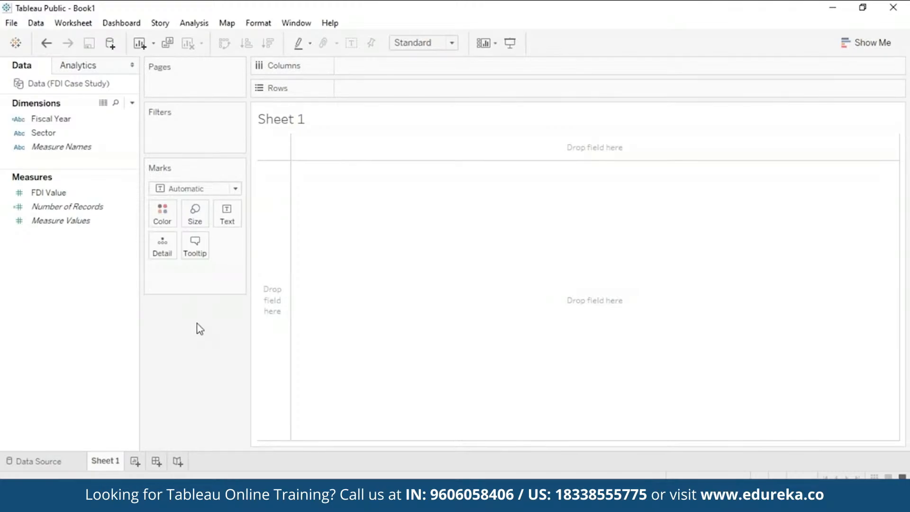
{"action": "left_click", "coordinate": [860, 45]}
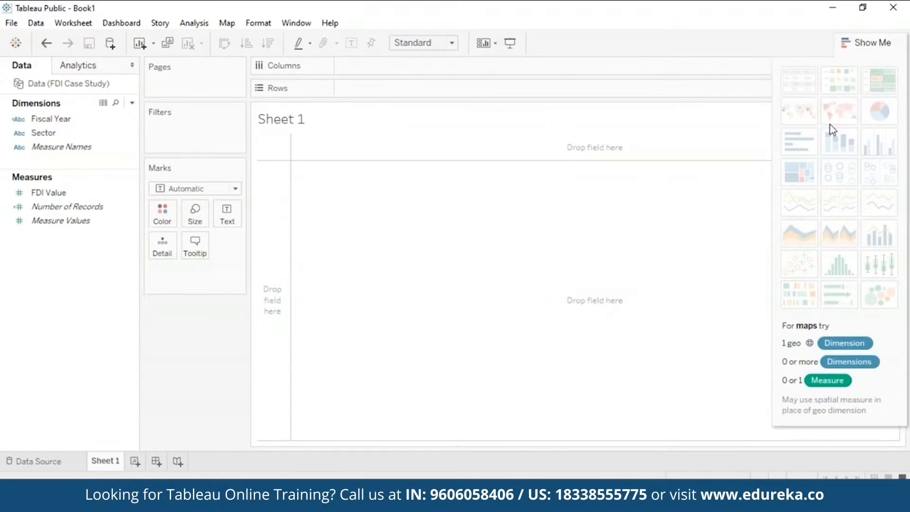
{"action": "left_click", "coordinate": [860, 47]}
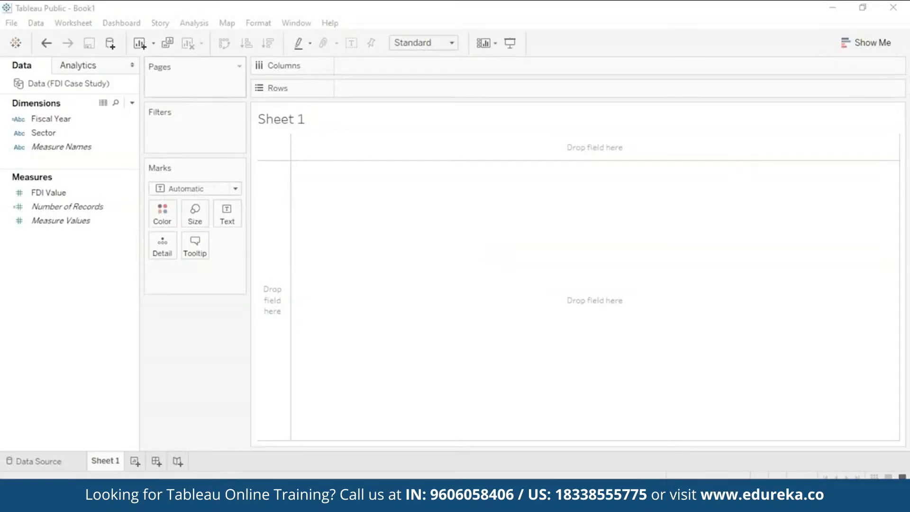
Step: Place the Sector dimension on Rows in Sheet 1
{"action": "left_click_drag", "start_coordinate": [69, 136], "coordinate": [382, 85]}
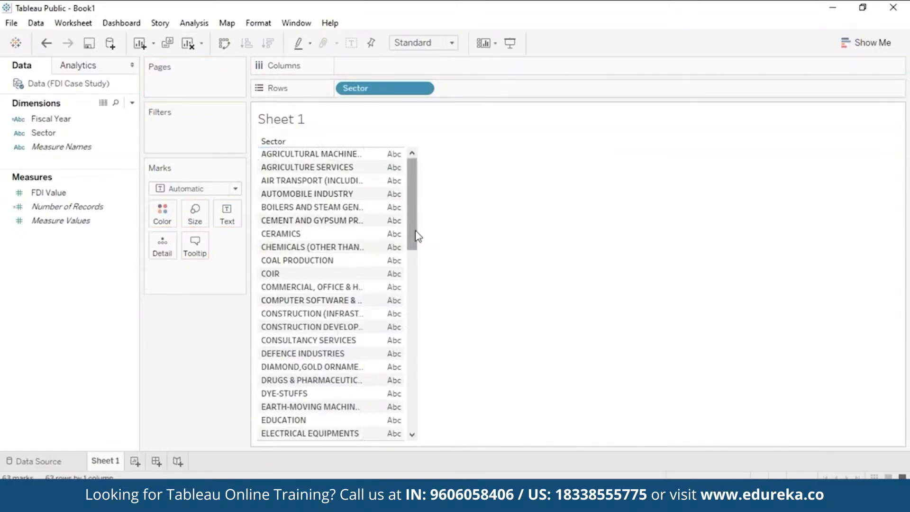
Step: Add the FDI Value measure to the Sector table as its text values
{"action": "left_click_drag", "start_coordinate": [417, 236], "coordinate": [363, 136]}
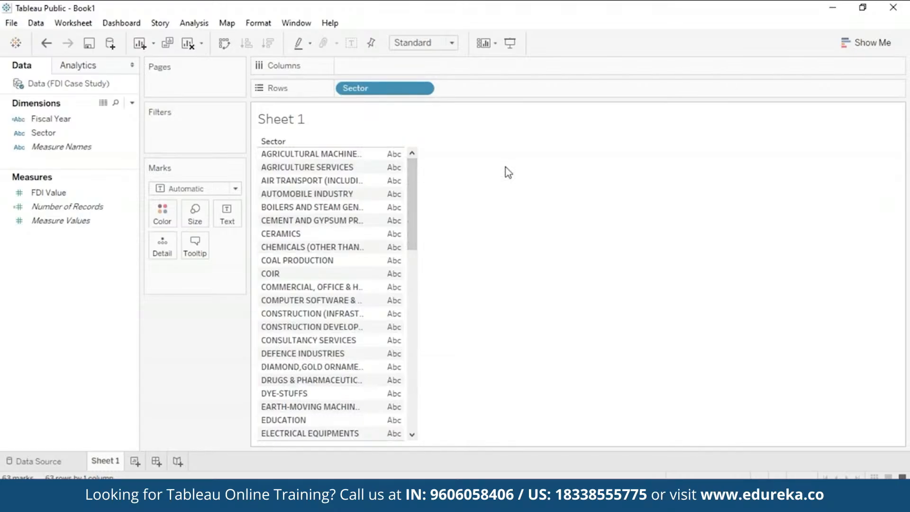
{"action": "left_click", "coordinate": [99, 193]}
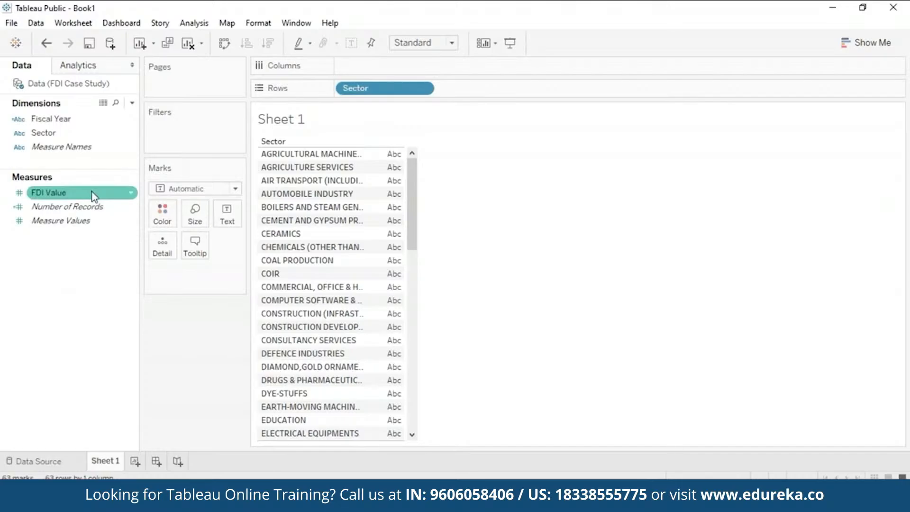
{"action": "left_click_drag", "start_coordinate": [95, 196], "coordinate": [388, 222]}
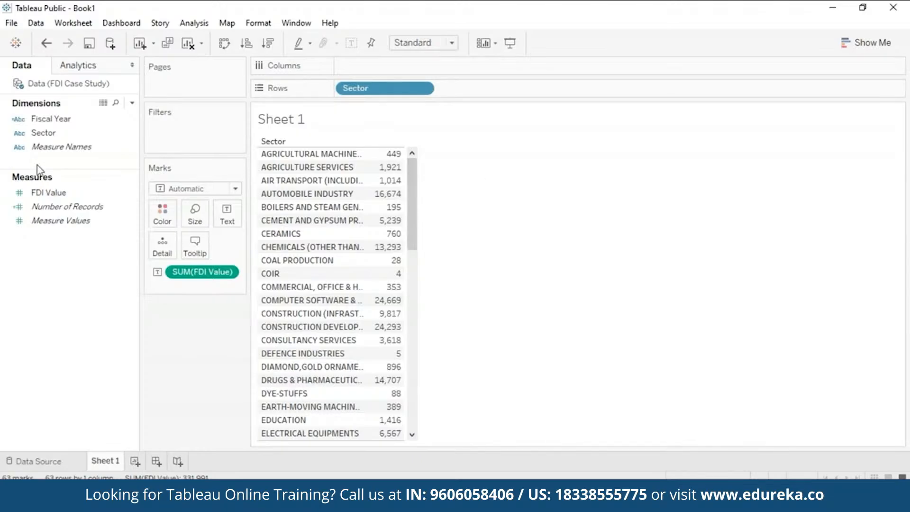
Step: Add a Fiscal Year filter to the sheet that keeps only 2016
{"action": "left_click", "coordinate": [57, 193]}
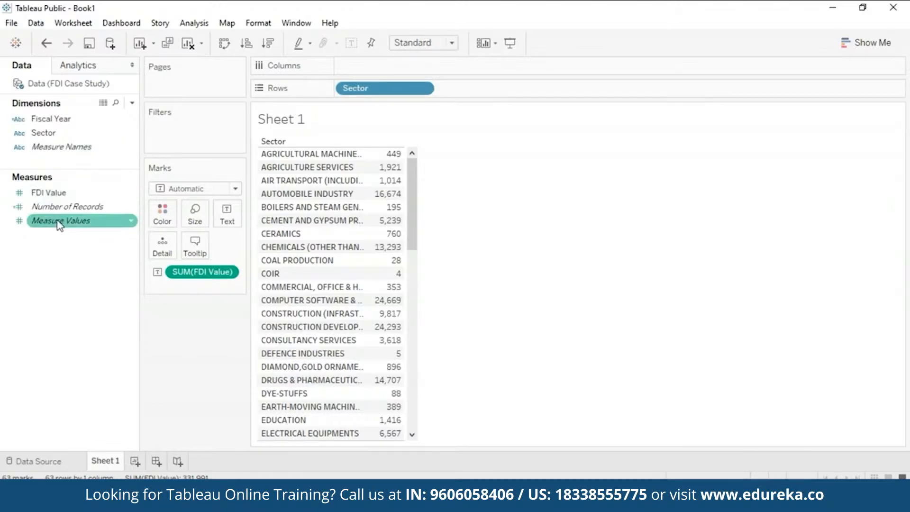
{"action": "left_click", "coordinate": [64, 122]}
{"action": "left_click_drag", "start_coordinate": [64, 123], "coordinate": [189, 124]}
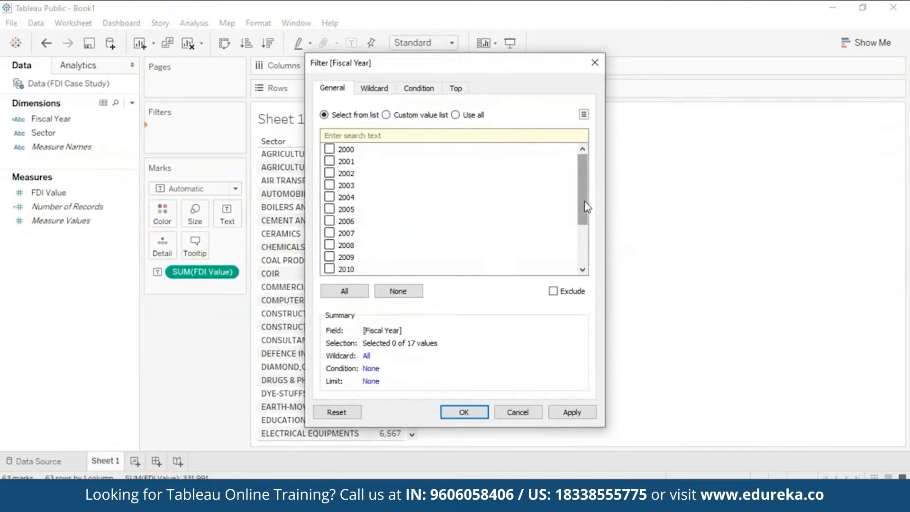
{"action": "left_click_drag", "start_coordinate": [585, 207], "coordinate": [584, 284]}
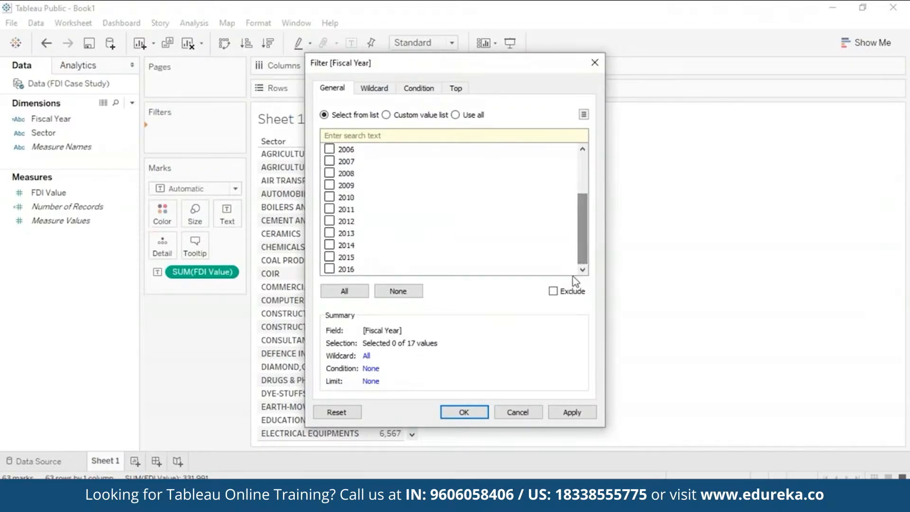
{"action": "left_click", "coordinate": [335, 269]}
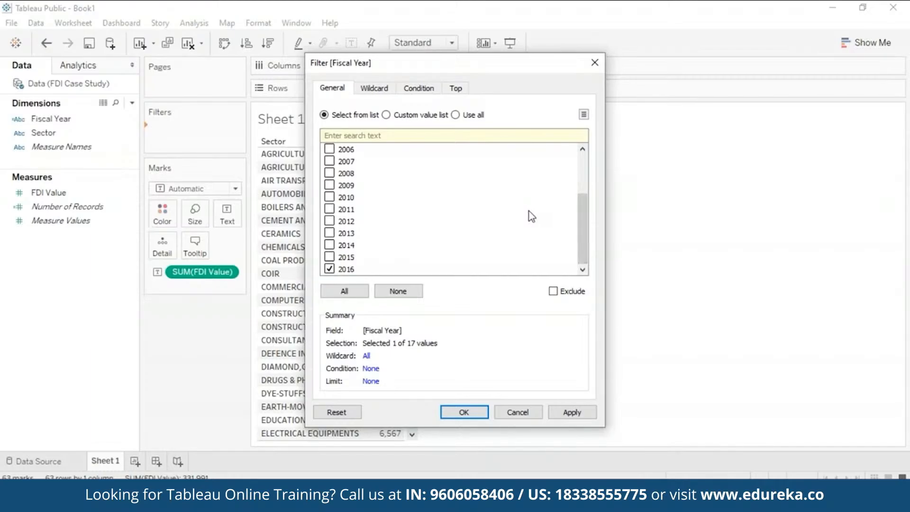
{"action": "left_click", "coordinate": [573, 412]}
{"action": "left_click", "coordinate": [465, 411]}
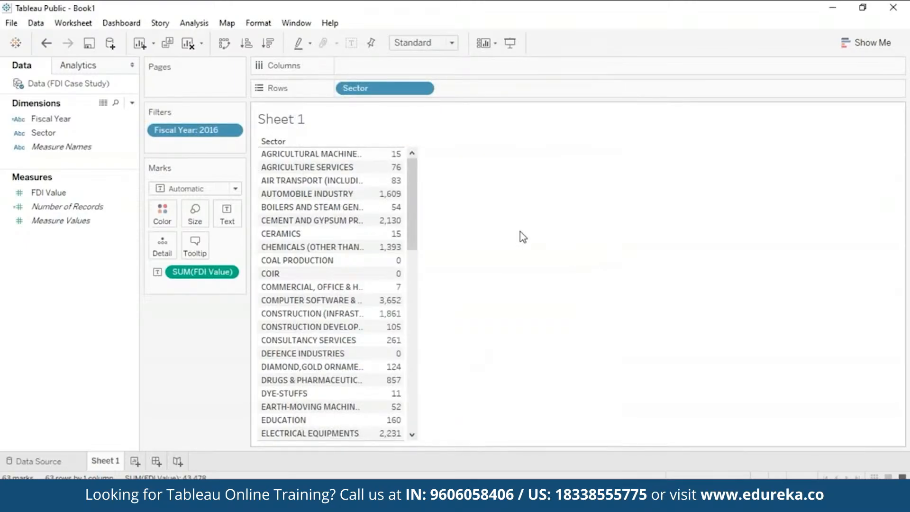
Step: Sort the sectors in descending order of FDI Value, widen the Sector column and look through the sorted list
{"action": "left_click", "coordinate": [266, 44]}
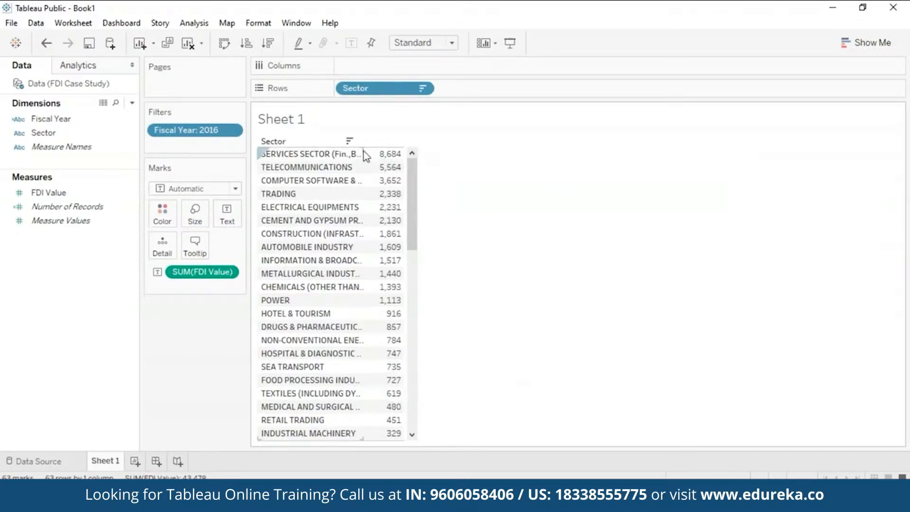
{"action": "left_click_drag", "start_coordinate": [365, 153], "coordinate": [462, 153]}
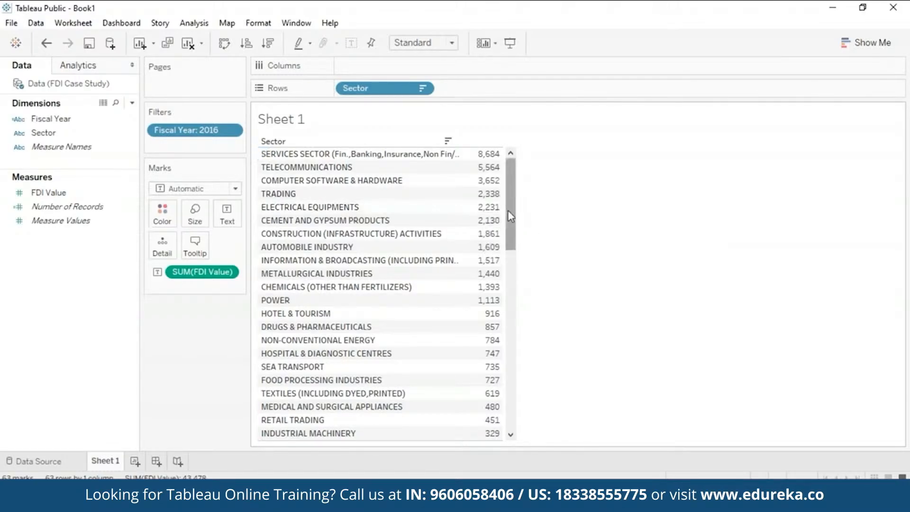
{"action": "left_click_drag", "start_coordinate": [508, 210], "coordinate": [514, 431]}
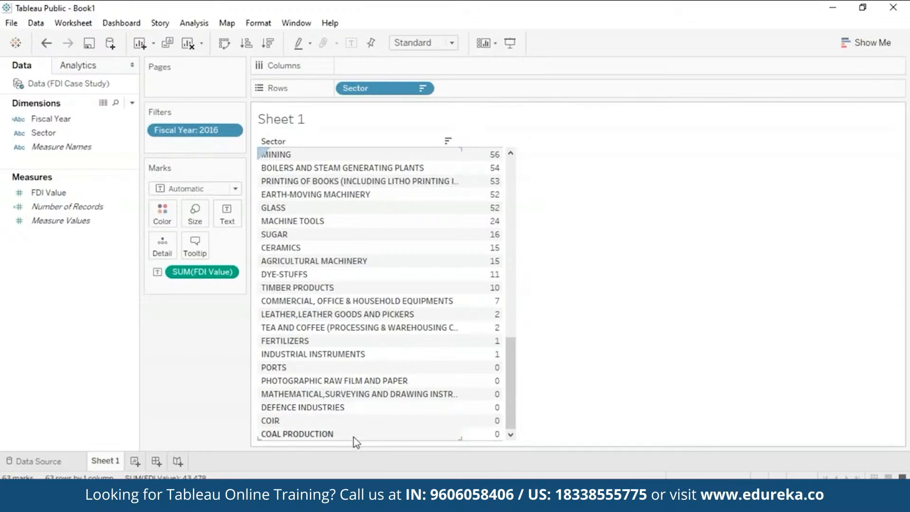
{"action": "scroll", "coordinate": [520, 278], "scroll_direction": "up", "scroll_amount": 2}
{"action": "scroll", "coordinate": [520, 278], "scroll_direction": "up", "scroll_amount": 15}
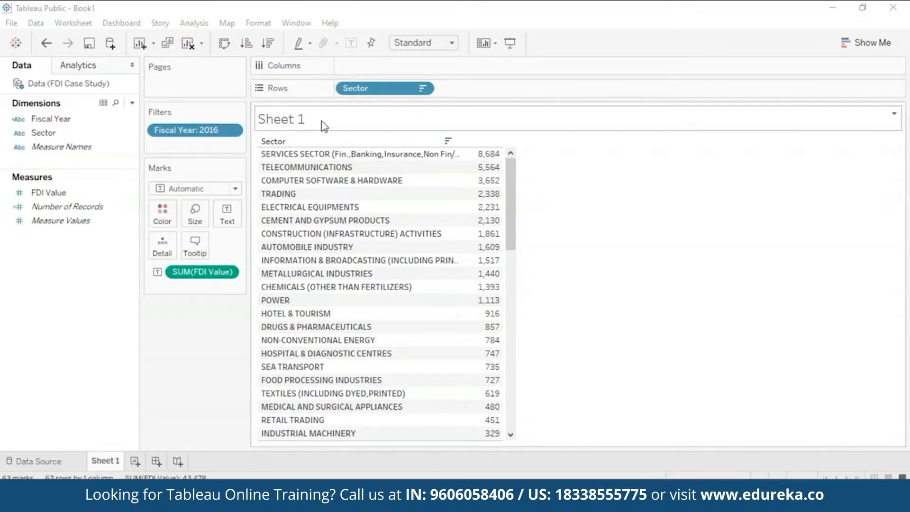
Step: Edit the Fiscal Year filter to include all years
{"action": "left_click", "coordinate": [236, 135]}
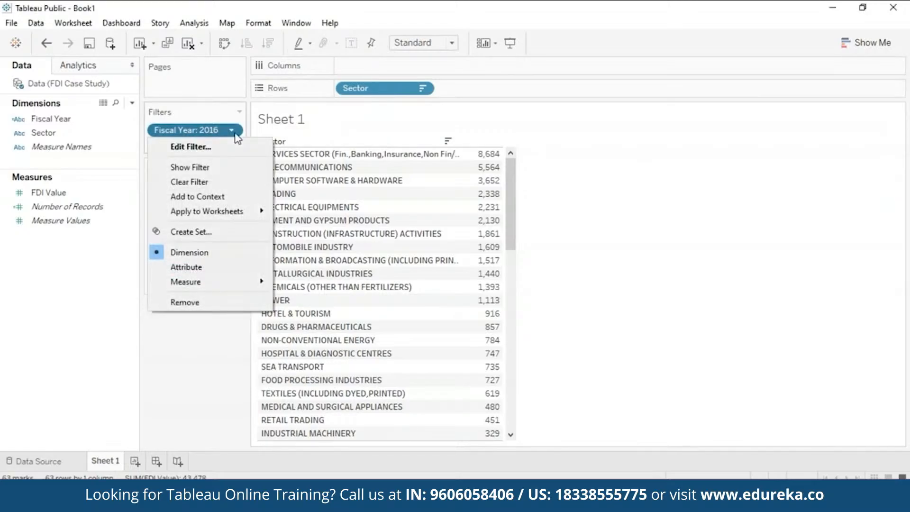
{"action": "left_click", "coordinate": [229, 149]}
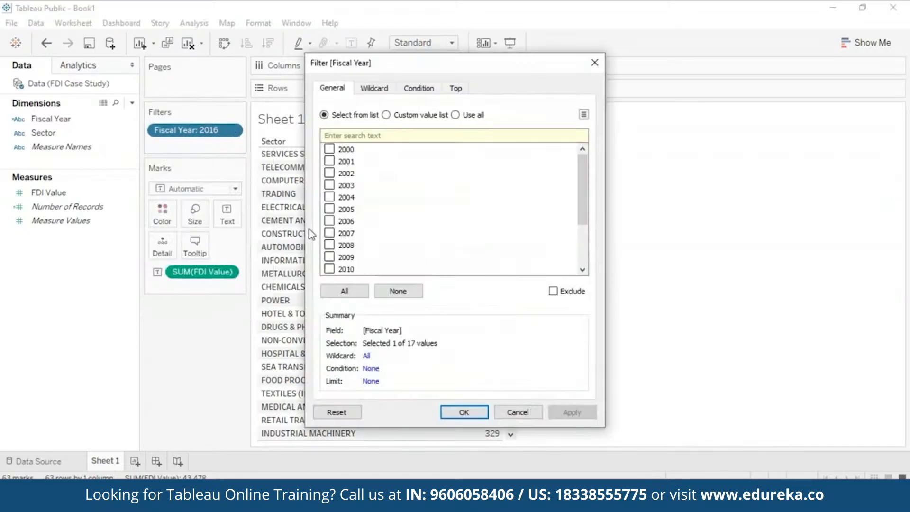
{"action": "left_click", "coordinate": [357, 294]}
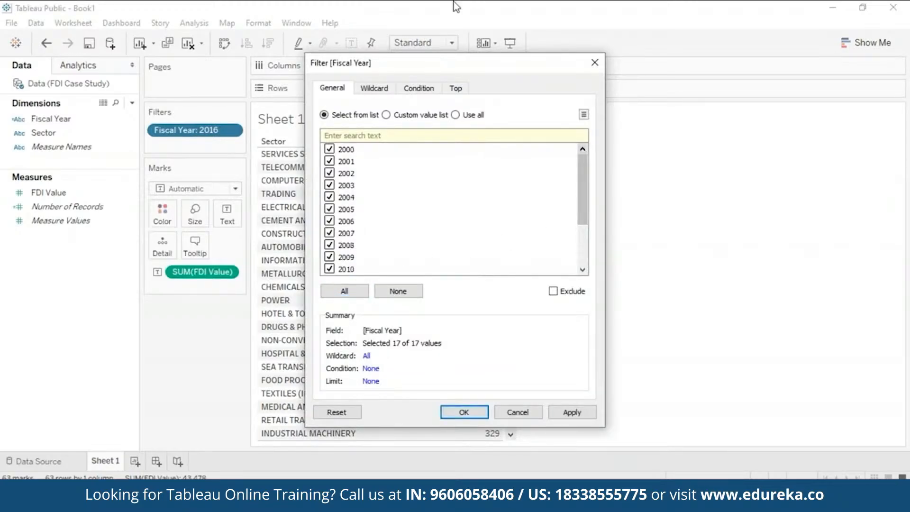
Step: Limit the Fiscal Year filter to the top 5 by Maximum of FDI Value and apply it
{"action": "left_click", "coordinate": [456, 88]}
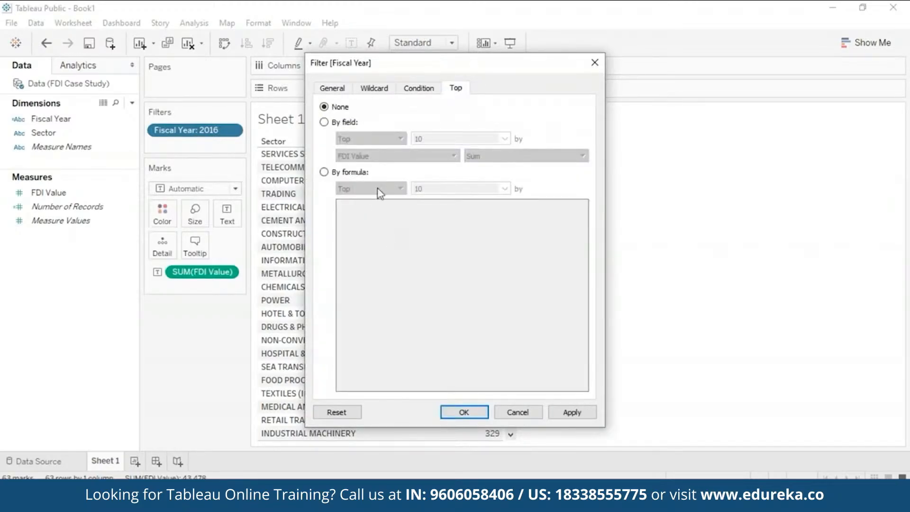
{"action": "left_click", "coordinate": [324, 122]}
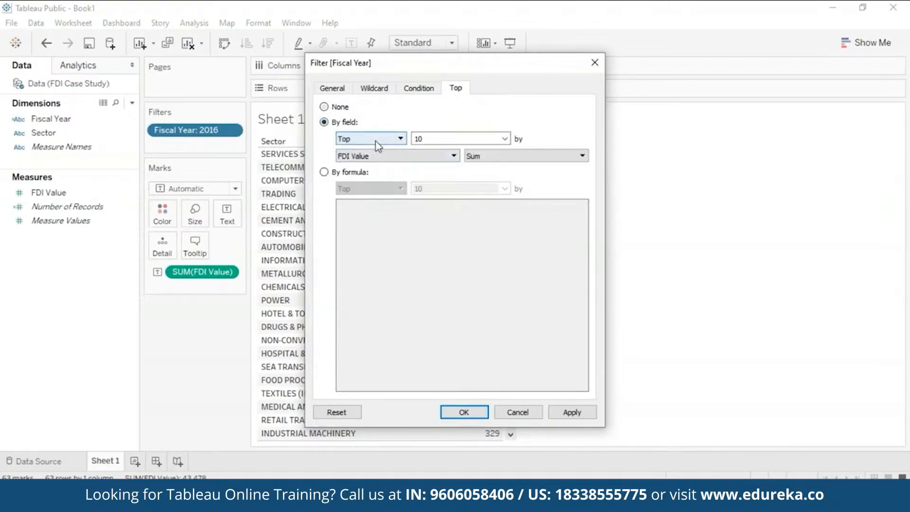
{"action": "left_click", "coordinate": [453, 139]}
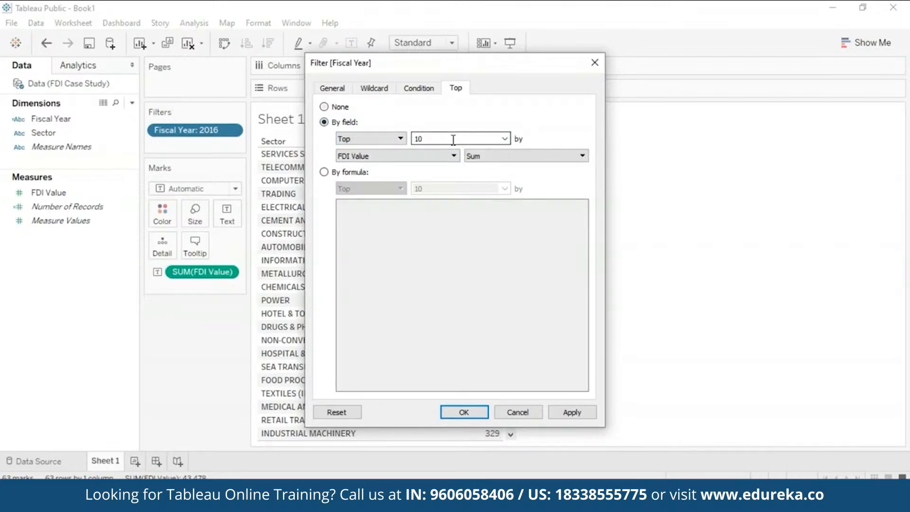
{"action": "key", "text": "BackSpace"}
{"action": "key", "text": "BackSpace"}
{"action": "type", "text": "5"}
{"action": "left_click", "coordinate": [572, 155]}
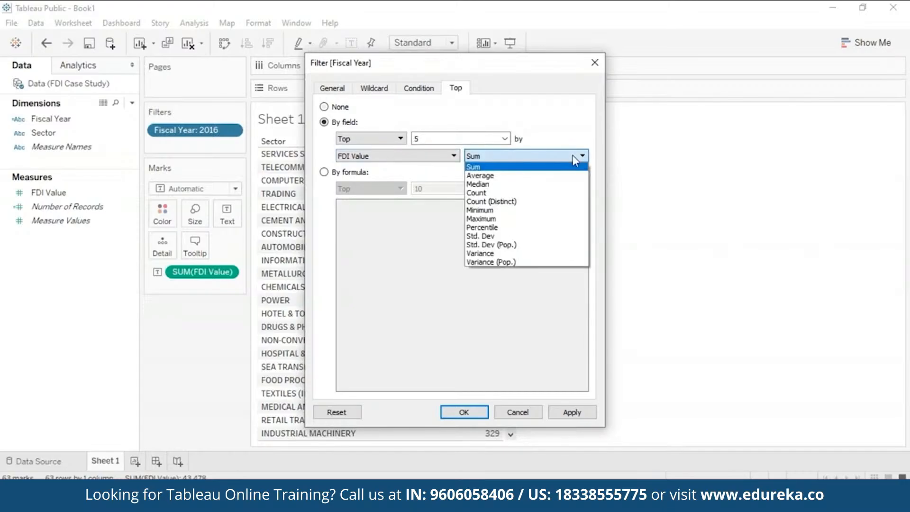
{"action": "left_click", "coordinate": [572, 220]}
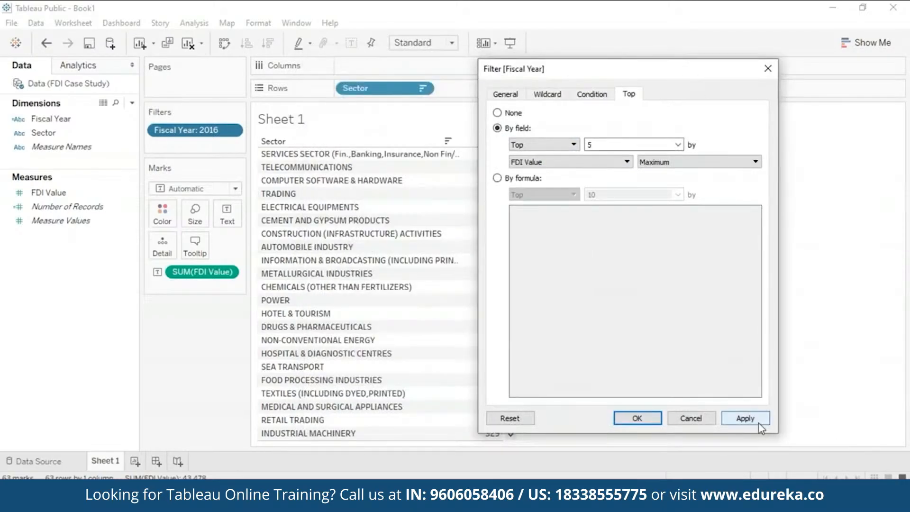
{"action": "left_click", "coordinate": [758, 423]}
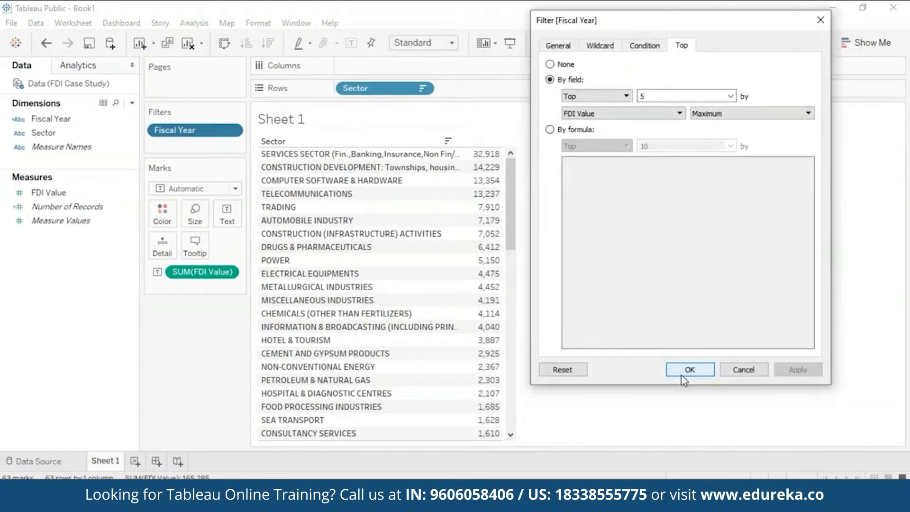
{"action": "left_click", "coordinate": [689, 369]}
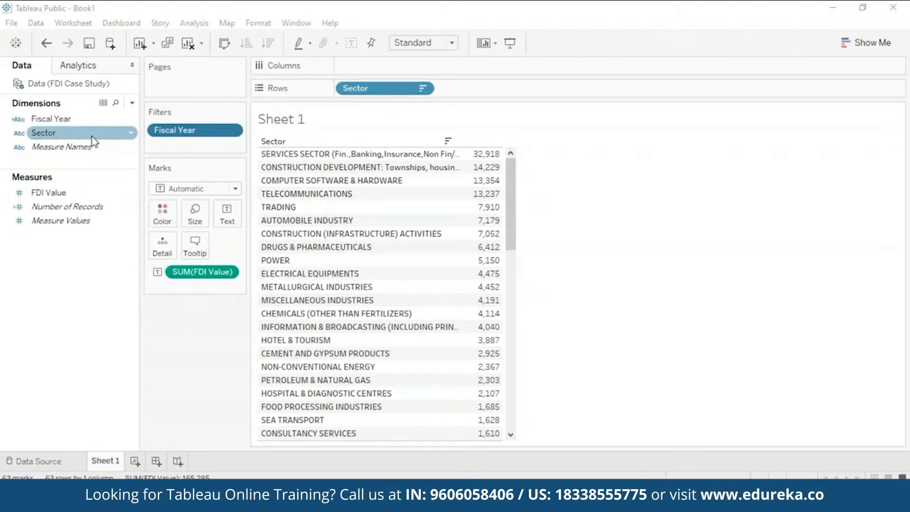
Step: Add a Sector filter that keeps the top 5 sectors by Maximum of FDI Value
{"action": "left_click_drag", "start_coordinate": [94, 141], "coordinate": [209, 152]}
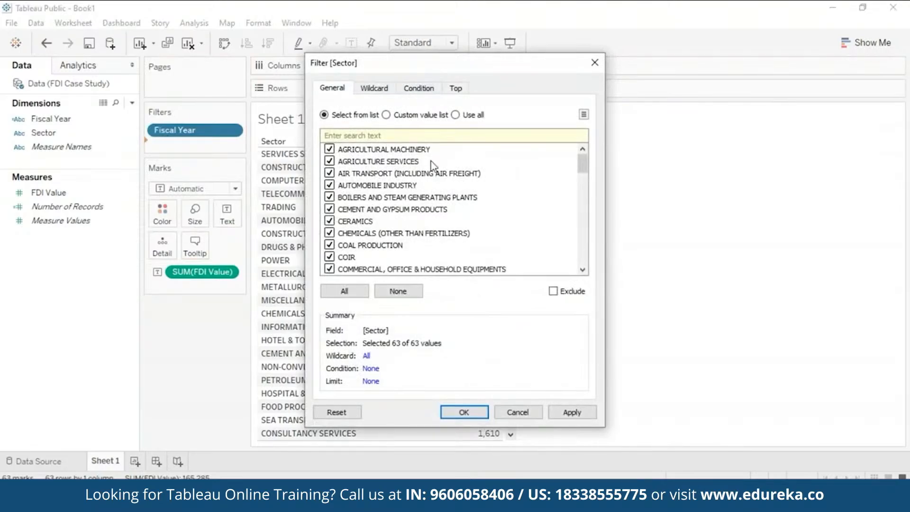
{"action": "left_click", "coordinate": [457, 88]}
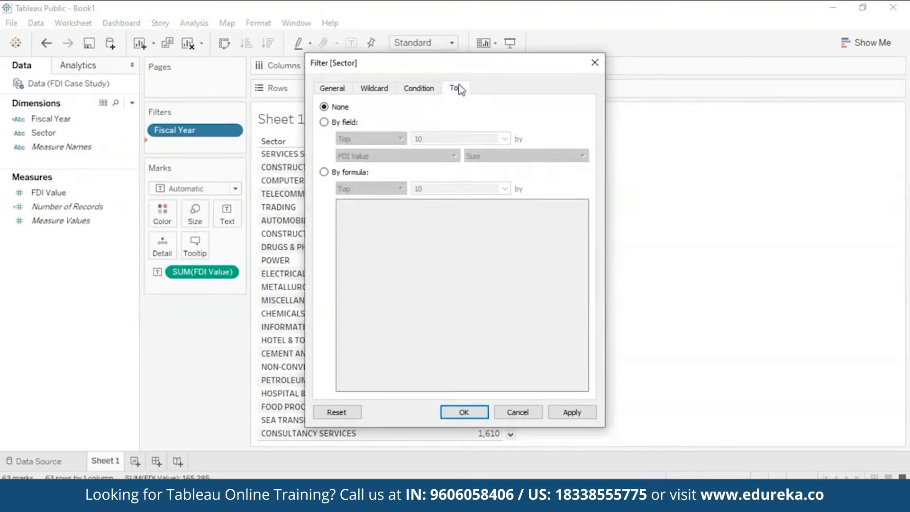
{"action": "left_click", "coordinate": [323, 122]}
{"action": "left_click", "coordinate": [451, 137]}
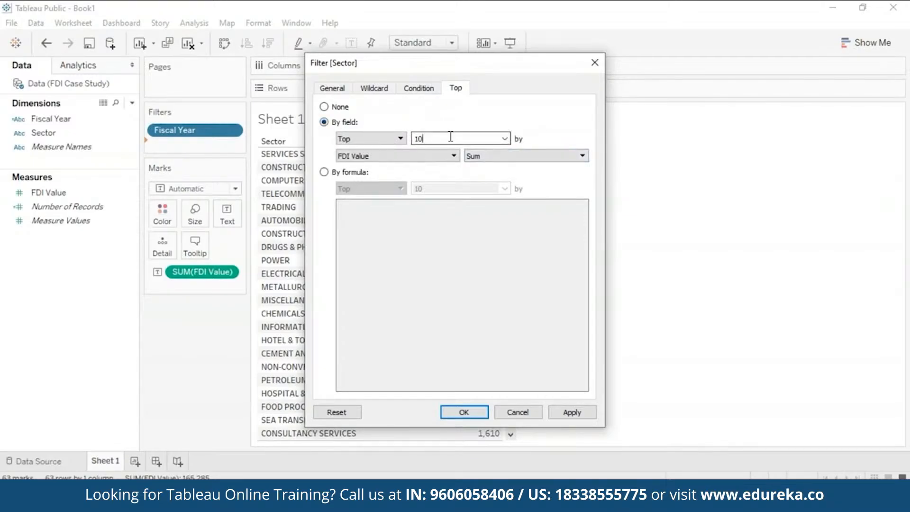
{"action": "key", "text": "BackSpace"}
{"action": "key", "text": "BackSpace"}
{"action": "type", "text": "5"}
{"action": "left_click", "coordinate": [505, 153]}
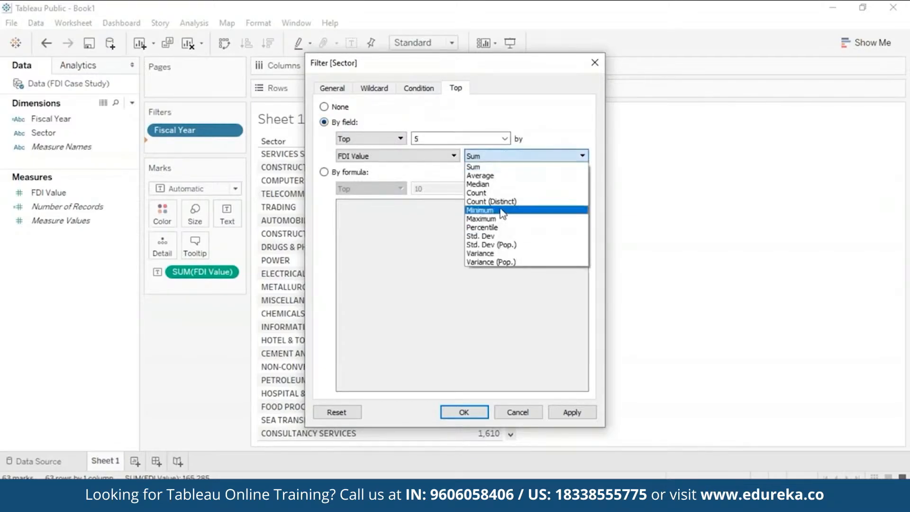
{"action": "left_click", "coordinate": [483, 218]}
{"action": "left_click_drag", "start_coordinate": [525, 63], "coordinate": [688, 34]}
{"action": "left_click", "coordinate": [749, 386]}
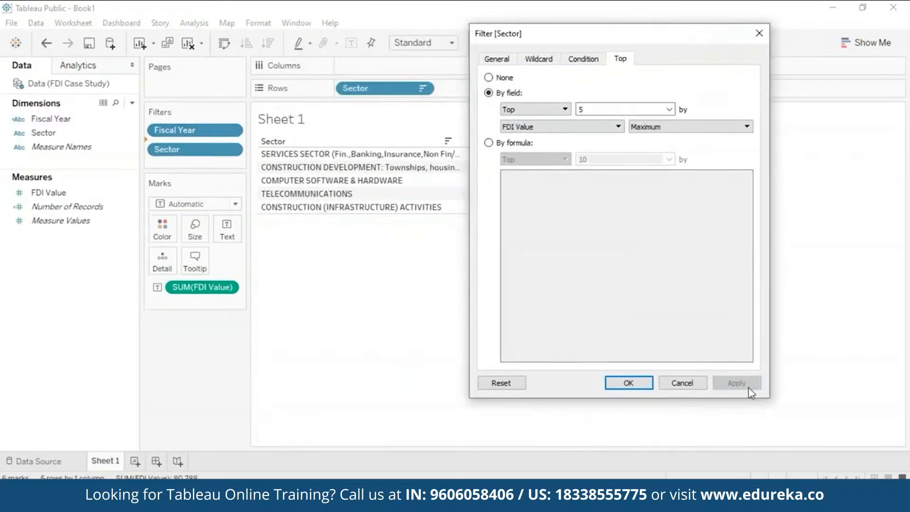
{"action": "left_click", "coordinate": [628, 383]}
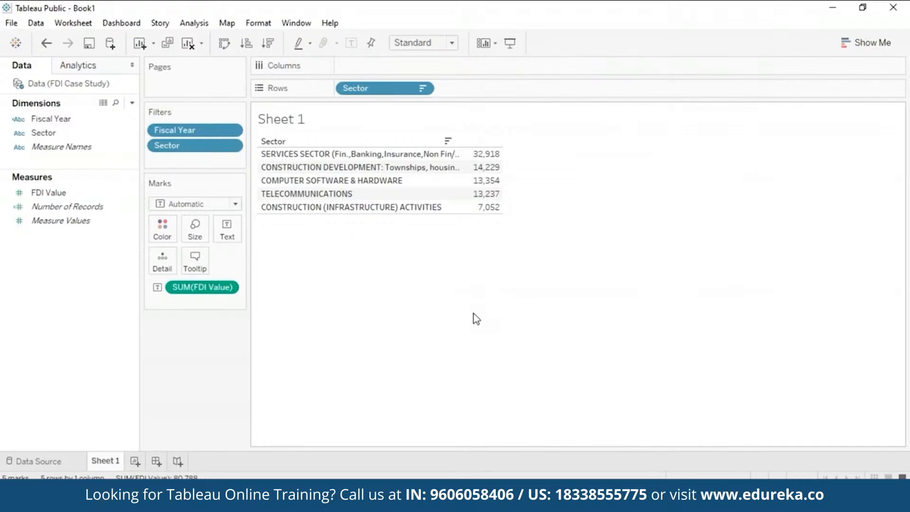
Step: Rename Sheet 1 as MAX FDI
{"action": "right_click", "coordinate": [104, 464]}
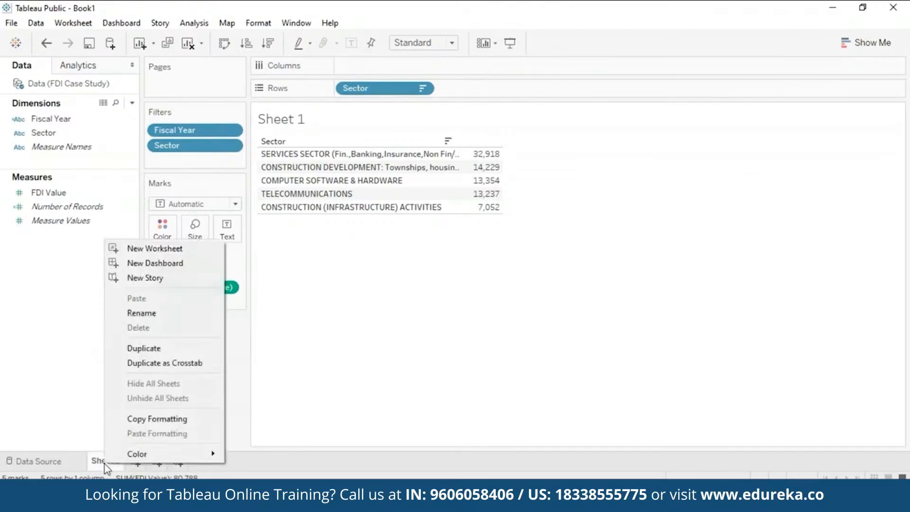
{"action": "left_click", "coordinate": [159, 317]}
{"action": "key", "text": "BackSpace"}
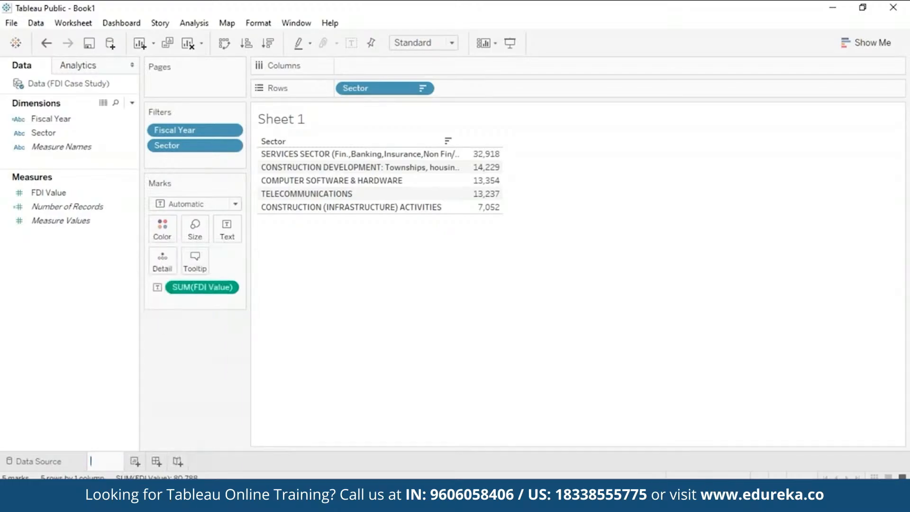
{"action": "type", "text": "MAX FDI"}
{"action": "key", "text": "Return"}
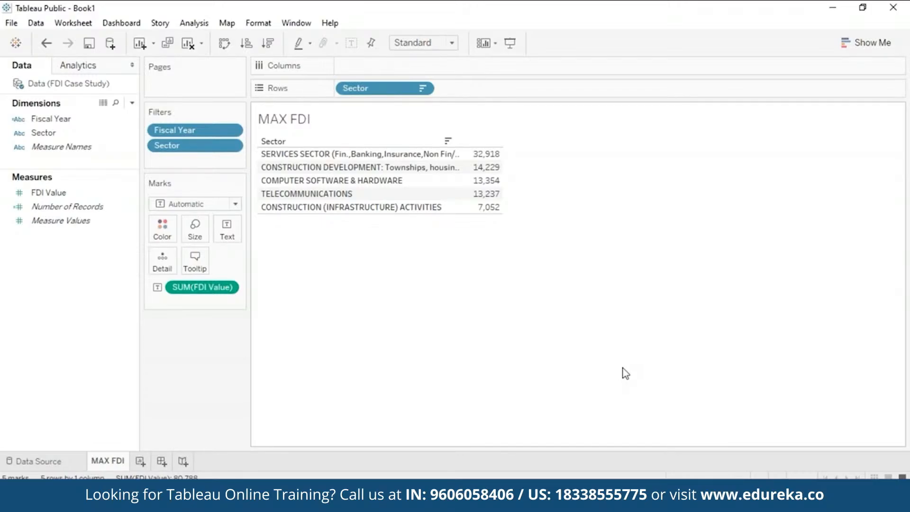
Step: Add a new worksheet, then return to MAX FDI and duplicate that sheet
{"action": "left_click", "coordinate": [141, 462]}
{"action": "left_click", "coordinate": [107, 462]}
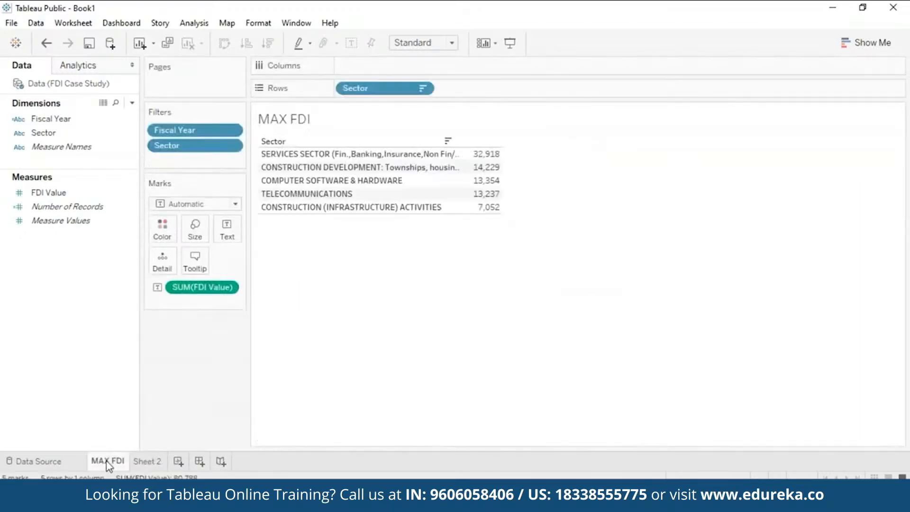
{"action": "right_click", "coordinate": [107, 463]}
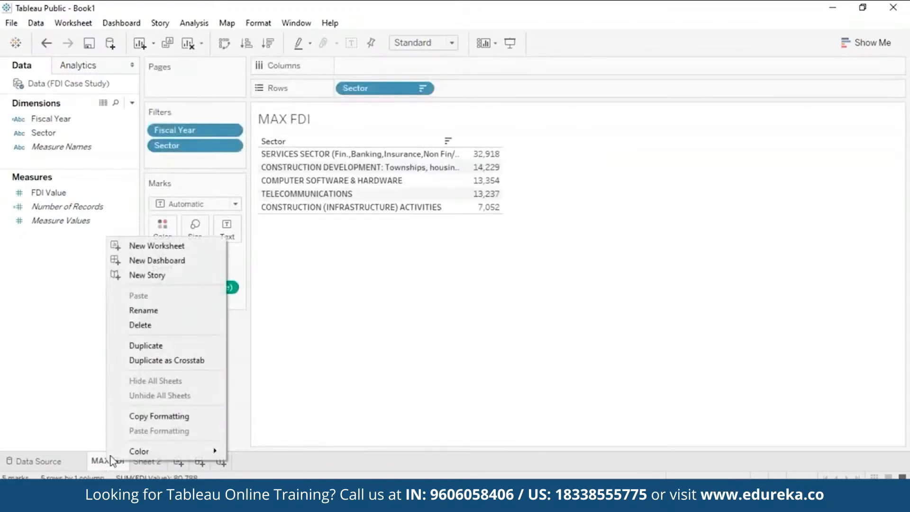
{"action": "left_click", "coordinate": [166, 346]}
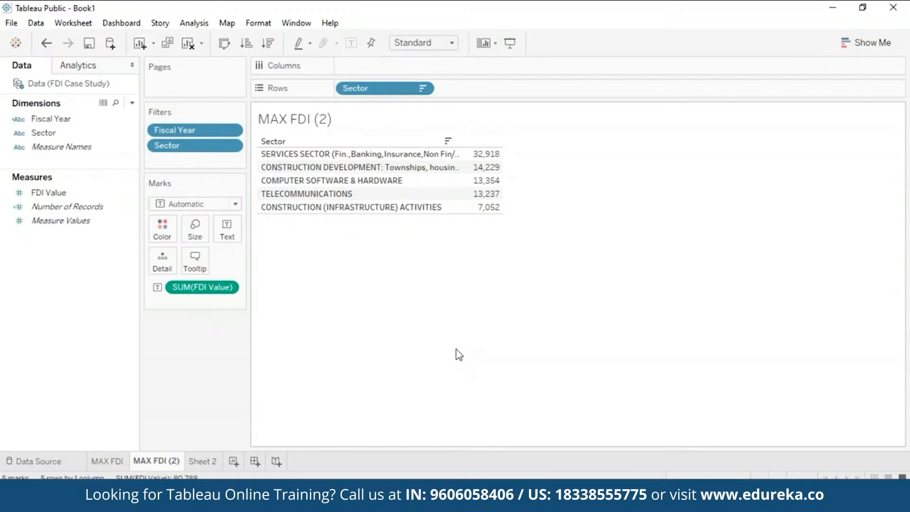
Step: Rename the duplicated MAX FDI (2) sheet as MIN FDI
{"action": "right_click", "coordinate": [162, 460]}
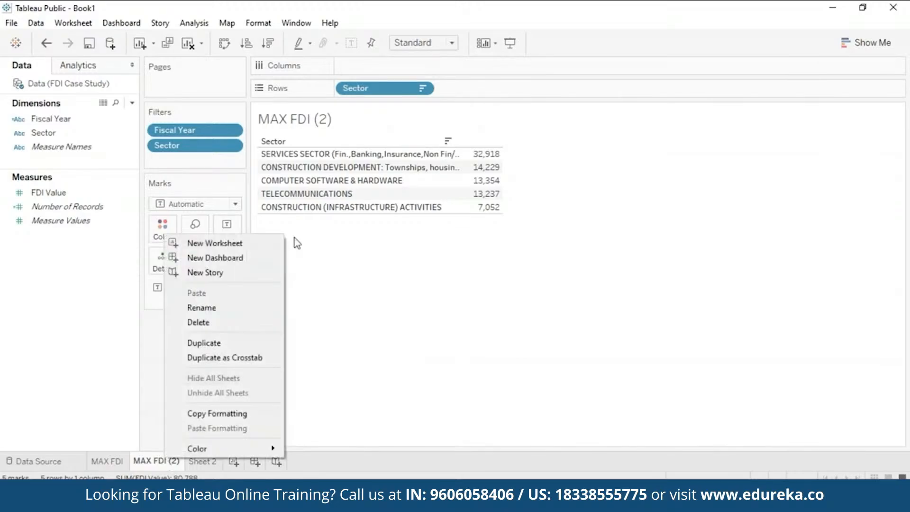
{"action": "left_click", "coordinate": [248, 314]}
{"action": "left_click", "coordinate": [155, 459]}
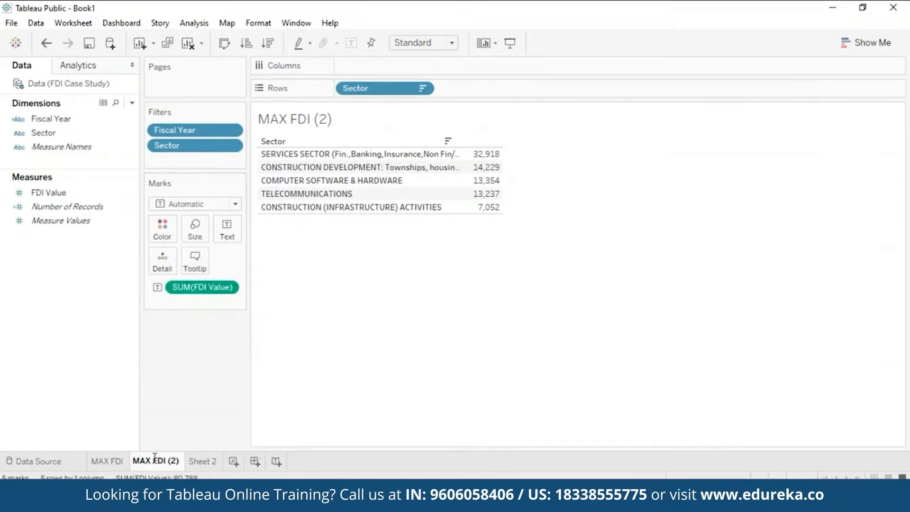
{"action": "double_click", "coordinate": [147, 460]}
{"action": "type", "text": "MIN"}
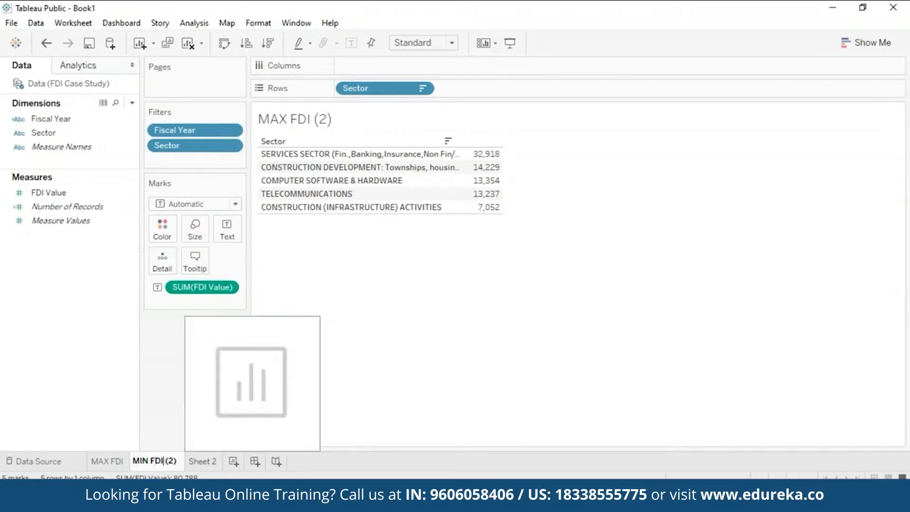
{"action": "key", "text": "Delete"}
{"action": "key", "text": "Delete"}
{"action": "key", "text": "Delete"}
{"action": "left_click", "coordinate": [424, 386]}
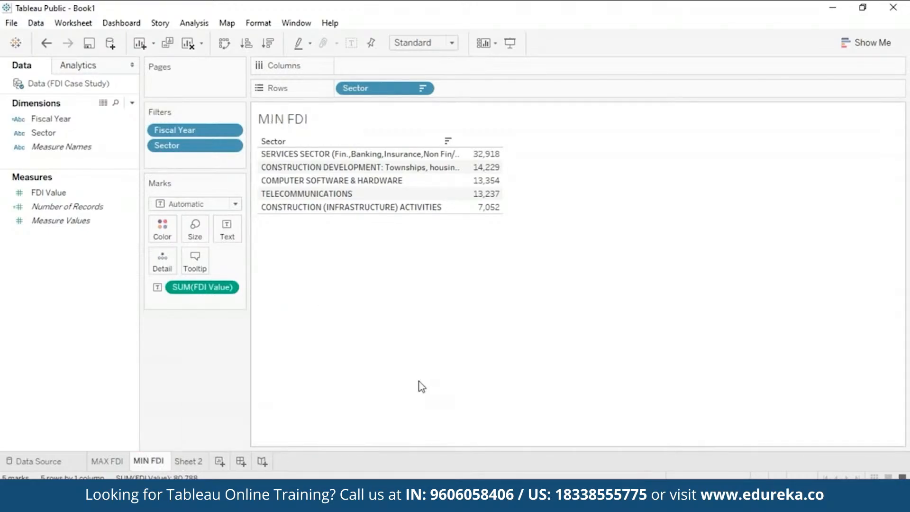
Step: Edit the Sector filter on MIN FDI to keep the bottom 5 sectors by FDI Value
{"action": "left_click", "coordinate": [231, 146]}
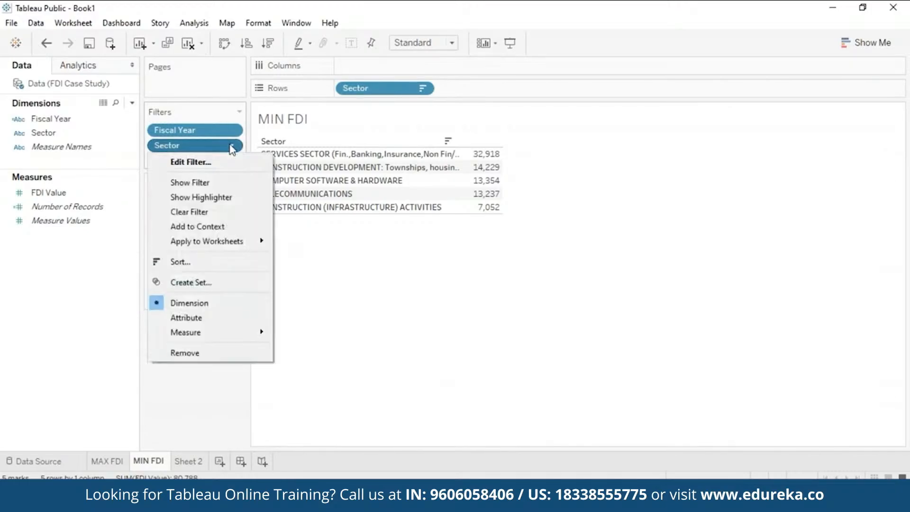
{"action": "left_click", "coordinate": [225, 171]}
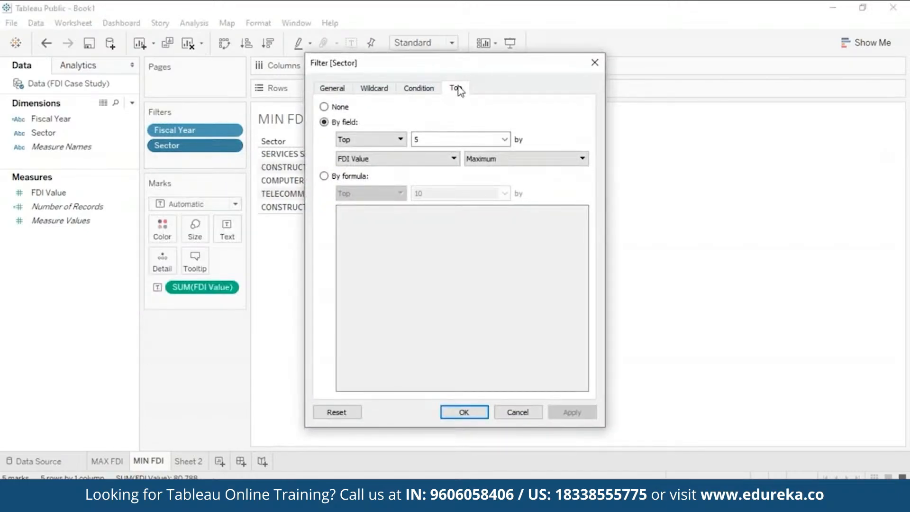
{"action": "left_click", "coordinate": [401, 140]}
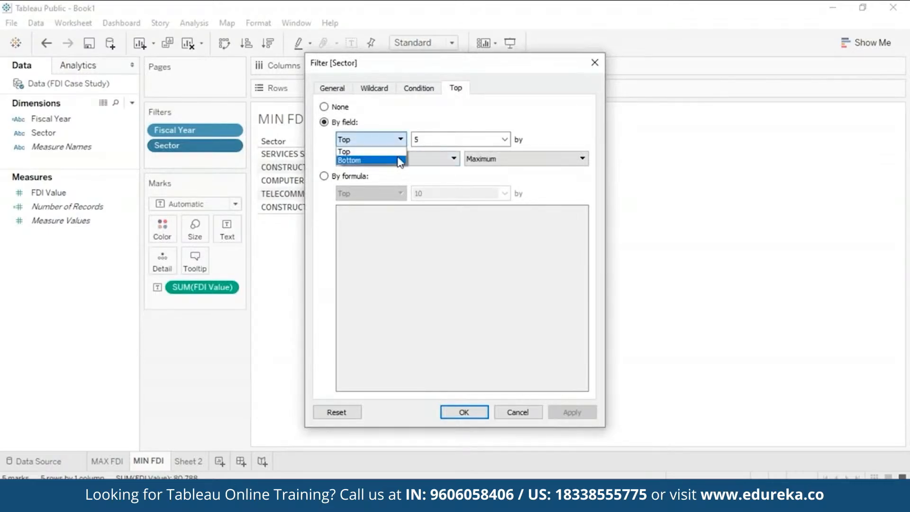
{"action": "left_click", "coordinate": [395, 161]}
{"action": "left_click_drag", "start_coordinate": [529, 69], "coordinate": [757, 45]}
{"action": "left_click", "coordinate": [691, 387]}
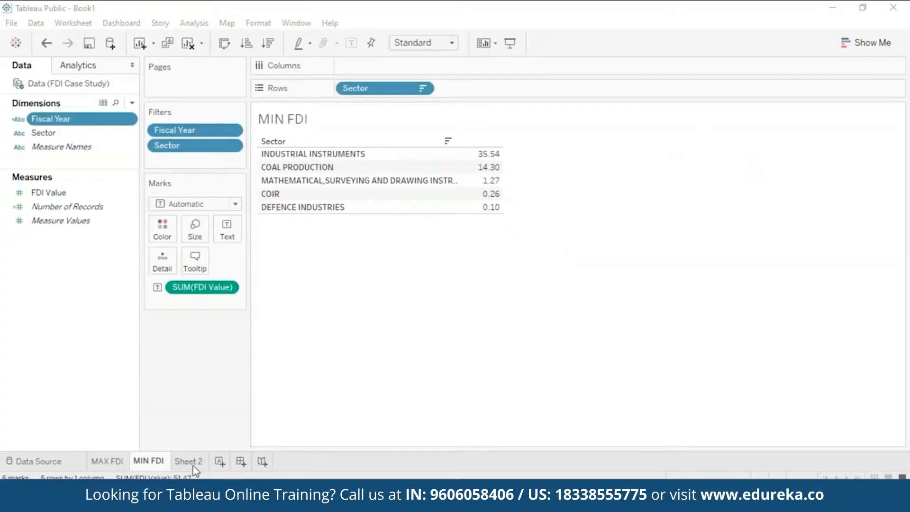
Step: Go to Sheet 2 and rename it as Overall Trends
{"action": "left_click", "coordinate": [189, 461]}
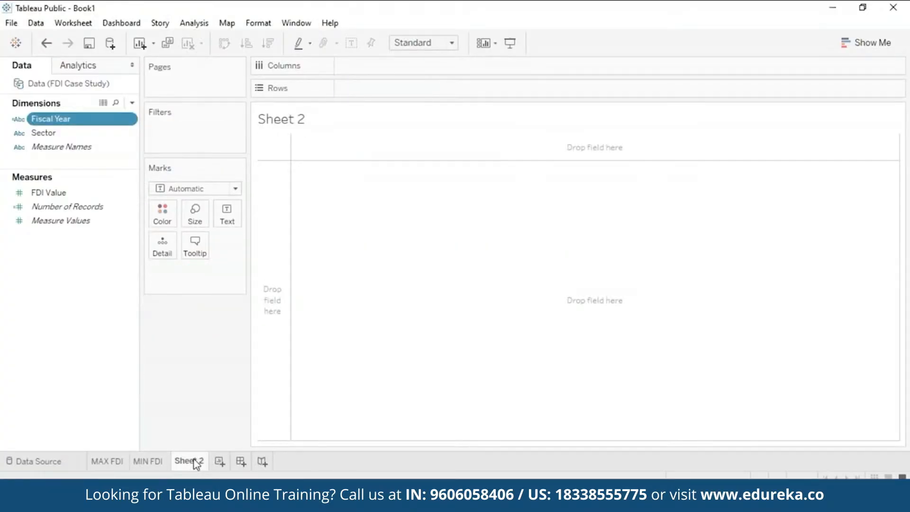
{"action": "right_click", "coordinate": [196, 464]}
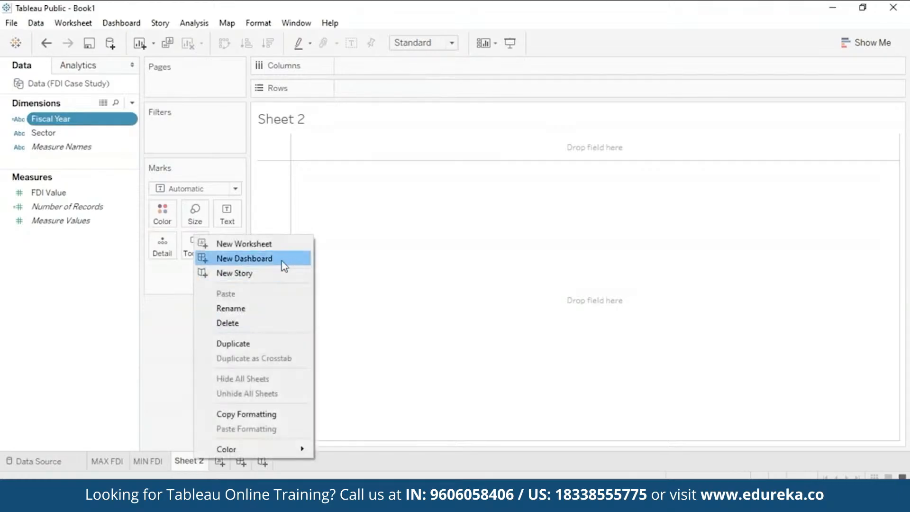
{"action": "left_click", "coordinate": [269, 310]}
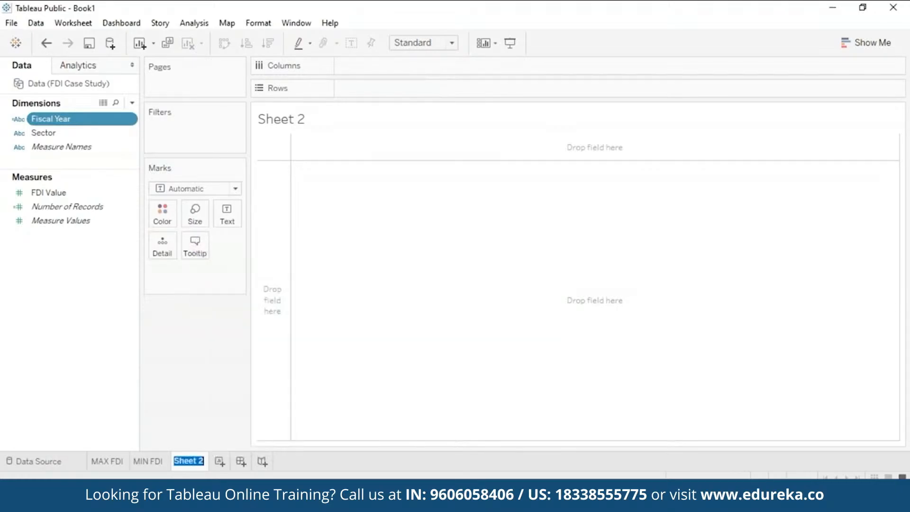
{"action": "type", "text": "Overall Trends"}
{"action": "key", "text": "Return"}
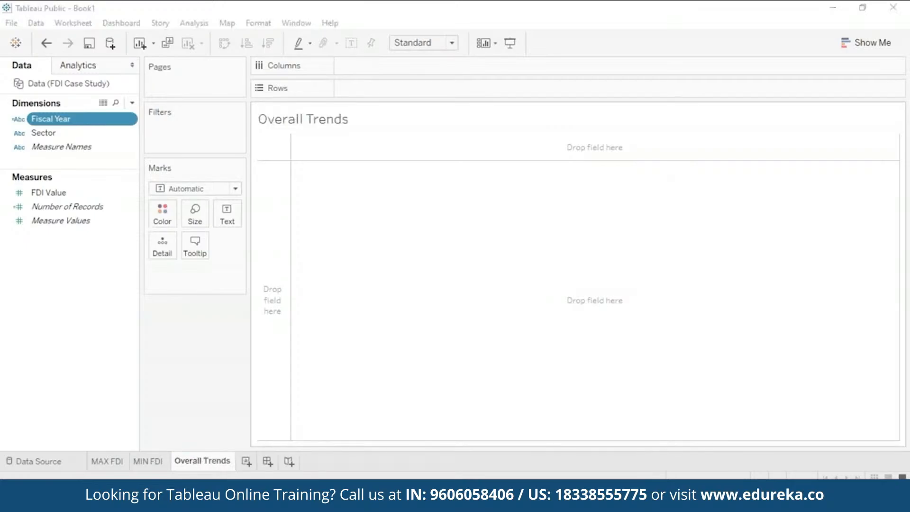
Step: Chart the FDI Value sum by year, with Fiscal Year on Columns and FDI Value on Rows
{"action": "left_click_drag", "start_coordinate": [67, 121], "coordinate": [388, 67]}
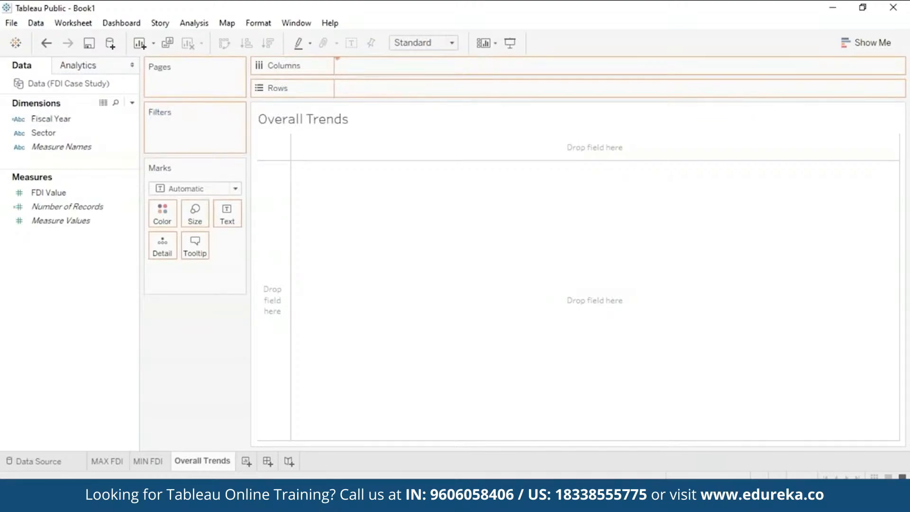
{"action": "left_click_drag", "start_coordinate": [79, 199], "coordinate": [391, 89]}
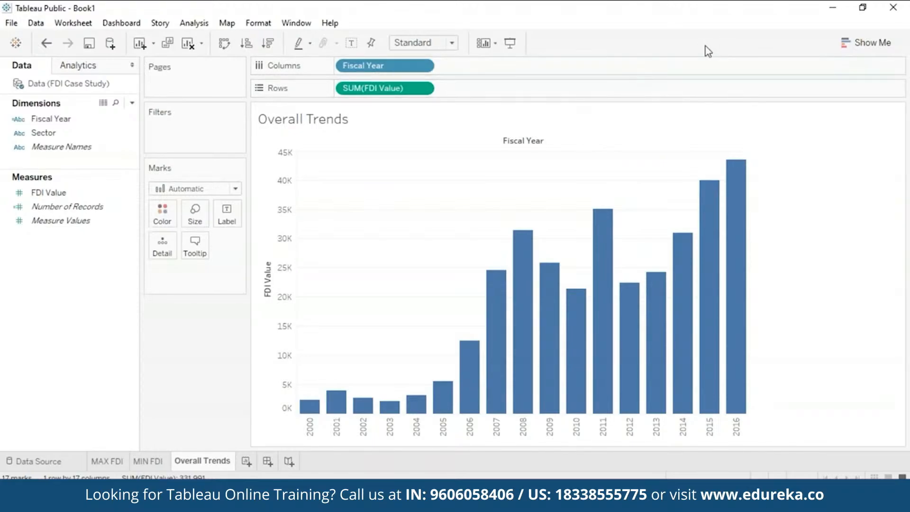
{"action": "key", "text": "alt+Tab"}
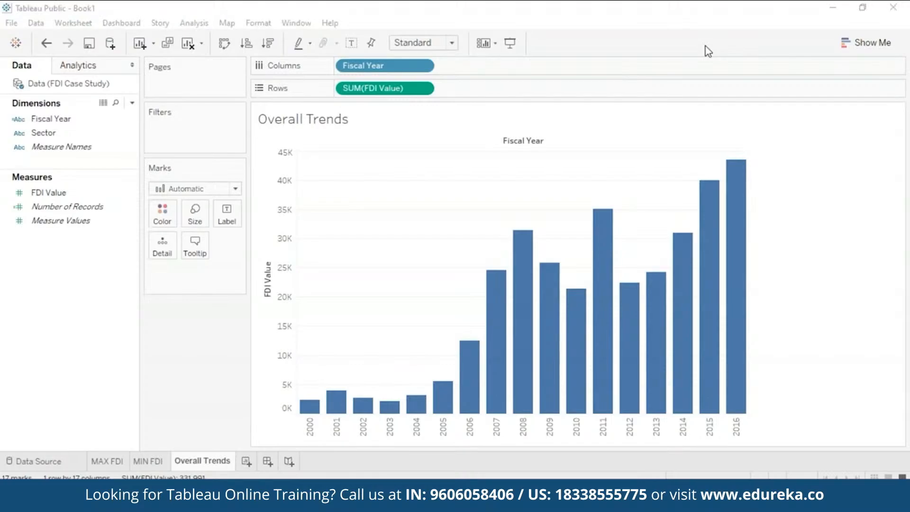
Step: Show the chart type suggestions and change the Fiscal Year field's data type to Date
{"action": "left_click", "coordinate": [848, 42]}
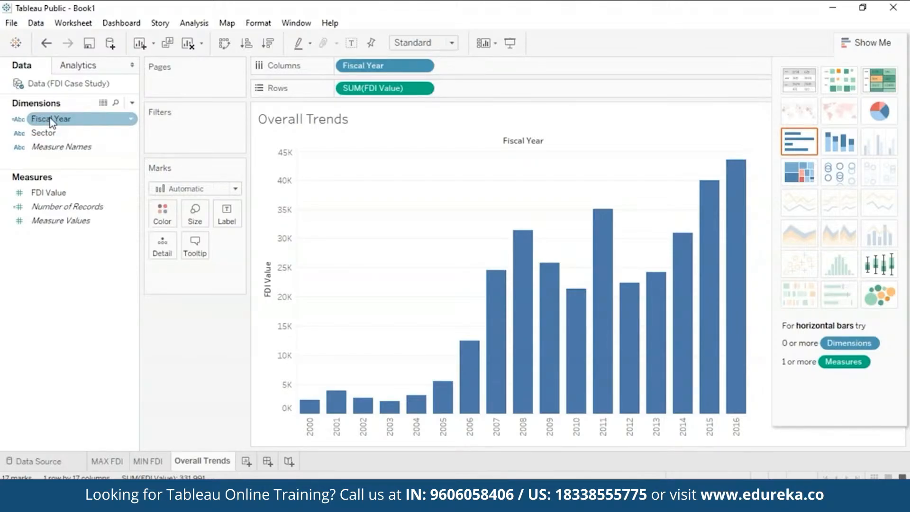
{"action": "left_click", "coordinate": [130, 122]}
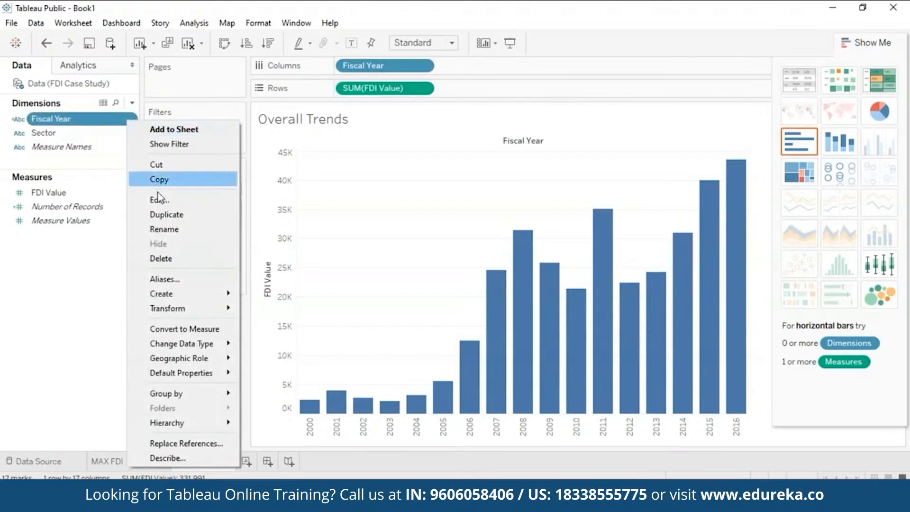
{"action": "mouse_move", "coordinate": [199, 344]}
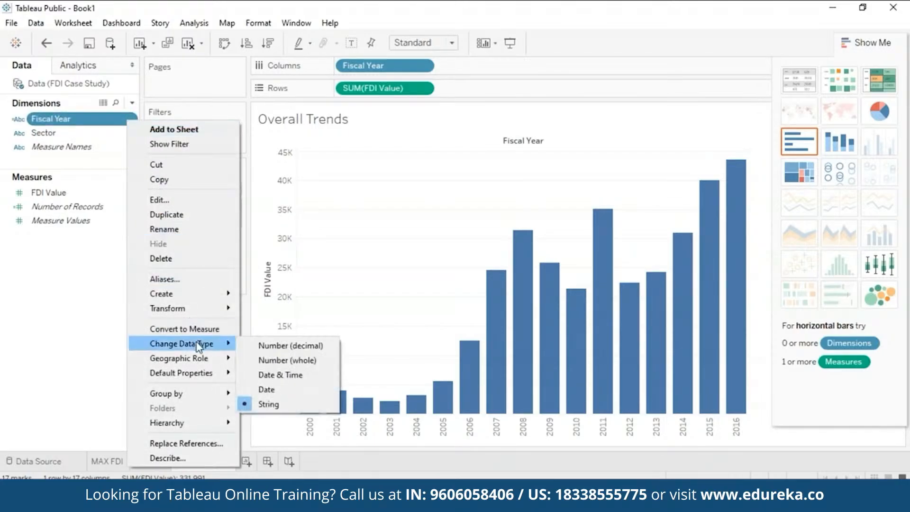
{"action": "left_click", "coordinate": [288, 389]}
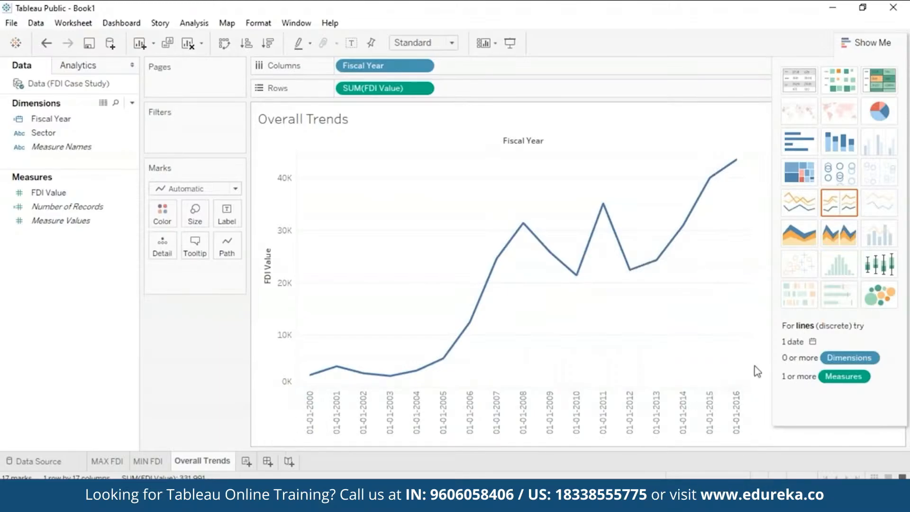
Step: Examine the yearly FDI values at the peaks and dips of the Overall Trends line
{"action": "mouse_move", "coordinate": [593, 246]}
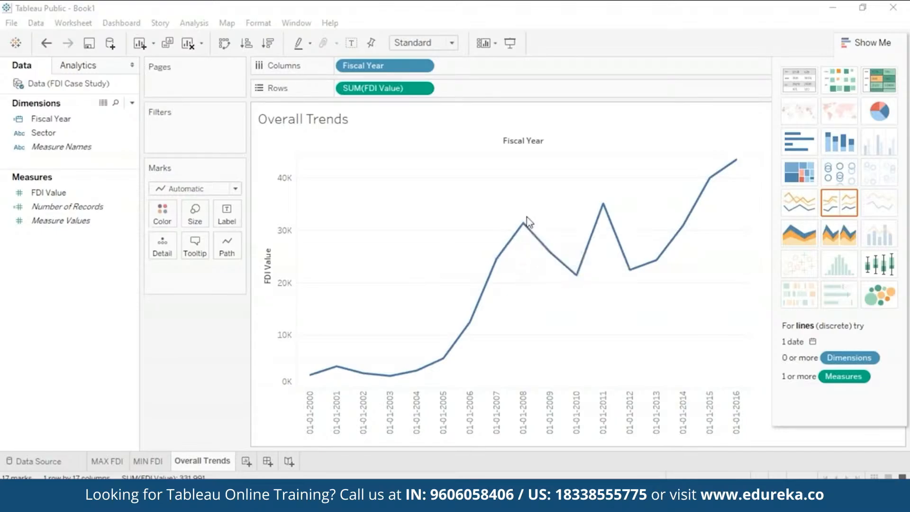
{"action": "mouse_move", "coordinate": [526, 223]}
{"action": "mouse_move", "coordinate": [576, 280]}
{"action": "mouse_move", "coordinate": [555, 261]}
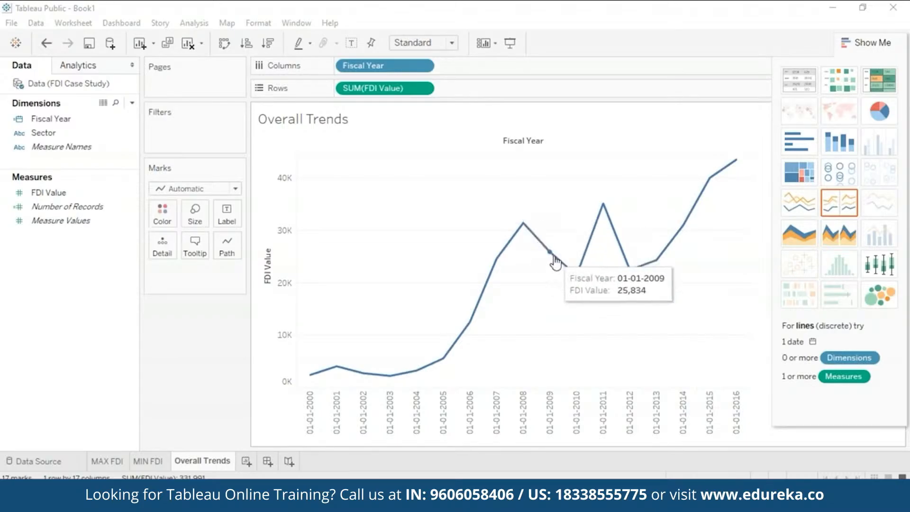
{"action": "mouse_move", "coordinate": [576, 275]}
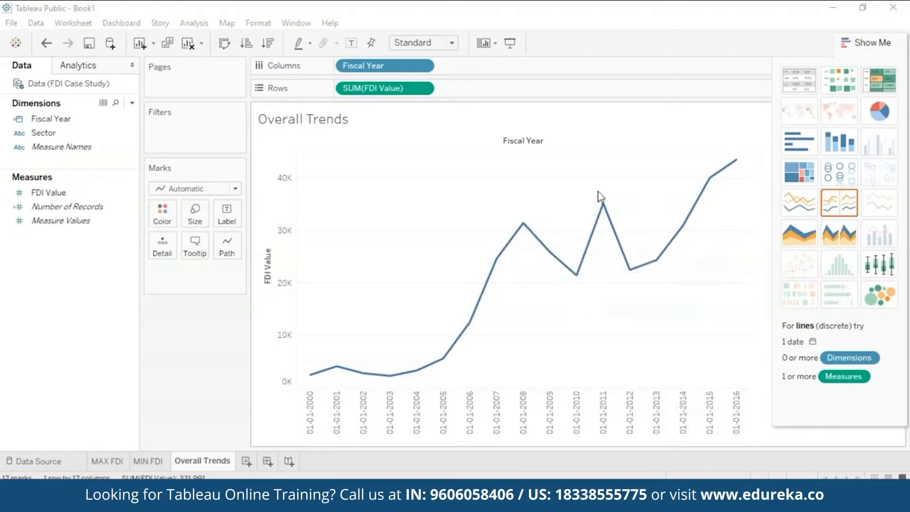
{"action": "mouse_move", "coordinate": [603, 210]}
{"action": "mouse_move", "coordinate": [736, 162]}
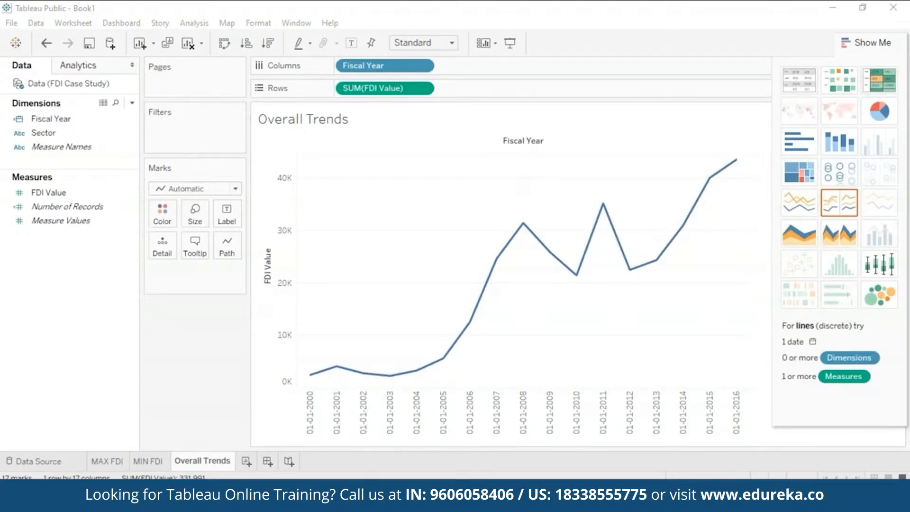
Step: Label the points of the Overall Trends line with the FDI Value measure
{"action": "left_click", "coordinate": [56, 193]}
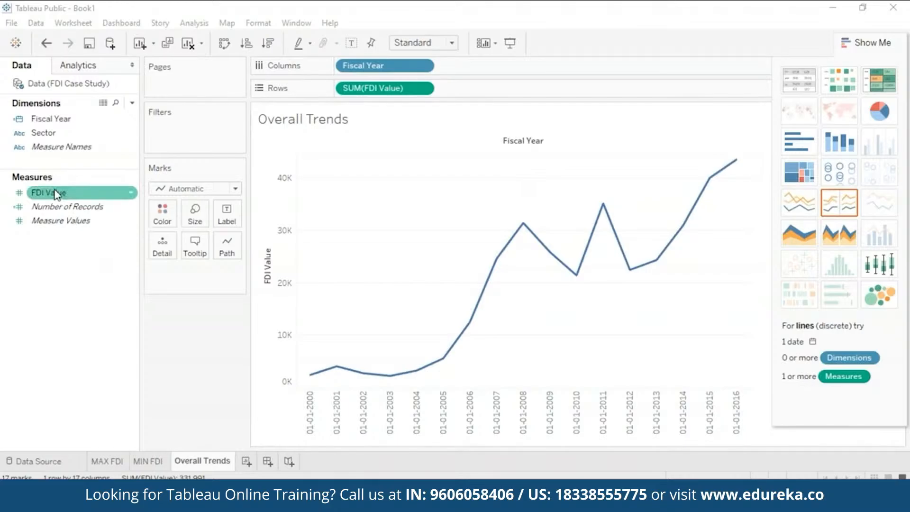
{"action": "left_click_drag", "start_coordinate": [56, 193], "coordinate": [223, 209]}
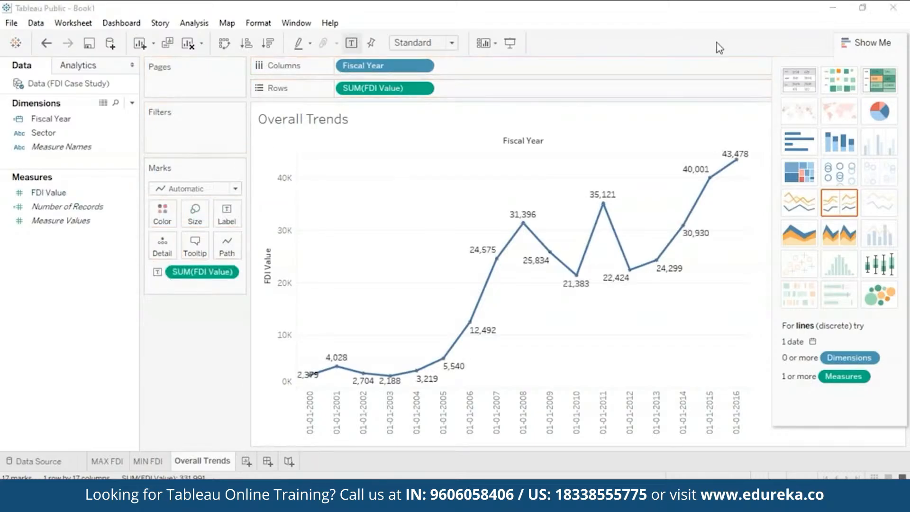
{"action": "mouse_move", "coordinate": [419, 369]}
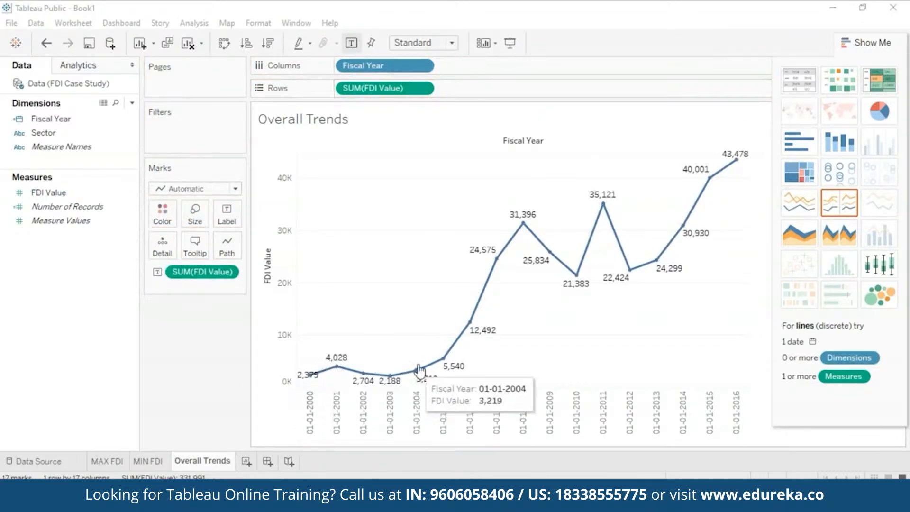
{"action": "mouse_move", "coordinate": [609, 286]}
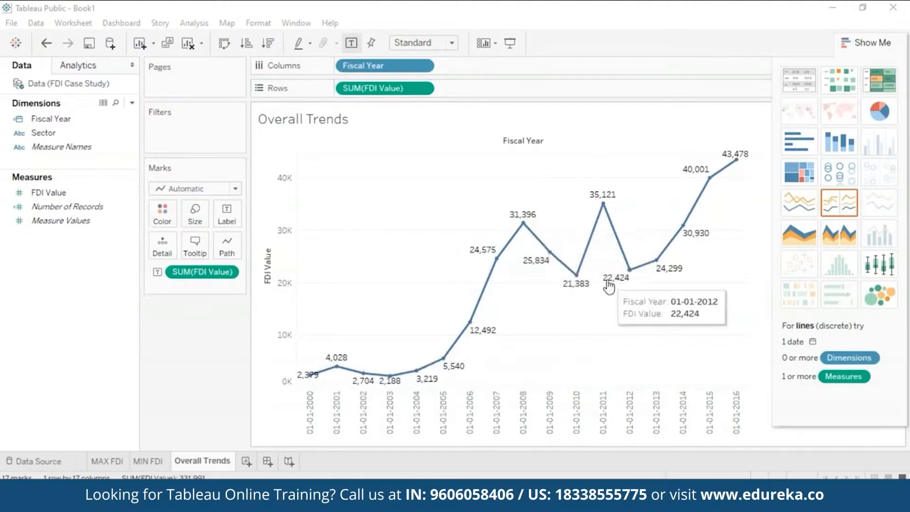
{"action": "mouse_move", "coordinate": [396, 378]}
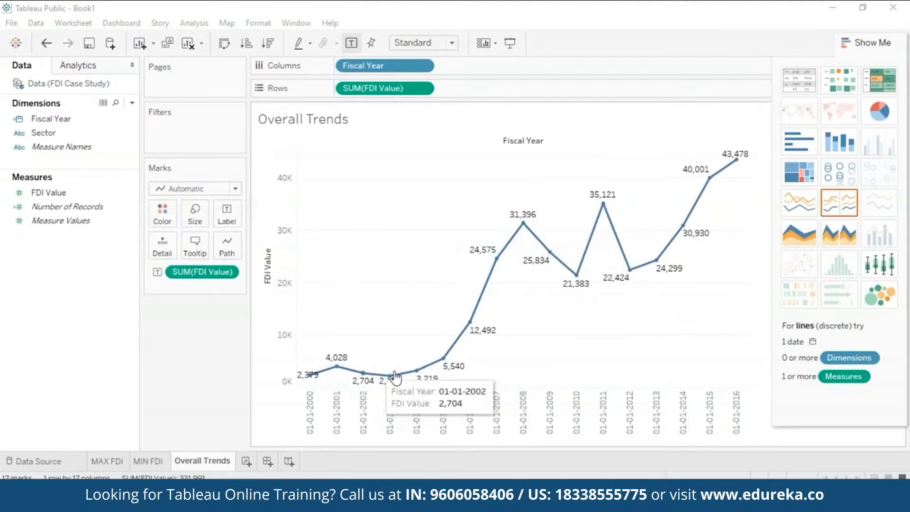
{"action": "mouse_move", "coordinate": [314, 378]}
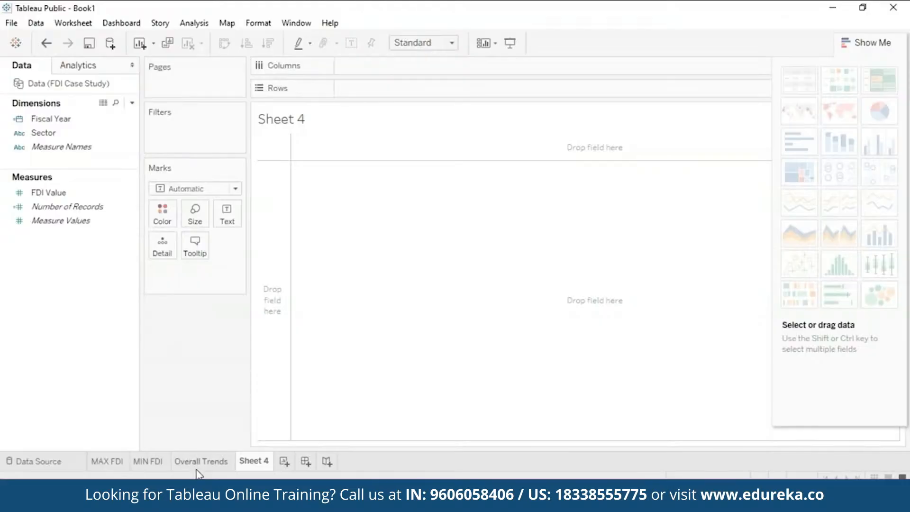
Step: Return to the Overall Trends sheet and add a Sector filter with all sectors selected
{"action": "left_click", "coordinate": [195, 462]}
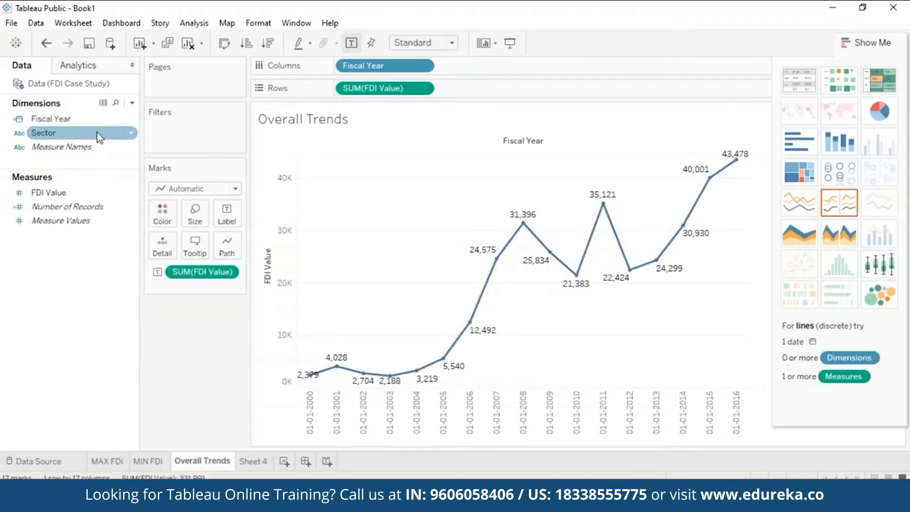
{"action": "left_click_drag", "start_coordinate": [100, 136], "coordinate": [204, 118]}
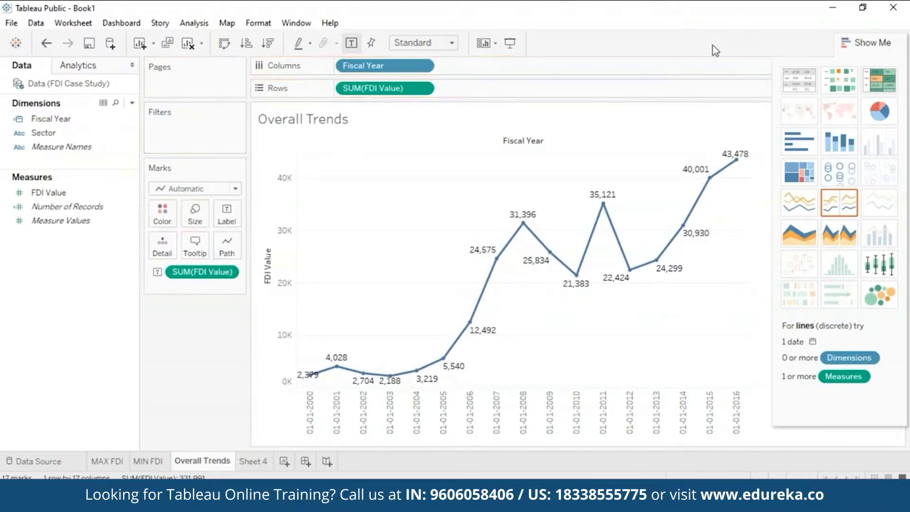
{"action": "left_click_drag", "start_coordinate": [43, 132], "coordinate": [180, 127]}
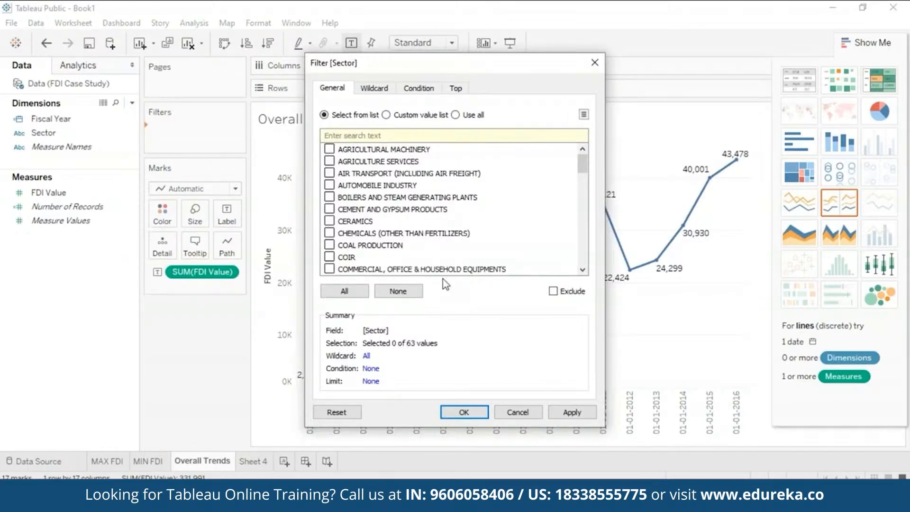
{"action": "left_click", "coordinate": [334, 291]}
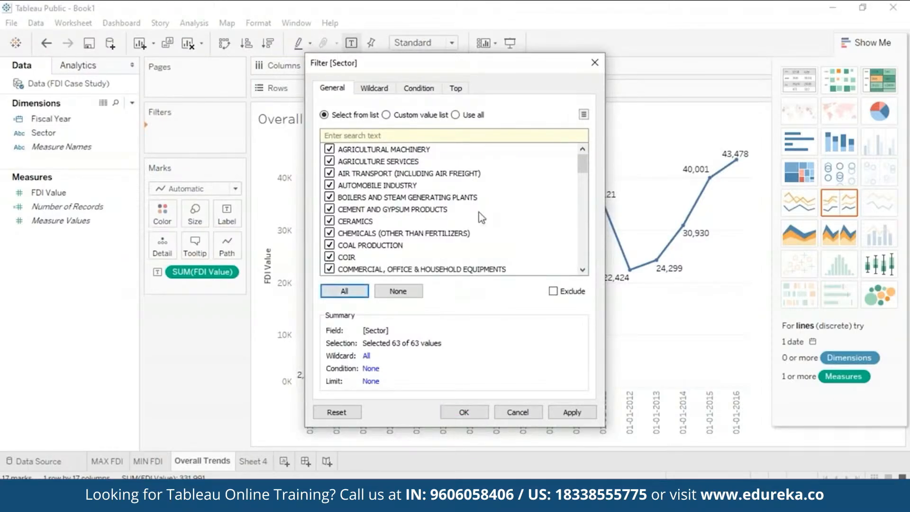
{"action": "left_click", "coordinate": [575, 412]}
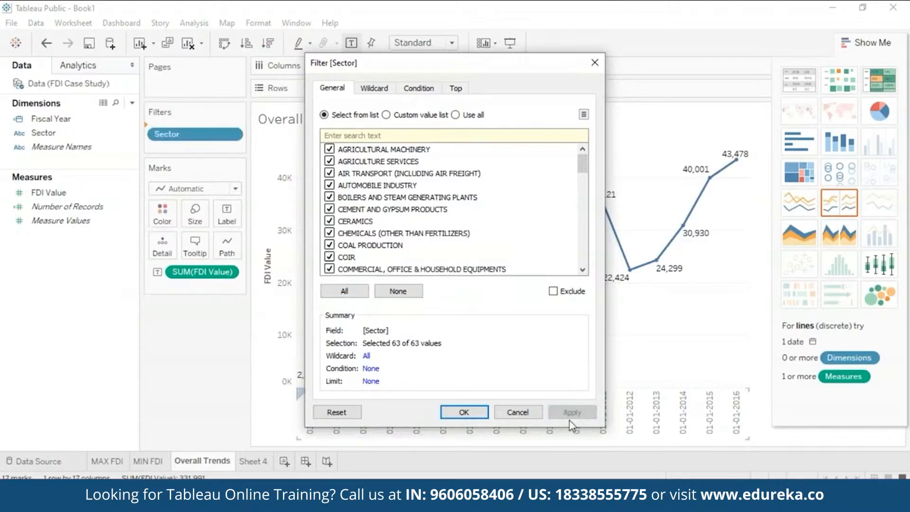
{"action": "left_click", "coordinate": [458, 404]}
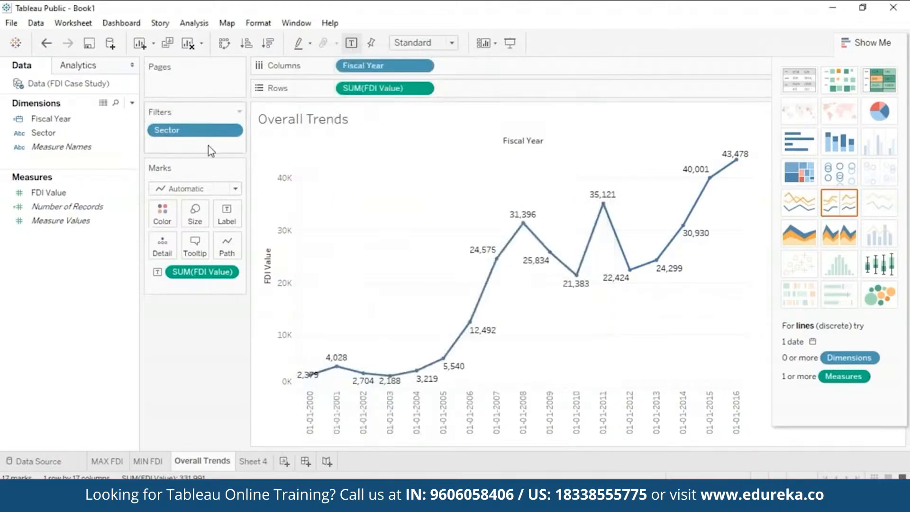
Step: Display the Sector filter list beside the Overall Trends chart and hide the chart type suggestions
{"action": "left_click", "coordinate": [232, 130]}
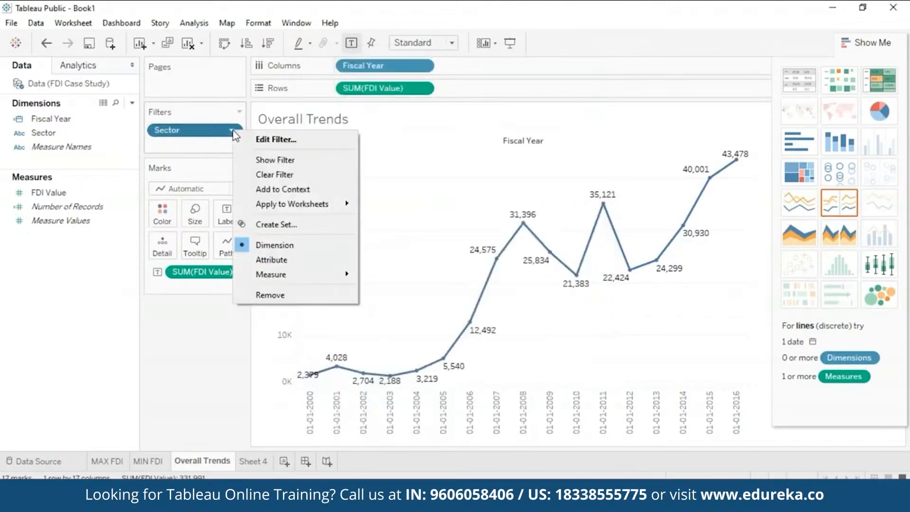
{"action": "left_click", "coordinate": [267, 161]}
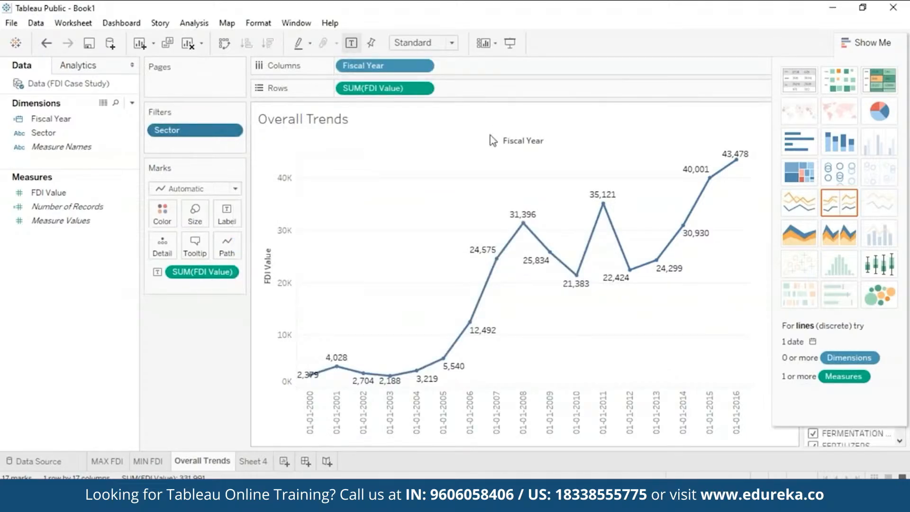
{"action": "left_click", "coordinate": [864, 43]}
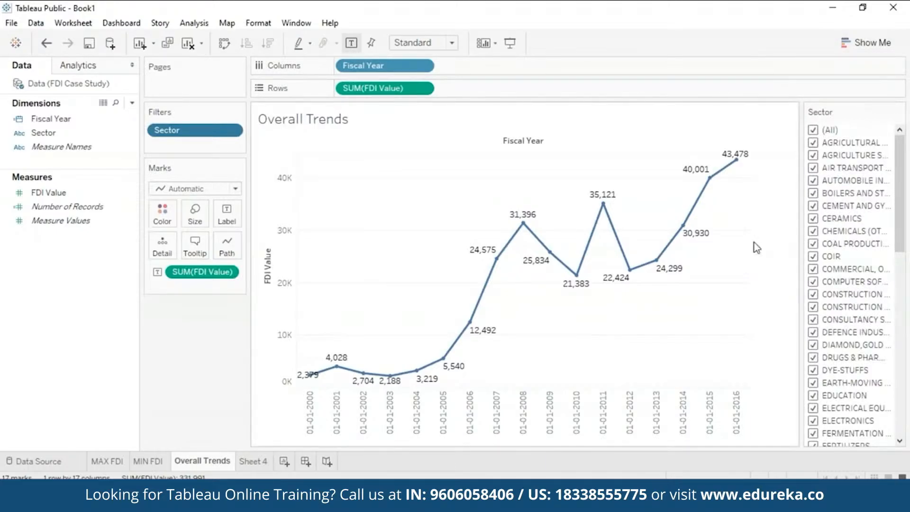
Step: Remove the Sector filter and add it again by showing the filter directly from the Sector dimension
{"action": "left_click", "coordinate": [227, 133]}
{"action": "left_click", "coordinate": [204, 303]}
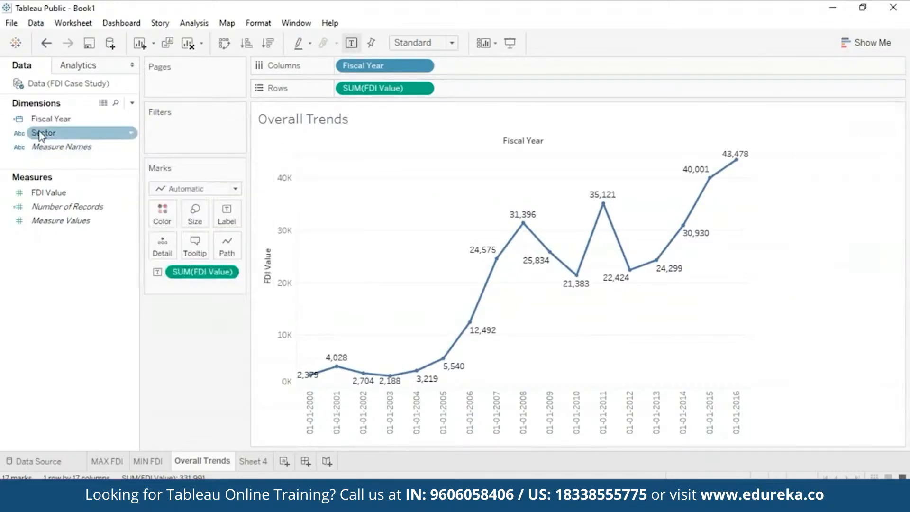
{"action": "left_click", "coordinate": [129, 135]}
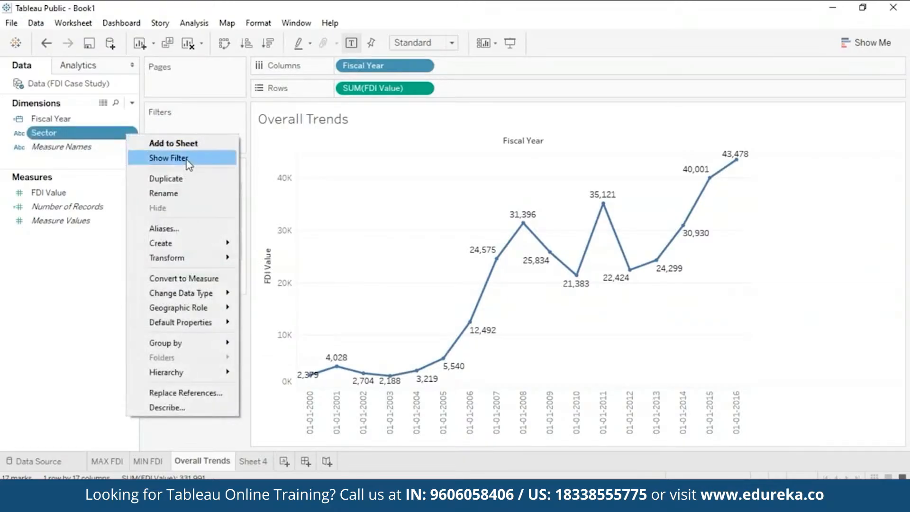
{"action": "left_click", "coordinate": [169, 158]}
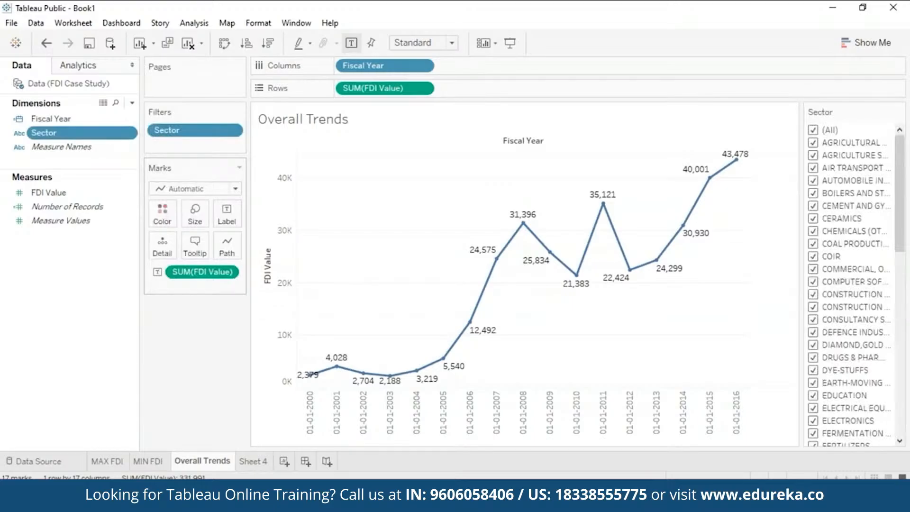
Step: Limit the Sector filter to EDUCATION only and inspect the FDI values at the line's recent peaks
{"action": "left_click", "coordinate": [814, 131]}
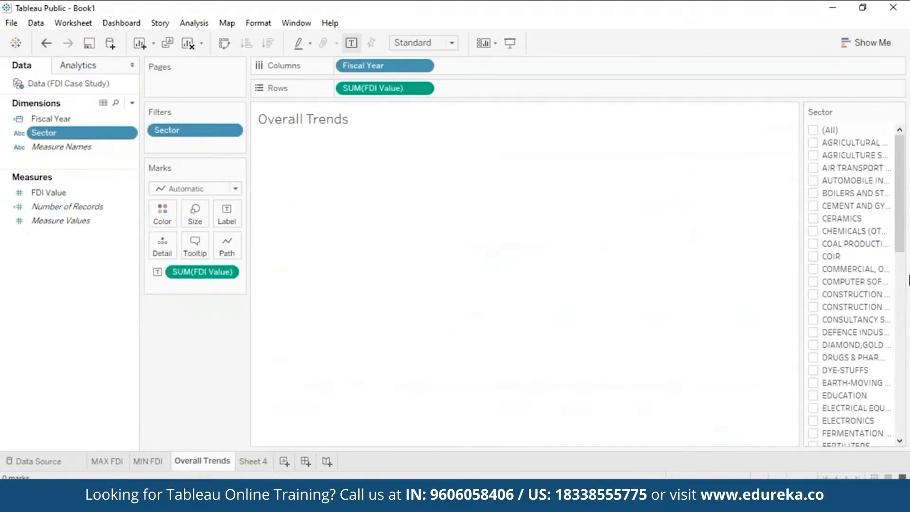
{"action": "left_click_drag", "start_coordinate": [901, 247], "coordinate": [903, 273]}
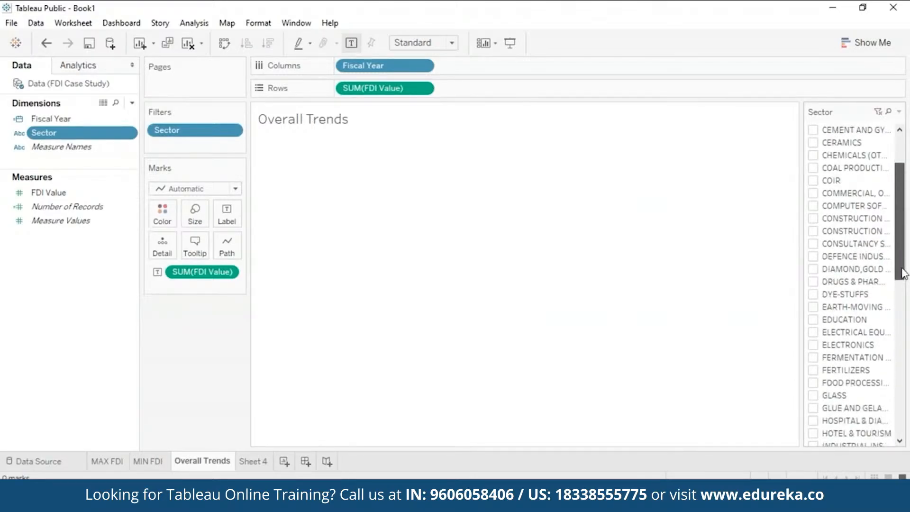
{"action": "left_click", "coordinate": [814, 321]}
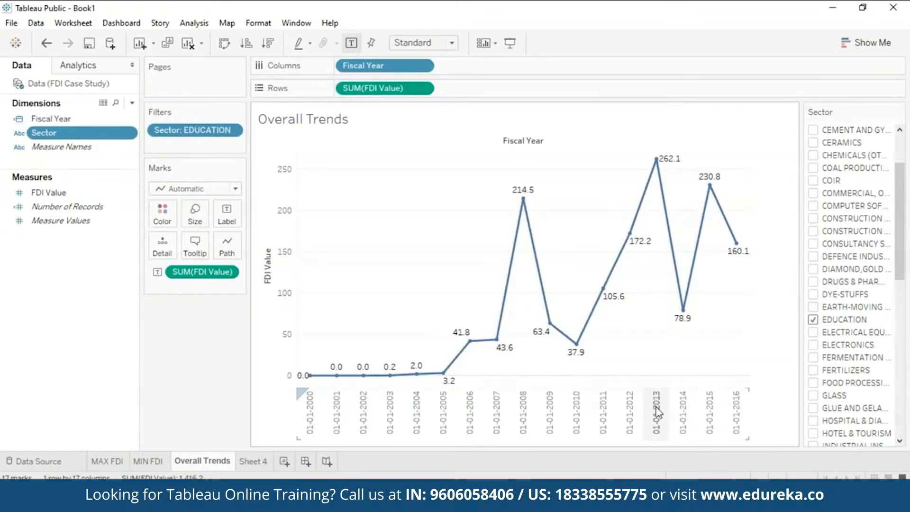
{"action": "mouse_move", "coordinate": [654, 159]}
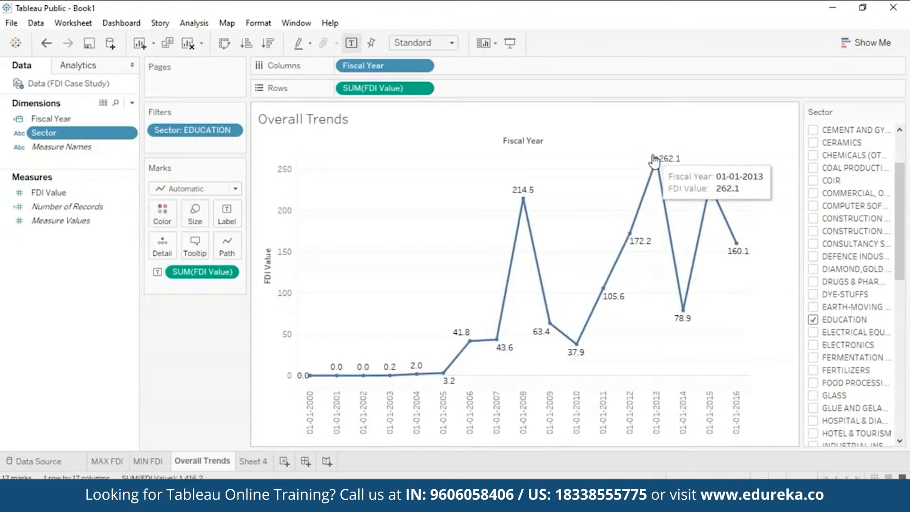
{"action": "mouse_move", "coordinate": [718, 199]}
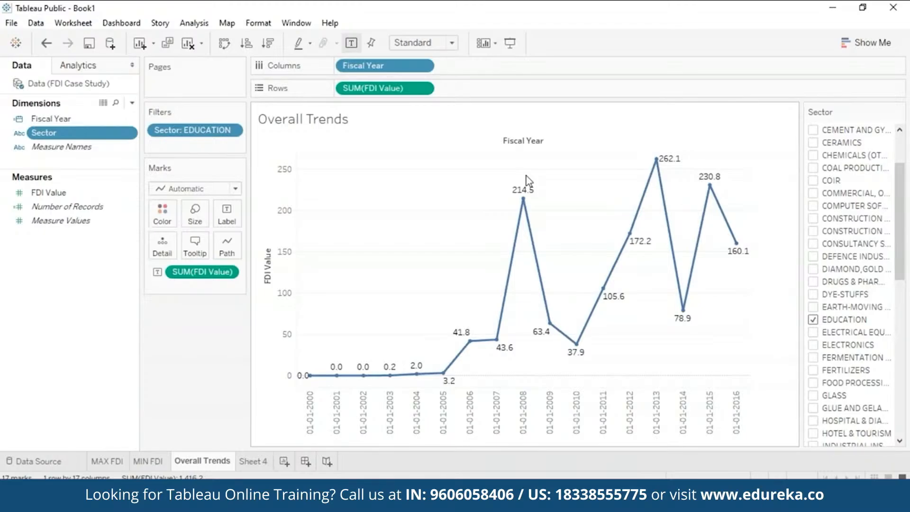
Step: Try the jump line type on the trend line, and settle on the step line type
{"action": "left_click", "coordinate": [228, 255]}
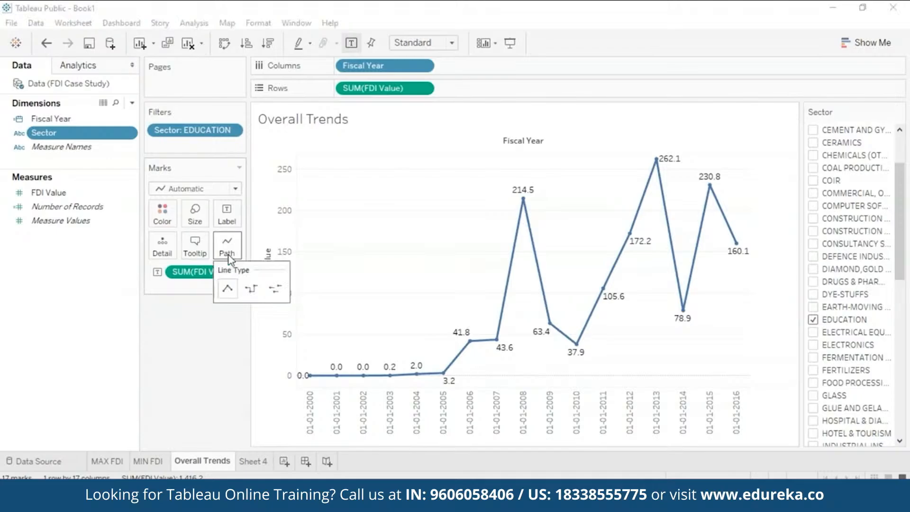
{"action": "left_click", "coordinate": [276, 290]}
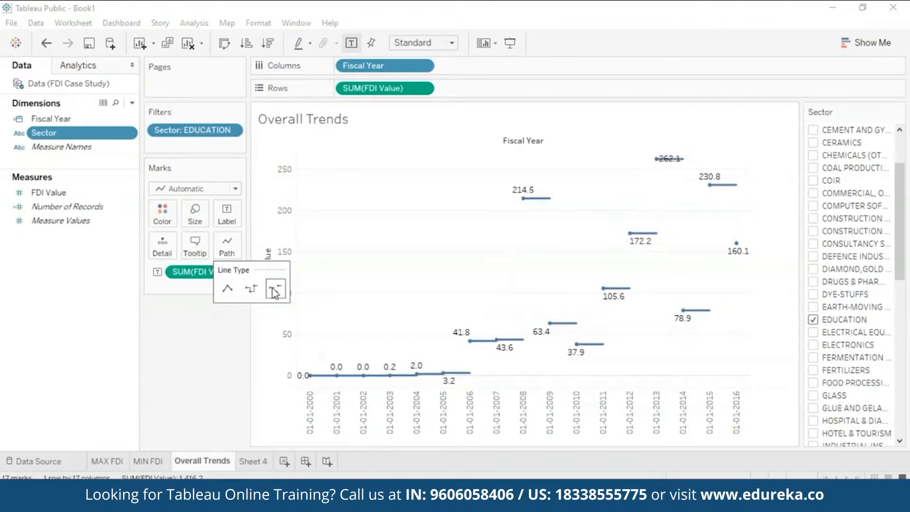
{"action": "left_click", "coordinate": [250, 290]}
{"action": "left_click", "coordinate": [318, 269]}
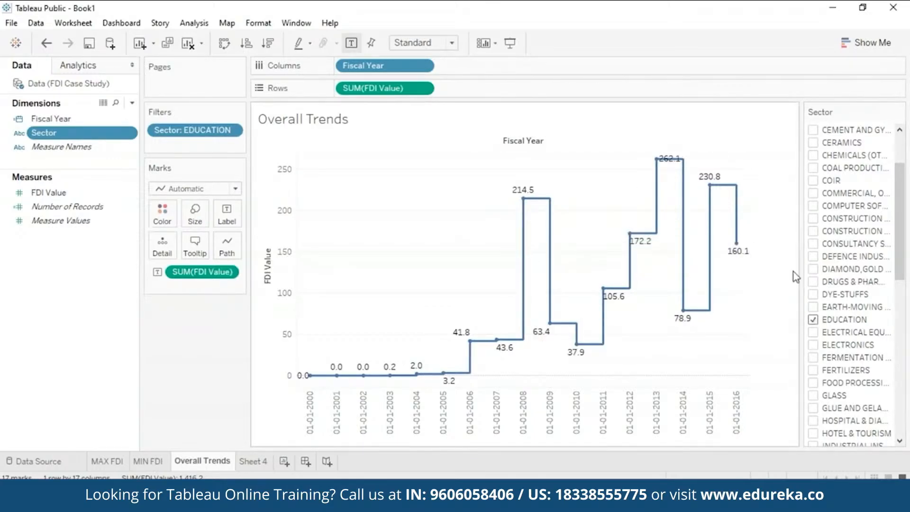
Step: Deselect EDUCATION, search the Sector filter for "railway" and select the RAILWAY RELATED sector
{"action": "left_click", "coordinate": [814, 320]}
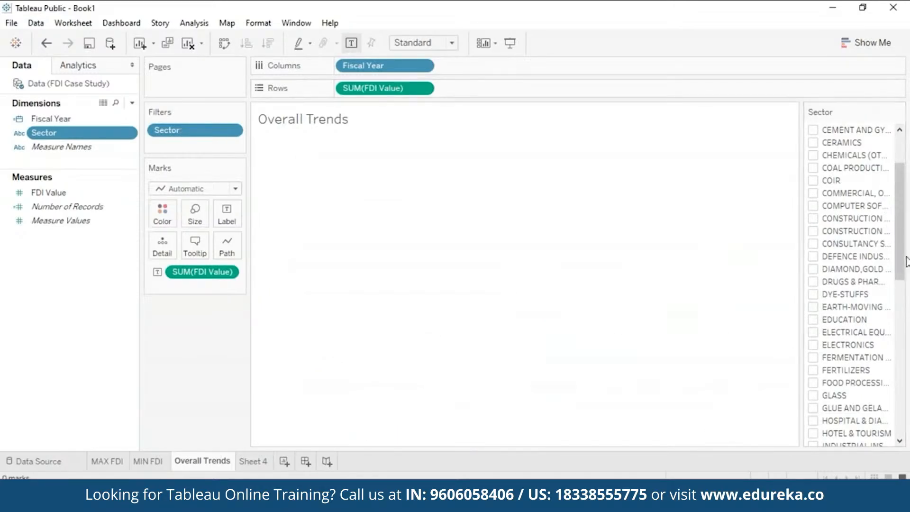
{"action": "left_click", "coordinate": [888, 110]}
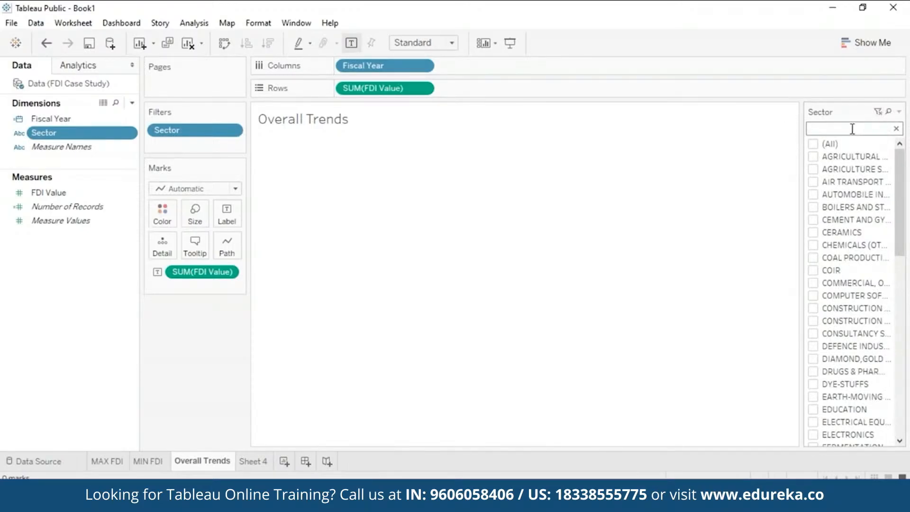
{"action": "type", "text": "railway"}
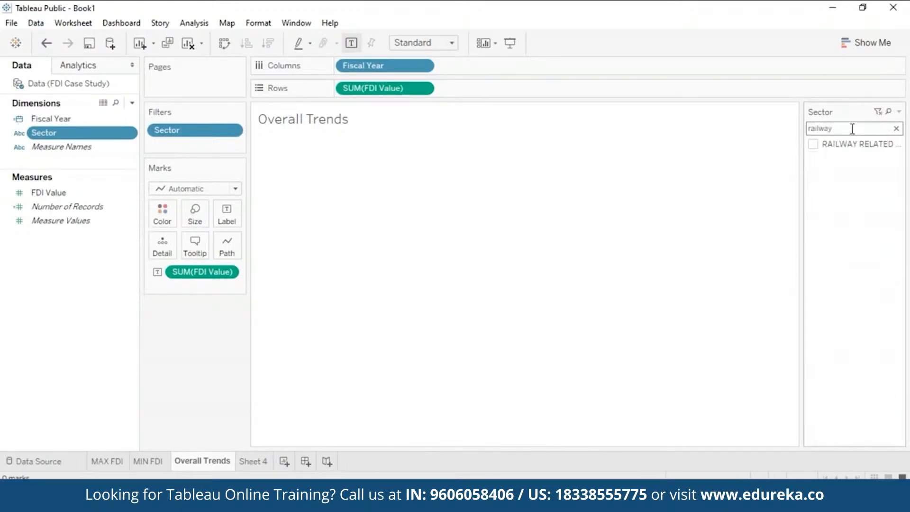
{"action": "left_click", "coordinate": [813, 145]}
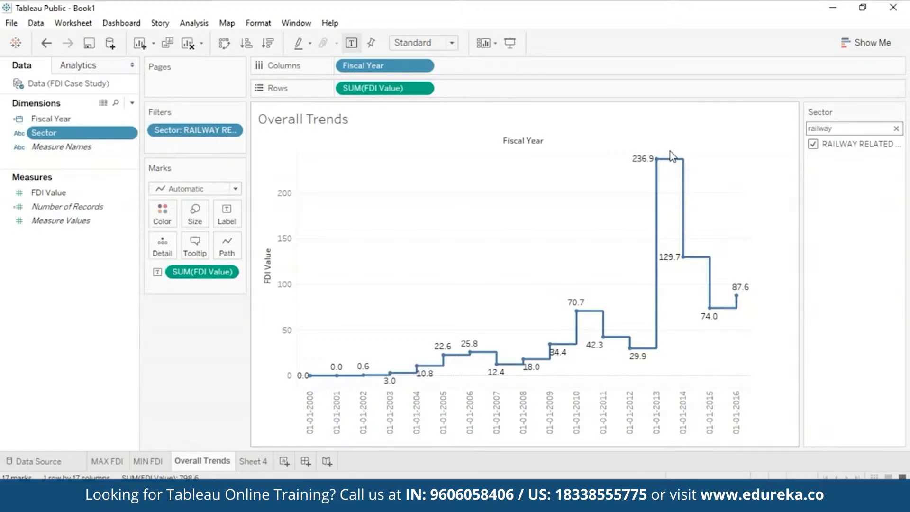
Step: Search the Sector filter for "food" and show the trend of the FOOD PROCESSING sector only
{"action": "left_click", "coordinate": [896, 128]}
{"action": "type", "text": "food"}
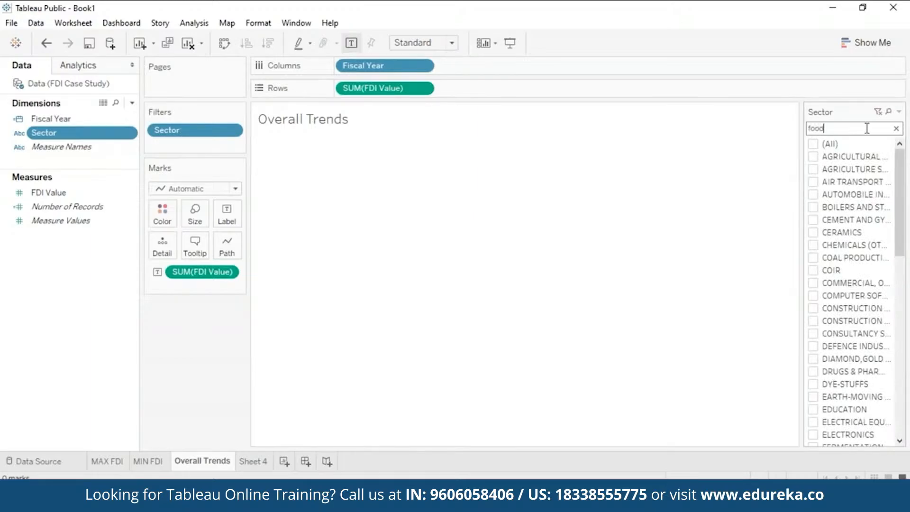
{"action": "left_click", "coordinate": [814, 145]}
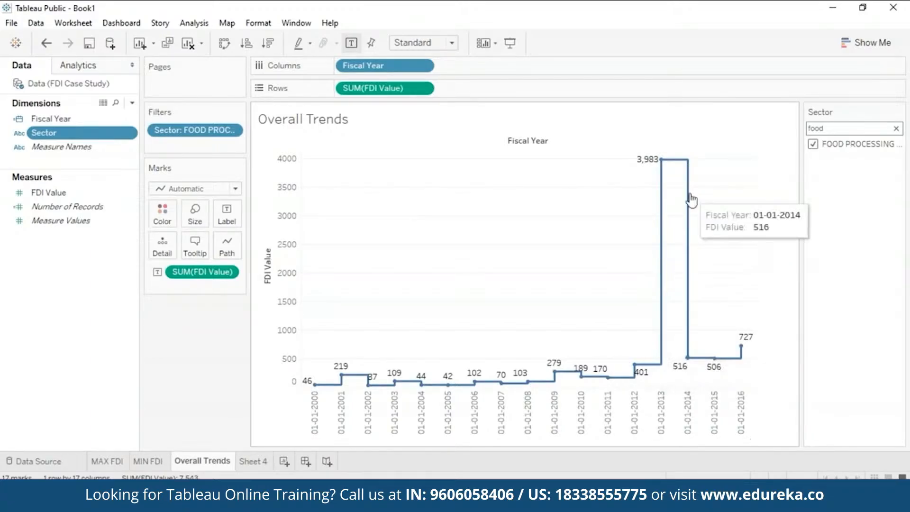
Step: Clear the food selection and search, and reselect all sectors in the Sector filter
{"action": "left_click", "coordinate": [813, 144]}
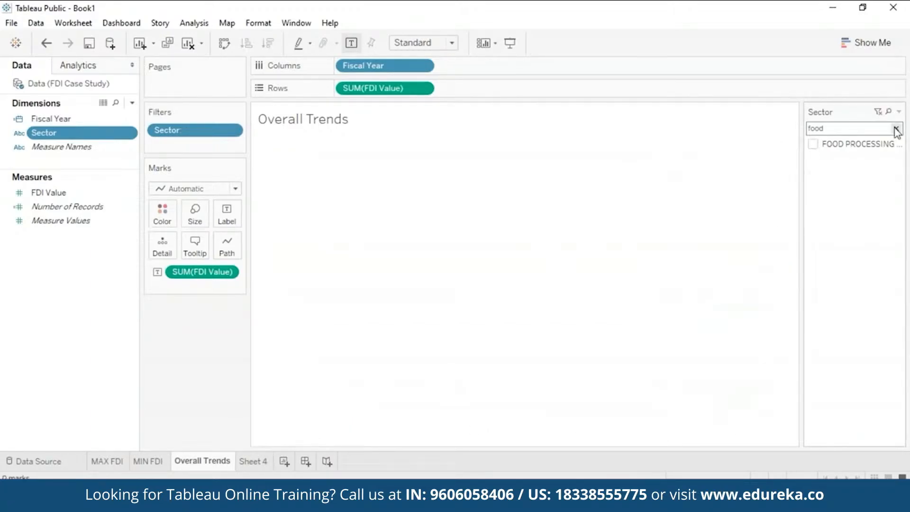
{"action": "left_click", "coordinate": [896, 128]}
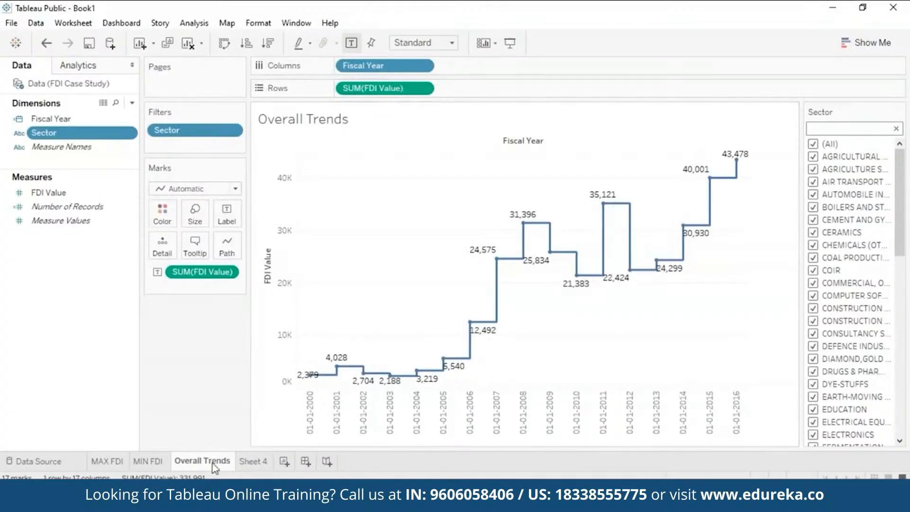
Step: Open Sheet 4 and list the Sector dimension on its rows
{"action": "left_click", "coordinate": [266, 466]}
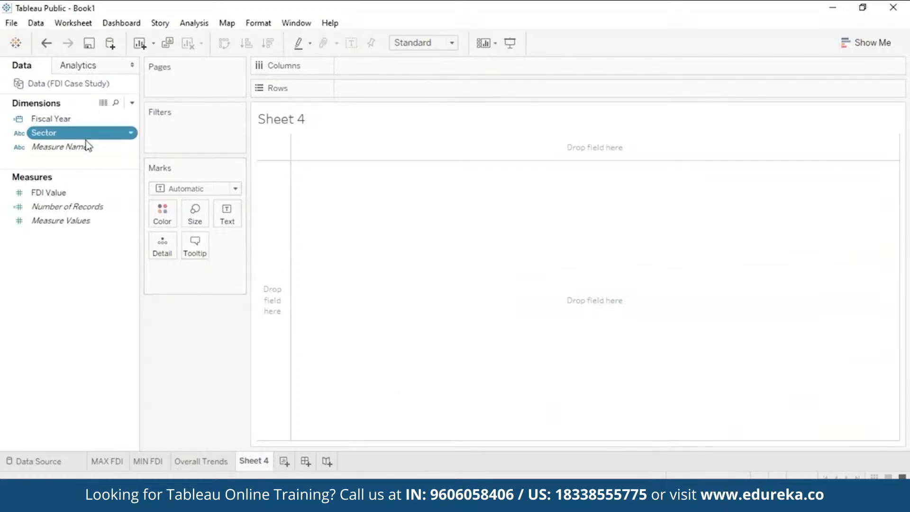
{"action": "left_click_drag", "start_coordinate": [90, 137], "coordinate": [400, 91]}
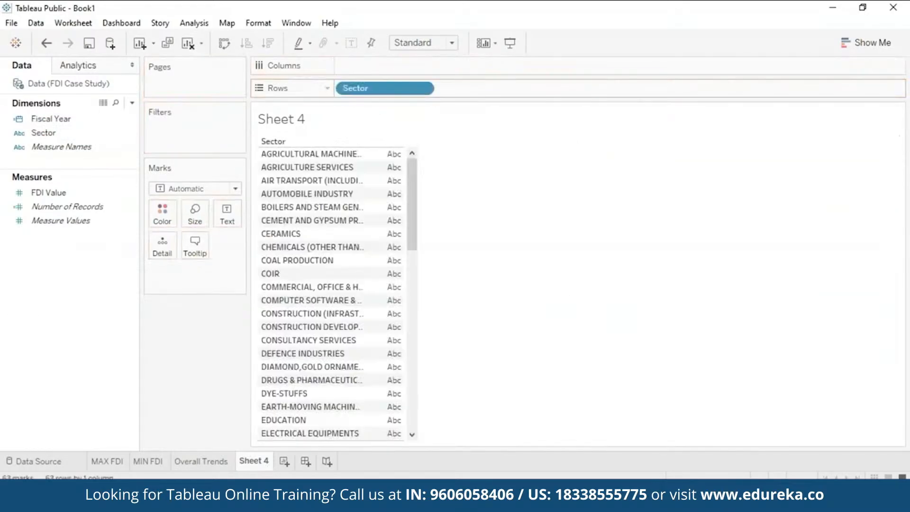
{"action": "left_click", "coordinate": [423, 89]}
{"action": "left_click", "coordinate": [494, 203]}
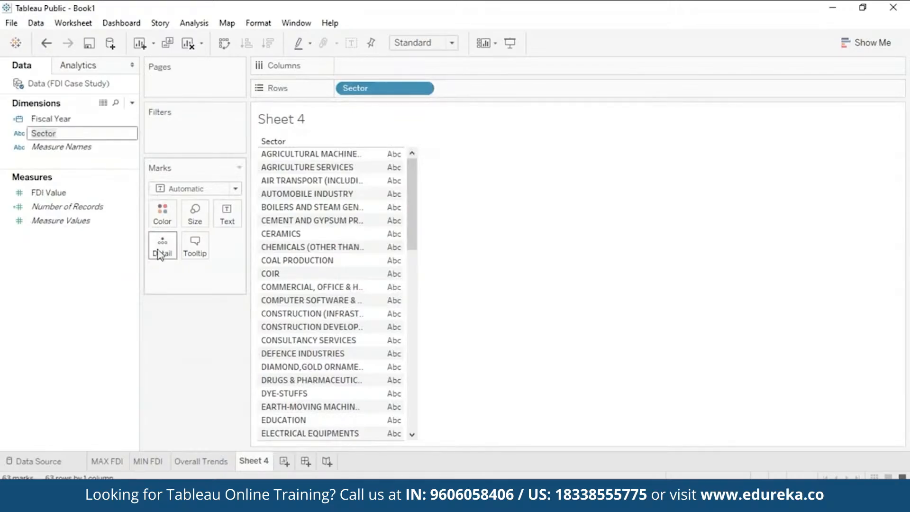
Step: Create a group field from the Sector dimension and group AGRICULTURAL MACHINERY with AGRICULTURE SERVICES
{"action": "right_click", "coordinate": [78, 128]}
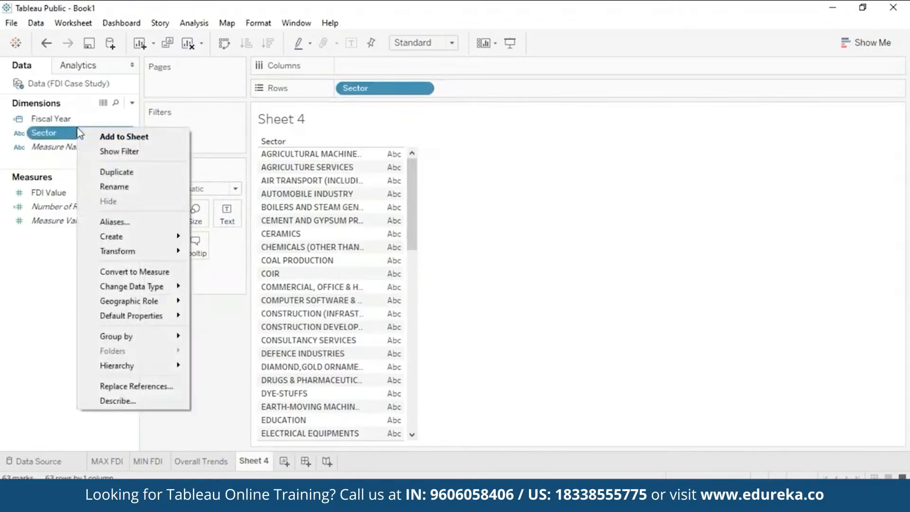
{"action": "mouse_move", "coordinate": [125, 237]}
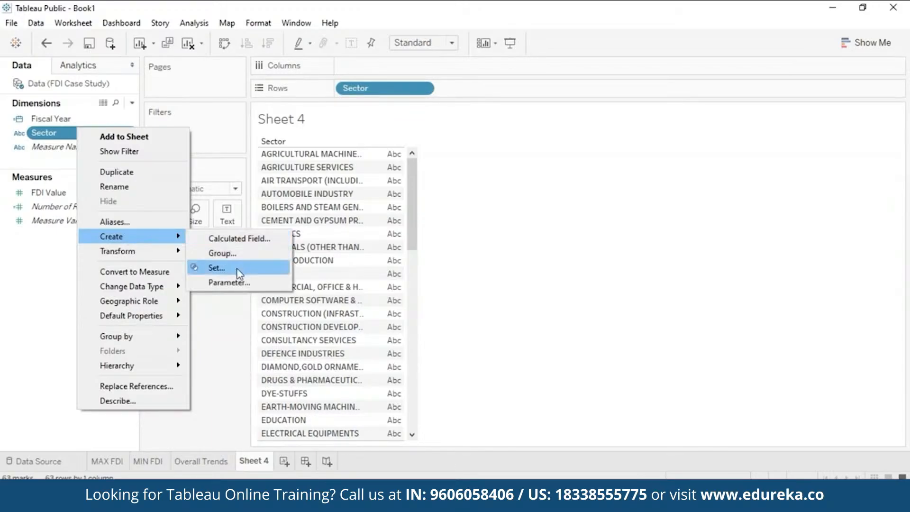
{"action": "left_click", "coordinate": [235, 254]}
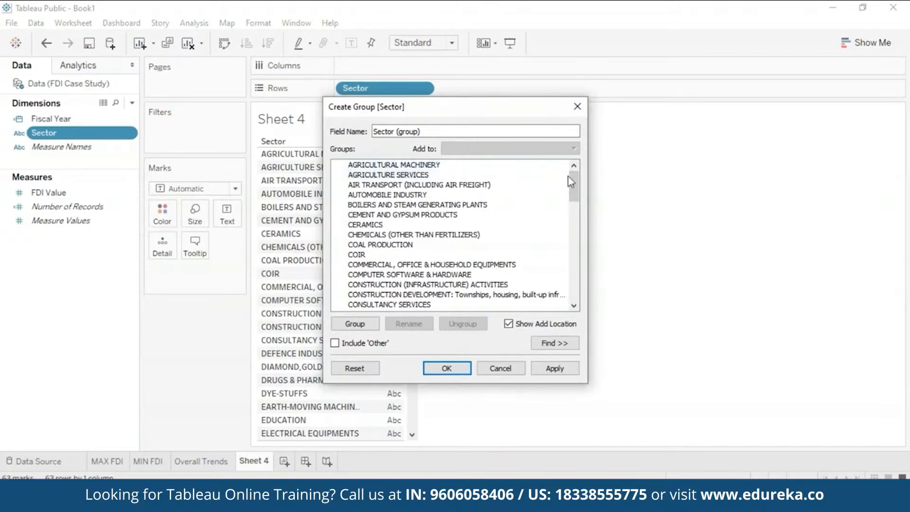
{"action": "left_click", "coordinate": [356, 166]}
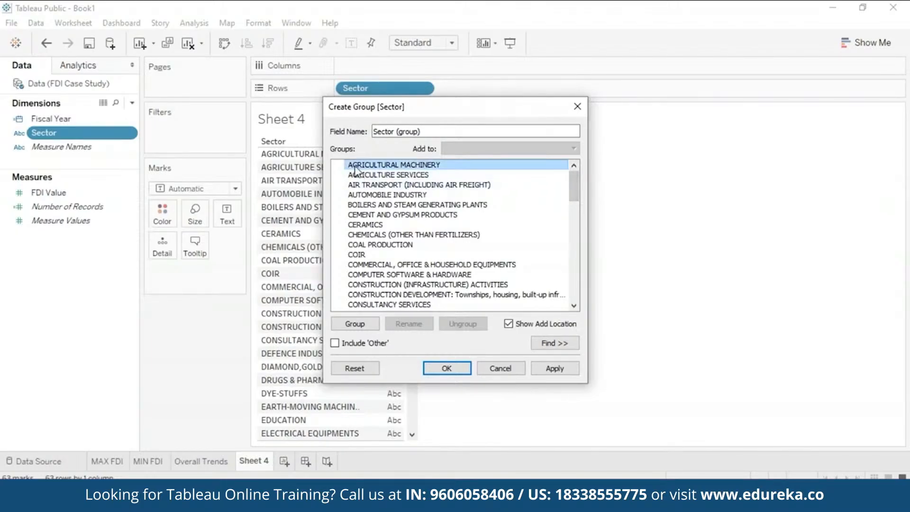
{"action": "left_click", "coordinate": [418, 176], "text": "ctrl"}
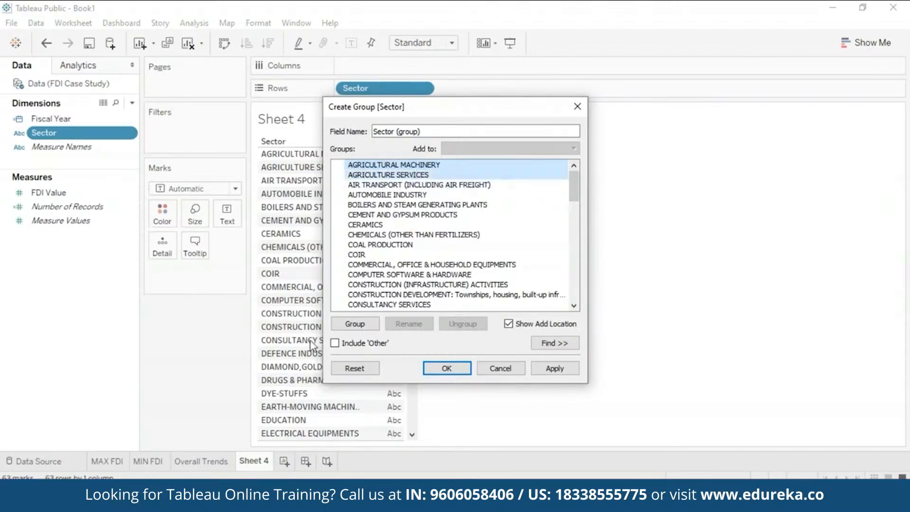
{"action": "left_click", "coordinate": [362, 326]}
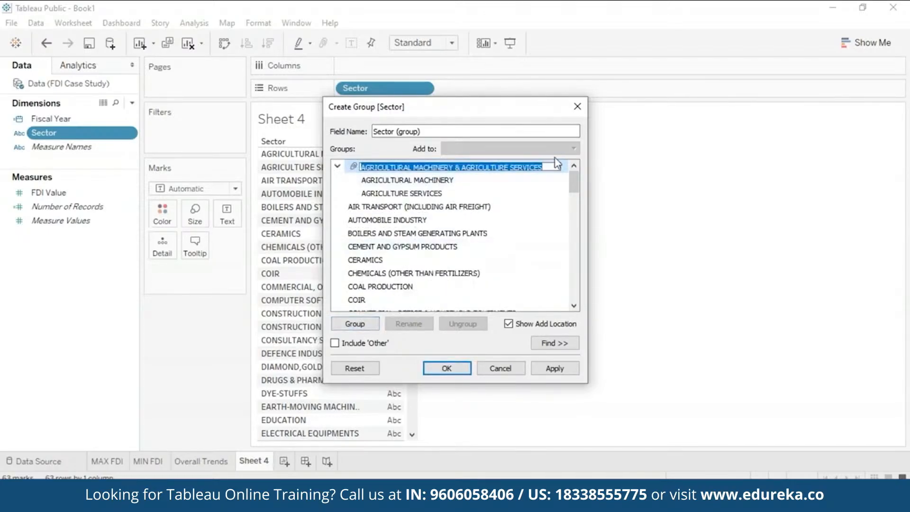
Step: Name the group of the two agricultural sectors AGRICULTURE
{"action": "key", "text": "BackSpace"}
{"action": "type", "text": "a"}
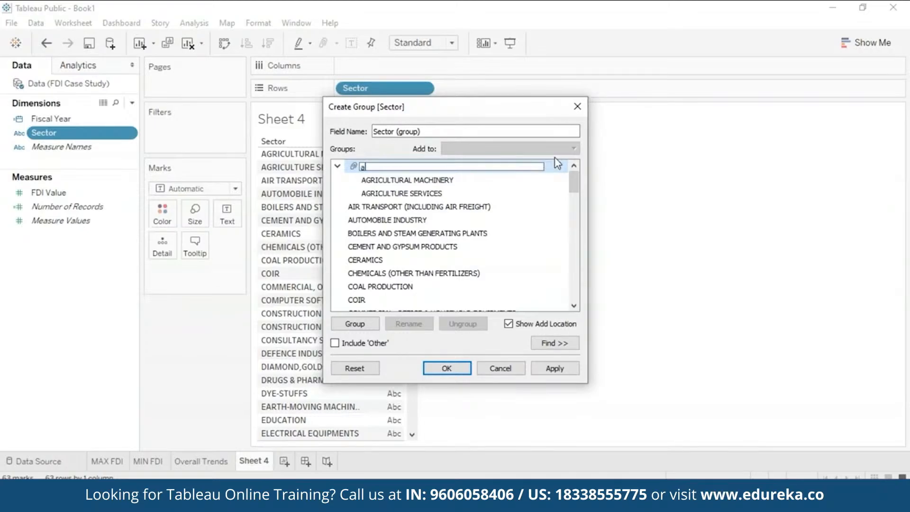
{"action": "key", "text": "BackSpace"}
{"action": "type", "text": "AGRICULTURE"}
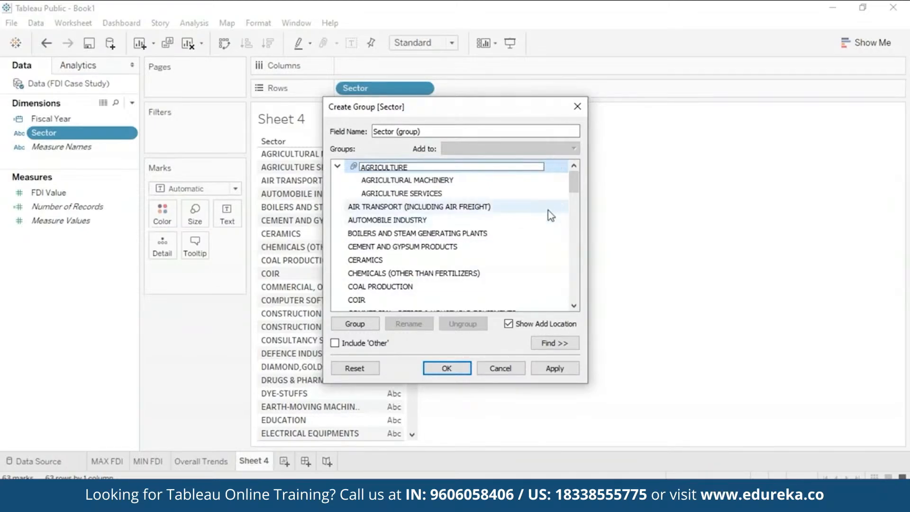
{"action": "key", "text": "Return"}
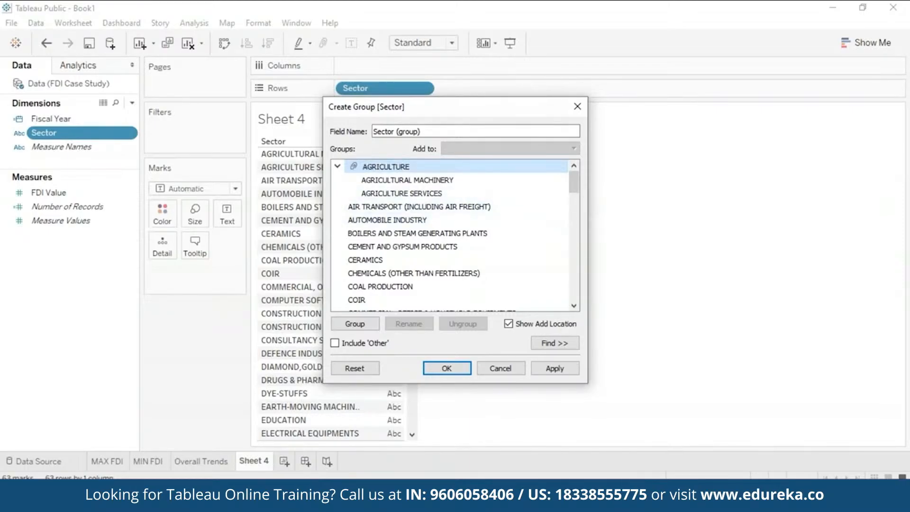
Step: Group AIR TRANSPORT (INCLUDING AIR FREIGHT) with AUTOMOBILE INDUSTRY and name the group TRANSPORT
{"action": "left_click", "coordinate": [483, 210]}
{"action": "left_click", "coordinate": [417, 220], "text": "shift"}
{"action": "left_click", "coordinate": [355, 324]}
{"action": "type", "text": "AIR TRANSPORT"}
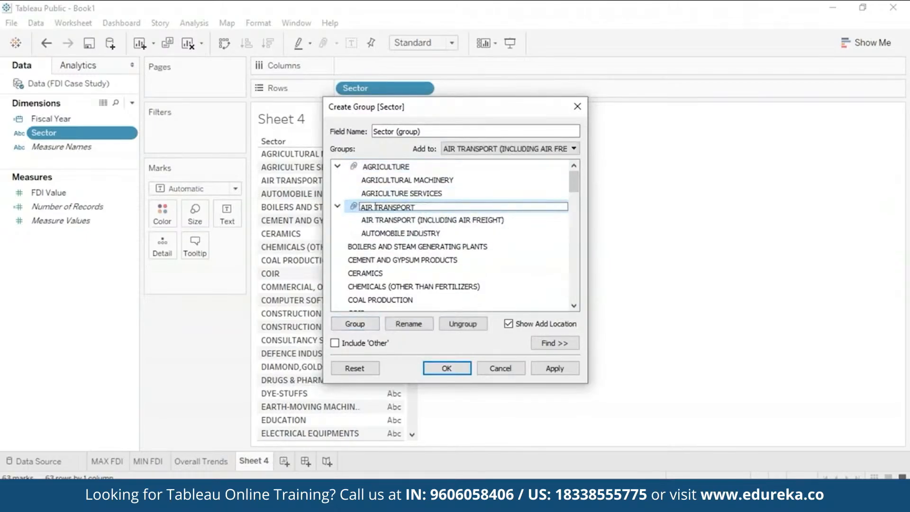
{"action": "key", "text": "BackSpace"}
{"action": "key", "text": "BackSpace"}
{"action": "key", "text": "BackSpace"}
{"action": "key", "text": "BackSpace"}
{"action": "left_click", "coordinate": [545, 219]}
Step: Group the two neighbouring construction sectors and name the group CONSTRUCTION
{"action": "left_click_drag", "start_coordinate": [572, 182], "coordinate": [579, 253]}
{"action": "left_click", "coordinate": [384, 262]}
{"action": "left_click", "coordinate": [384, 273], "text": "shift"}
{"action": "left_click", "coordinate": [355, 324]}
{"action": "type", "text": "CONSTRUCTION"}
Step: Group INDUSTRIAL INSTRUMENTS, INDUSTRIAL MACHINERY, MACHINE TOOLS and PRIME MOVER (OTHER THAN ELECTRICAL GENERATORS) under the name MACHINERY
{"action": "left_click", "coordinate": [451, 260]}
{"action": "left_click", "coordinate": [451, 220], "text": "ctrl"}
{"action": "left_click", "coordinate": [459, 207], "text": "ctrl"}
{"action": "left_click", "coordinate": [517, 260], "text": "ctrl"}
{"action": "left_click", "coordinate": [360, 326]}
{"action": "type", "text": "MACHINERY"}
{"action": "key", "text": "Return"}
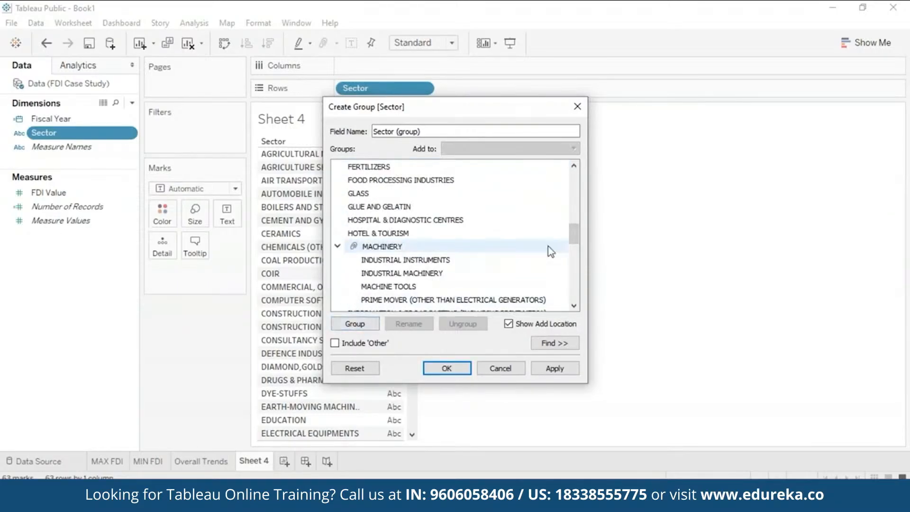
Step: Apply the sector groups and name the group field GROUPS
{"action": "left_click", "coordinate": [548, 369]}
{"action": "triple_click", "coordinate": [449, 132]}
{"action": "type", "text": "GROUPS"}
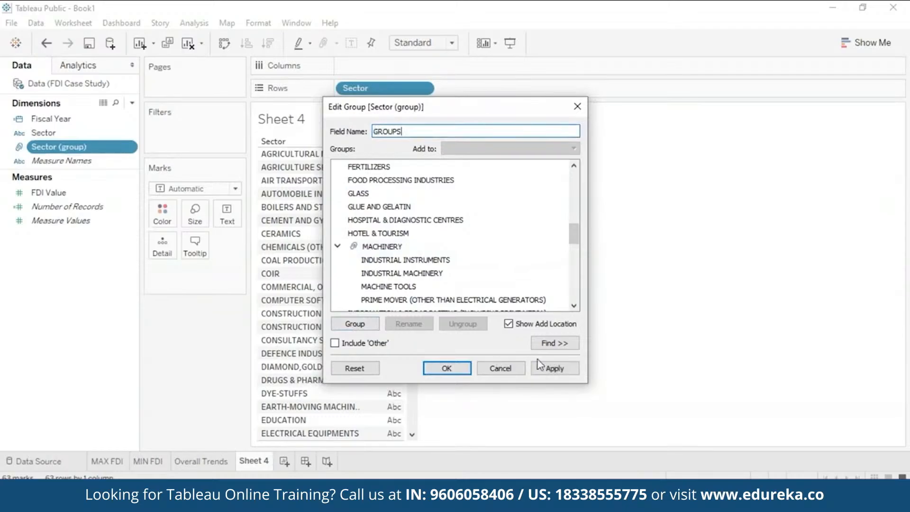
{"action": "left_click", "coordinate": [548, 369]}
{"action": "left_click_drag", "start_coordinate": [529, 111], "coordinate": [682, 95]}
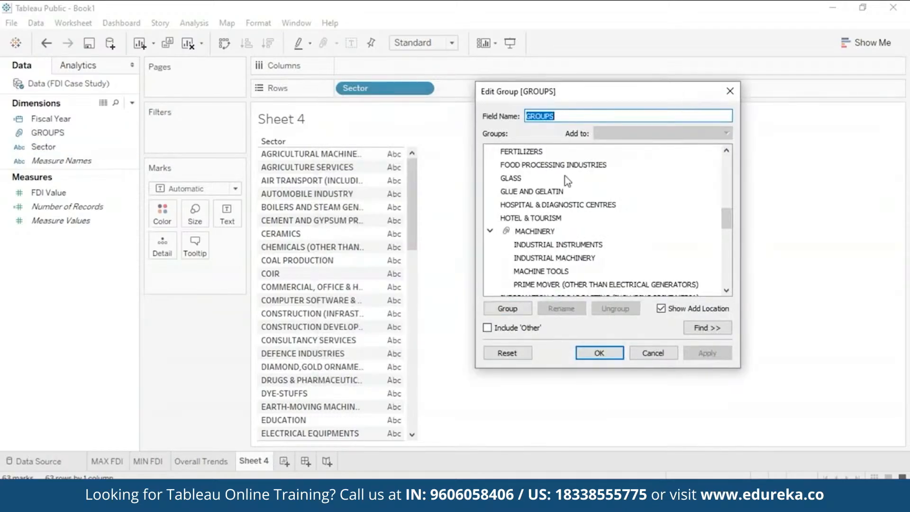
{"action": "left_click", "coordinate": [598, 353]}
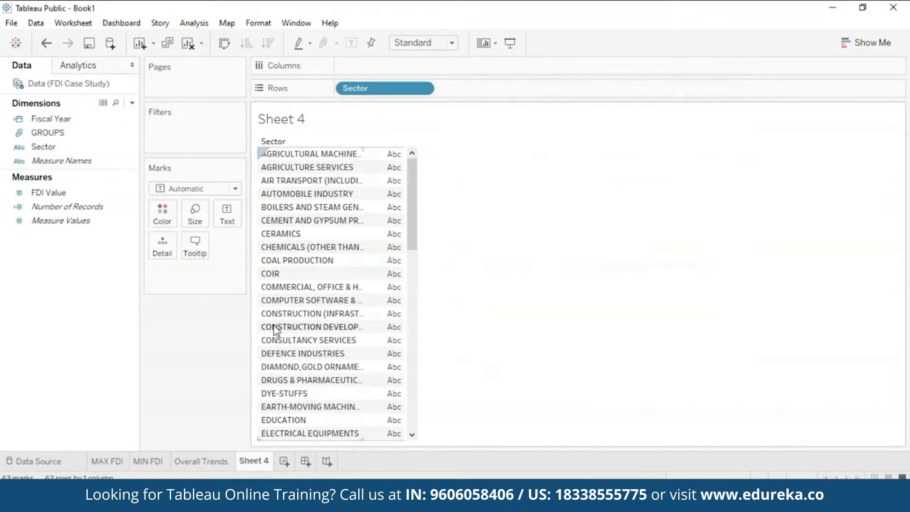
Step: Widen the Sector column to fit the sector names and show the FDI Value for each sector in the table
{"action": "double_click", "coordinate": [365, 154]}
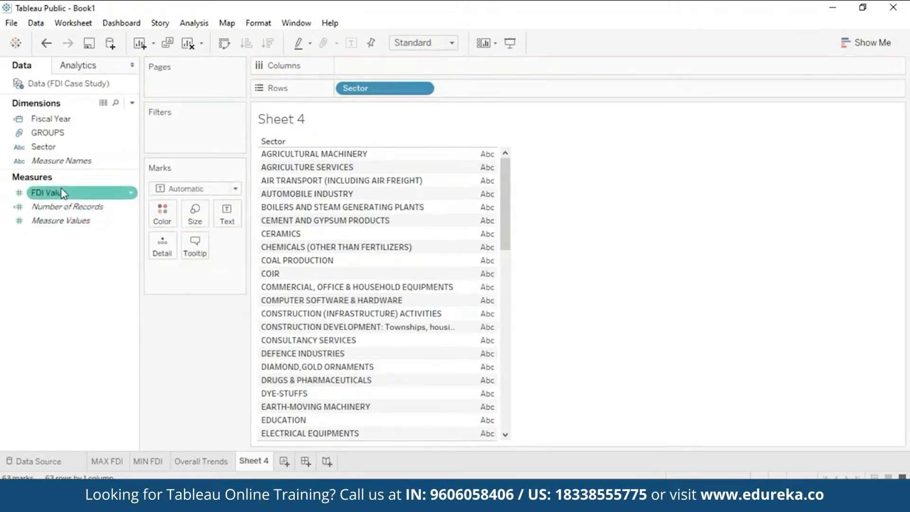
{"action": "left_click_drag", "start_coordinate": [63, 193], "coordinate": [478, 235]}
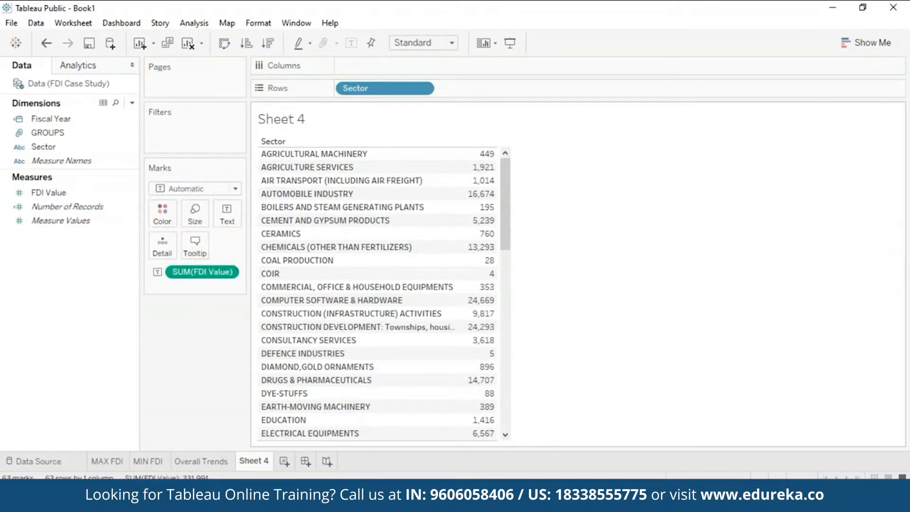
{"action": "mouse_move", "coordinate": [471, 178]}
Step: Rename Sheet 4 as Groups
{"action": "right_click", "coordinate": [258, 463]}
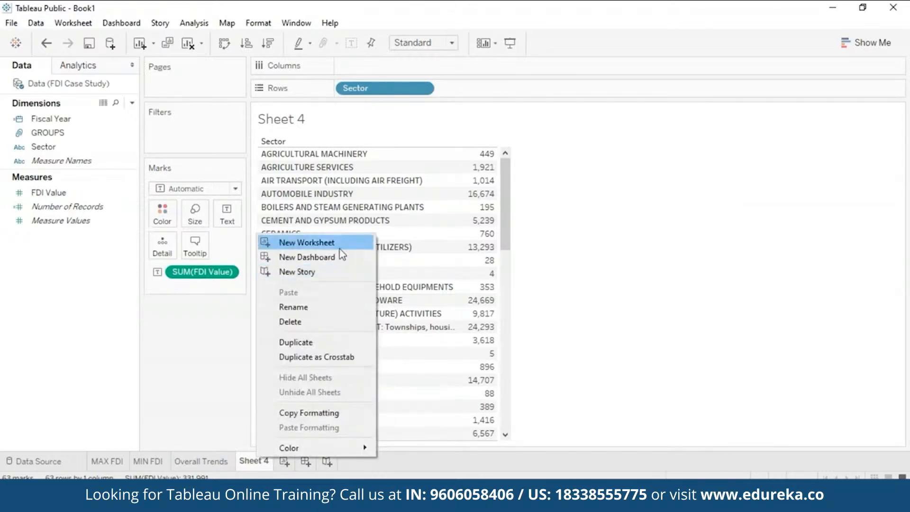
{"action": "left_click", "coordinate": [334, 316]}
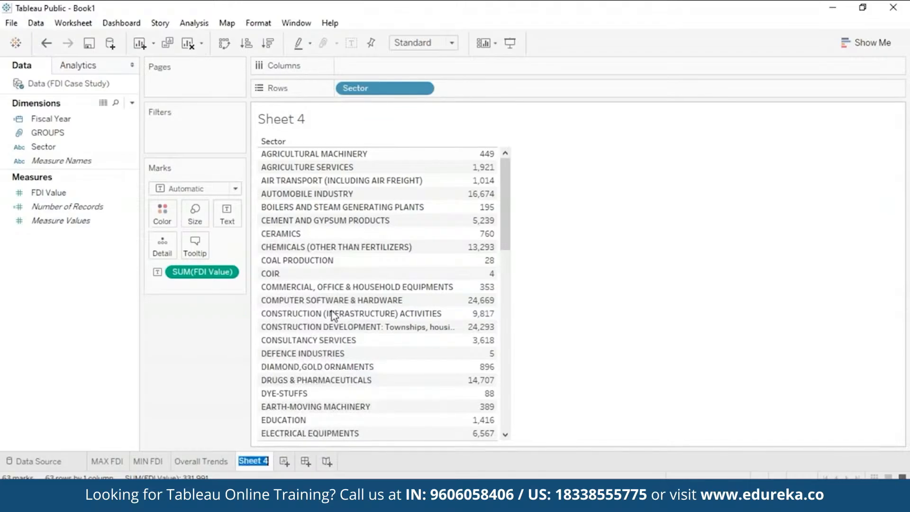
{"action": "type", "text": "Groups"}
{"action": "left_click", "coordinate": [533, 202]}
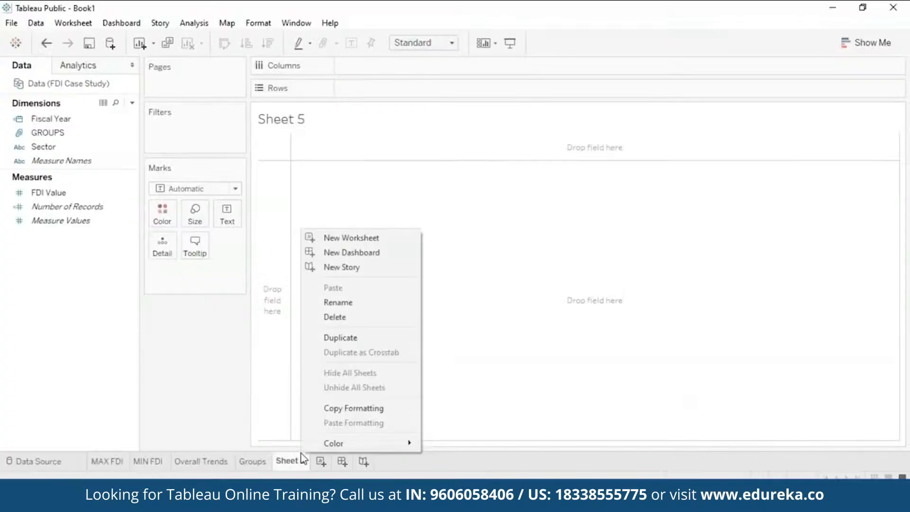
Step: Rename Sheet 5 as Highest Growth
{"action": "left_click", "coordinate": [349, 302]}
{"action": "type", "text": "Higghest Growth"}
{"action": "key", "text": "BackSpace"}
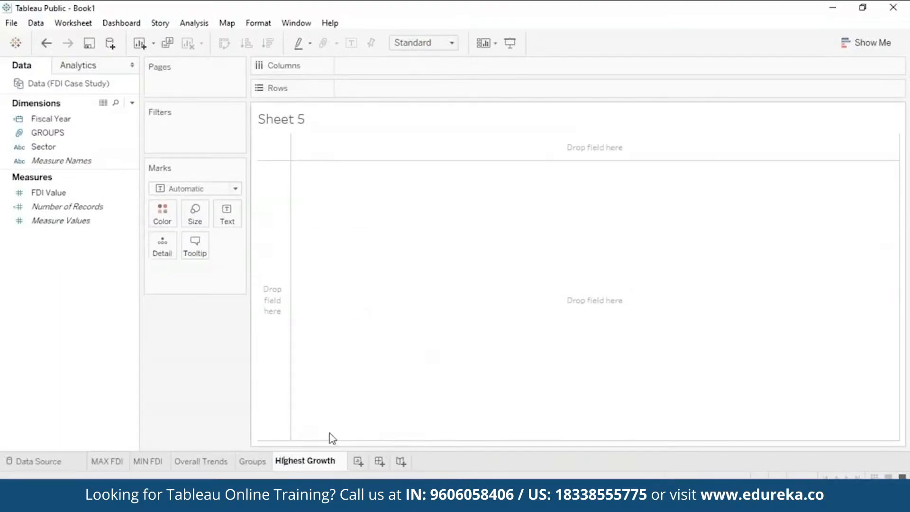
{"action": "left_click", "coordinate": [346, 387]}
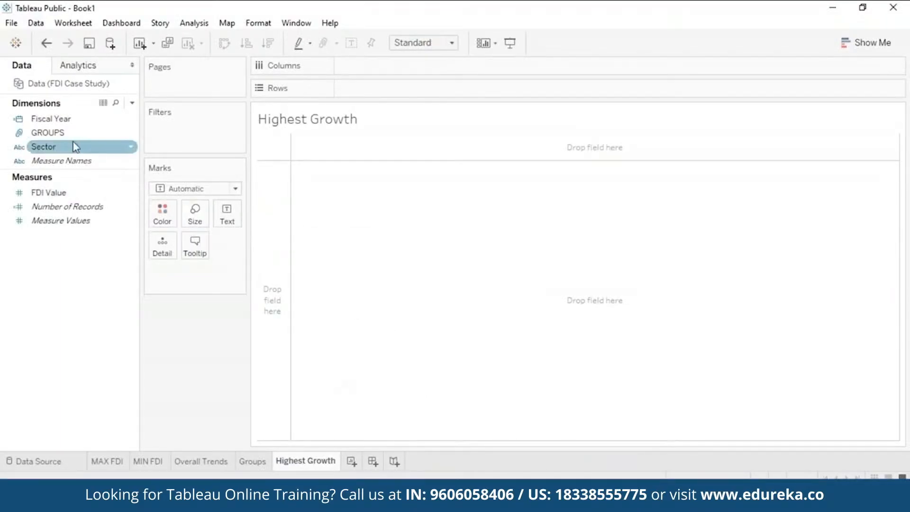
Step: Build a table of FDI Value with Sector on the rows and Fiscal Year on the columns
{"action": "left_click_drag", "start_coordinate": [73, 147], "coordinate": [404, 83]}
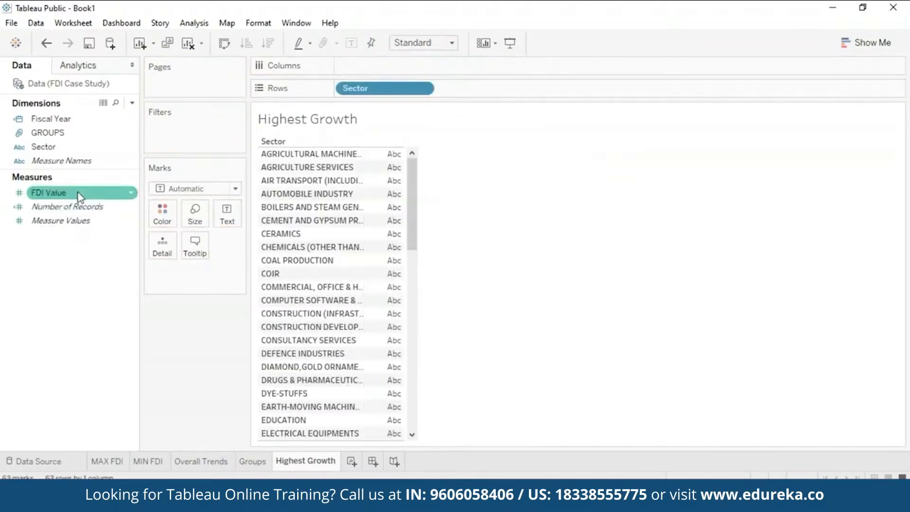
{"action": "left_click_drag", "start_coordinate": [81, 118], "coordinate": [396, 62]}
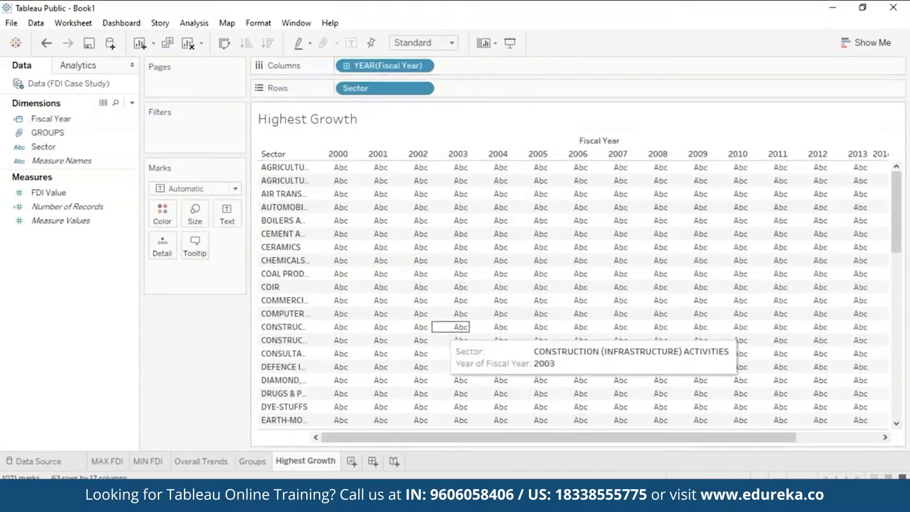
{"action": "left_click", "coordinate": [85, 193]}
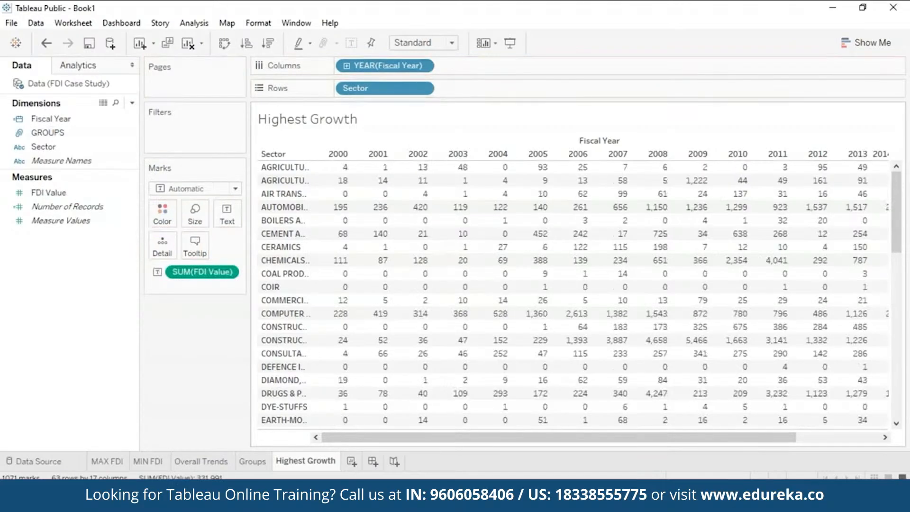
{"action": "mouse_move", "coordinate": [341, 189]}
{"action": "mouse_move", "coordinate": [458, 223]}
Step: Apply the Percent Difference quick table calculation to the summed FDI Value
{"action": "left_click", "coordinate": [229, 272]}
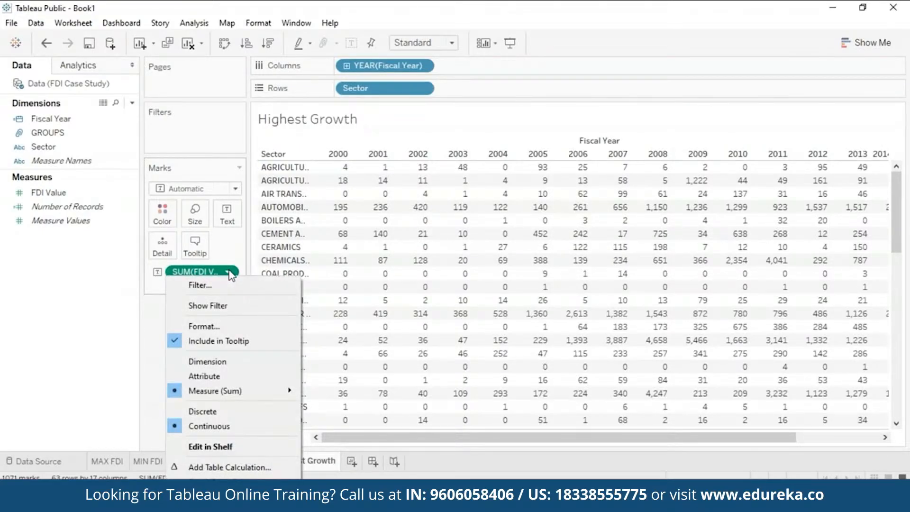
{"action": "mouse_move", "coordinate": [294, 392]}
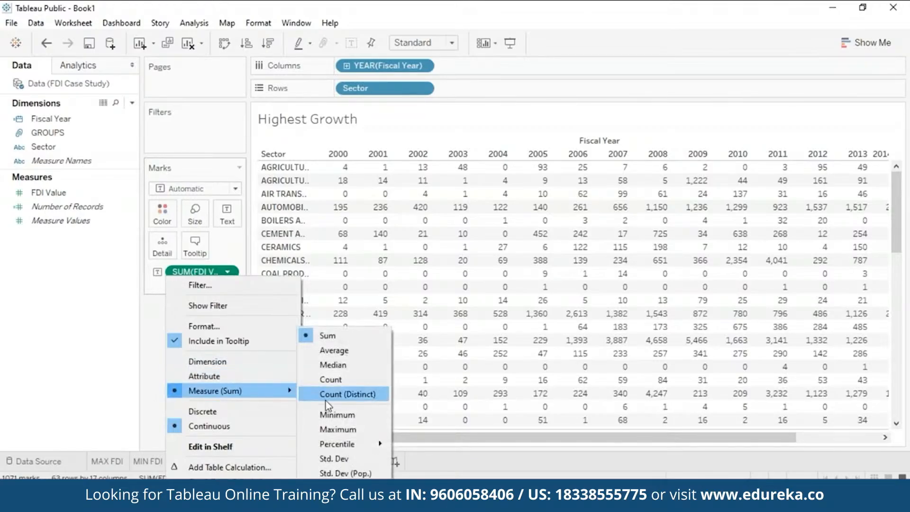
{"action": "mouse_move", "coordinate": [285, 477]}
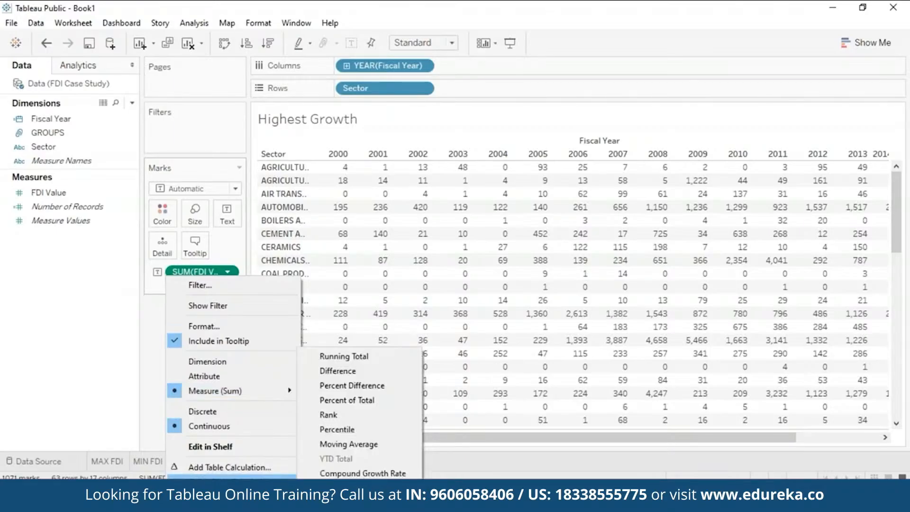
{"action": "left_click", "coordinate": [351, 386]}
{"action": "mouse_move", "coordinate": [342, 504]}
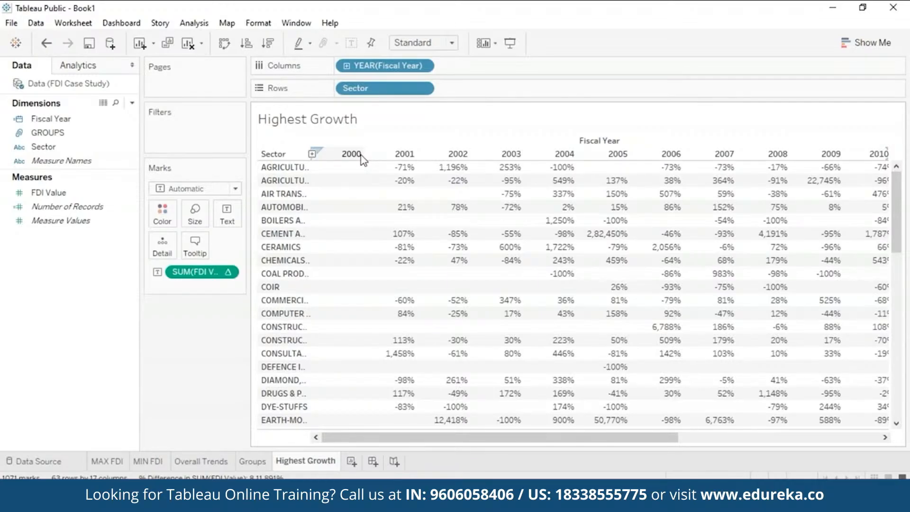
Step: Set up a filter on Fiscal Year by Years with all years selected
{"action": "left_click_drag", "start_coordinate": [575, 439], "coordinate": [397, 438]}
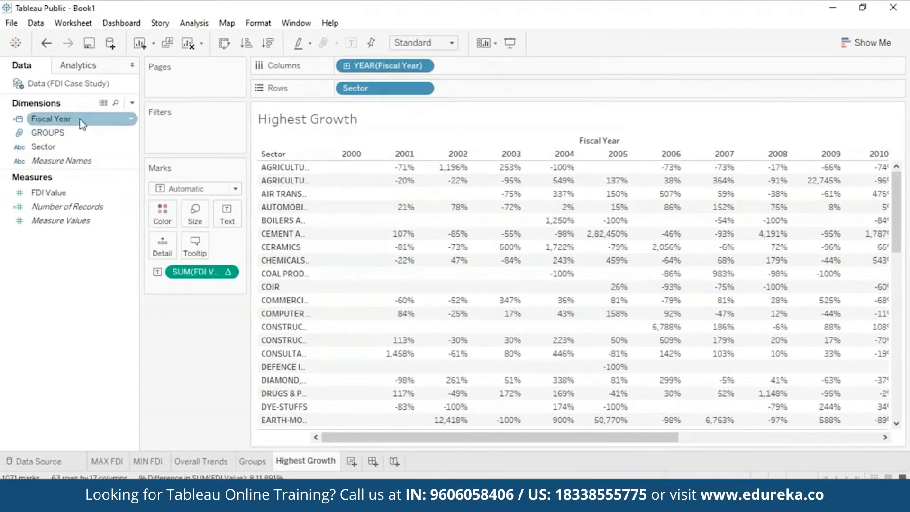
{"action": "left_click_drag", "start_coordinate": [83, 124], "coordinate": [194, 133]}
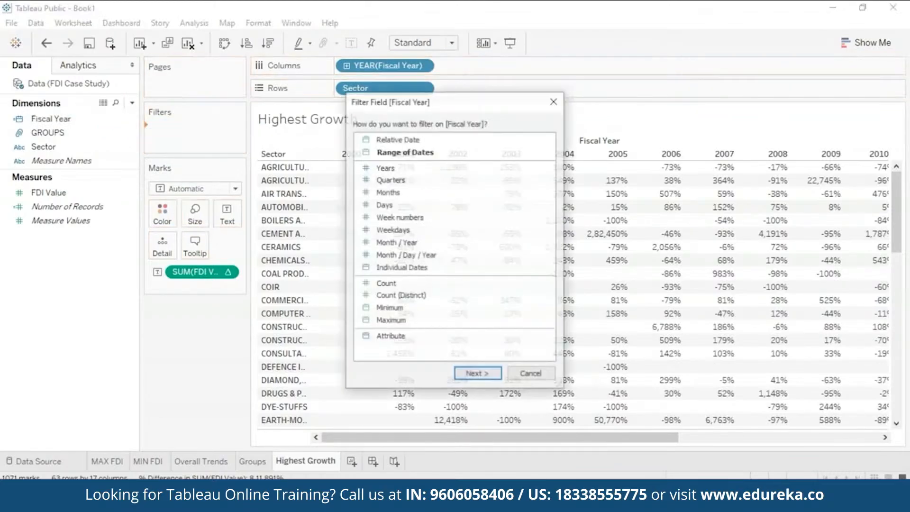
{"action": "left_click", "coordinate": [385, 168]}
{"action": "left_click", "coordinate": [478, 373]}
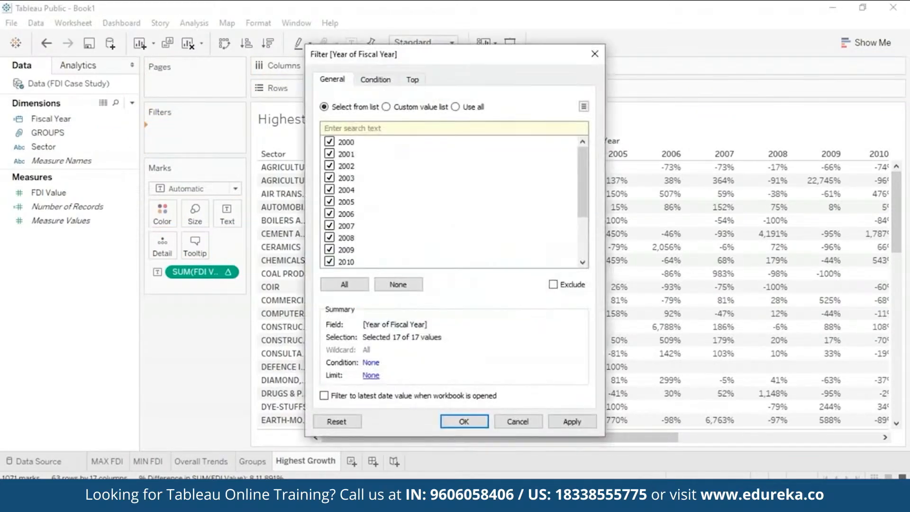
{"action": "left_click_drag", "start_coordinate": [582, 153], "coordinate": [583, 134]}
{"action": "left_click", "coordinate": [324, 396]}
{"action": "left_click", "coordinate": [324, 396]}
{"action": "left_click", "coordinate": [345, 284]}
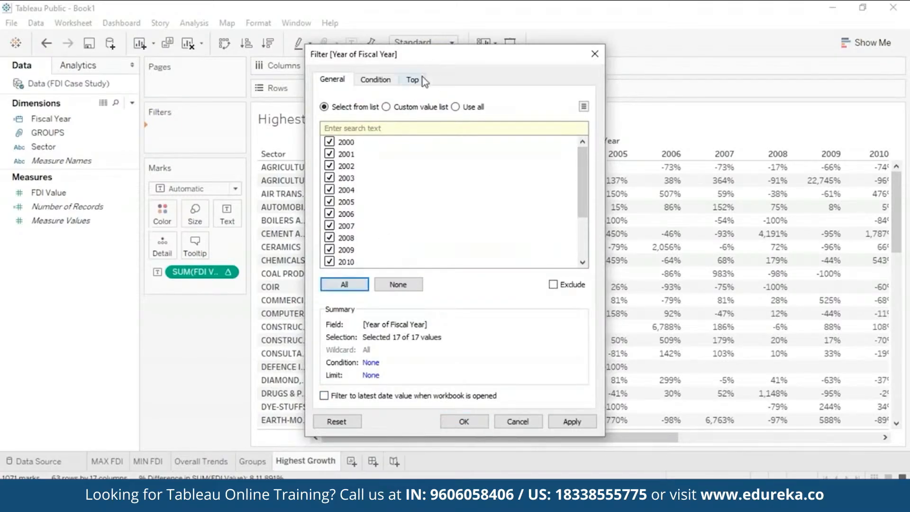
Step: Limit the Fiscal Year filter to the top 5 by the minimum of Fiscal Year and apply it
{"action": "left_click", "coordinate": [413, 80]}
{"action": "left_click", "coordinate": [324, 113]}
{"action": "left_click", "coordinate": [397, 147]}
{"action": "left_click", "coordinate": [360, 182]}
{"action": "left_click", "coordinate": [526, 147]}
{"action": "left_click", "coordinate": [479, 173]}
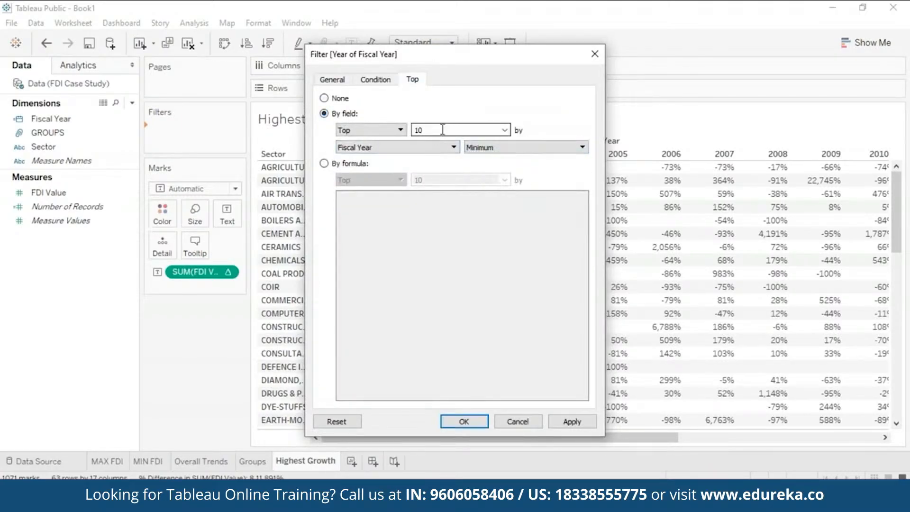
{"action": "double_click", "coordinate": [443, 129]}
{"action": "type", "text": "5"}
{"action": "left_click", "coordinate": [572, 422]}
{"action": "left_click_drag", "start_coordinate": [517, 60], "coordinate": [797, 31]}
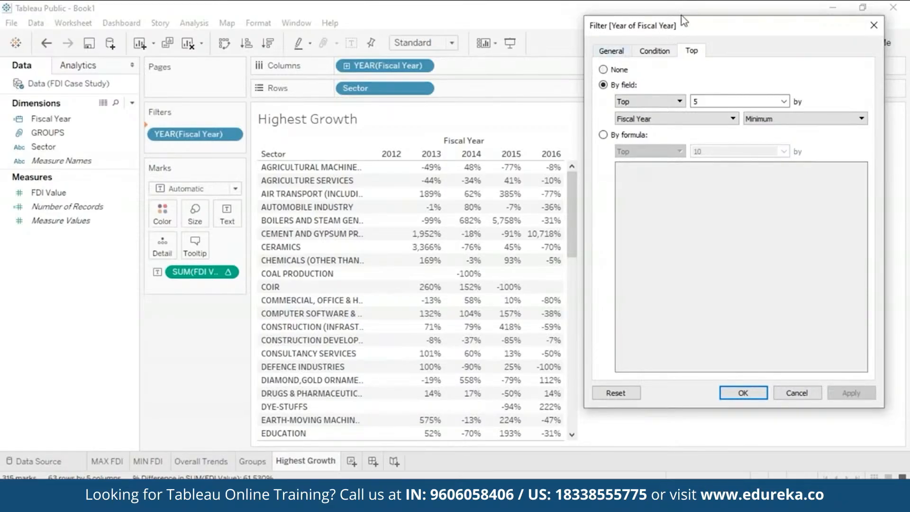
Step: Change the Fiscal Year filter's limit to the top 6 years and confirm the filter
{"action": "left_click_drag", "start_coordinate": [701, 23], "coordinate": [516, 30]}
{"action": "left_click", "coordinate": [517, 109]}
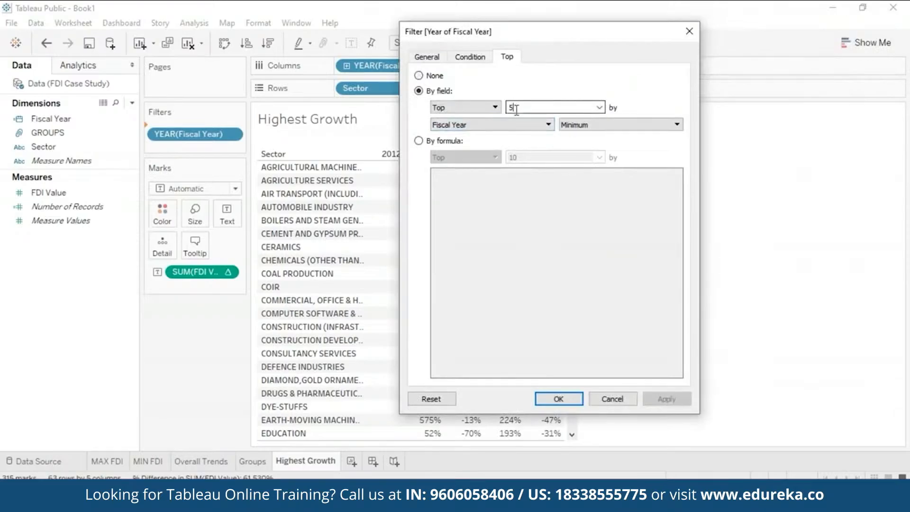
{"action": "key", "text": "BackSpace"}
{"action": "type", "text": "6"}
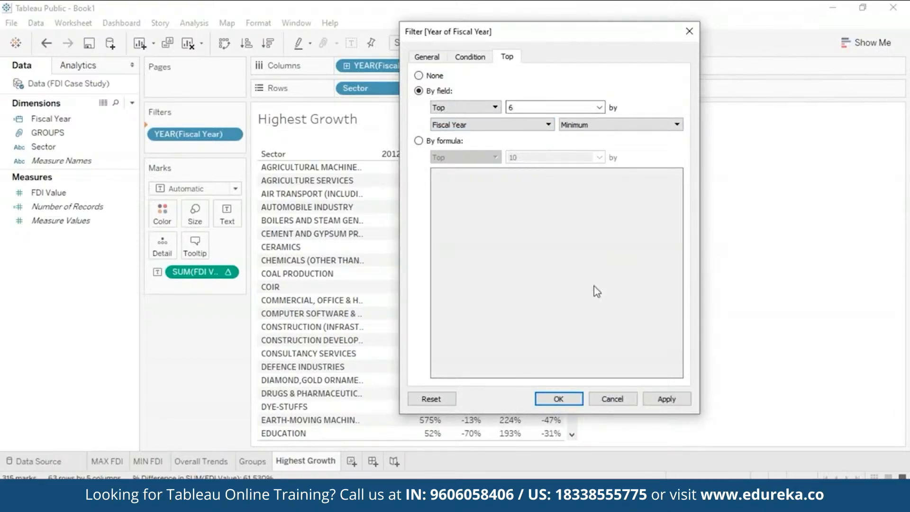
{"action": "left_click", "coordinate": [665, 400]}
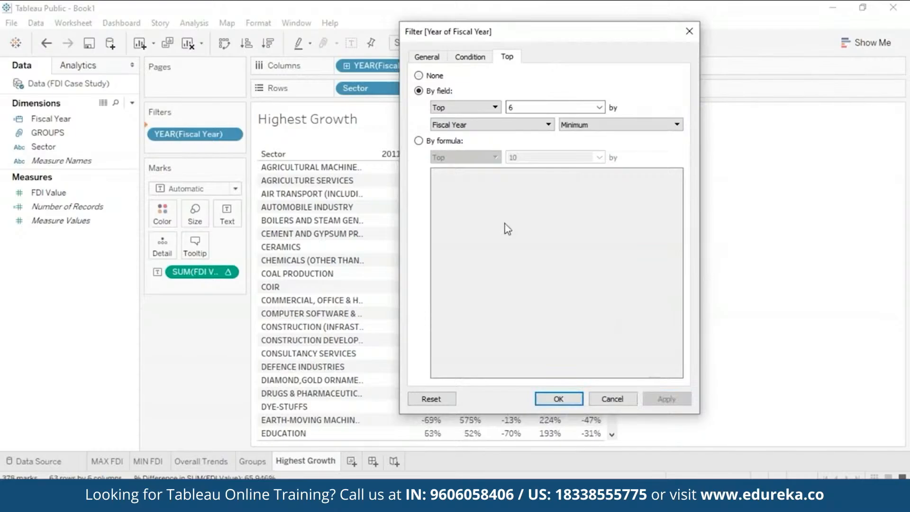
{"action": "left_click", "coordinate": [557, 399]}
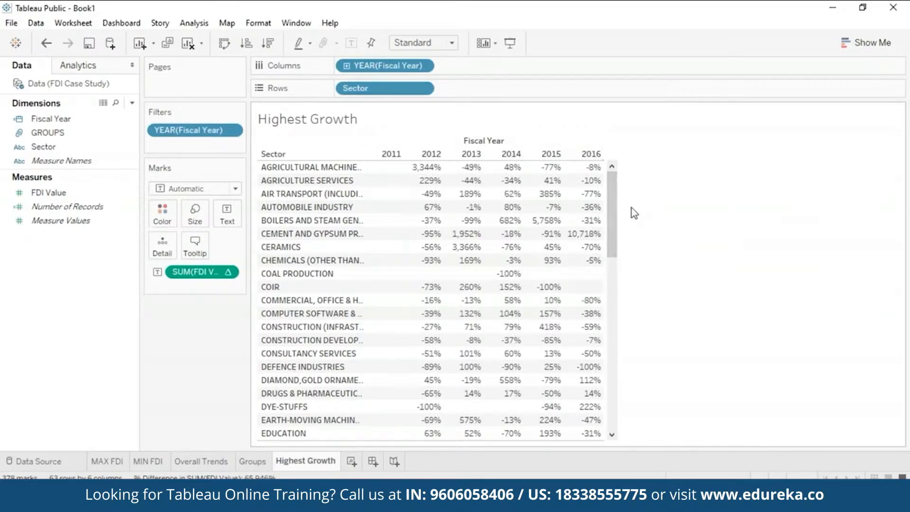
Step: Sort the sectors in descending order of their 2016 percent difference
{"action": "left_click", "coordinate": [595, 156]}
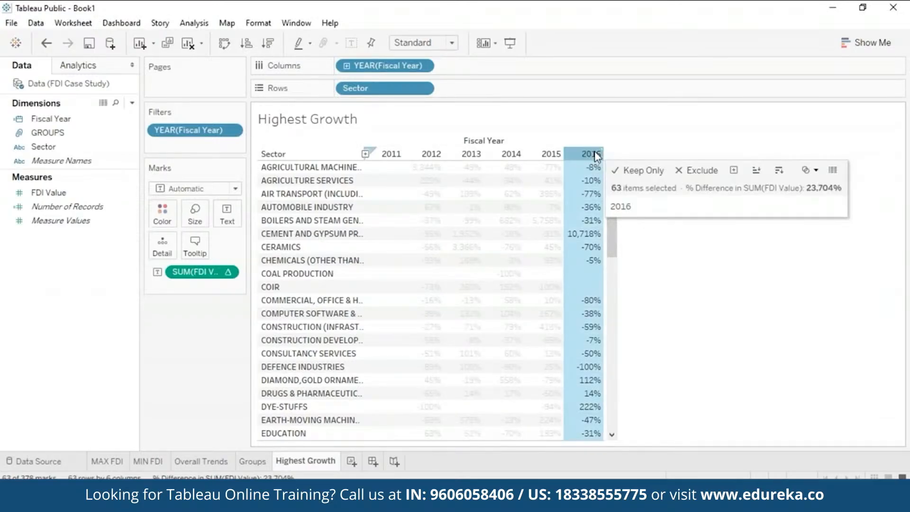
{"action": "left_click", "coordinate": [778, 171]}
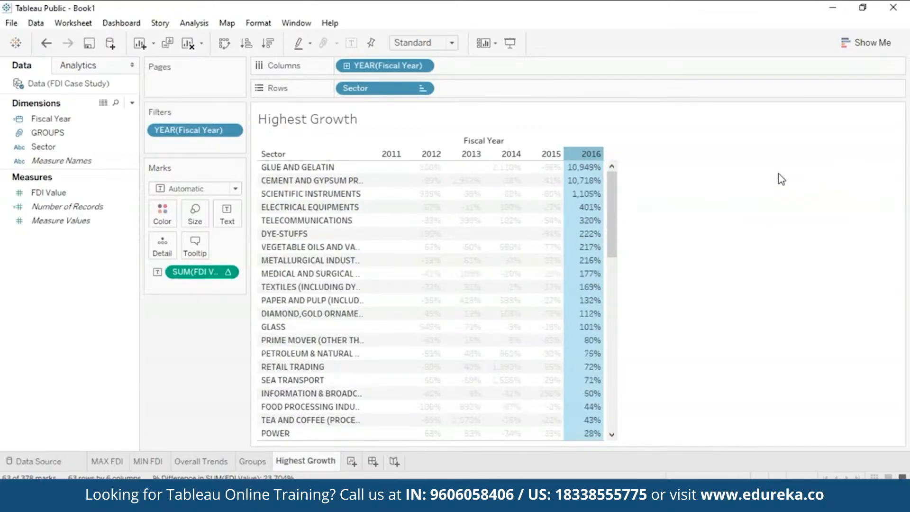
{"action": "left_click", "coordinate": [684, 160]}
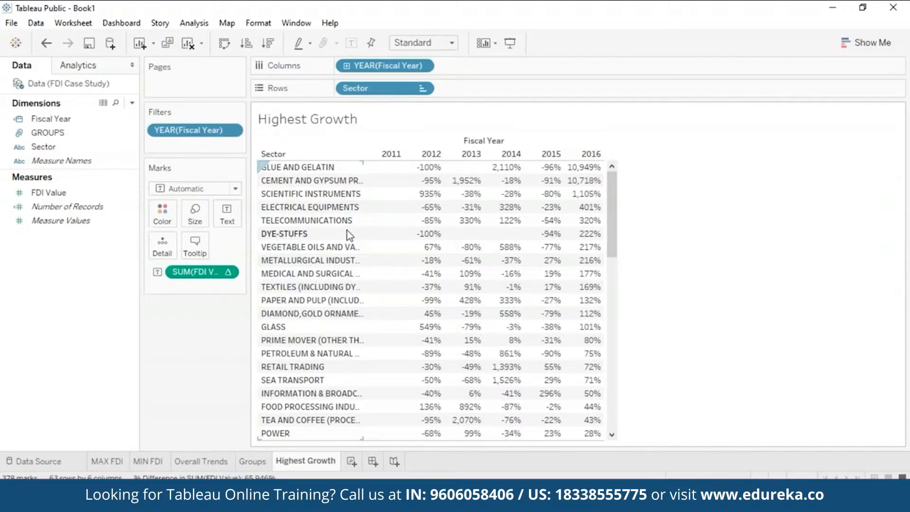
Step: Filter Sector to the top 5 by sum of FDI Value and apply the filter
{"action": "left_click", "coordinate": [422, 88]}
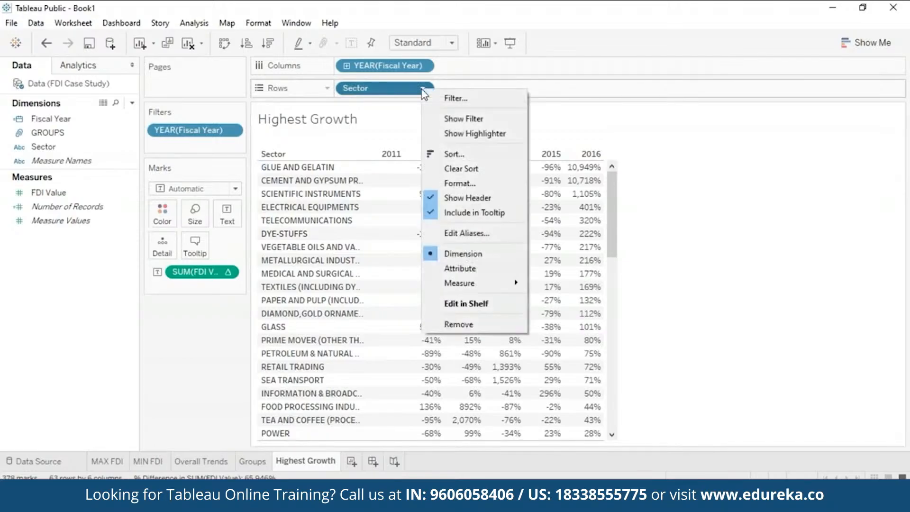
{"action": "left_click", "coordinate": [443, 99]}
{"action": "left_click", "coordinate": [453, 90]}
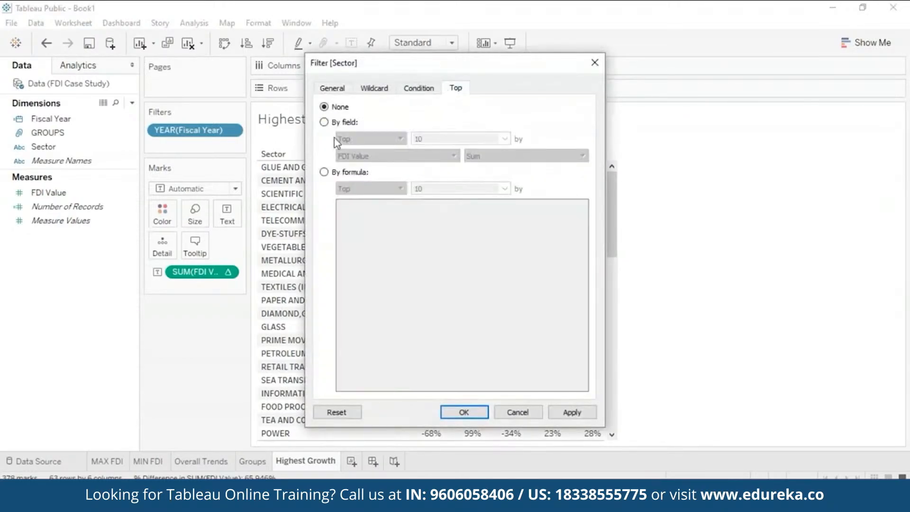
{"action": "left_click", "coordinate": [324, 123]}
{"action": "double_click", "coordinate": [437, 139]}
{"action": "type", "text": "5"}
{"action": "left_click", "coordinate": [572, 412]}
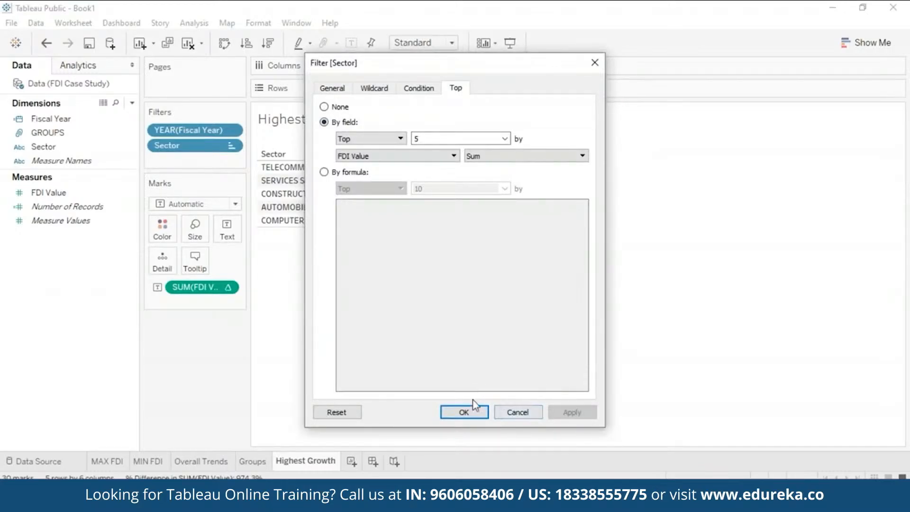
Step: Confirm the Sector filter and sort the sectors in descending order
{"action": "left_click", "coordinate": [471, 412]}
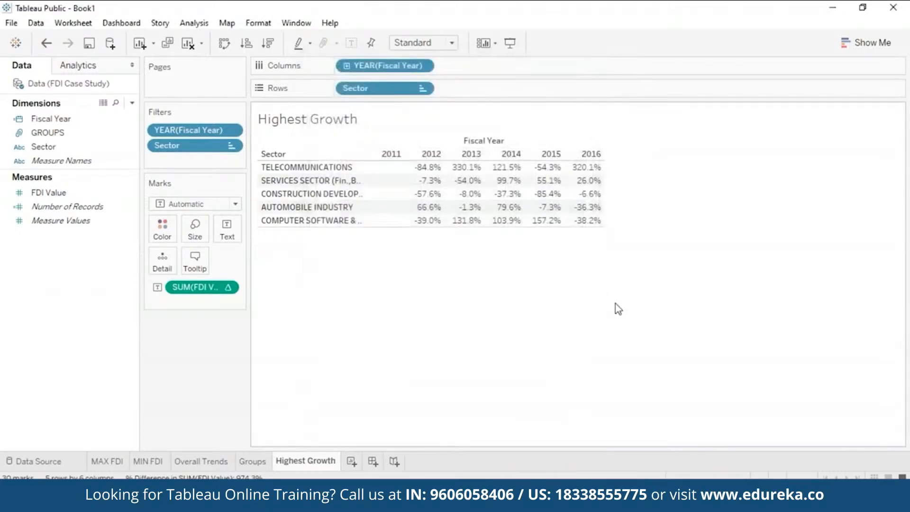
{"action": "left_click", "coordinate": [379, 89]}
{"action": "left_click", "coordinate": [268, 43]}
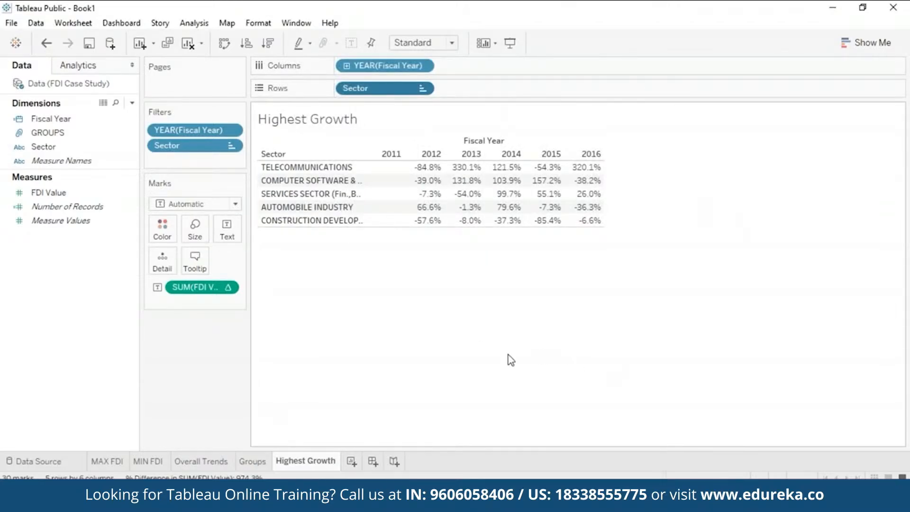
Step: Duplicate the Highest Growth sheet and rename the copy Highest Decline
{"action": "right_click", "coordinate": [314, 462]}
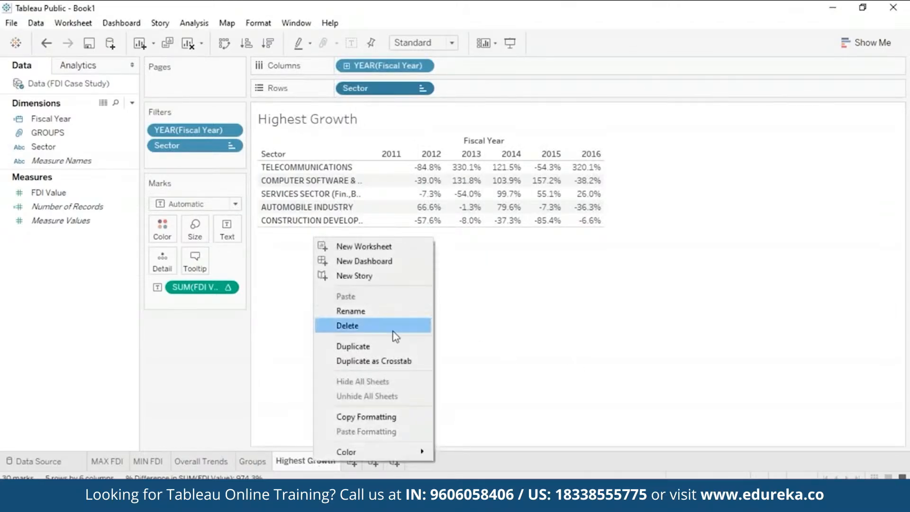
{"action": "left_click", "coordinate": [388, 351]}
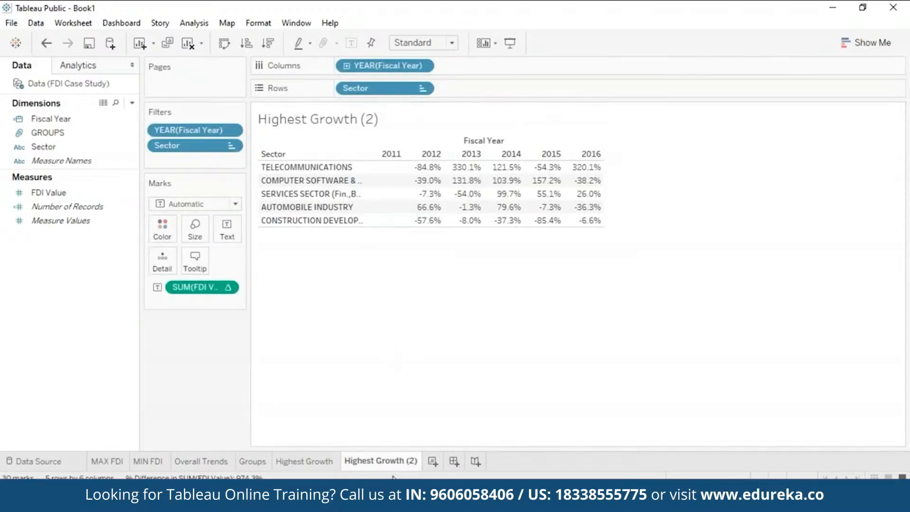
{"action": "right_click", "coordinate": [386, 461]}
{"action": "left_click", "coordinate": [422, 310]}
{"action": "left_click_drag", "start_coordinate": [374, 461], "coordinate": [420, 461]}
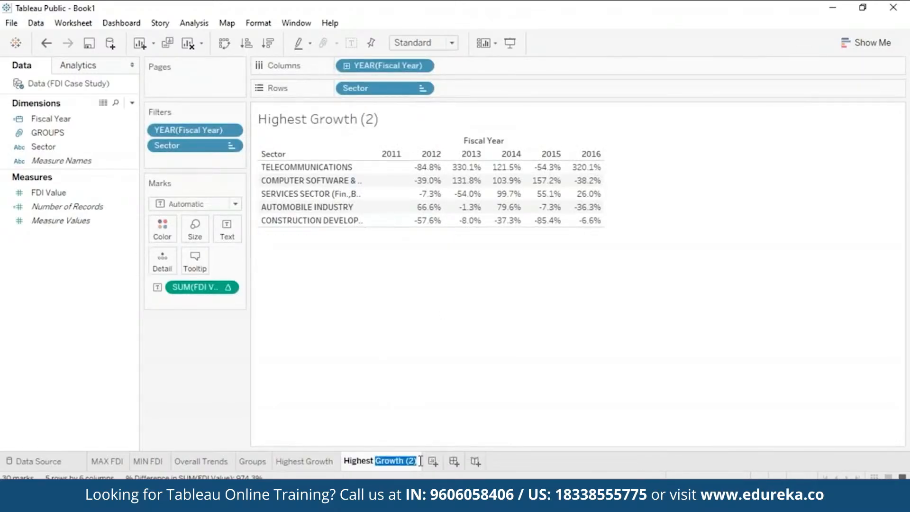
{"action": "type", "text": "Decline"}
{"action": "key", "text": "Return"}
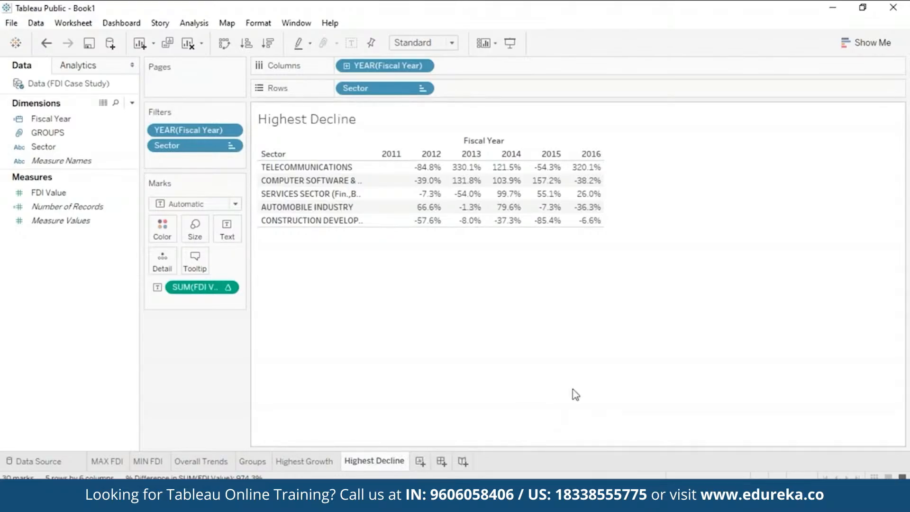
Step: Change the Sector filter on Highest Decline to the bottom 5 by sum of FDI Value and compare with Highest Growth
{"action": "left_click", "coordinate": [231, 147]}
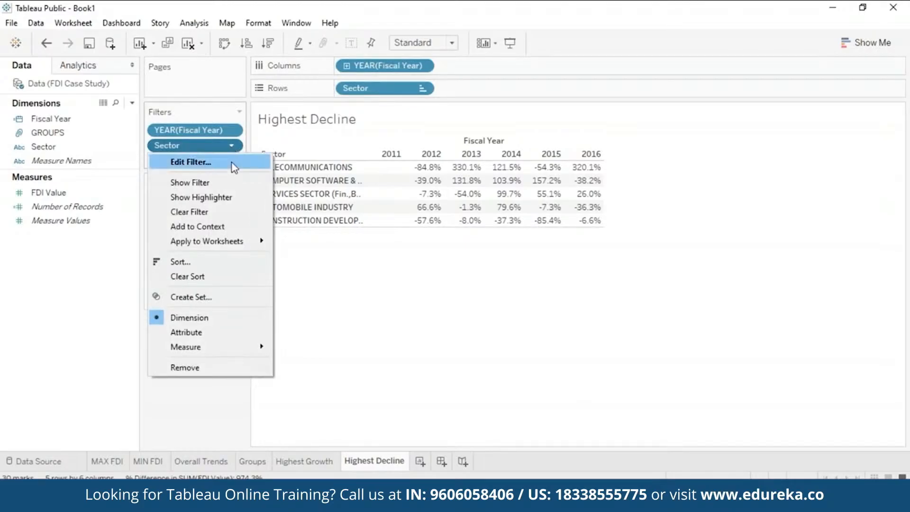
{"action": "left_click", "coordinate": [230, 162]}
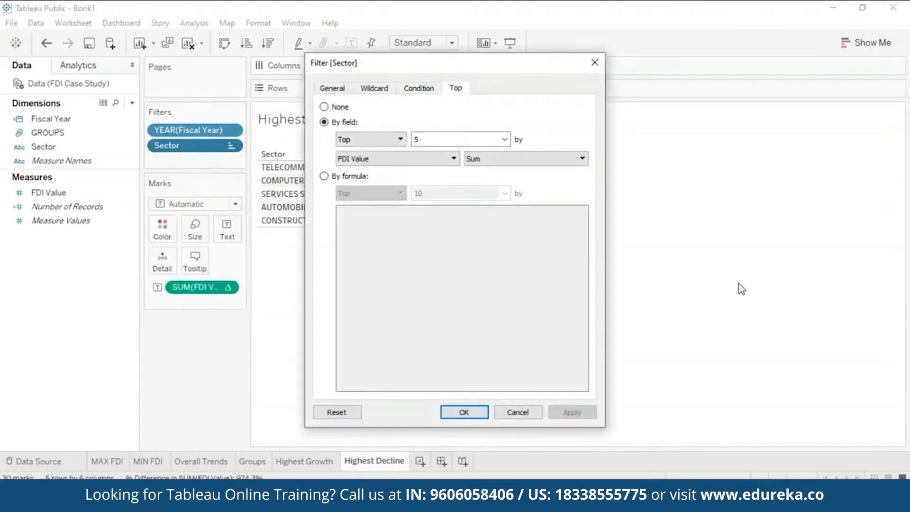
{"action": "left_click", "coordinate": [396, 139]}
{"action": "left_click", "coordinate": [396, 160]}
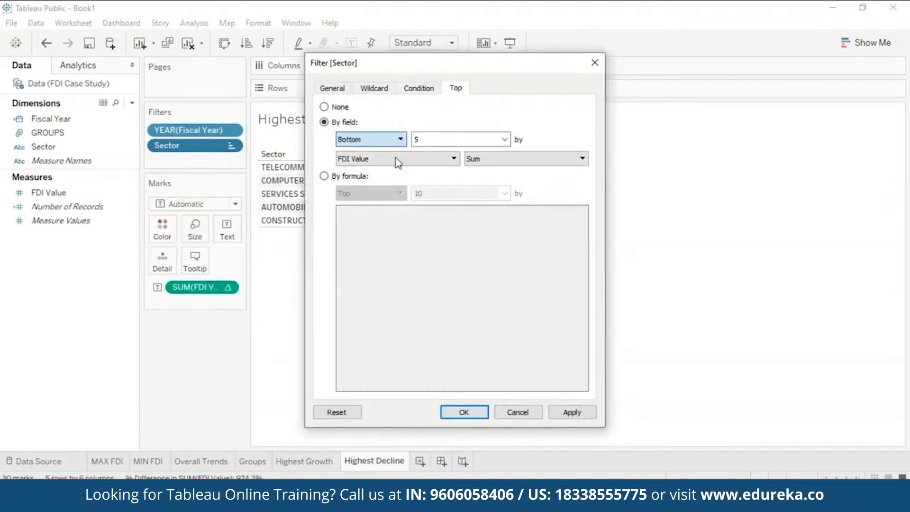
{"action": "left_click", "coordinate": [567, 414]}
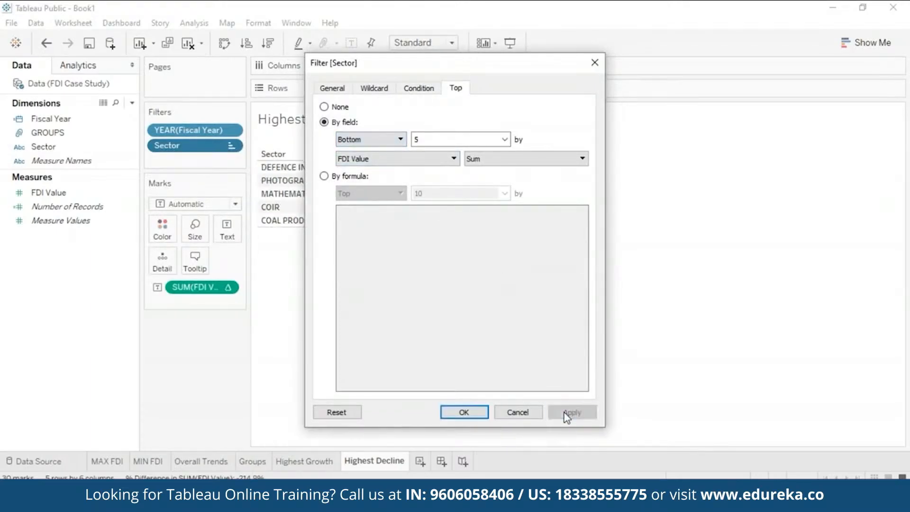
{"action": "left_click", "coordinate": [464, 413]}
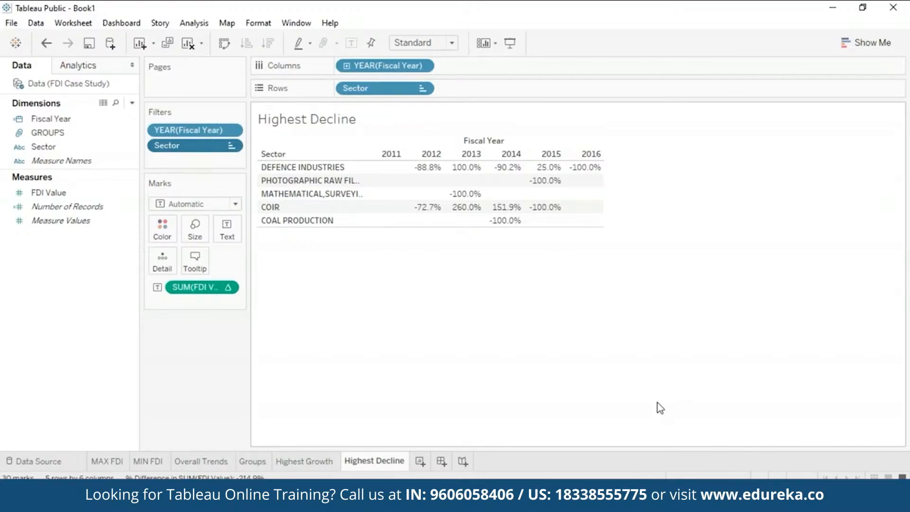
{"action": "left_click", "coordinate": [307, 461]}
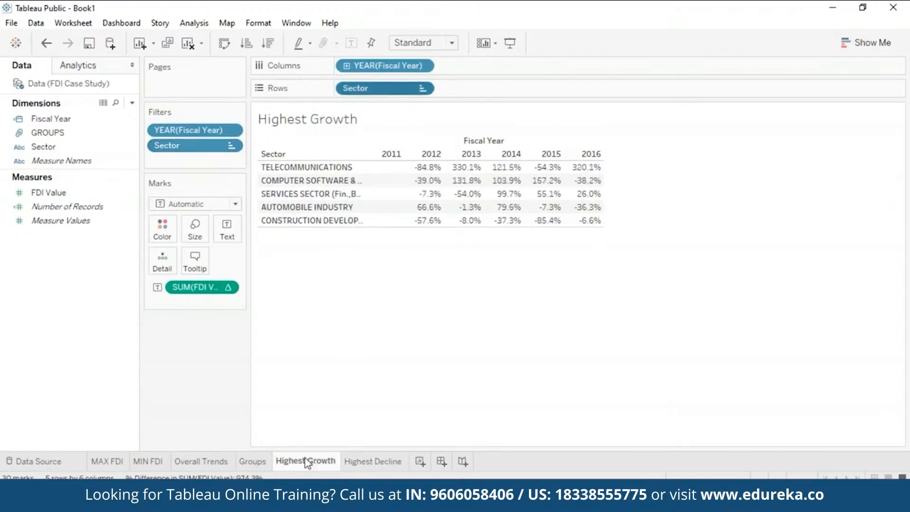
{"action": "left_click", "coordinate": [371, 466]}
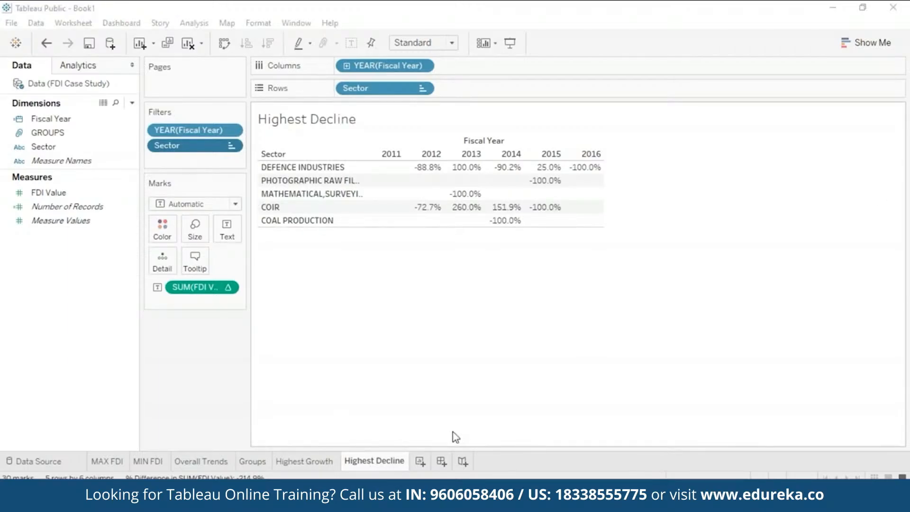
Step: Add two new worksheets after Highest Decline and rename the first one Variation
{"action": "left_click", "coordinate": [419, 464]}
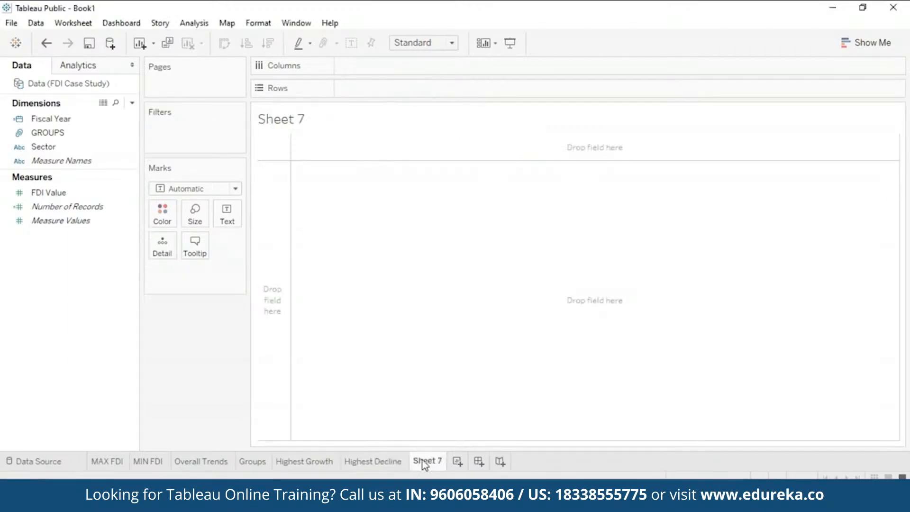
{"action": "right_click", "coordinate": [420, 464]}
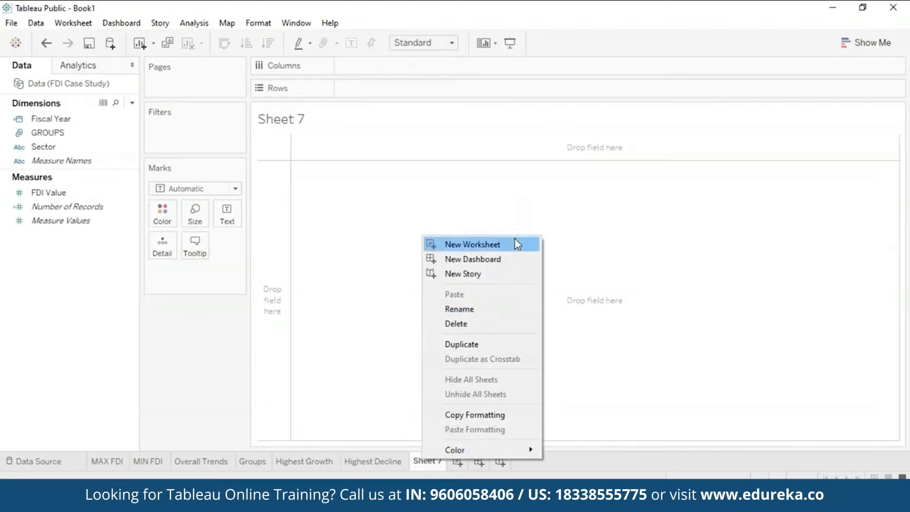
{"action": "left_click", "coordinate": [516, 243]}
{"action": "right_click", "coordinate": [431, 461]}
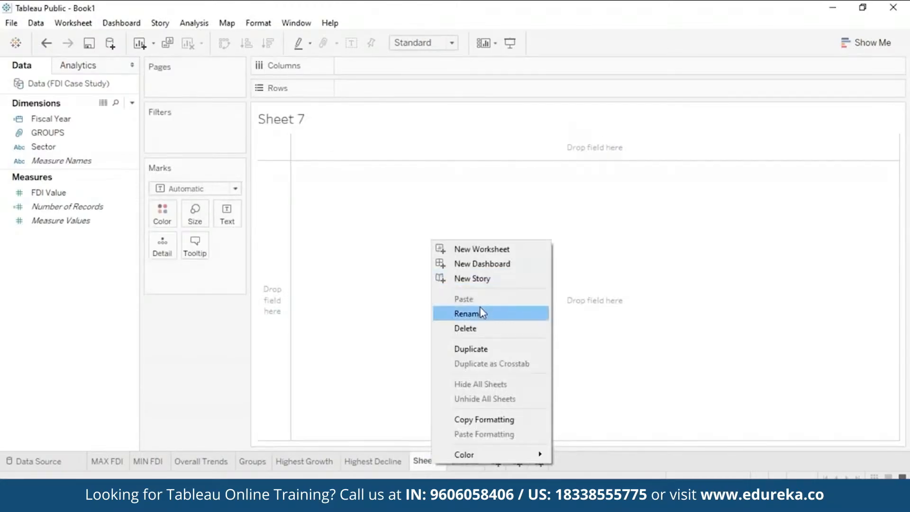
{"action": "left_click", "coordinate": [482, 313]}
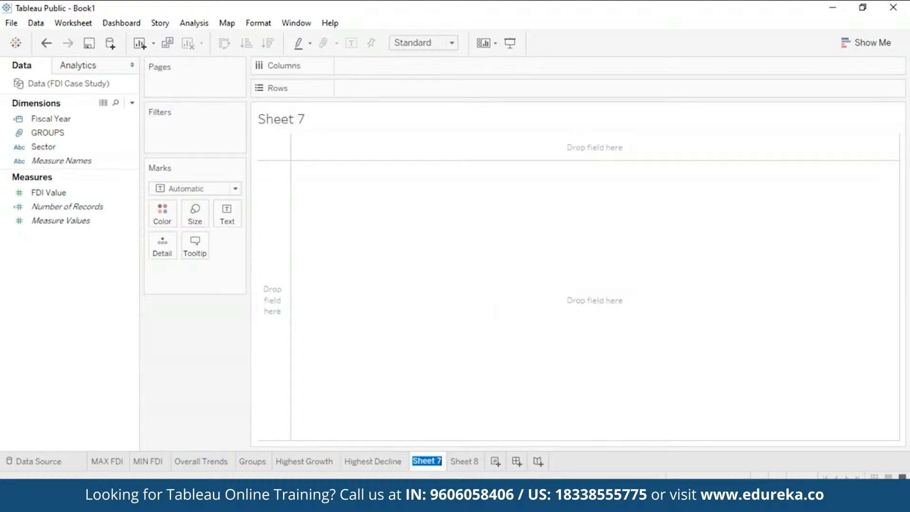
{"action": "type", "text": "Mo"}
{"action": "key", "text": "BackSpace"}
{"action": "key", "text": "BackSpace"}
{"action": "type", "text": "Variation"}
{"action": "key", "text": "Return"}
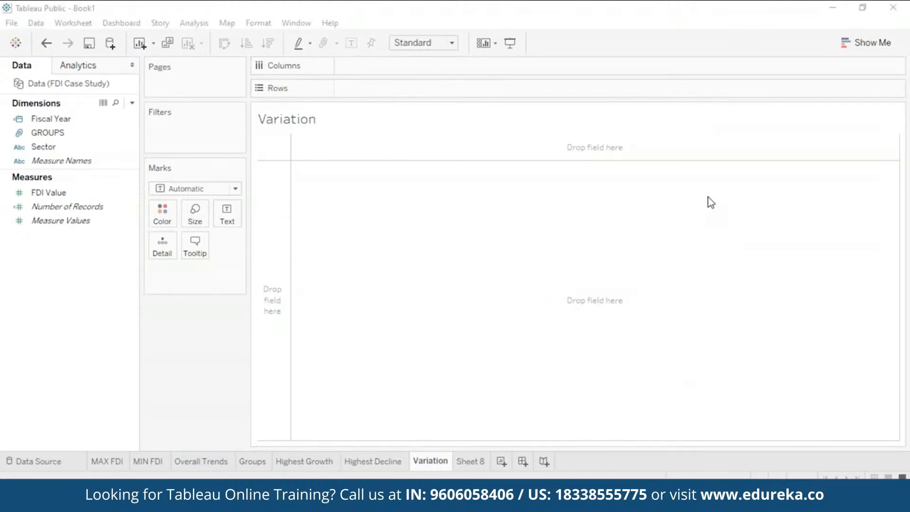
Step: Place Sector on columns and FDI Value on rows, and convert the view to a box-and-whisker plot
{"action": "left_click", "coordinate": [855, 43]}
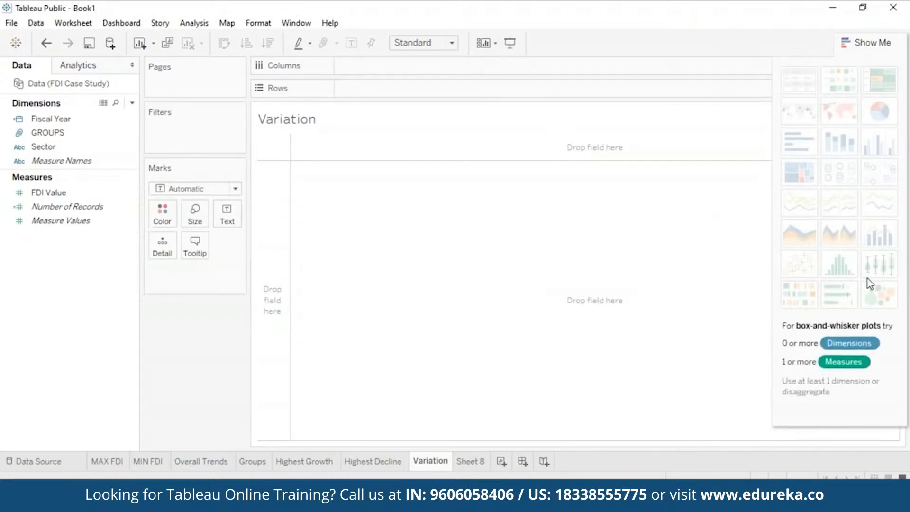
{"action": "left_click_drag", "start_coordinate": [98, 150], "coordinate": [412, 95]}
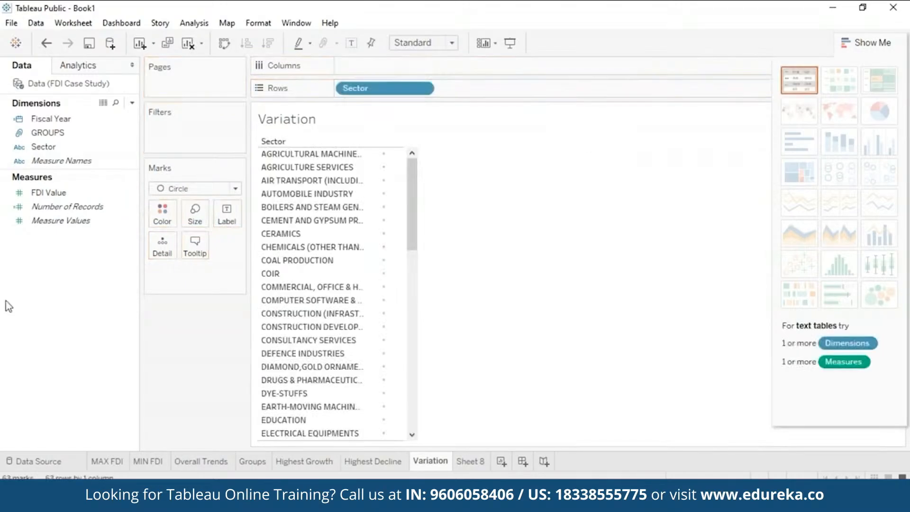
{"action": "key", "text": "ctrl+w"}
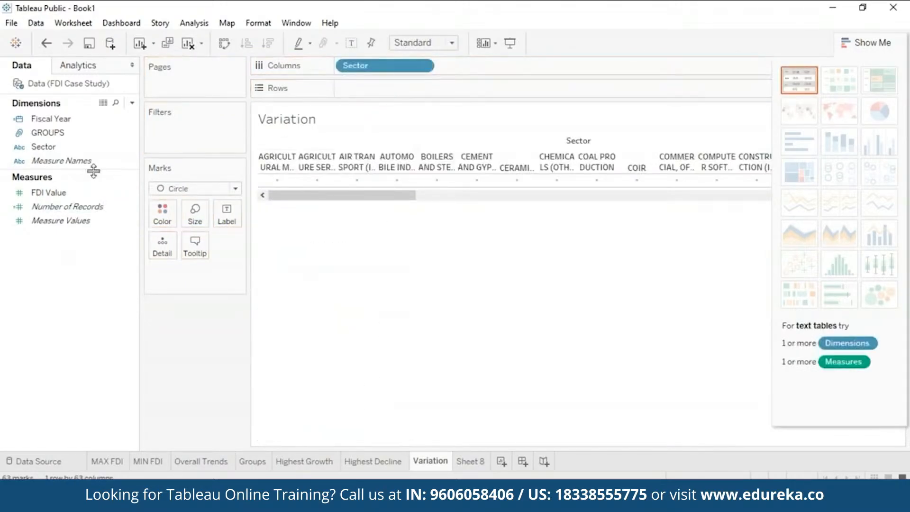
{"action": "left_click_drag", "start_coordinate": [78, 196], "coordinate": [385, 94]}
{"action": "left_click_drag", "start_coordinate": [55, 193], "coordinate": [370, 88]}
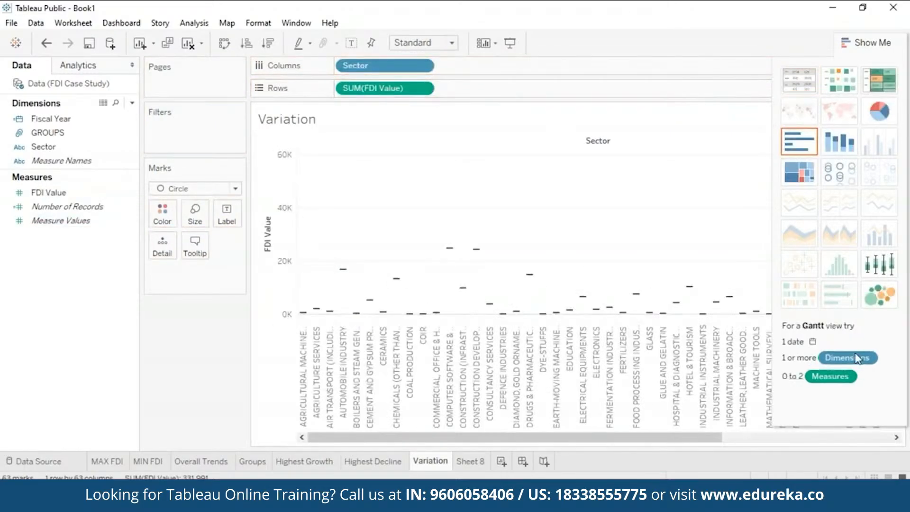
{"action": "left_click", "coordinate": [878, 271]}
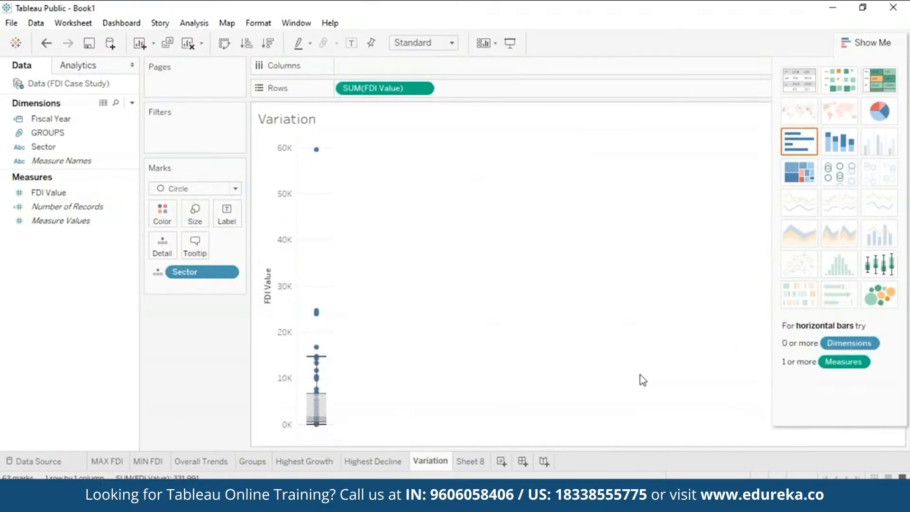
Step: Disaggregate the measures and rearrange the box plots with Sector on columns and FDI Value on rows
{"action": "left_click", "coordinate": [195, 24]}
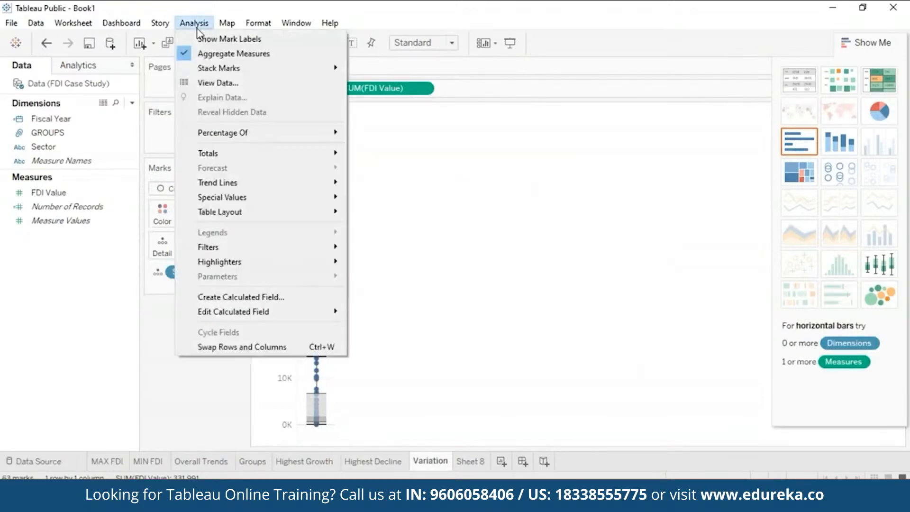
{"action": "left_click", "coordinate": [190, 55]}
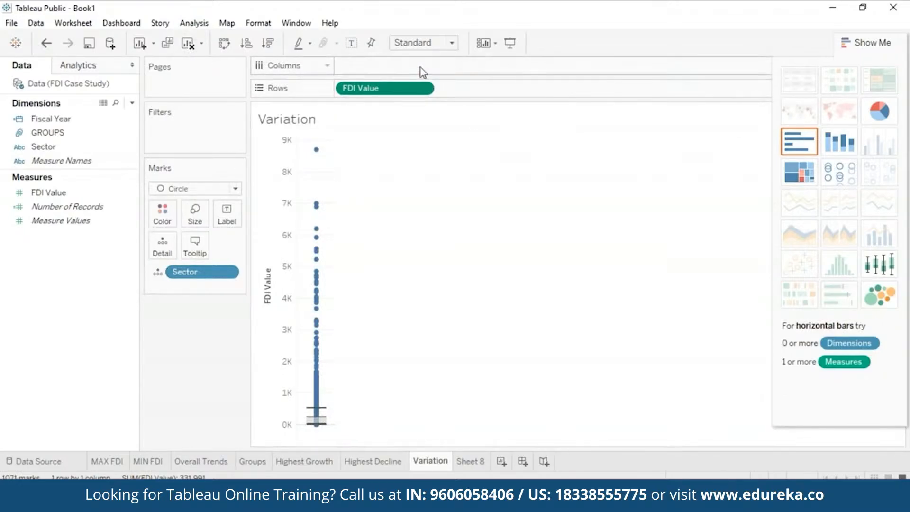
{"action": "left_click_drag", "start_coordinate": [406, 91], "coordinate": [403, 66]}
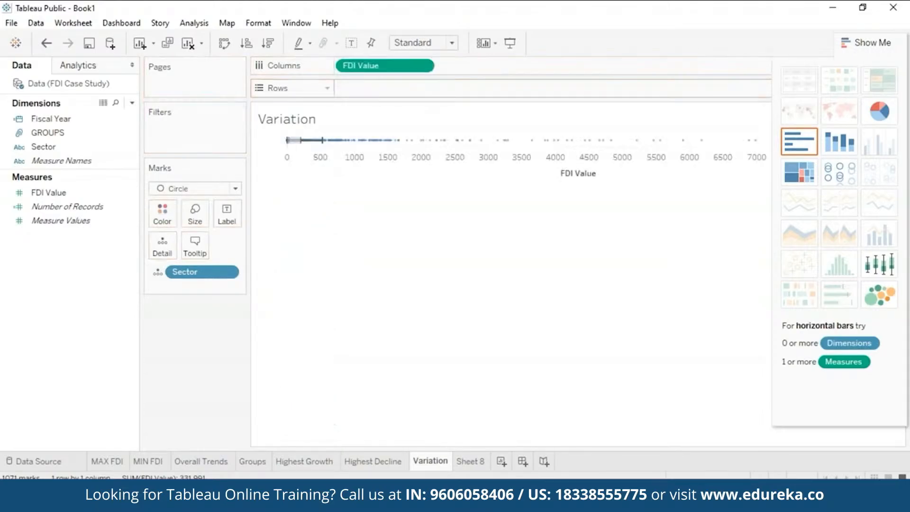
{"action": "left_click_drag", "start_coordinate": [189, 271], "coordinate": [375, 92]}
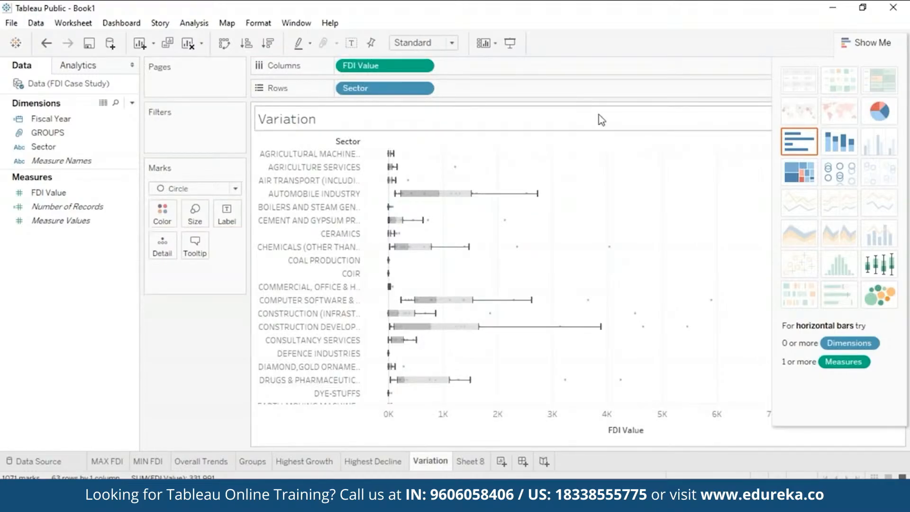
{"action": "key", "text": "ctrl+w"}
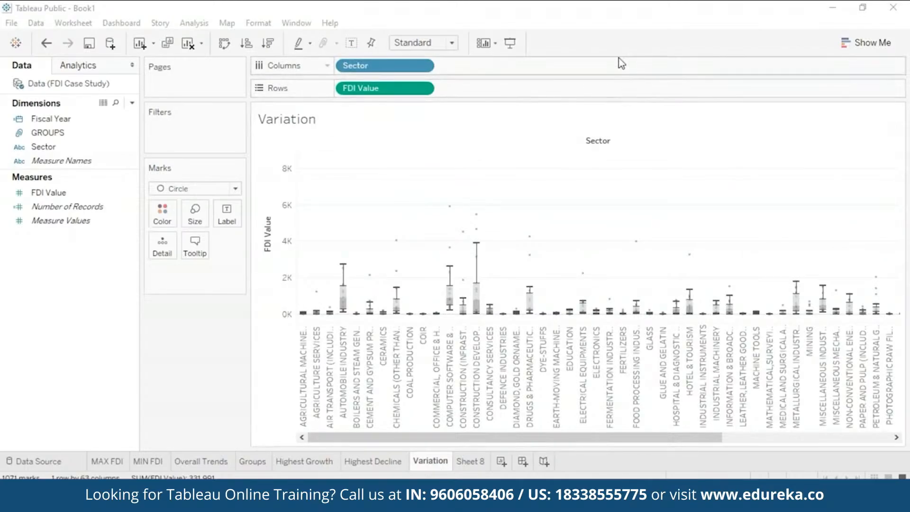
Step: Sort the sectors in descending order and inspect the box plot details of the leading sectors
{"action": "left_click", "coordinate": [268, 44]}
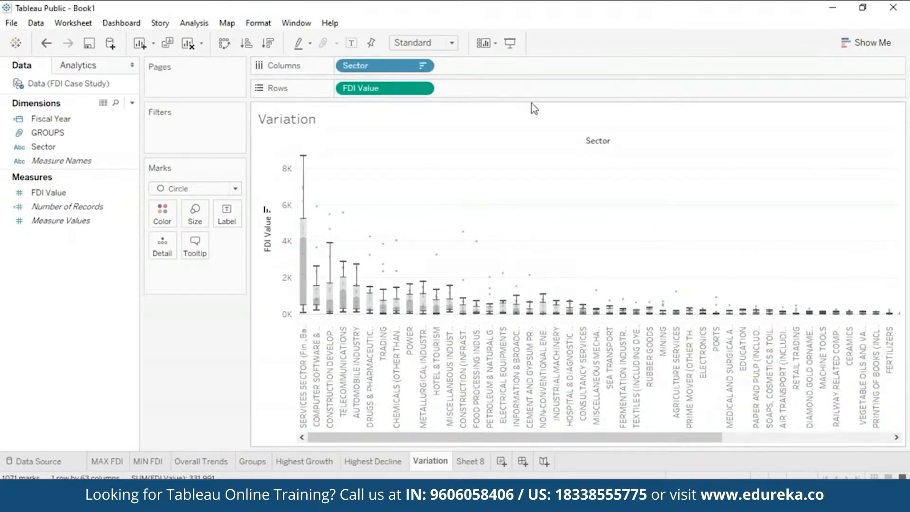
{"action": "mouse_move", "coordinate": [305, 226]}
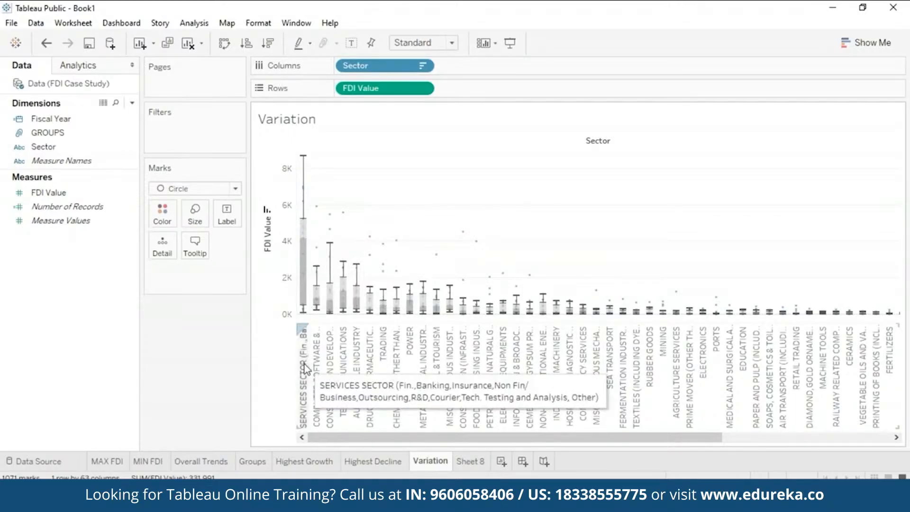
{"action": "mouse_move", "coordinate": [314, 306]}
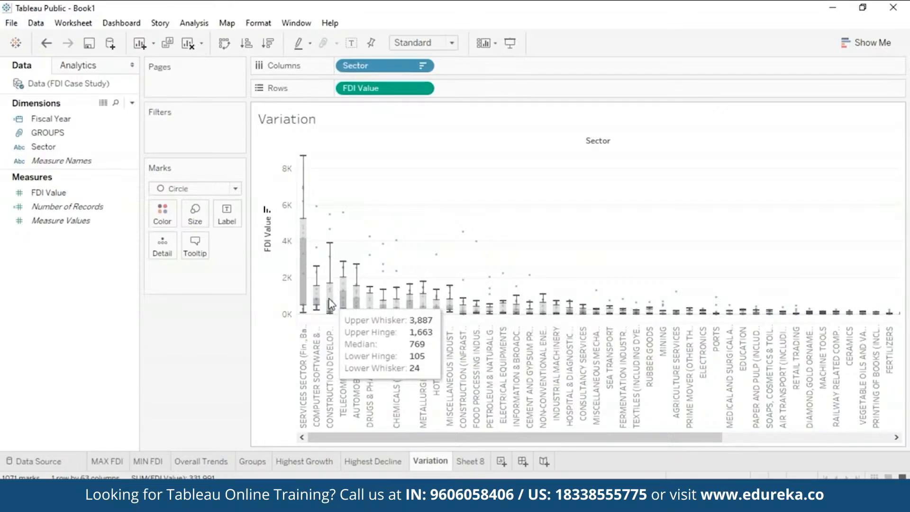
{"action": "mouse_move", "coordinate": [315, 267]}
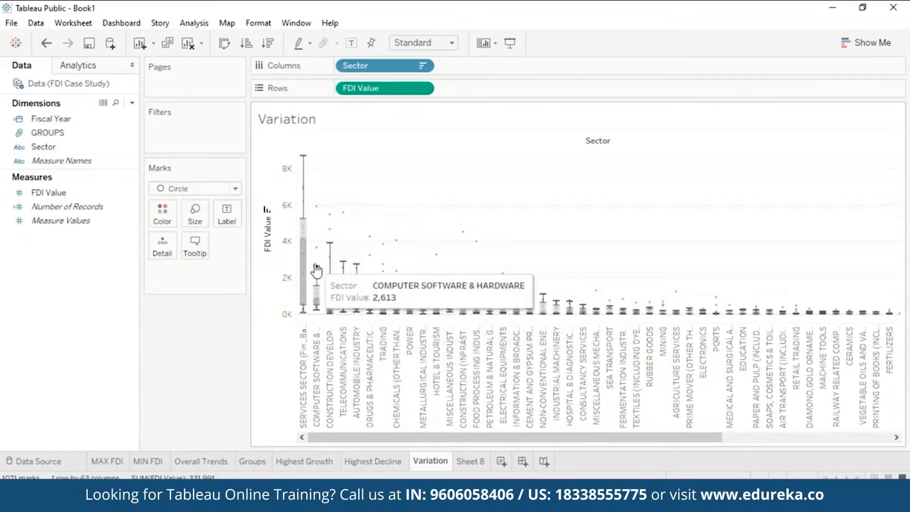
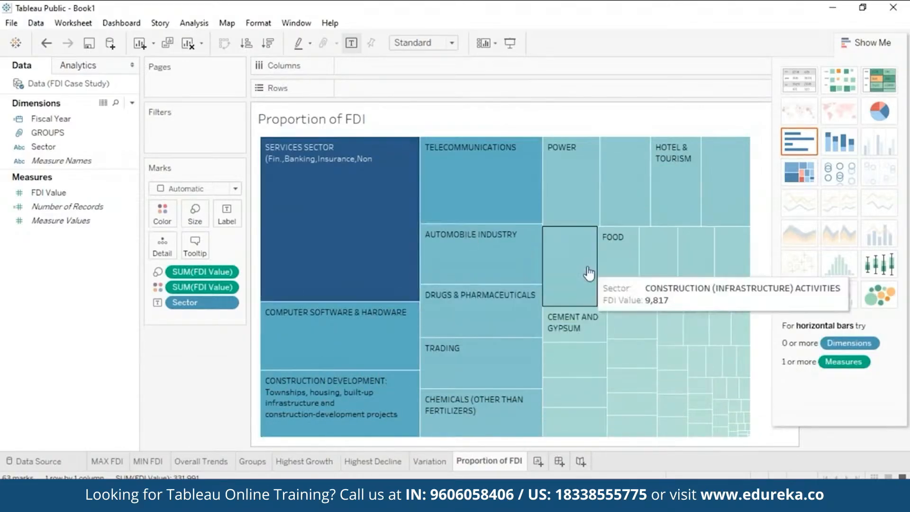
Step: Add a year filter on Fiscal Year to the Proportion of FDI treemap and show its list of year options
{"action": "left_click_drag", "start_coordinate": [42, 118], "coordinate": [169, 122]}
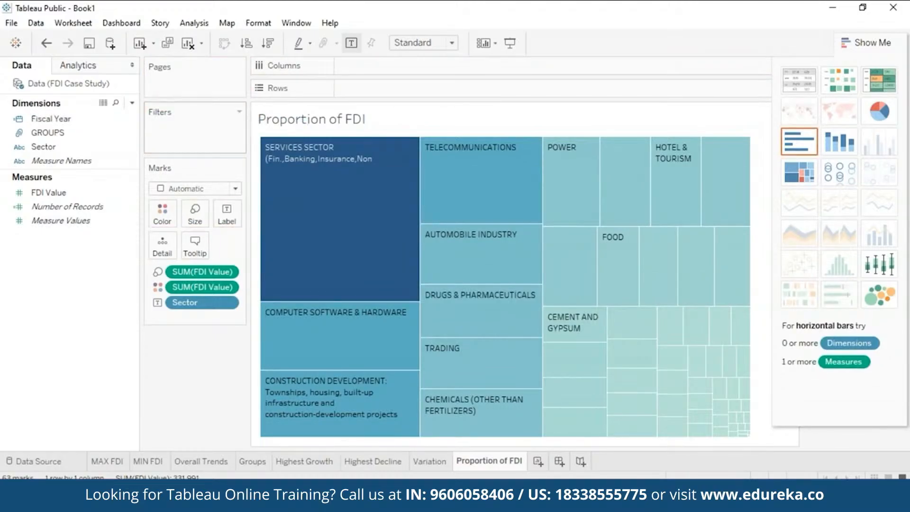
{"action": "left_click", "coordinate": [132, 119]}
{"action": "right_click", "coordinate": [132, 119]}
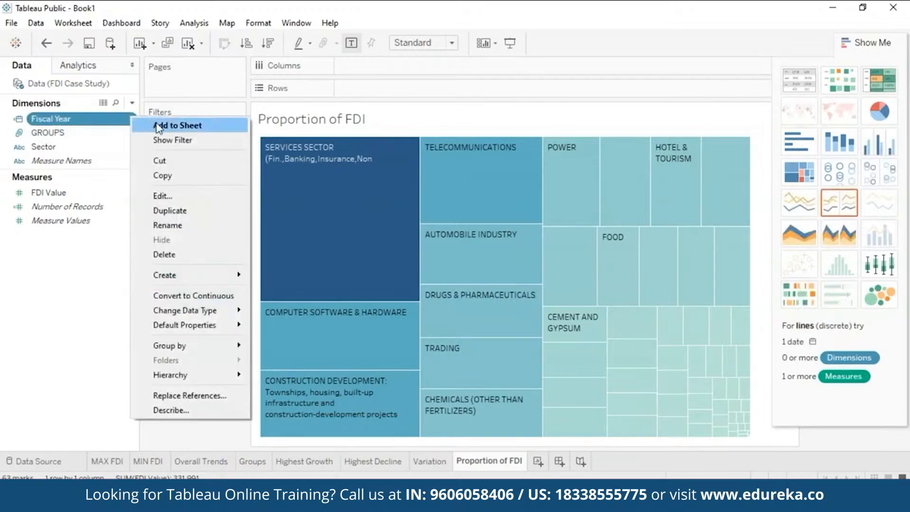
{"action": "key", "text": "Escape"}
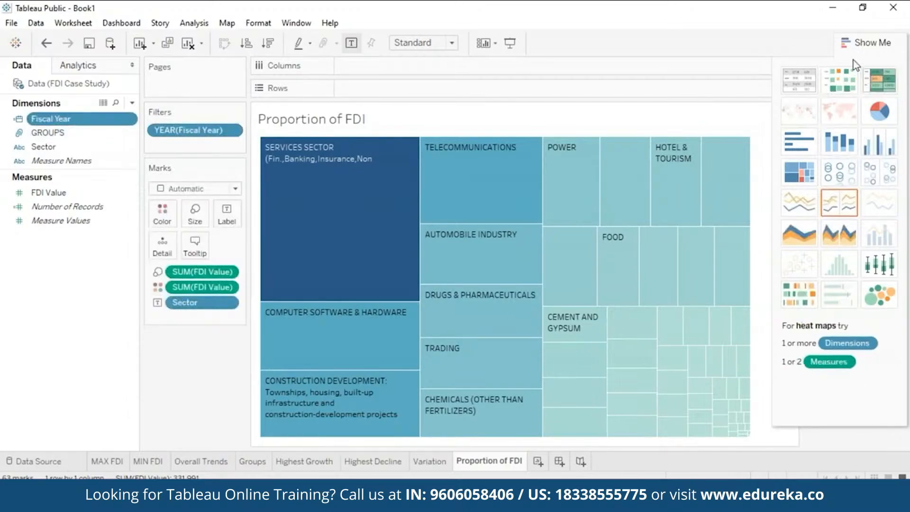
{"action": "left_click", "coordinate": [853, 43]}
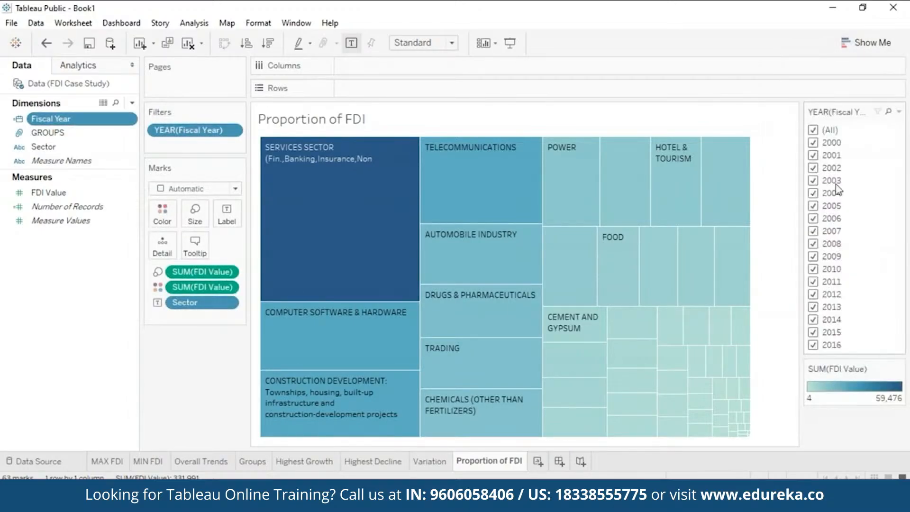
Step: Filter the treemap to a single fiscal year at a time, going through 2000, 2002, 2005 and 2016
{"action": "left_click", "coordinate": [813, 129]}
{"action": "left_click", "coordinate": [813, 142]}
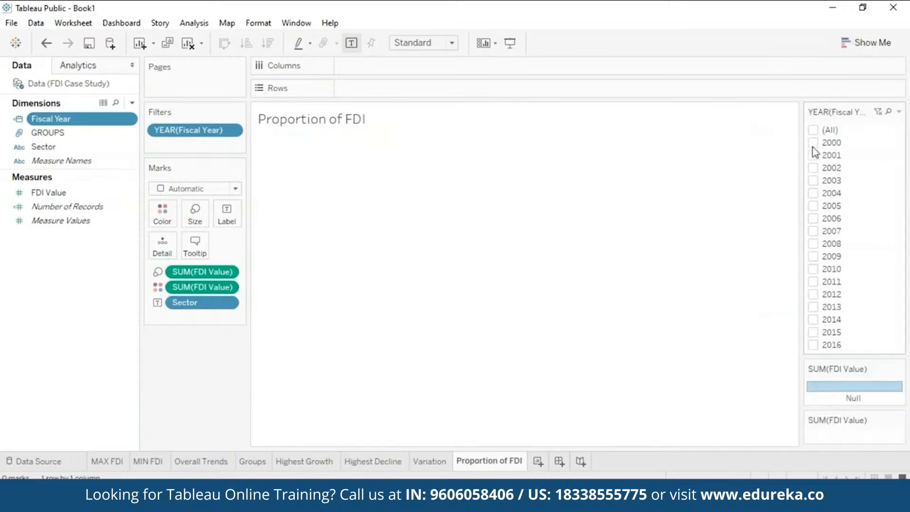
{"action": "left_click", "coordinate": [814, 168]}
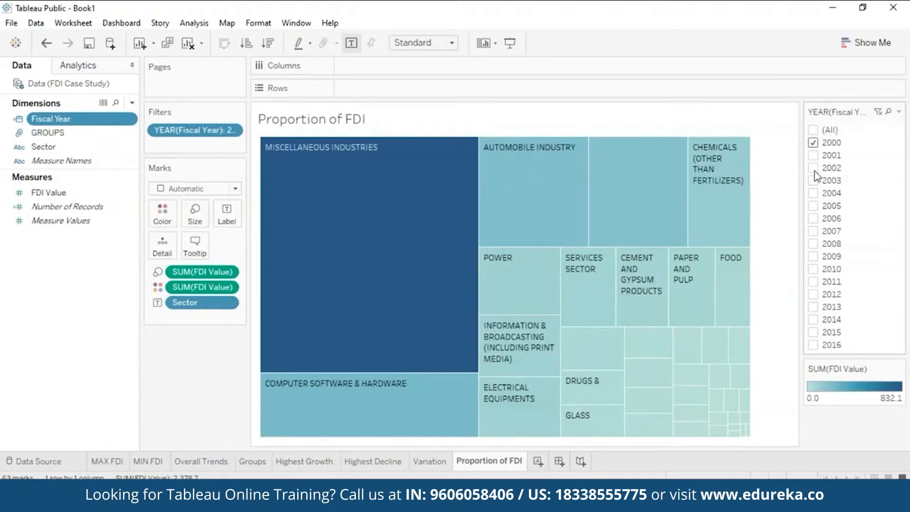
{"action": "left_click", "coordinate": [814, 142]}
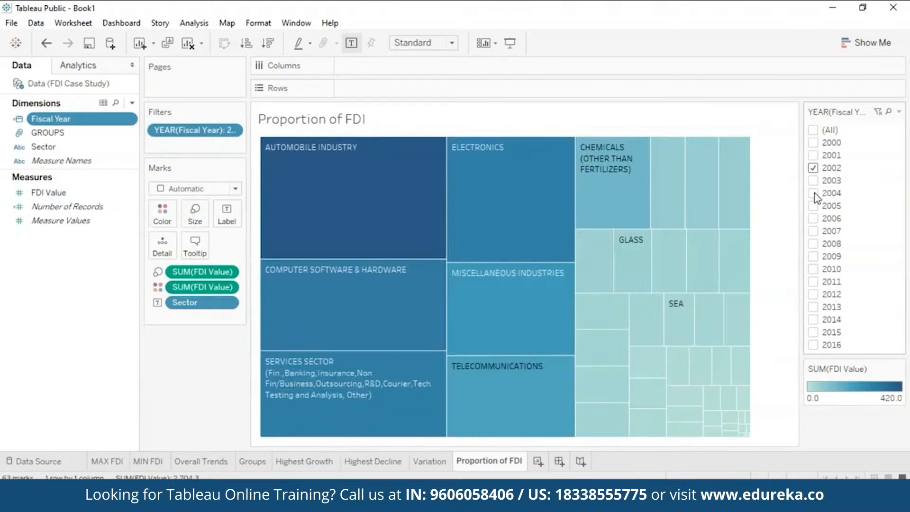
{"action": "left_click", "coordinate": [813, 168]}
{"action": "left_click", "coordinate": [813, 207]}
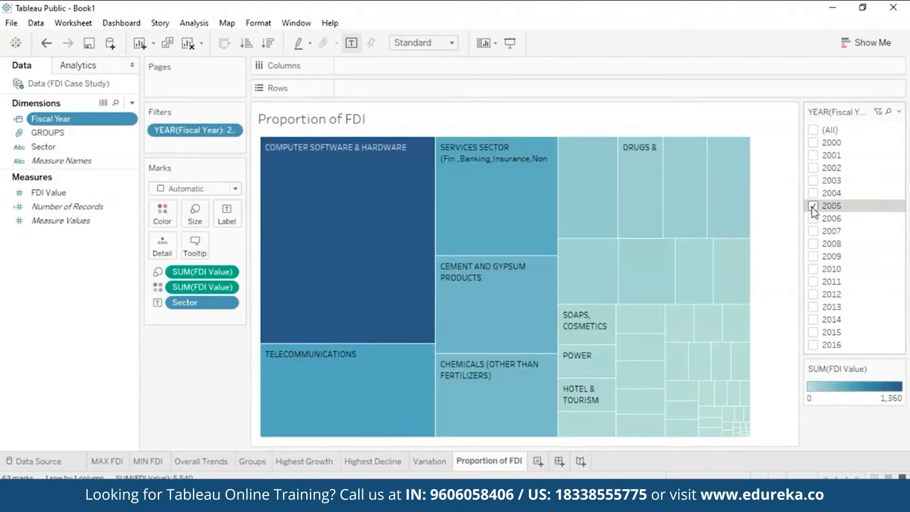
{"action": "mouse_move", "coordinate": [345, 300]}
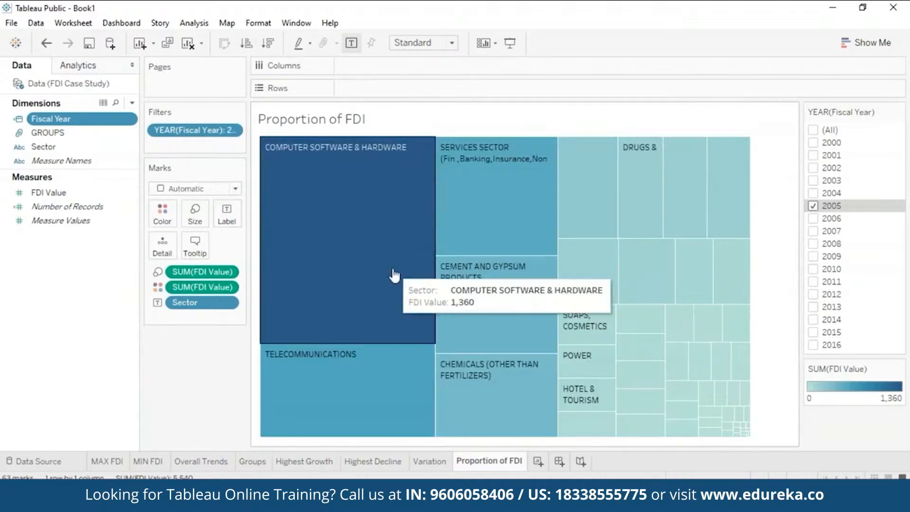
{"action": "left_click", "coordinate": [813, 207]}
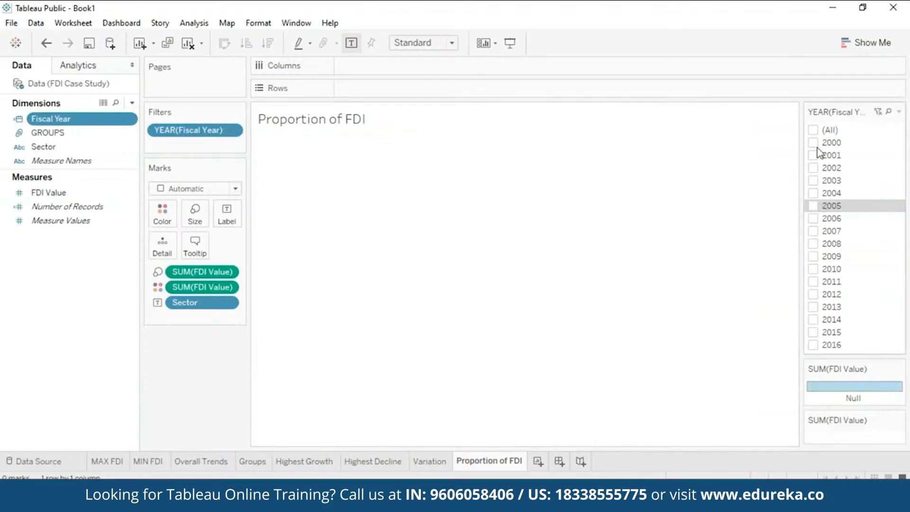
{"action": "left_click", "coordinate": [813, 345]}
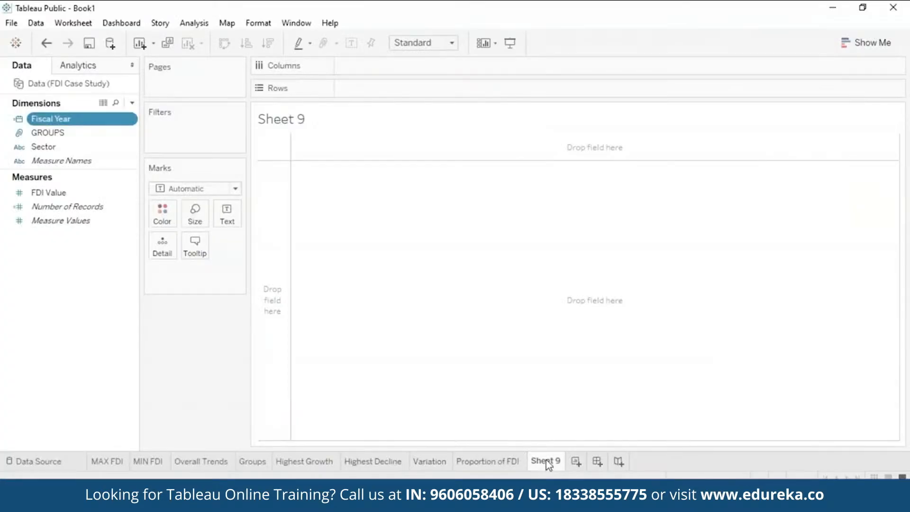
Step: Rename the blank Sheet 9 worksheet as Clusters
{"action": "right_click", "coordinate": [546, 460]}
{"action": "left_click", "coordinate": [627, 306]}
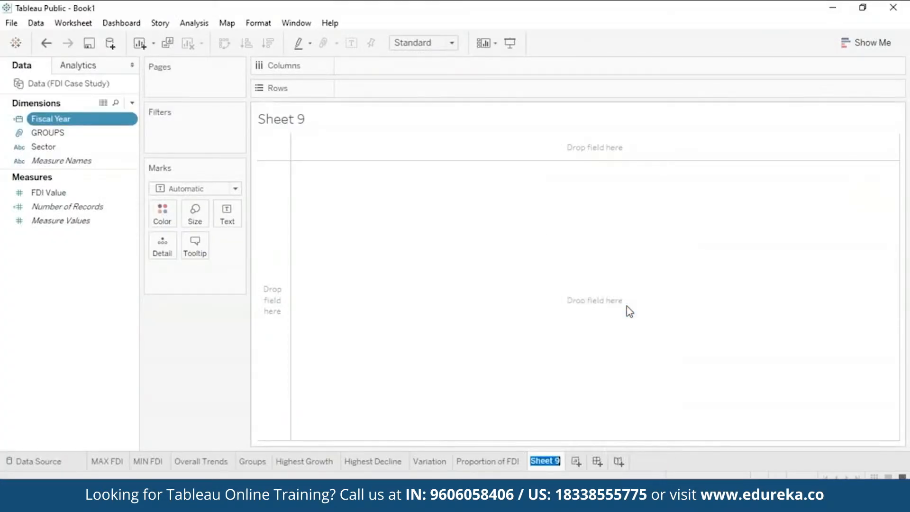
{"action": "type", "text": "Clusters"}
{"action": "key", "text": "Return"}
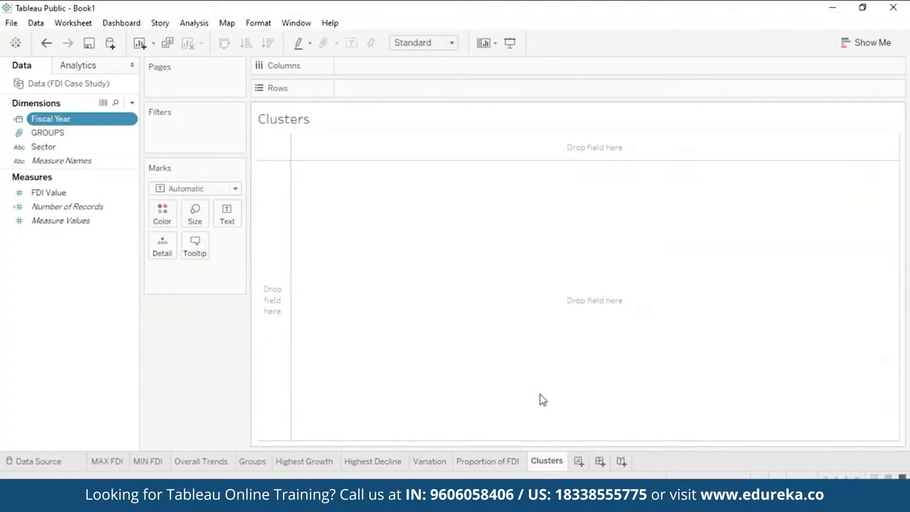
Step: Build a text table with Sector on rows and FDI Value as the displayed values
{"action": "left_click", "coordinate": [71, 206]}
{"action": "left_click_drag", "start_coordinate": [91, 153], "coordinate": [360, 88]}
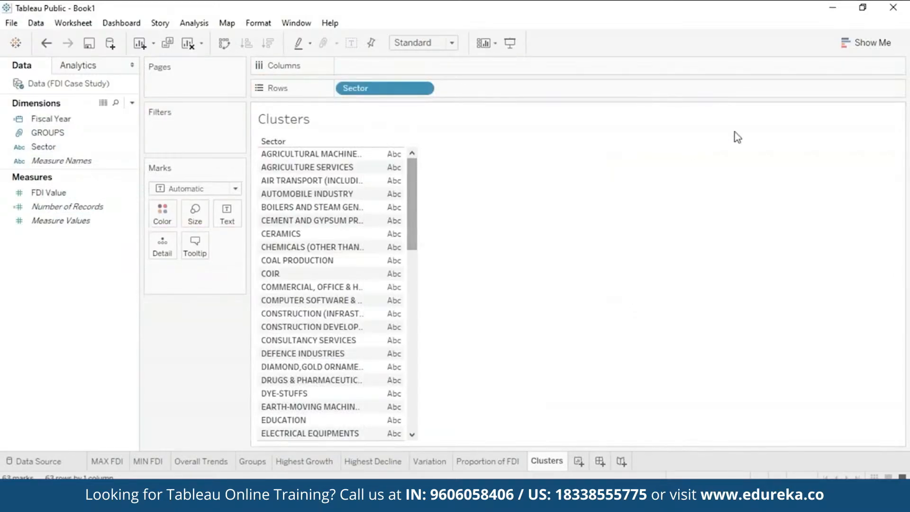
{"action": "left_click", "coordinate": [73, 207]}
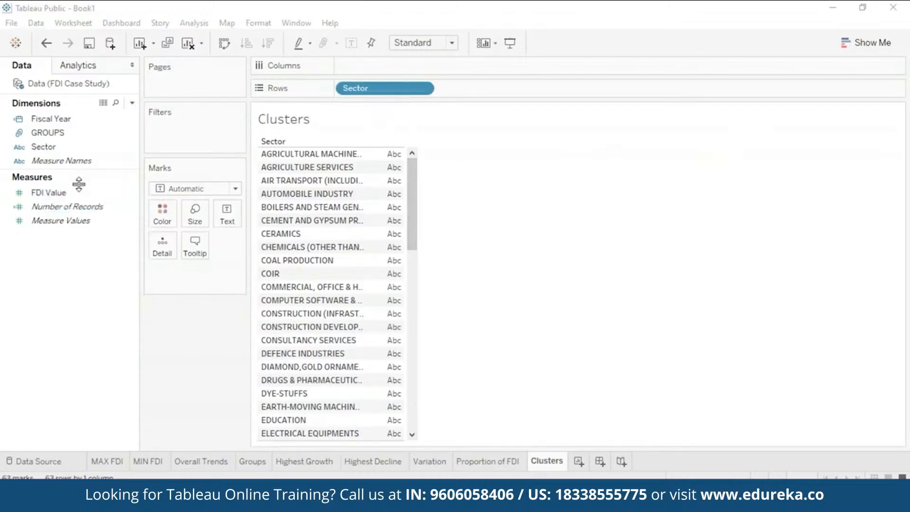
{"action": "left_click_drag", "start_coordinate": [81, 193], "coordinate": [384, 180]}
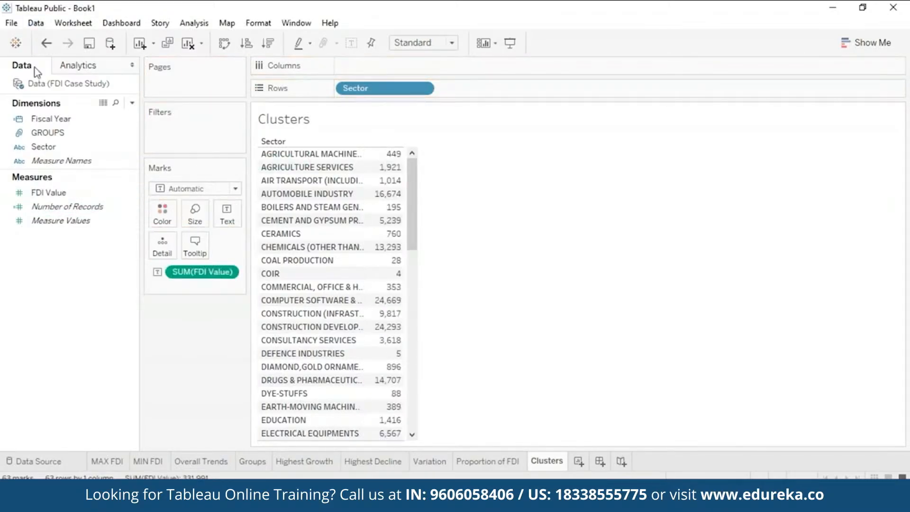
Step: Apply a Cluster model to the sector table based on FDI Value, keeping the number of clusters automatic
{"action": "left_click", "coordinate": [109, 65]}
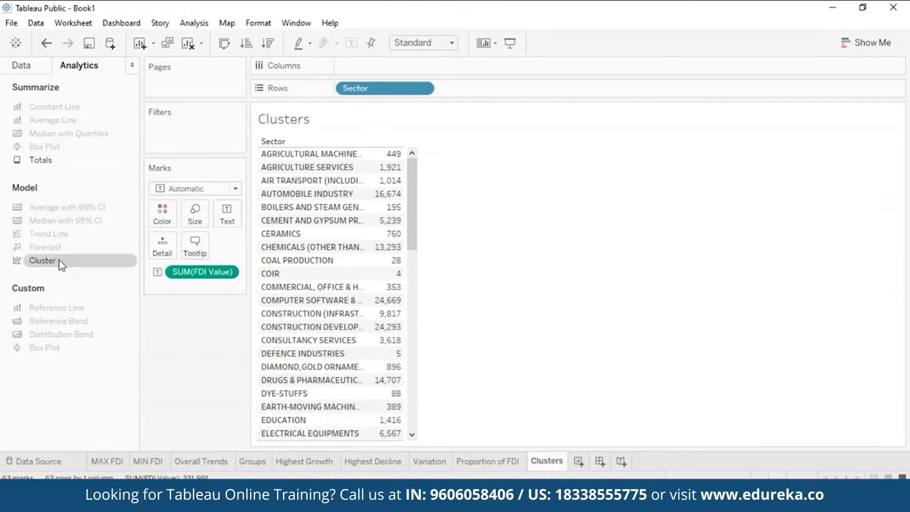
{"action": "left_click_drag", "start_coordinate": [58, 260], "coordinate": [377, 157]}
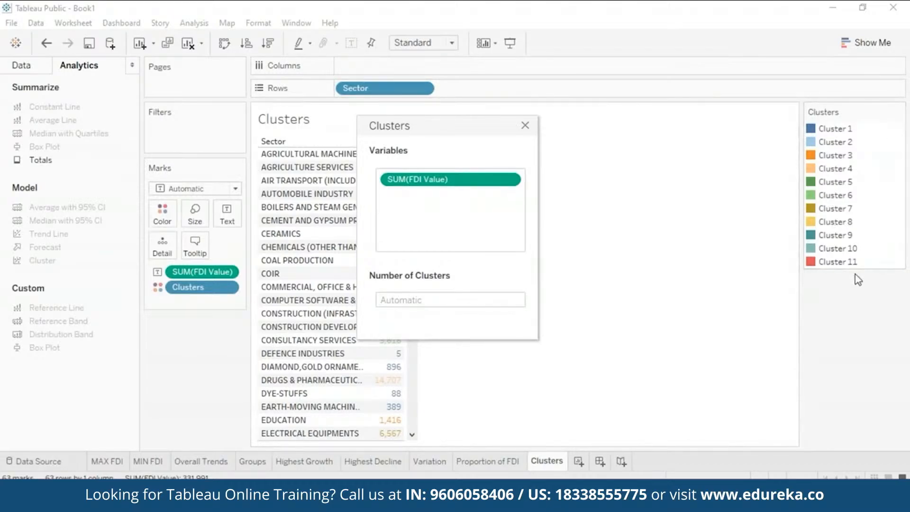
{"action": "left_click", "coordinate": [421, 300]}
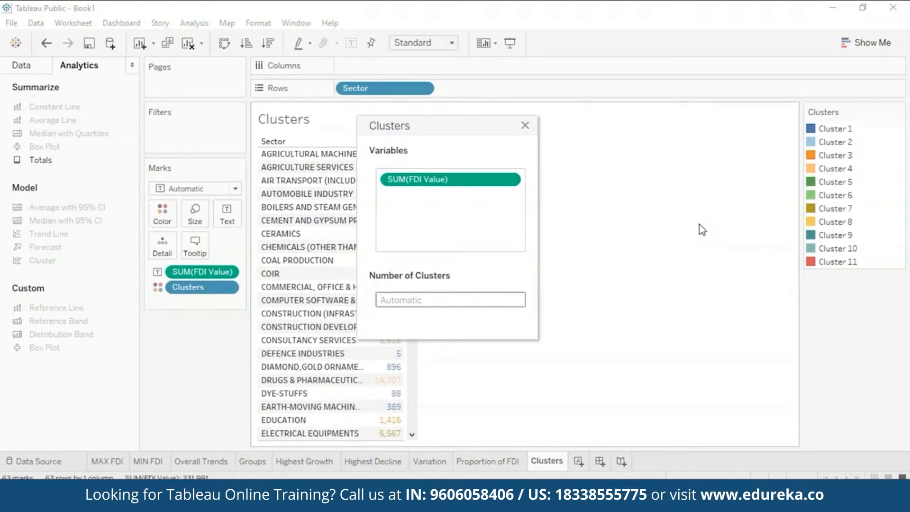
{"action": "left_click", "coordinate": [525, 127]}
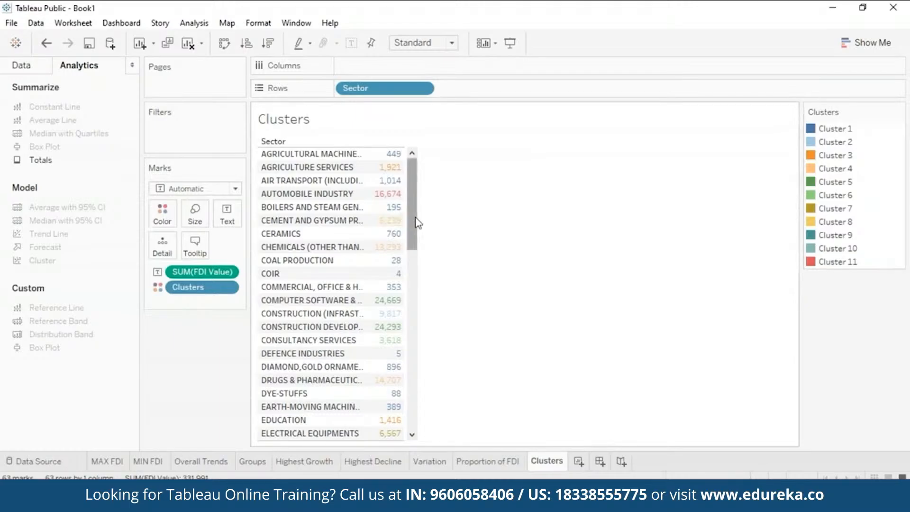
{"action": "left_click_drag", "start_coordinate": [418, 223], "coordinate": [443, 179]}
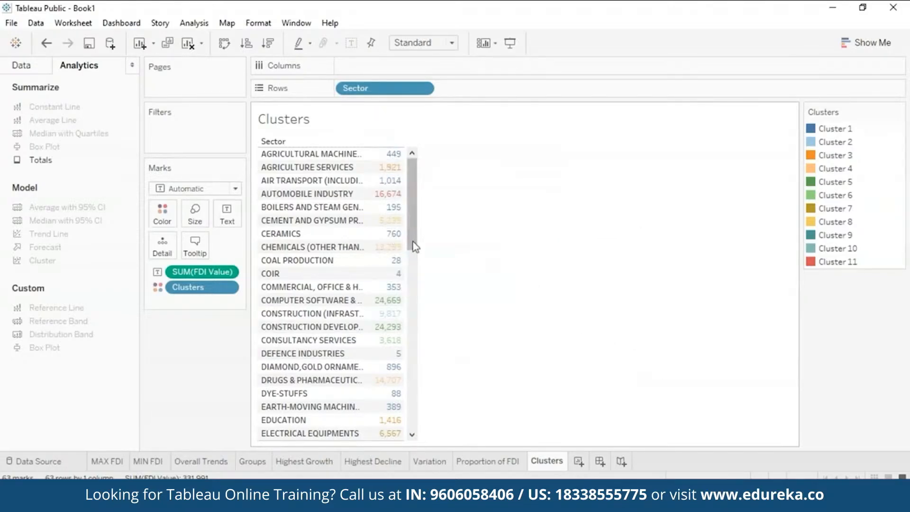
{"action": "left_click_drag", "start_coordinate": [414, 243], "coordinate": [462, 188]}
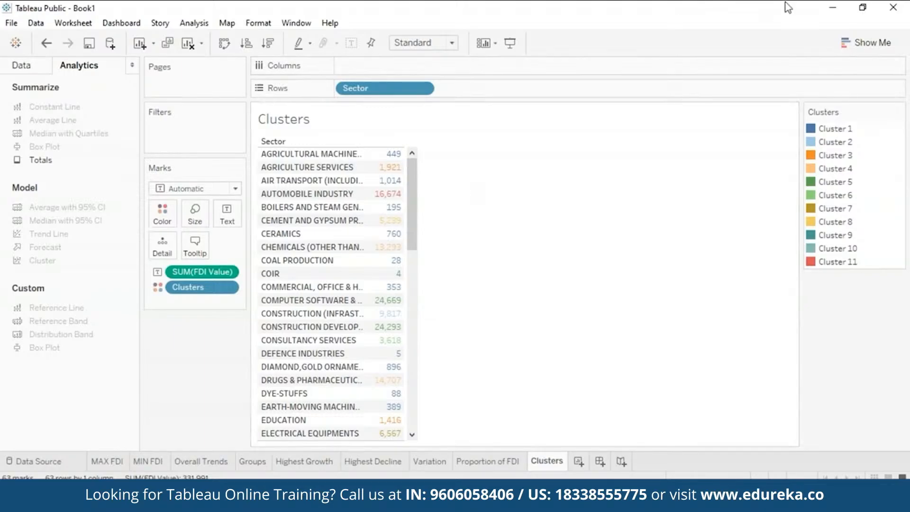
Step: Convert the clustered table to a packed bubbles chart and inspect the sector and FDI details of the larger bubbles
{"action": "left_click", "coordinate": [873, 42]}
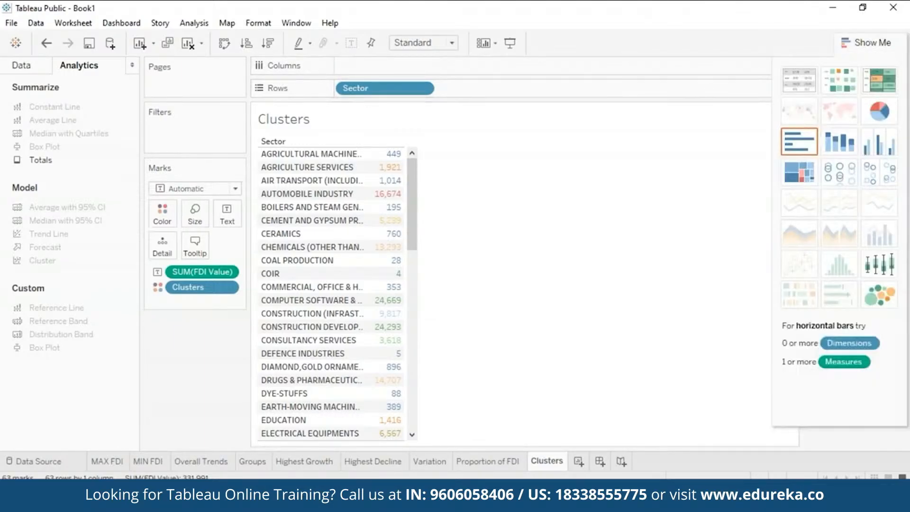
{"action": "left_click", "coordinate": [880, 297]}
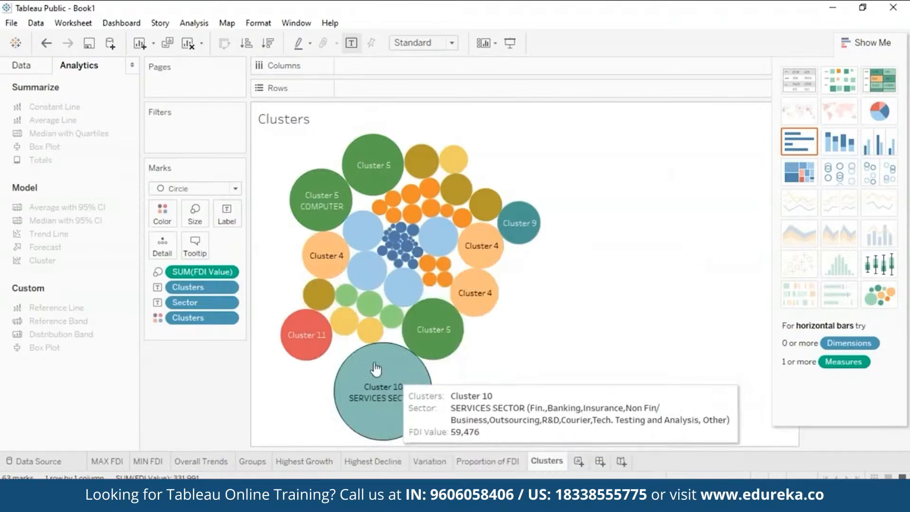
{"action": "mouse_move", "coordinate": [428, 307]}
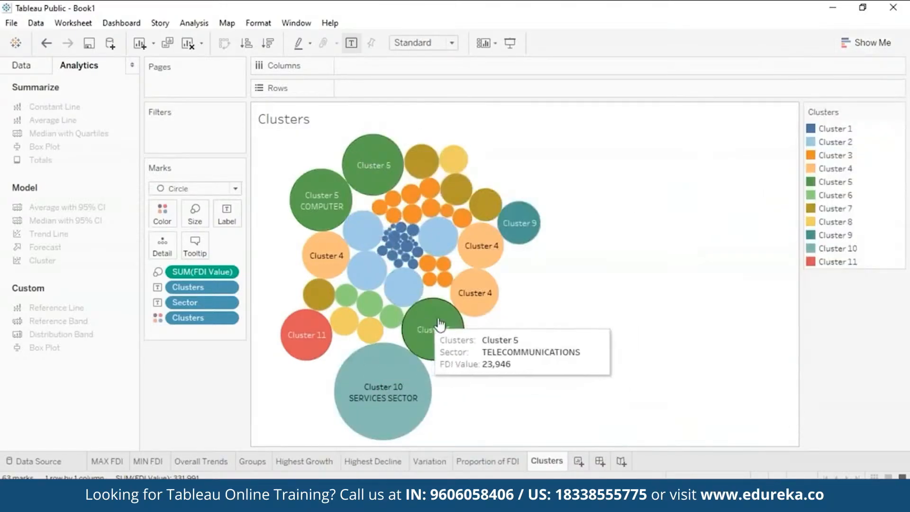
{"action": "mouse_move", "coordinate": [383, 338]}
{"action": "mouse_move", "coordinate": [462, 331]}
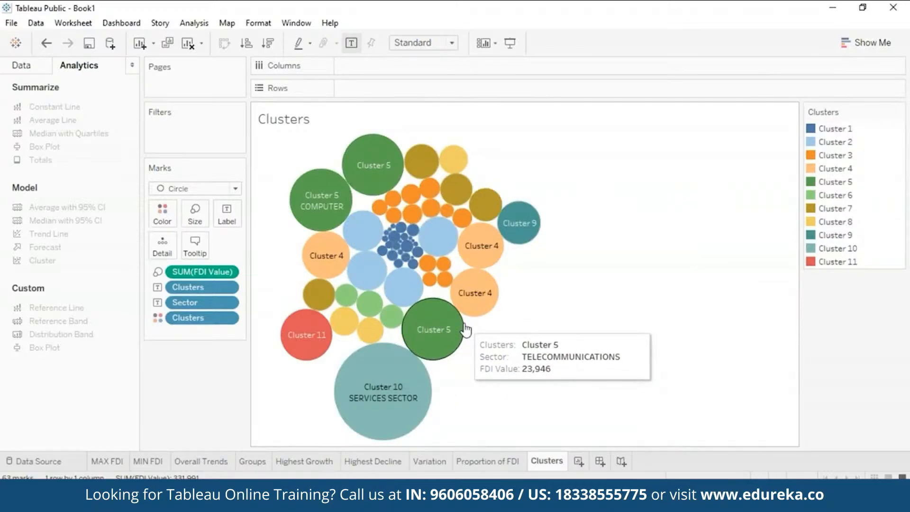
{"action": "mouse_move", "coordinate": [524, 224]}
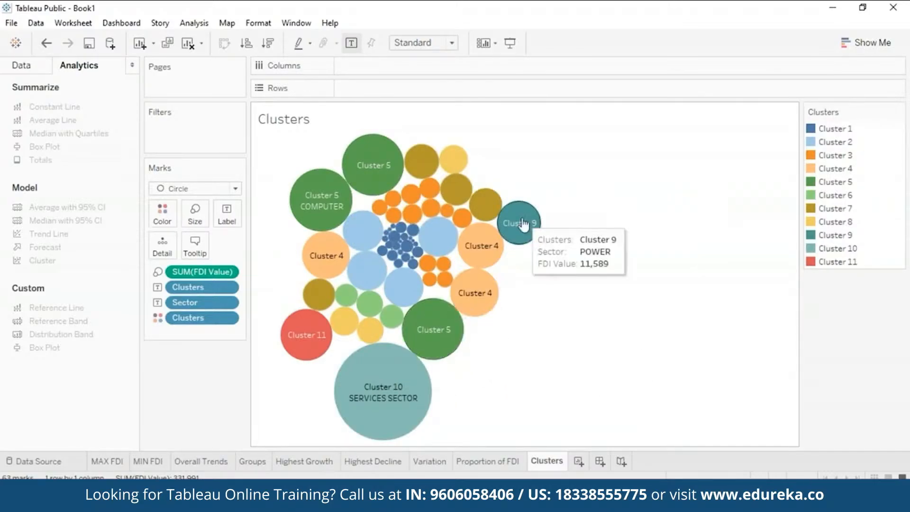
{"action": "mouse_move", "coordinate": [307, 332]}
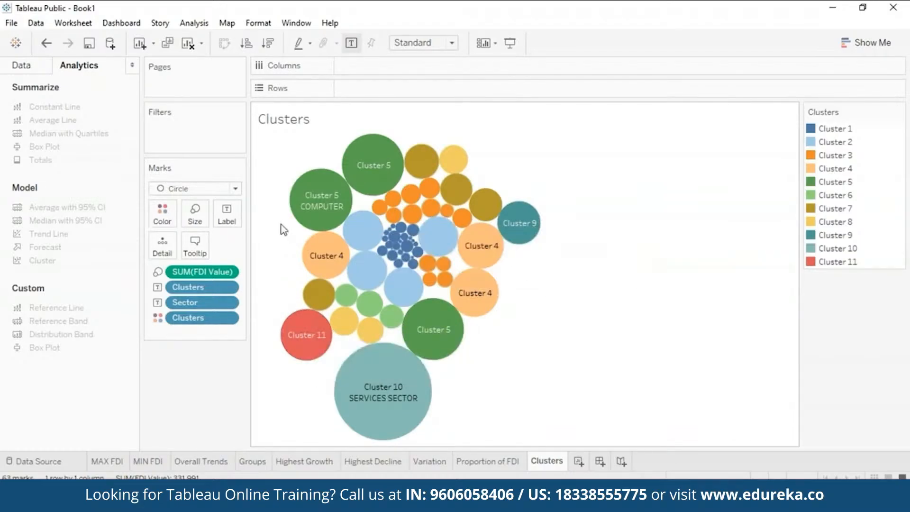
{"action": "mouse_move", "coordinate": [317, 205]}
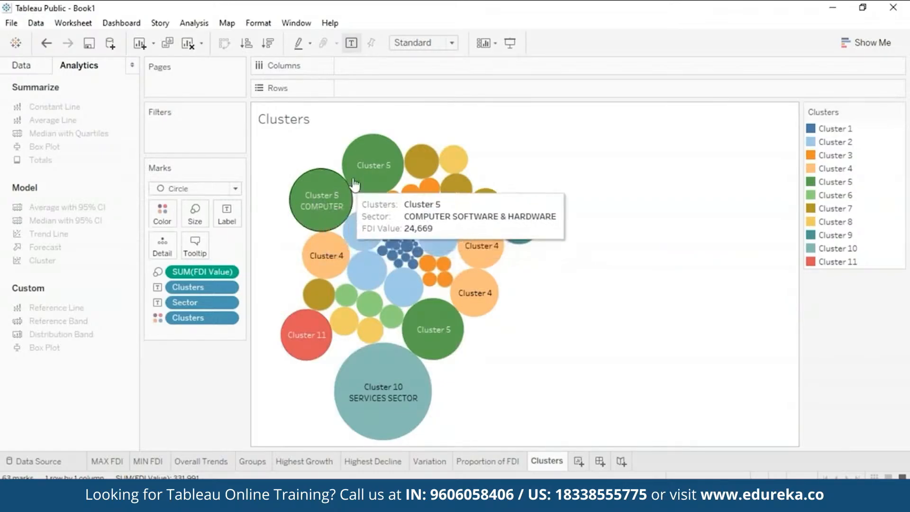
{"action": "mouse_move", "coordinate": [355, 180]}
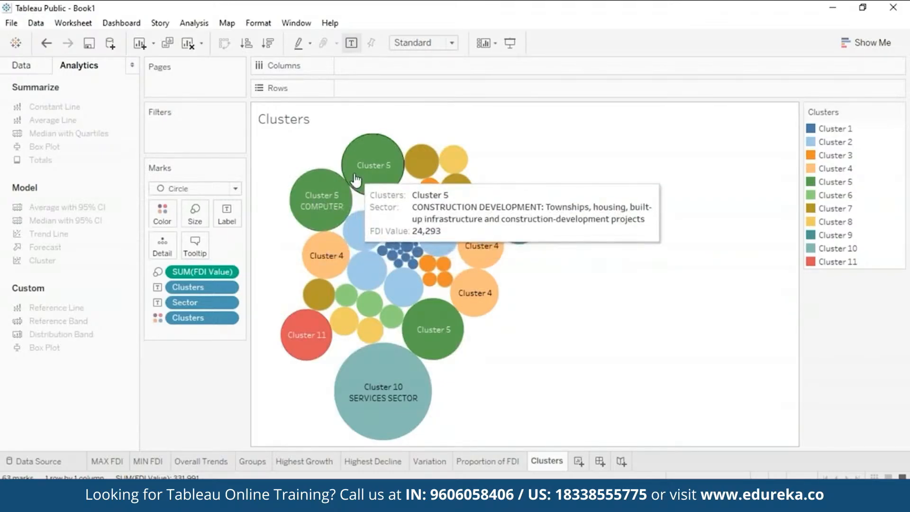
{"action": "mouse_move", "coordinate": [430, 335]}
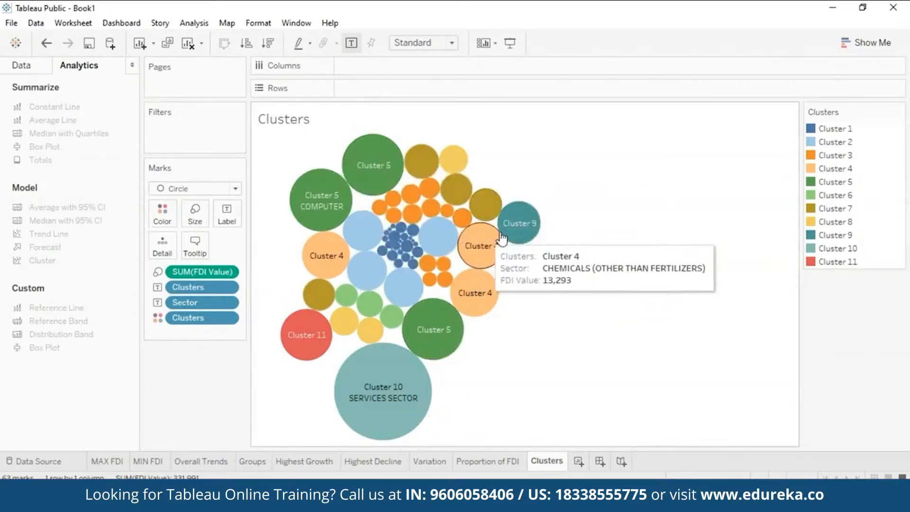
Step: Highlight Cluster 4, Cluster 6 and Cluster 9 in turn in the bubble chart and clear the highlight
{"action": "left_click", "coordinate": [812, 171]}
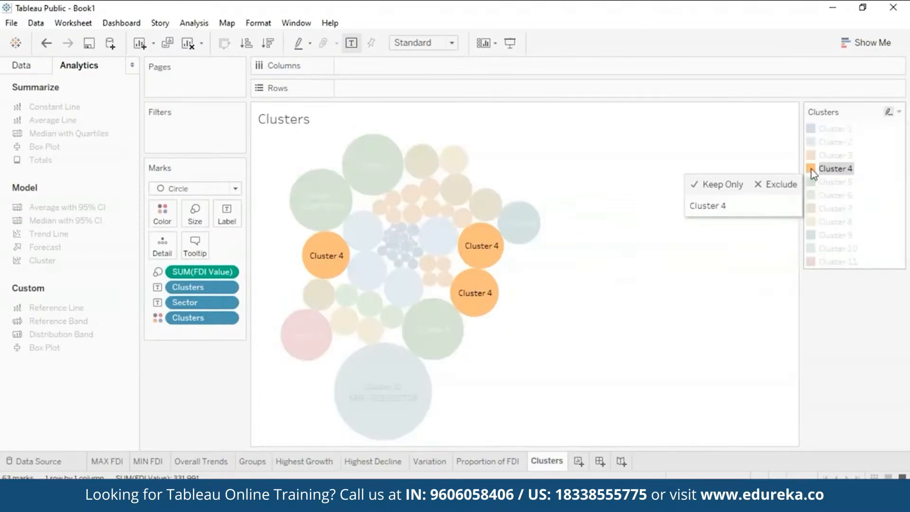
{"action": "left_click", "coordinate": [812, 195]}
{"action": "left_click", "coordinate": [817, 233]}
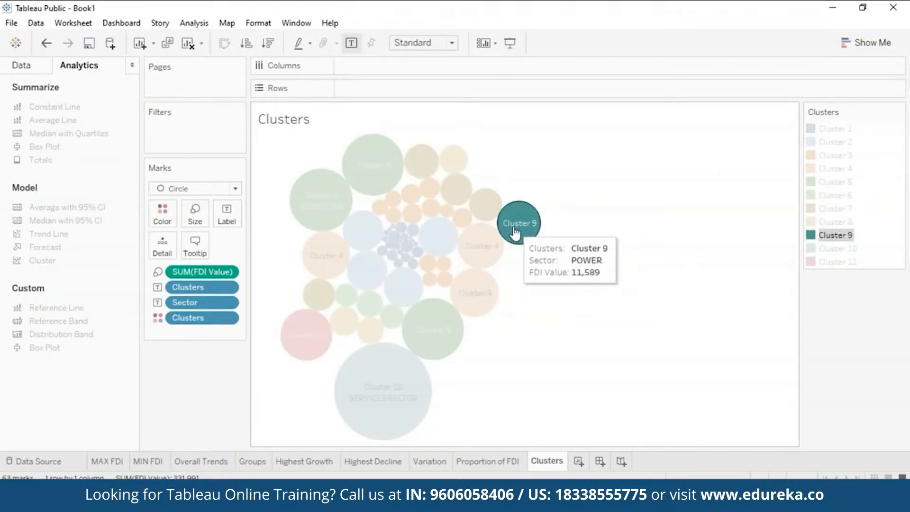
{"action": "left_click", "coordinate": [703, 372]}
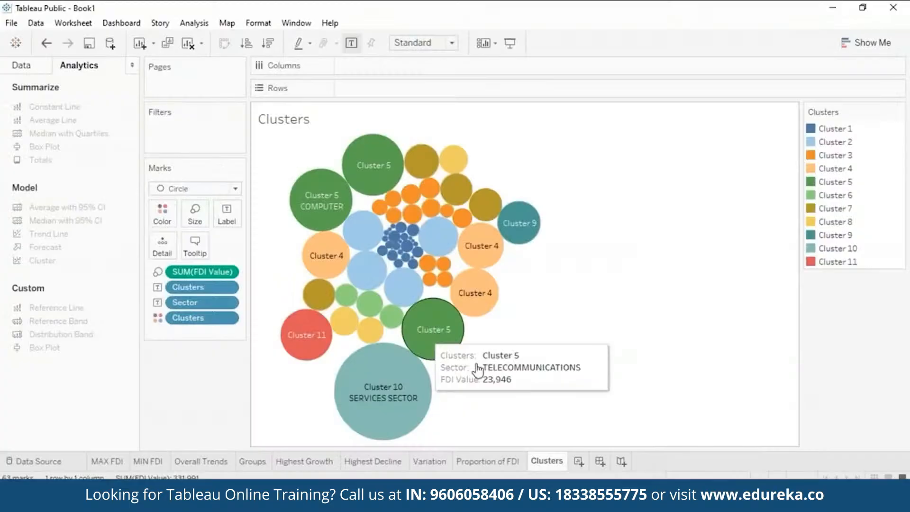
Step: Add a new worksheet and name it Trend Forecast
{"action": "left_click", "coordinate": [579, 462]}
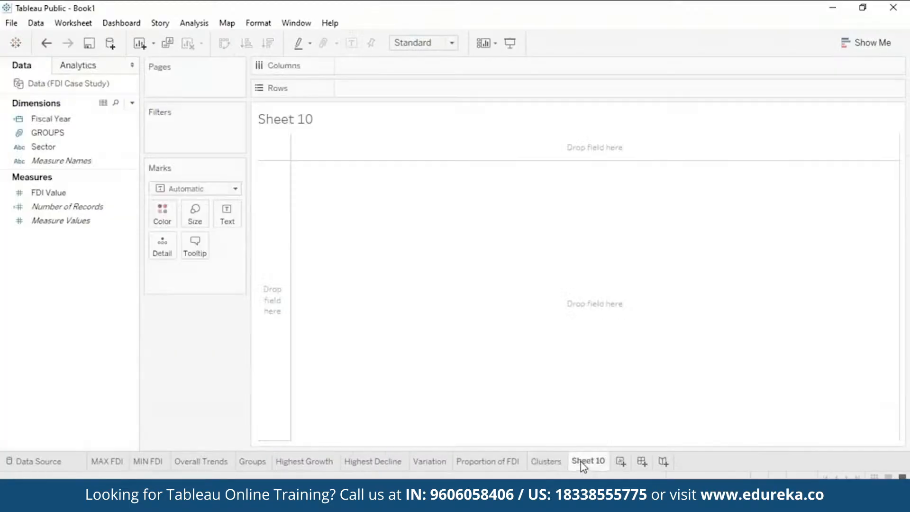
{"action": "right_click", "coordinate": [584, 462]}
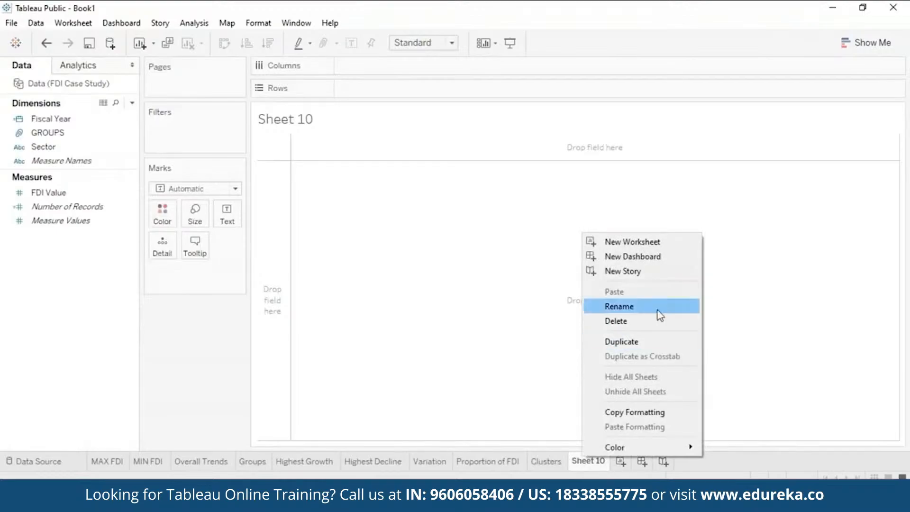
{"action": "left_click", "coordinate": [657, 308]}
{"action": "type", "text": "Trend Forecast"}
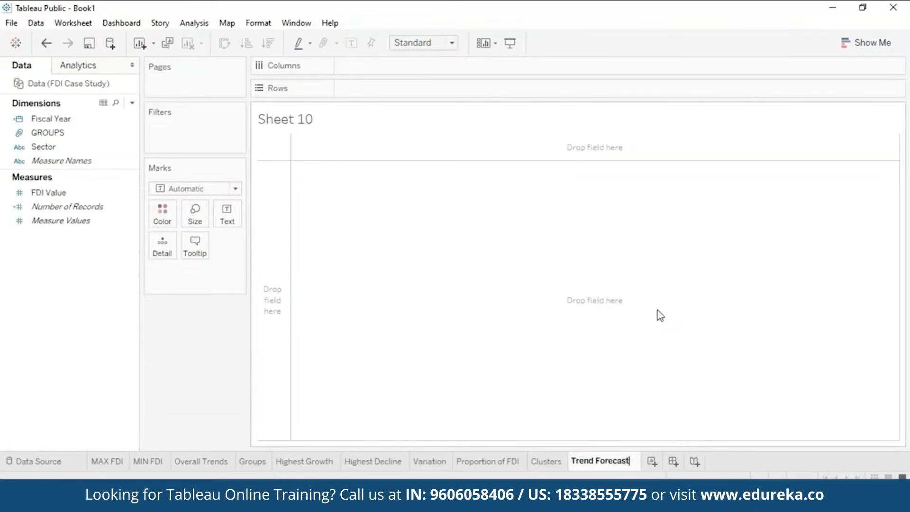
{"action": "key", "text": "Return"}
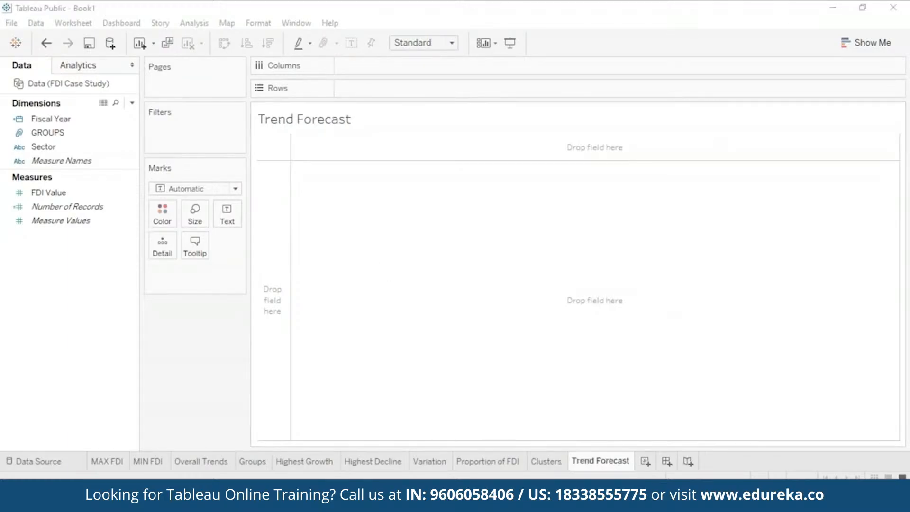
Step: Build a line chart with the year of Fiscal Year on columns and summed FDI Value on rows
{"action": "left_click", "coordinate": [75, 120]}
{"action": "left_click_drag", "start_coordinate": [77, 123], "coordinate": [412, 69]}
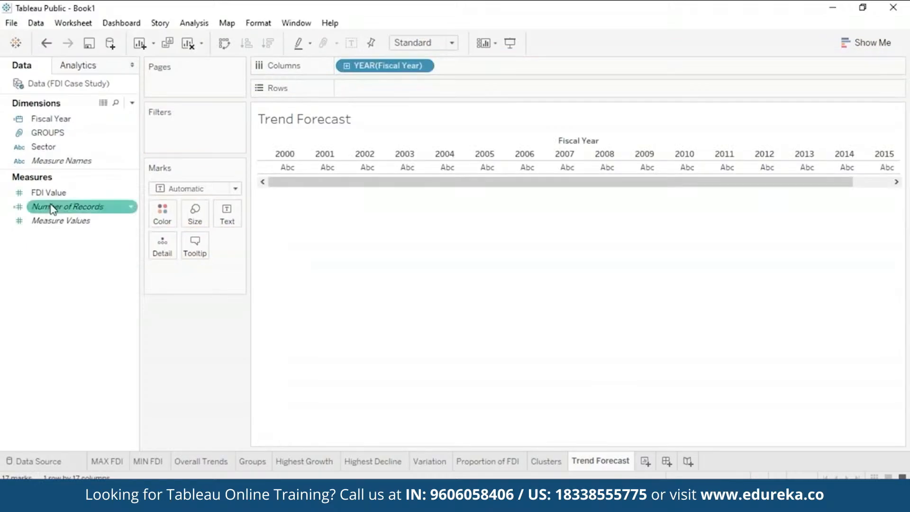
{"action": "left_click_drag", "start_coordinate": [57, 192], "coordinate": [358, 87]}
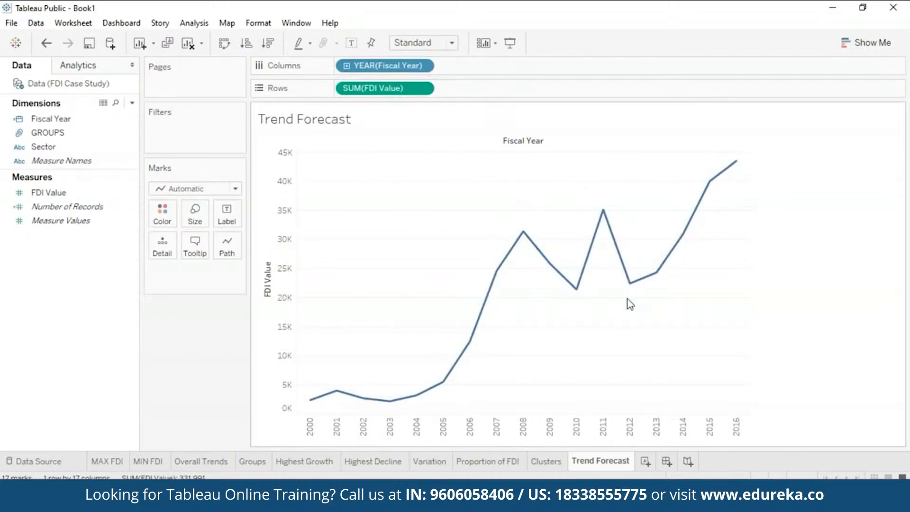
Step: Add a Forecast model to the yearly FDI Value line chart and examine the estimated years
{"action": "left_click", "coordinate": [96, 70]}
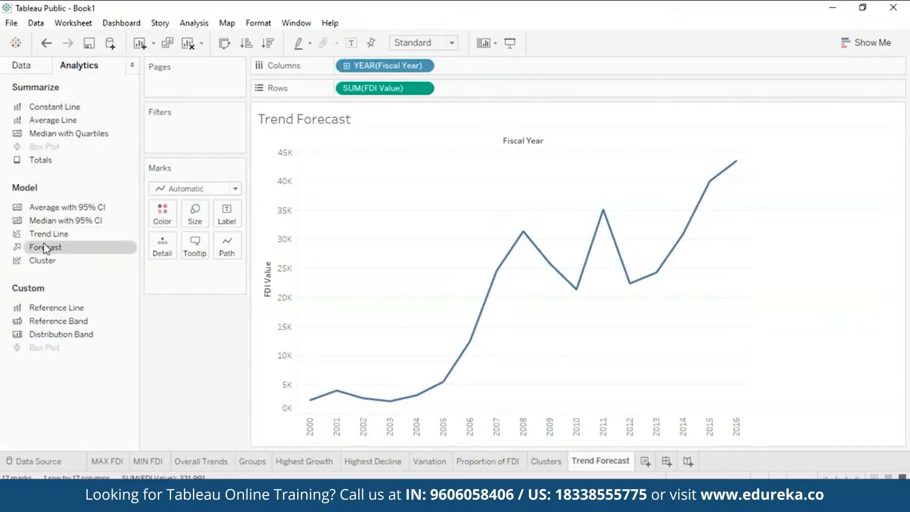
{"action": "left_click_drag", "start_coordinate": [45, 246], "coordinate": [382, 172]}
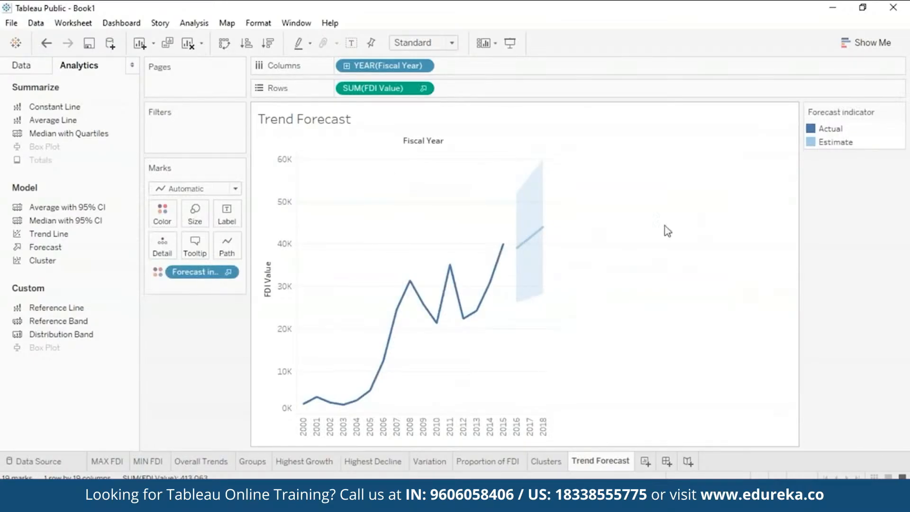
{"action": "mouse_move", "coordinate": [527, 247]}
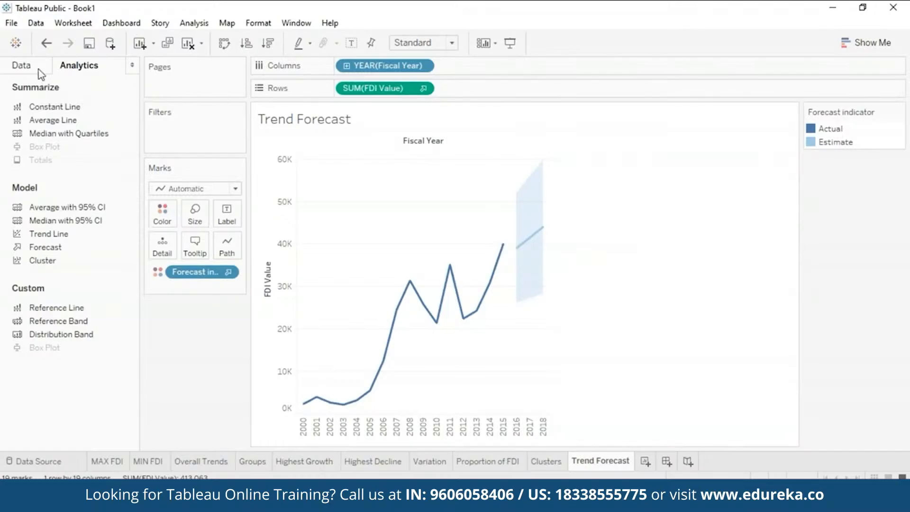
Step: Show a Sector filter, limit it to COMPUTER SOFTWARE & HARDWARE, and compare that sector's actual and estimated FDI values
{"action": "left_click", "coordinate": [22, 65]}
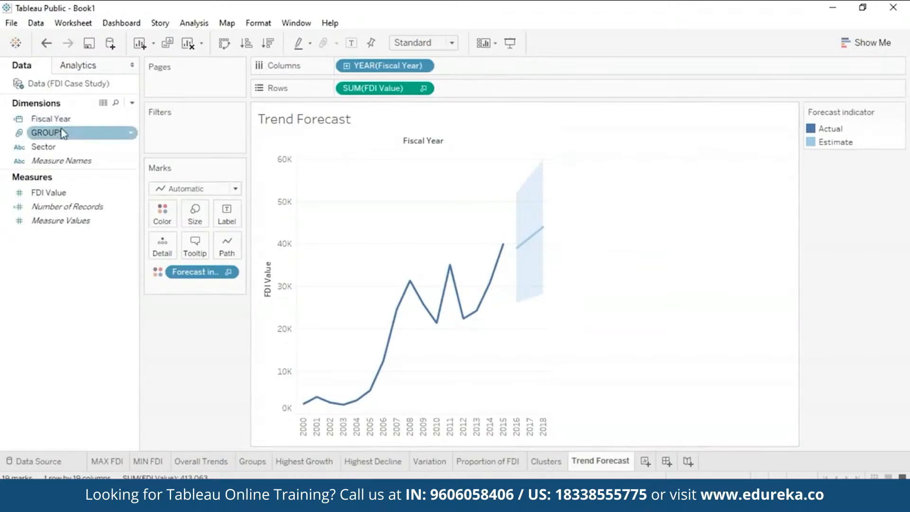
{"action": "left_click", "coordinate": [130, 148]}
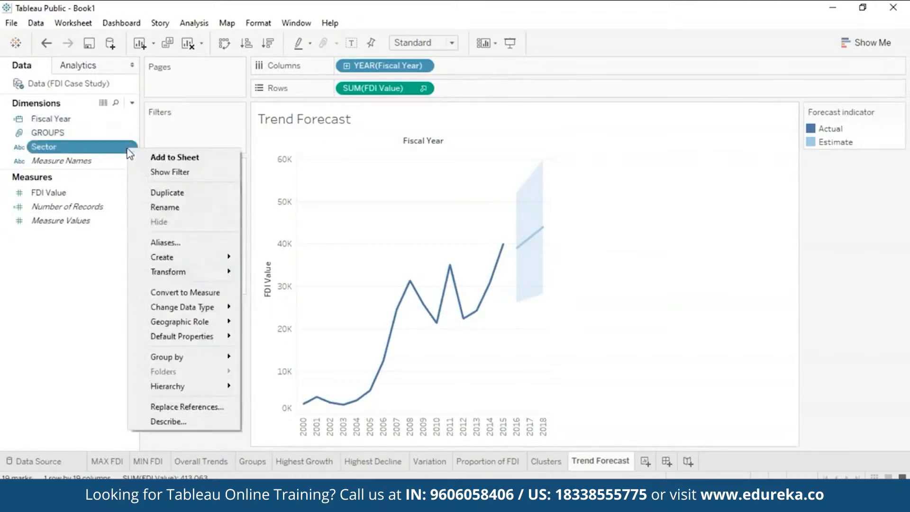
{"action": "left_click", "coordinate": [169, 175]}
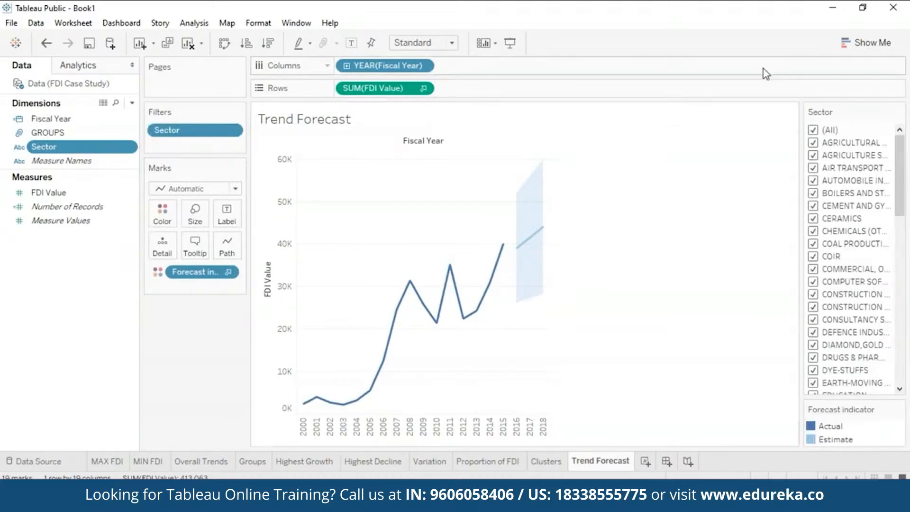
{"action": "left_click", "coordinate": [813, 130]}
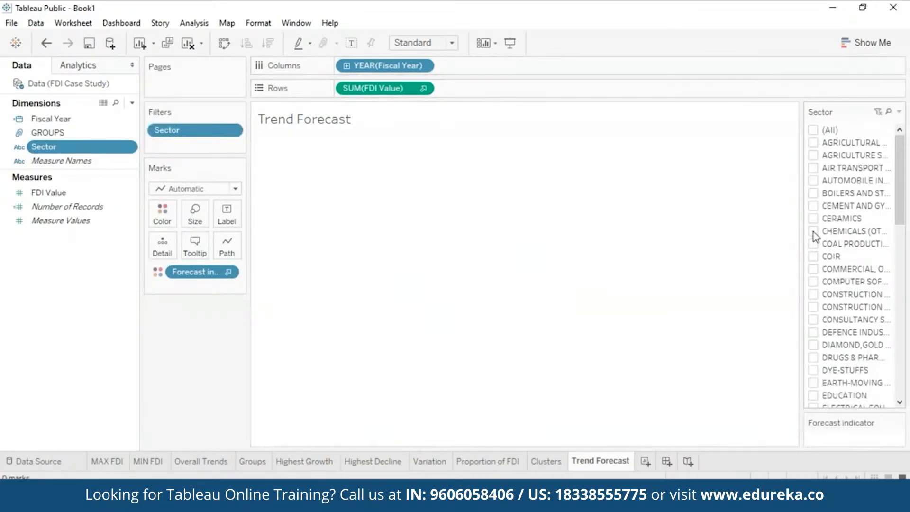
{"action": "left_click", "coordinate": [814, 282]}
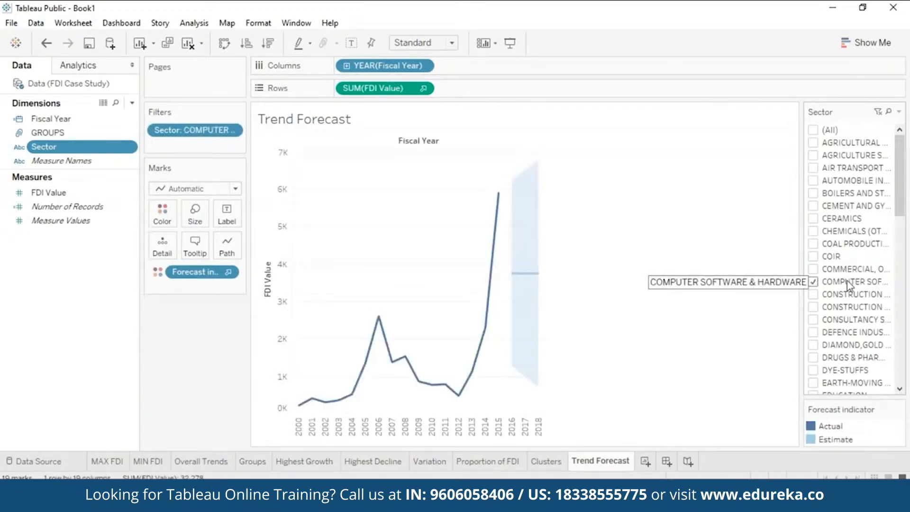
{"action": "mouse_move", "coordinate": [498, 196]}
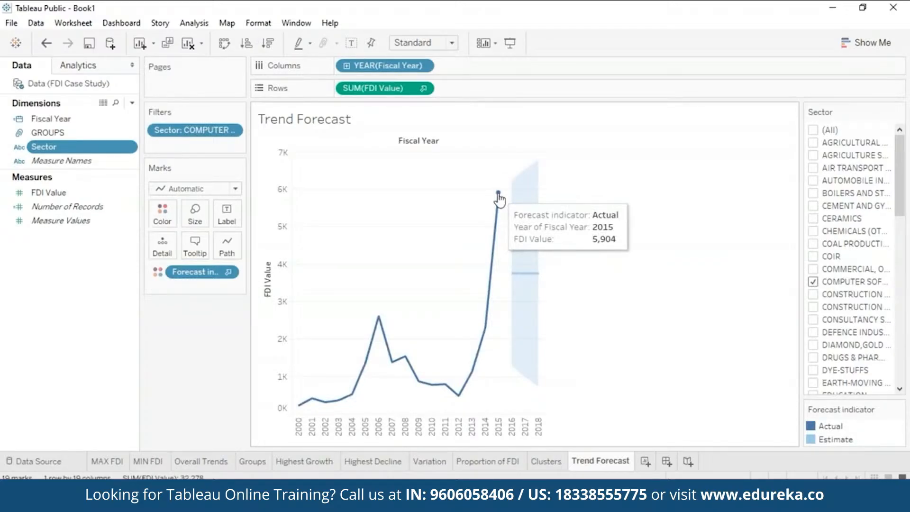
{"action": "mouse_move", "coordinate": [512, 279]}
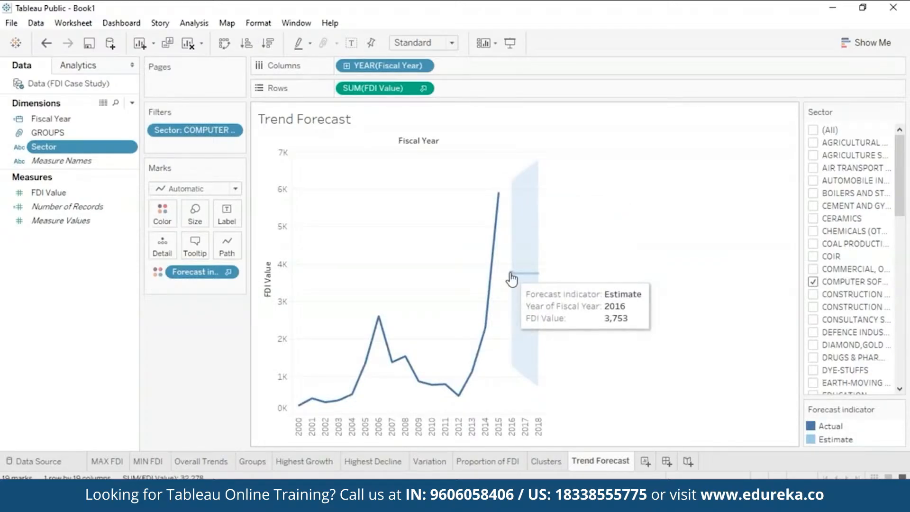
{"action": "mouse_move", "coordinate": [543, 278]}
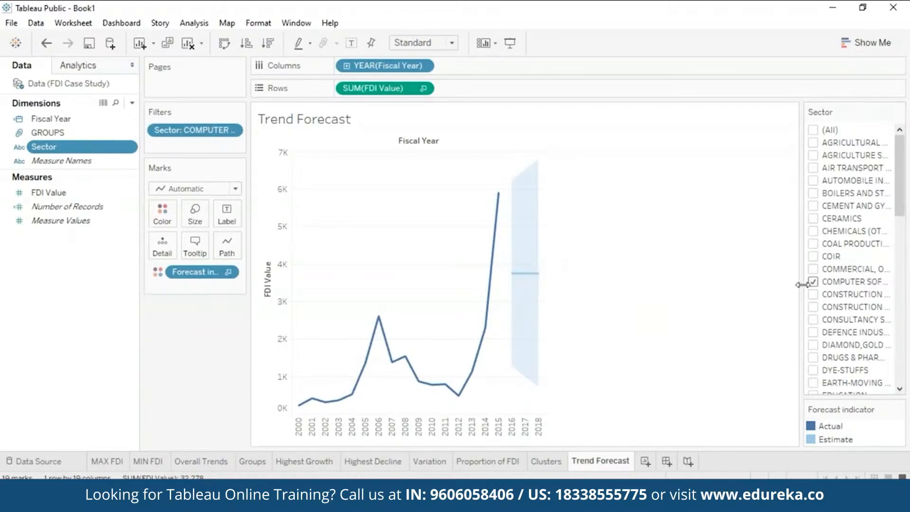
Step: Replace the filtered sector with SERVICES SECTOR, found by searching the filter for "ser", and examine its forecast
{"action": "left_click", "coordinate": [813, 282]}
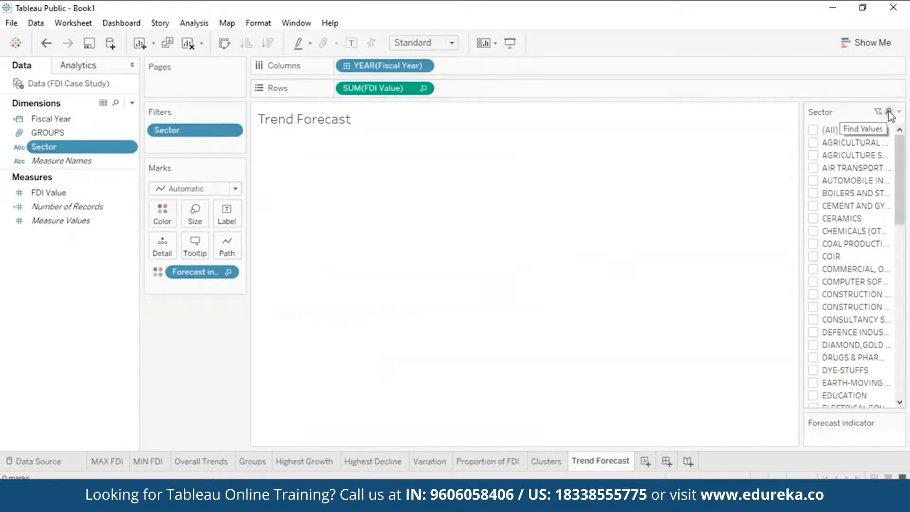
{"action": "left_click", "coordinate": [890, 113]}
{"action": "type", "text": "ser"}
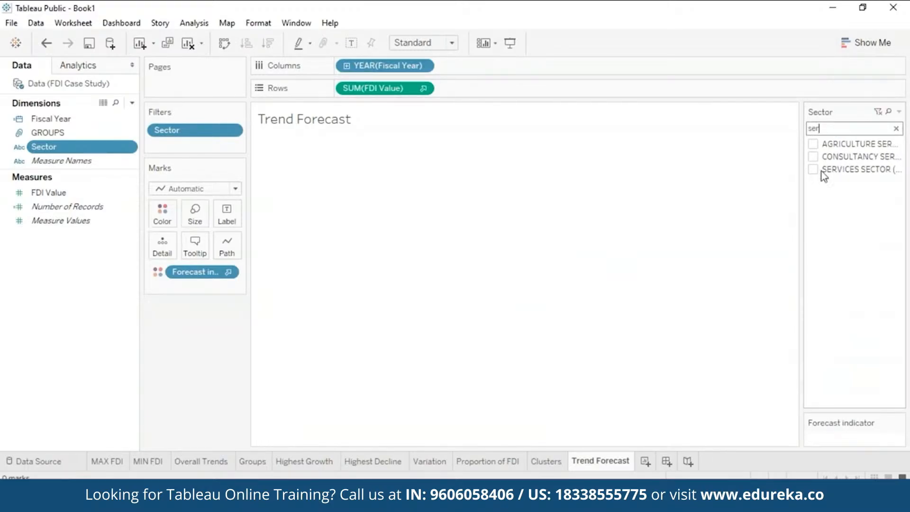
{"action": "left_click", "coordinate": [813, 170]}
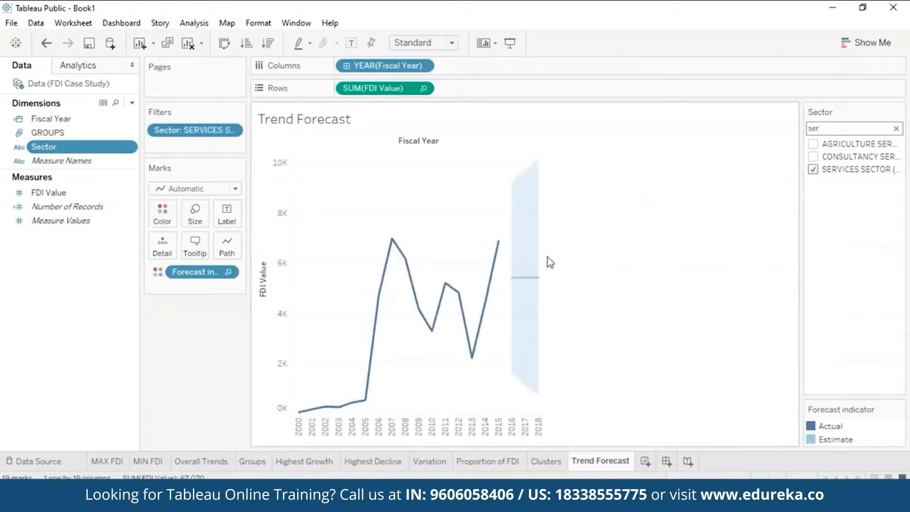
{"action": "mouse_move", "coordinate": [523, 280]}
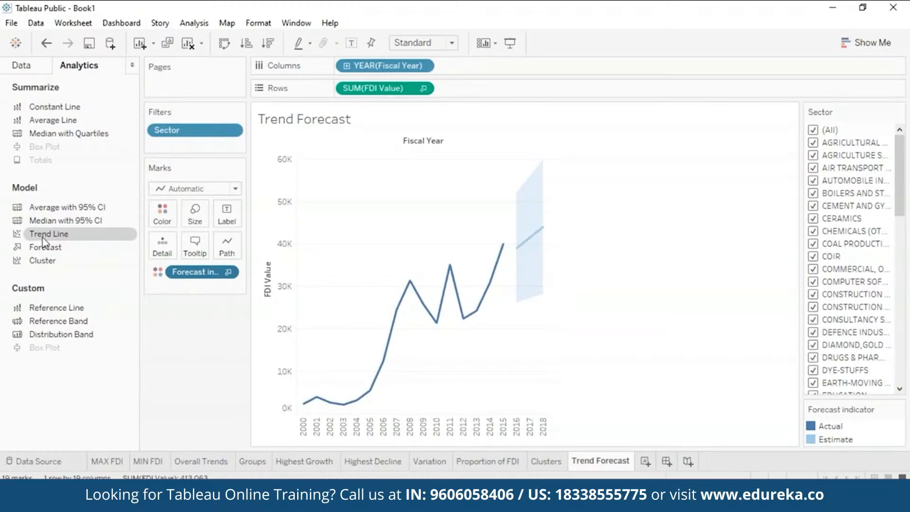
Step: Add a trend line to the all-sector FDI forecast chart
{"action": "left_click_drag", "start_coordinate": [42, 238], "coordinate": [382, 159]}
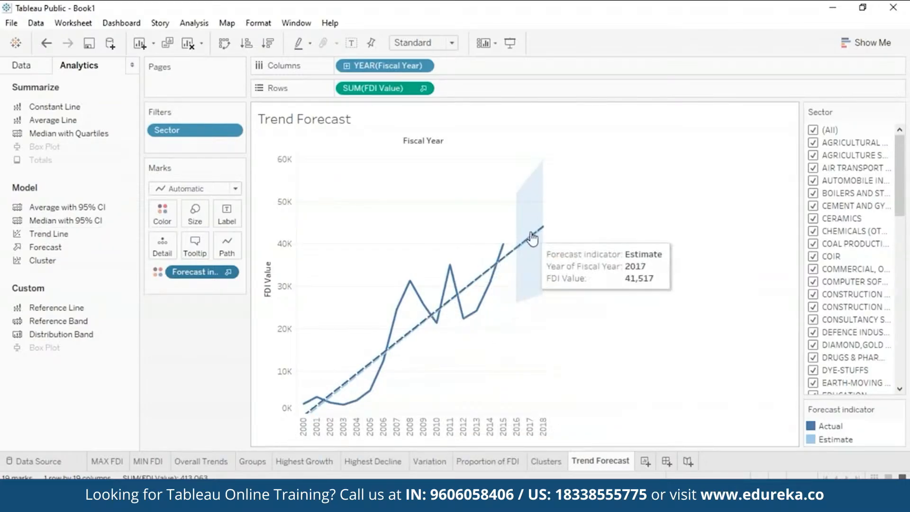
{"action": "mouse_move", "coordinate": [512, 258]}
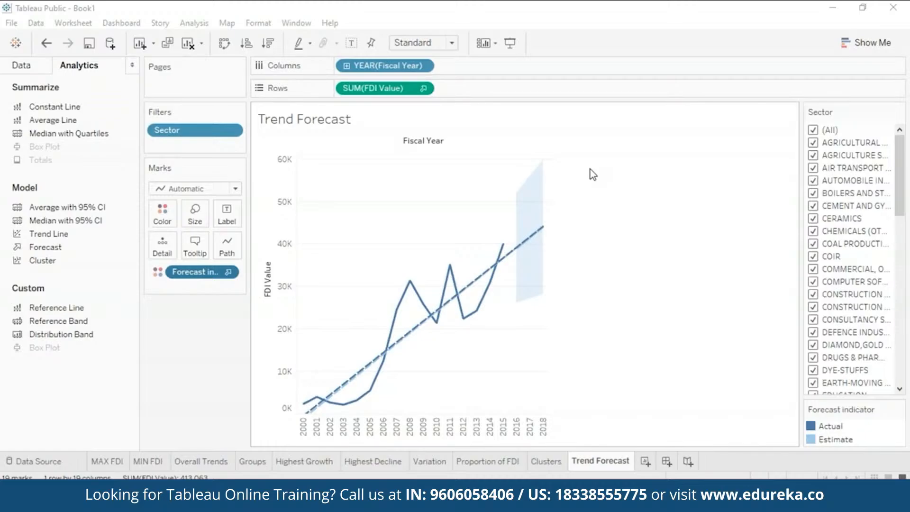
Step: Create a dashboard with the Proportion of FDI sheet above the Trend Forecast sheet, keeping the Sector filter alongside
{"action": "left_click", "coordinate": [667, 462]}
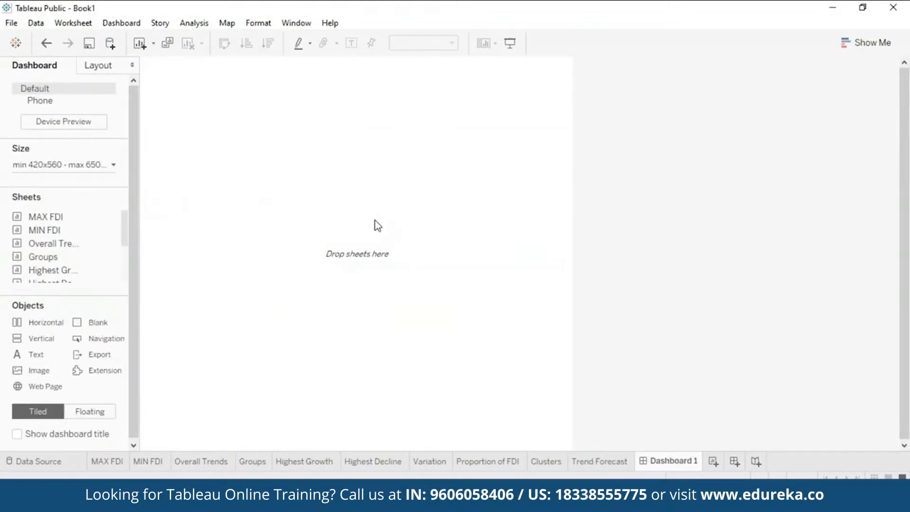
{"action": "left_click_drag", "start_coordinate": [54, 323], "coordinate": [388, 446]}
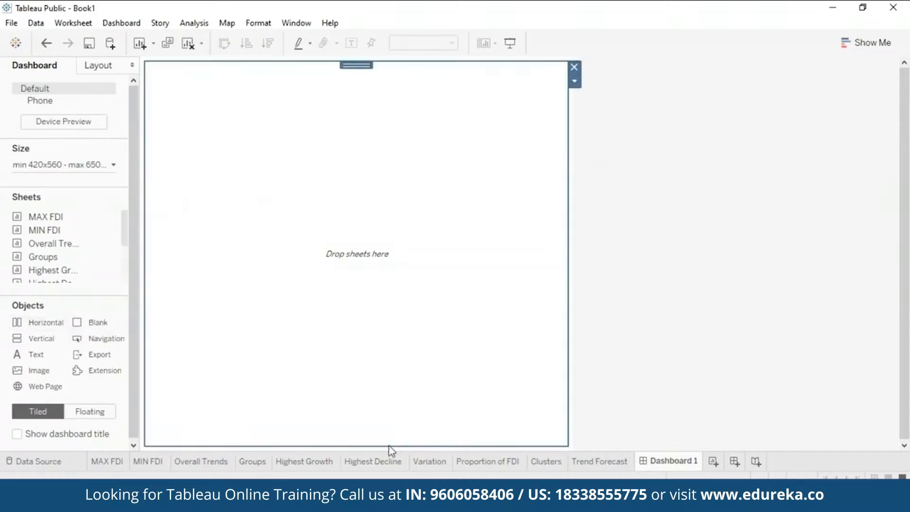
{"action": "scroll", "coordinate": [124, 267], "scroll_direction": "down", "scroll_amount": 2}
{"action": "left_click_drag", "start_coordinate": [124, 267], "coordinate": [124, 274]}
{"action": "left_click_drag", "start_coordinate": [52, 248], "coordinate": [356, 253]}
{"action": "left_click_drag", "start_coordinate": [569, 213], "coordinate": [549, 214]}
{"action": "left_click", "coordinate": [575, 67]}
{"action": "left_click_drag", "start_coordinate": [53, 275], "coordinate": [356, 331]}
{"action": "left_click", "coordinate": [562, 131]}
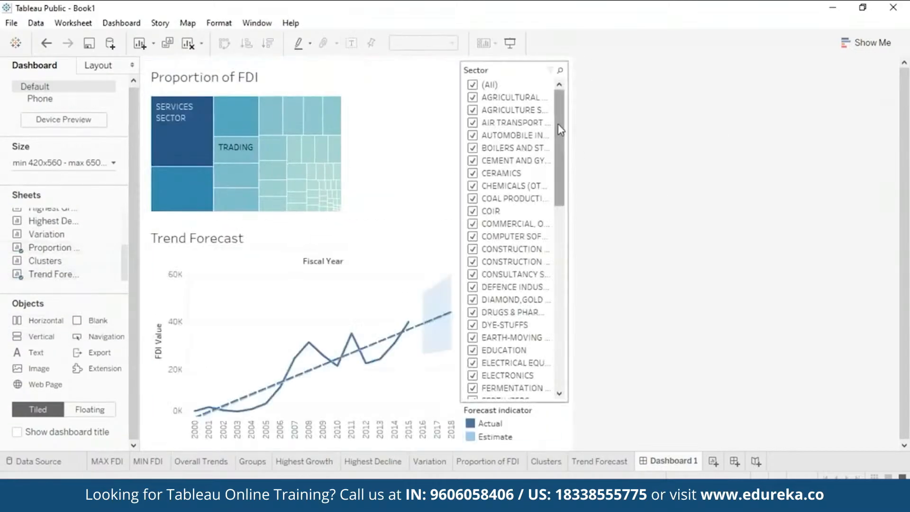
Step: Create a second dashboard with Overall Trends on top and Highest Decline and Highest Growth side by side beneath it
{"action": "left_click_drag", "start_coordinate": [124, 261], "coordinate": [124, 225]}
{"action": "left_click_drag", "start_coordinate": [54, 242], "coordinate": [635, 219]}
{"action": "left_click", "coordinate": [734, 461]}
{"action": "left_click_drag", "start_coordinate": [54, 242], "coordinate": [303, 254]}
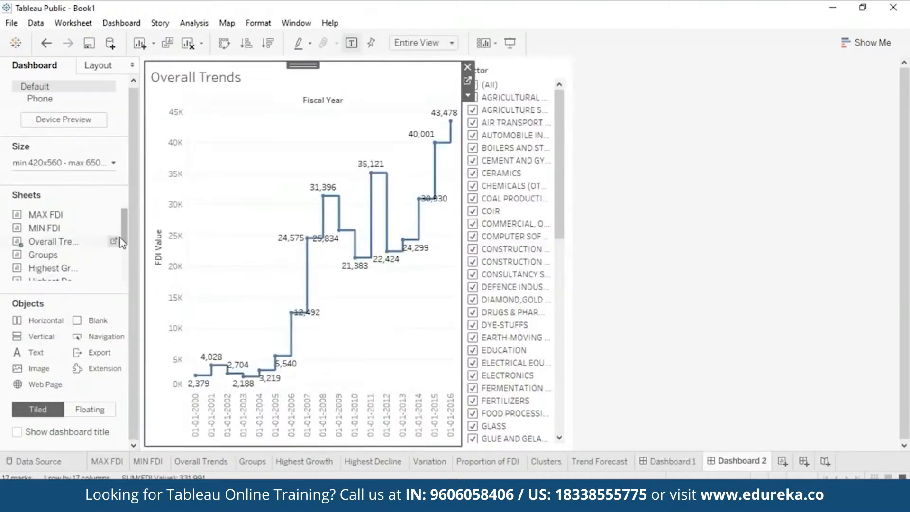
{"action": "left_click_drag", "start_coordinate": [124, 235], "coordinate": [125, 242]}
{"action": "left_click_drag", "start_coordinate": [53, 255], "coordinate": [304, 379]}
{"action": "left_click_drag", "start_coordinate": [53, 268], "coordinate": [180, 351]}
{"action": "left_click", "coordinate": [294, 385]}
{"action": "left_click_drag", "start_coordinate": [293, 385], "coordinate": [232, 385]}
Step: Add the Clusters sheet beside Proportion of FDI on Dashboard 1
{"action": "left_click", "coordinate": [669, 461]}
{"action": "left_click_drag", "start_coordinate": [124, 233], "coordinate": [124, 262]}
{"action": "left_click_drag", "start_coordinate": [45, 261], "coordinate": [403, 151]}
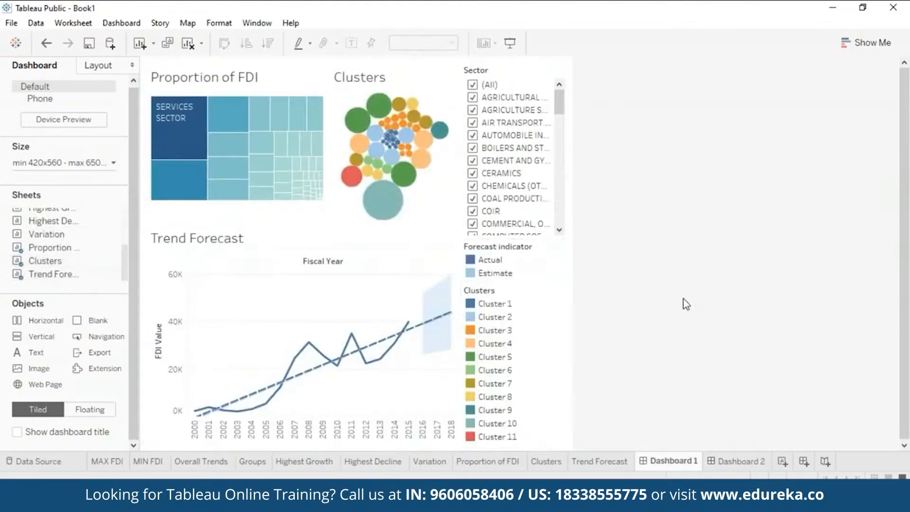
Step: Add the heading "Insights on FDI Data" as an enlarged text object across the top of Dashboard 1
{"action": "left_click_drag", "start_coordinate": [36, 353], "coordinate": [279, 188]}
{"action": "type", "text": "Insights on FDI Data"}
{"action": "left_click", "coordinate": [413, 165]}
{"action": "left_click", "coordinate": [398, 275]}
{"action": "left_click", "coordinate": [550, 335]}
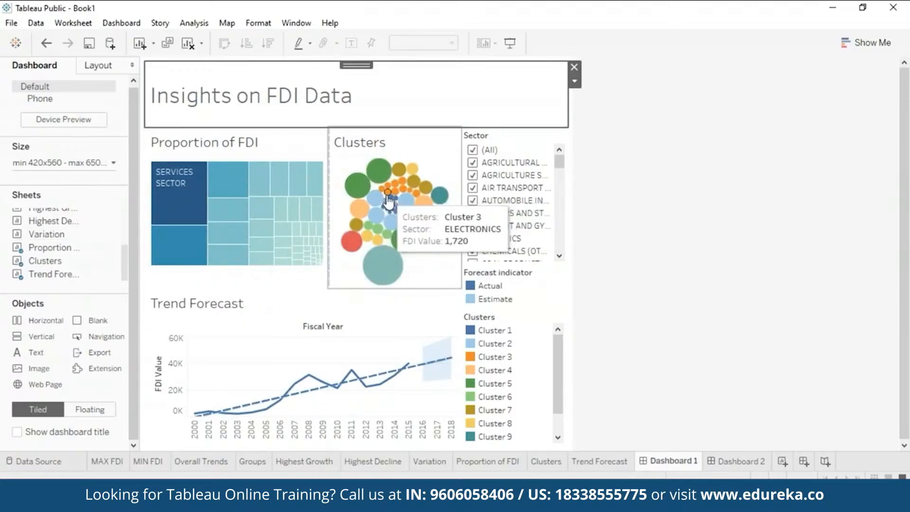
Step: Review the trend, decline and growth views on Dashboard 2 and return to Dashboard 1
{"action": "left_click", "coordinate": [731, 462]}
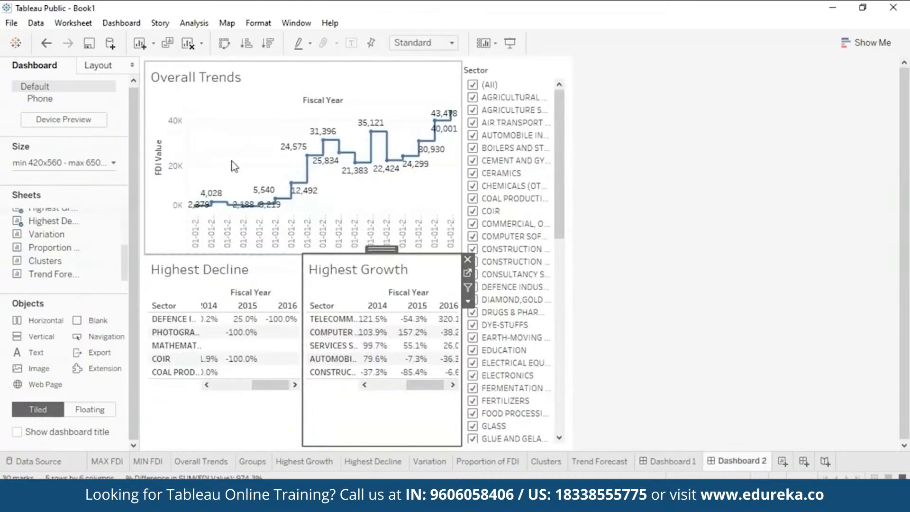
{"action": "mouse_move", "coordinate": [395, 313]}
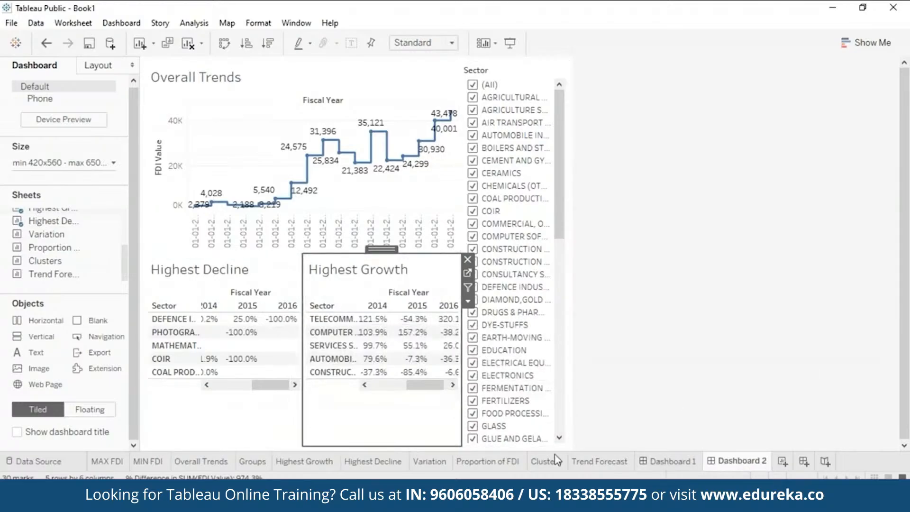
{"action": "left_click", "coordinate": [676, 462]}
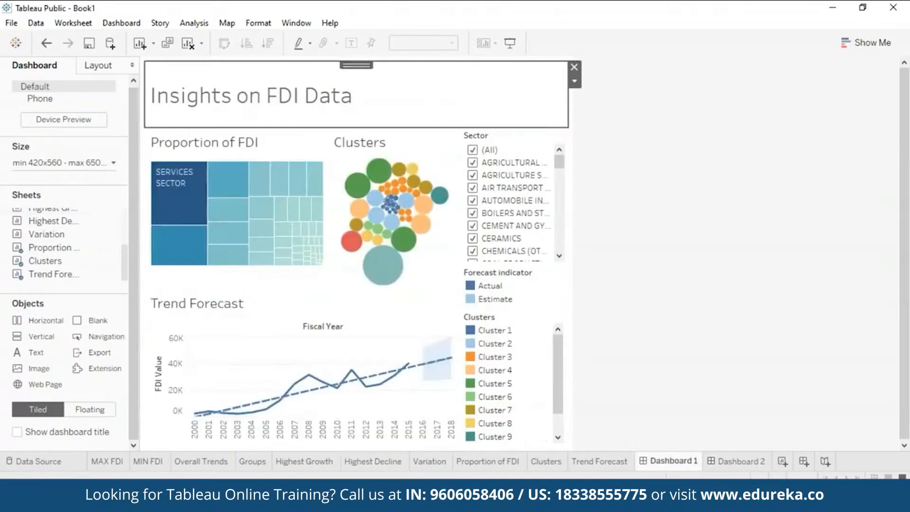
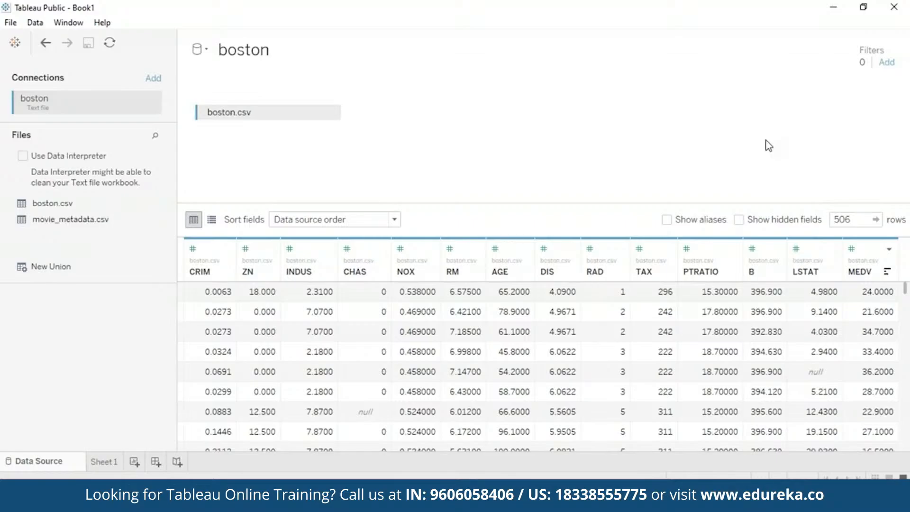
Step: Replace Sheet 1's title with the pasted size 10 list of variable descriptions, from "CRIM per capita crime ratio" to "MEDV Median Value of homes"
{"action": "left_click", "coordinate": [102, 461]}
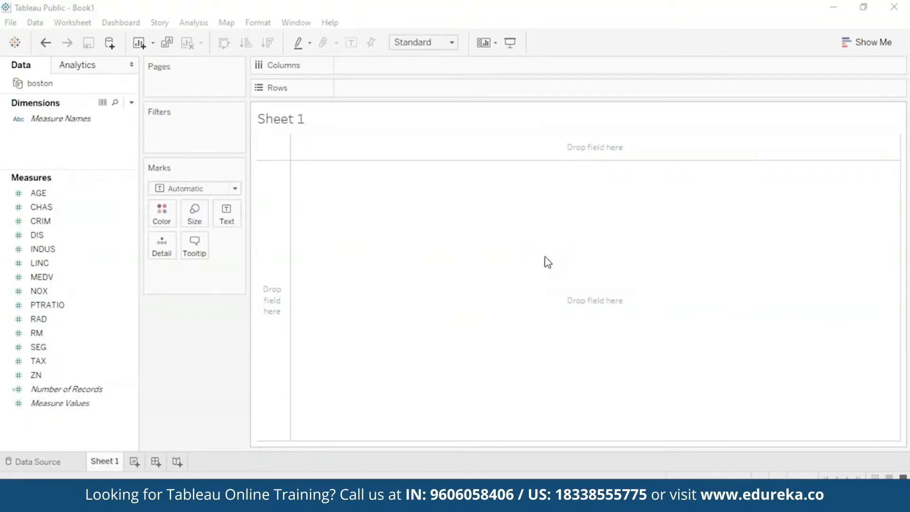
{"action": "double_click", "coordinate": [286, 119]}
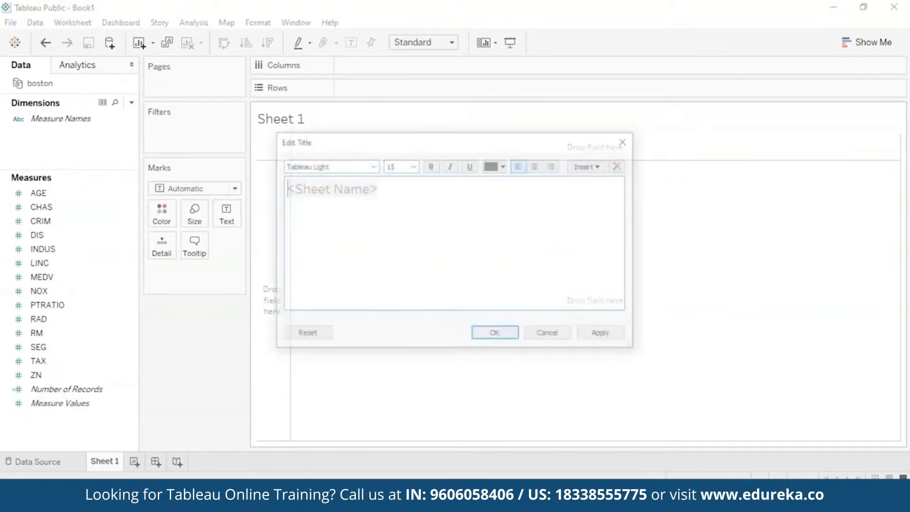
{"action": "key", "text": "ctrl+v"}
{"action": "key", "text": "ctrl+a"}
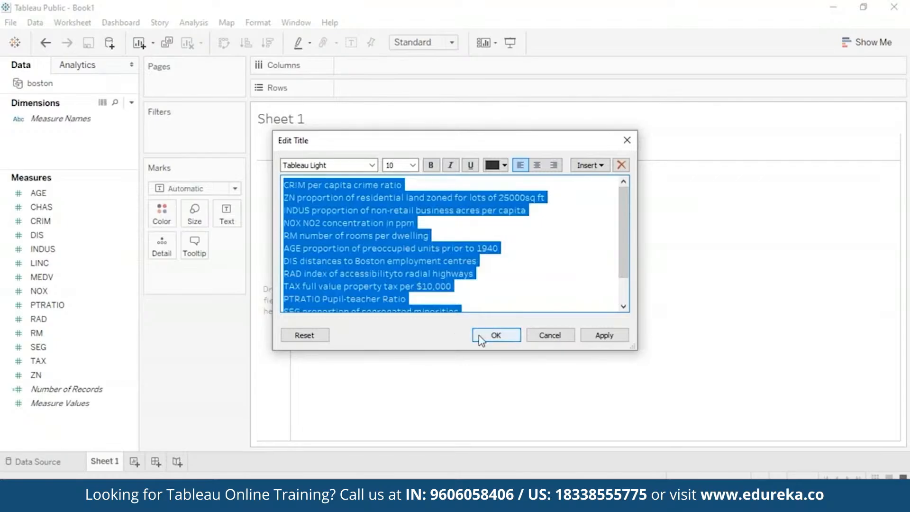
{"action": "left_click", "coordinate": [516, 336]}
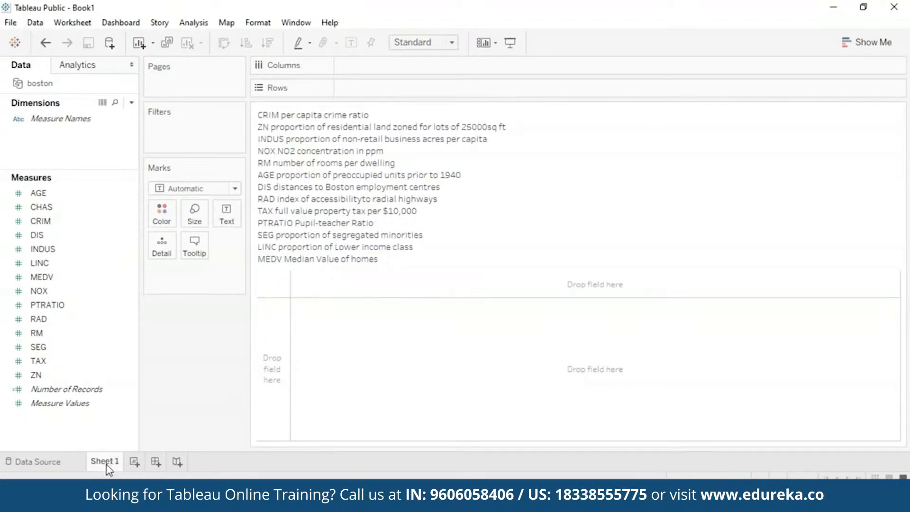
Step: Rename the Sheet 1 worksheet as Variables
{"action": "mouse_move", "coordinate": [110, 469]}
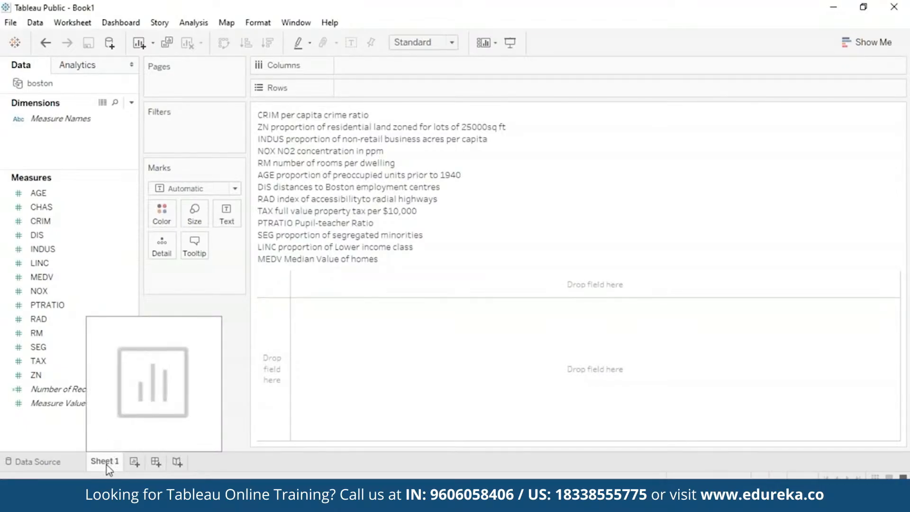
{"action": "right_click", "coordinate": [109, 469]}
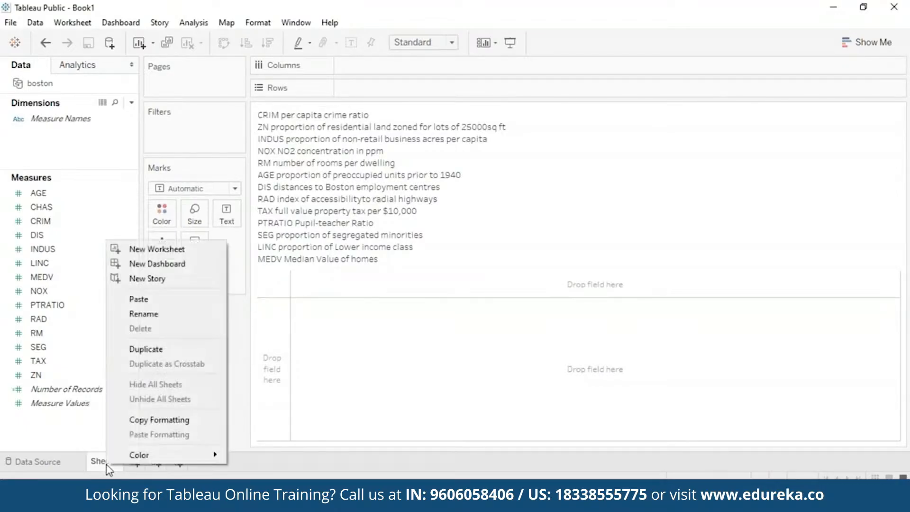
{"action": "left_click", "coordinate": [210, 320]}
{"action": "type", "text": "Vari"}
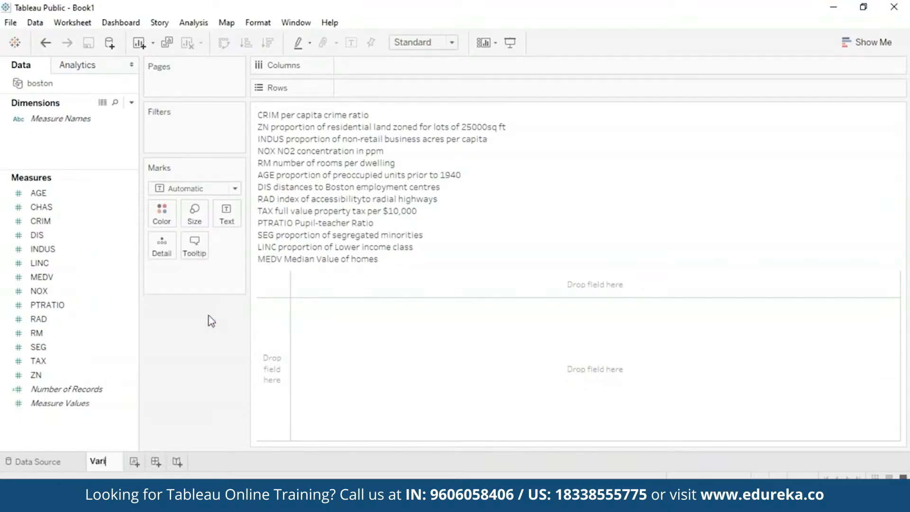
{"action": "type", "text": "ables"}
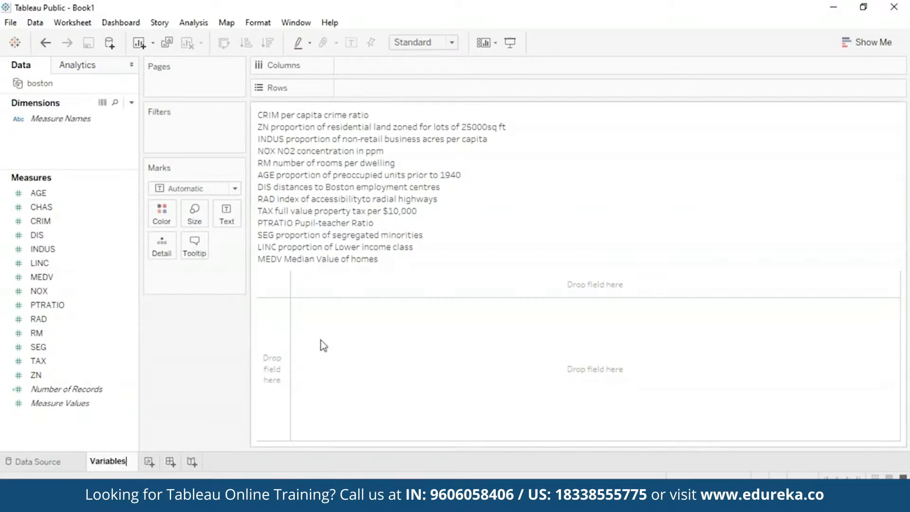
{"action": "key", "text": "Return"}
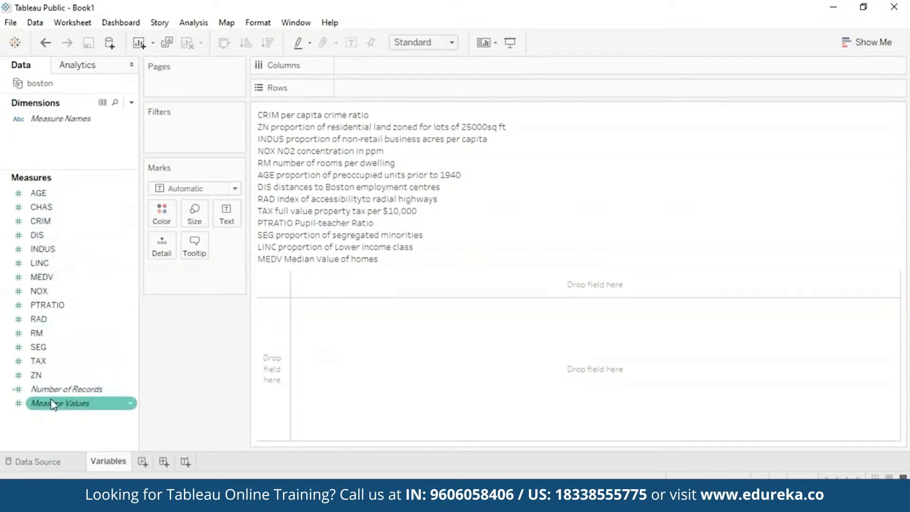
Step: Edit the sheet title to insert a colon after each variable name, from CRIM through MEDV
{"action": "right_click", "coordinate": [382, 208]}
{"action": "left_click", "coordinate": [405, 216]}
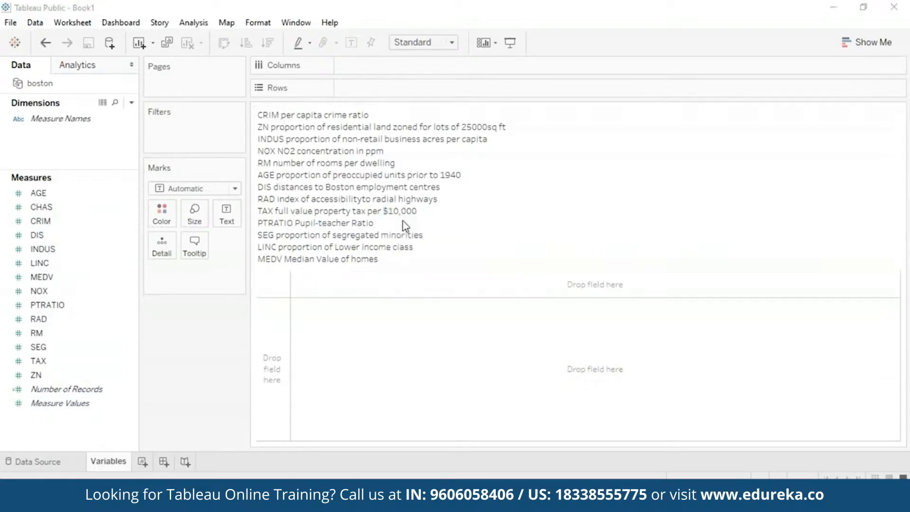
{"action": "left_click", "coordinate": [306, 185]}
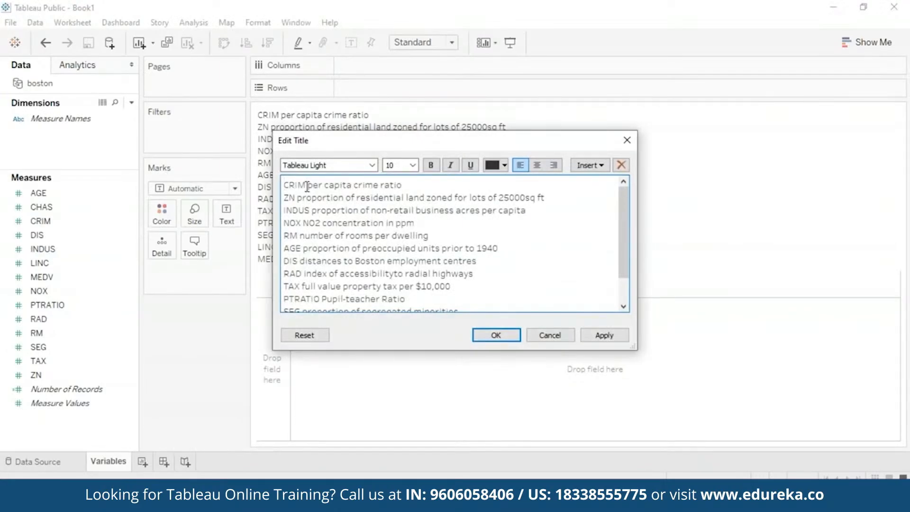
{"action": "type", "text": ":"}
{"action": "left_click", "coordinate": [295, 198]}
{"action": "type", "text": ":"}
{"action": "left_click", "coordinate": [311, 210]}
{"action": "type", "text": ":"}
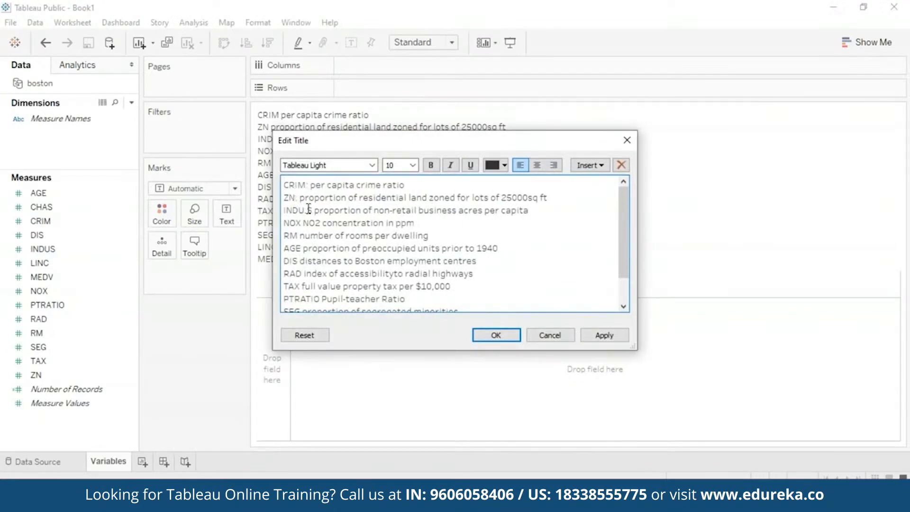
{"action": "left_click", "coordinate": [302, 223]}
{"action": "type", "text": ":"}
{"action": "left_click", "coordinate": [297, 236]}
{"action": "type", "text": ":"}
{"action": "left_click", "coordinate": [303, 248]}
{"action": "type", "text": ":"}
{"action": "left_click", "coordinate": [298, 261]}
{"action": "type", "text": ":"}
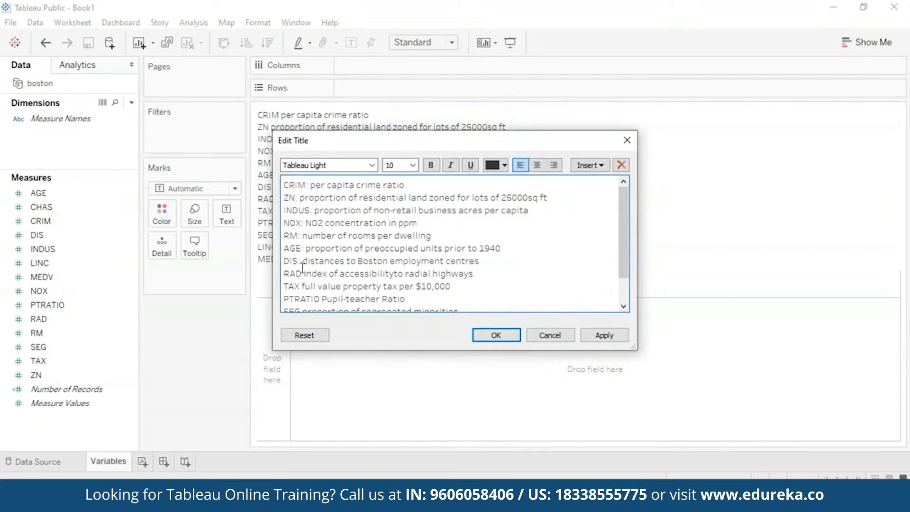
{"action": "left_click", "coordinate": [301, 286]}
{"action": "type", "text": ":"}
{"action": "left_click", "coordinate": [319, 299]}
{"action": "type", "text": ":"}
{"action": "scroll", "coordinate": [313, 294], "scroll_direction": "down", "scroll_amount": 3}
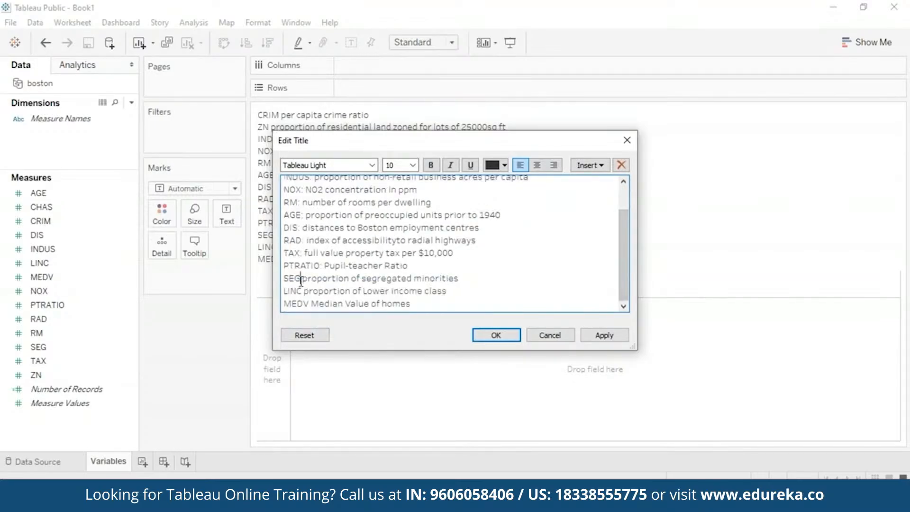
{"action": "left_click", "coordinate": [300, 278]}
{"action": "type", "text": ":"}
{"action": "left_click", "coordinate": [303, 291]}
{"action": "type", "text": ":"}
{"action": "left_click", "coordinate": [302, 303]}
{"action": "type", "text": ":"}
{"action": "left_click", "coordinate": [605, 335]}
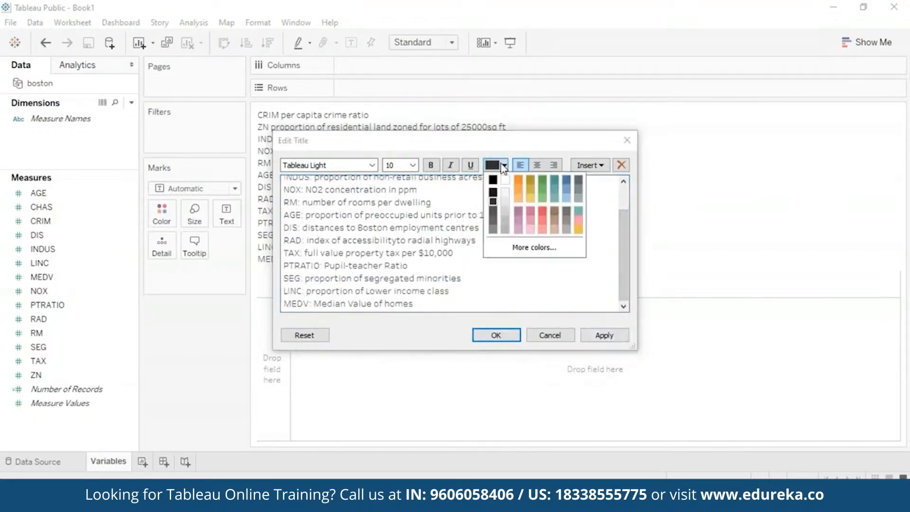
Step: Apply the variable descriptions as the Variables sheet's title and add a new worksheet
{"action": "left_click", "coordinate": [495, 335]}
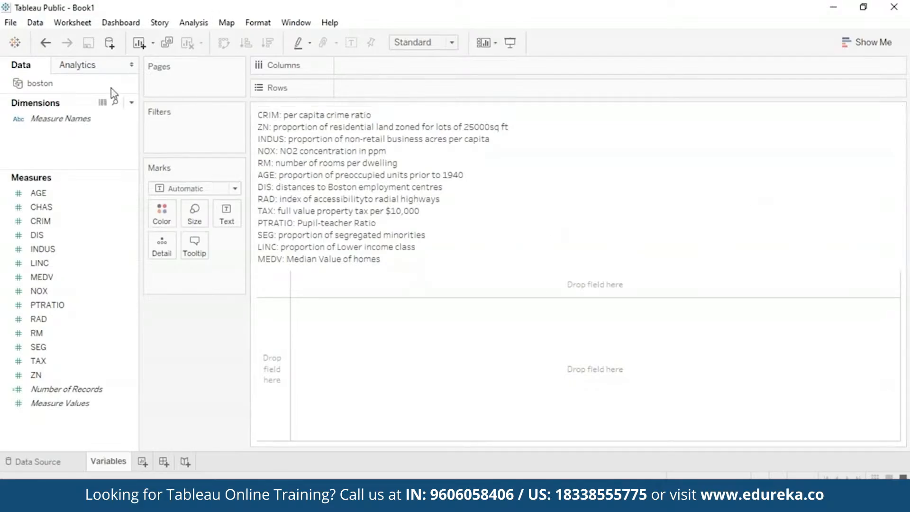
{"action": "left_click", "coordinate": [93, 388]}
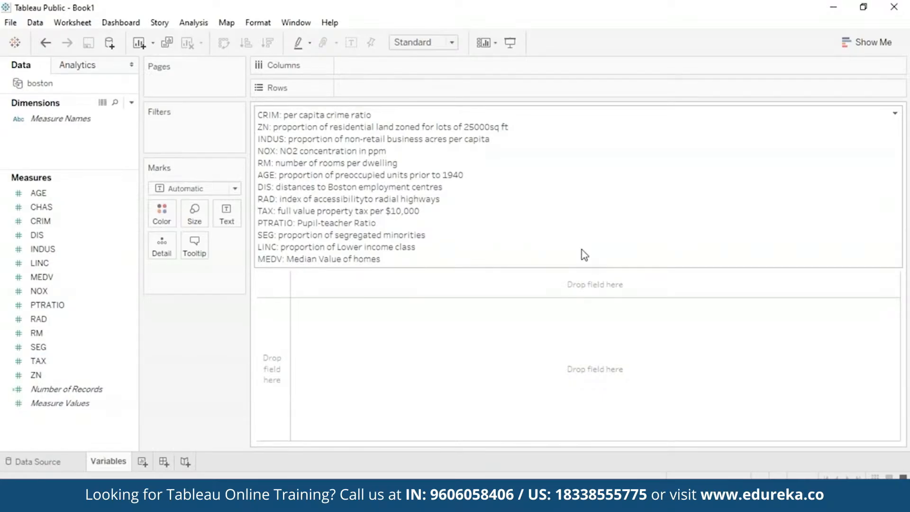
{"action": "left_click", "coordinate": [142, 462]}
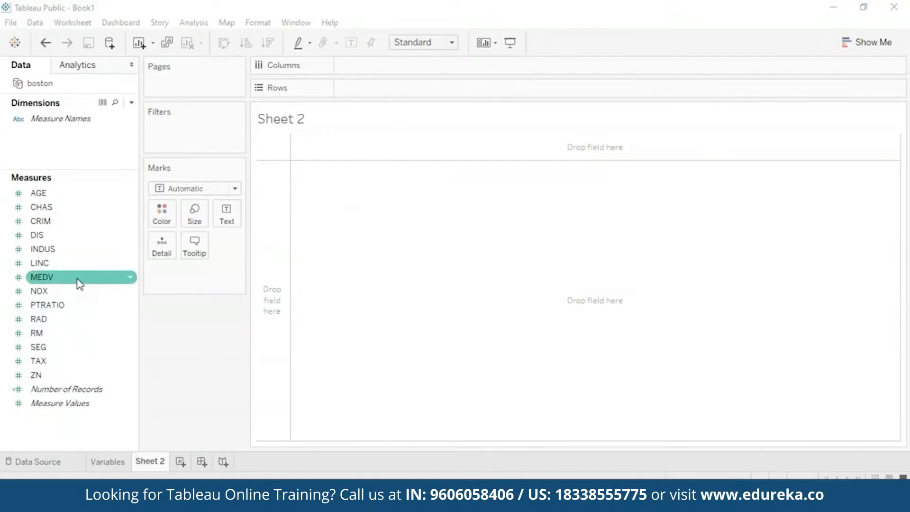
Step: Plot MEDV on rows against CRIM on columns as a scatter plot with measure aggregation turned off
{"action": "mouse_move", "coordinate": [78, 284]}
{"action": "left_mouse_down"}
{"action": "mouse_move", "coordinate": [416, 175]}
{"action": "mouse_move", "coordinate": [441, 90]}
{"action": "mouse_move", "coordinate": [435, 95]}
{"action": "left_mouse_up"}
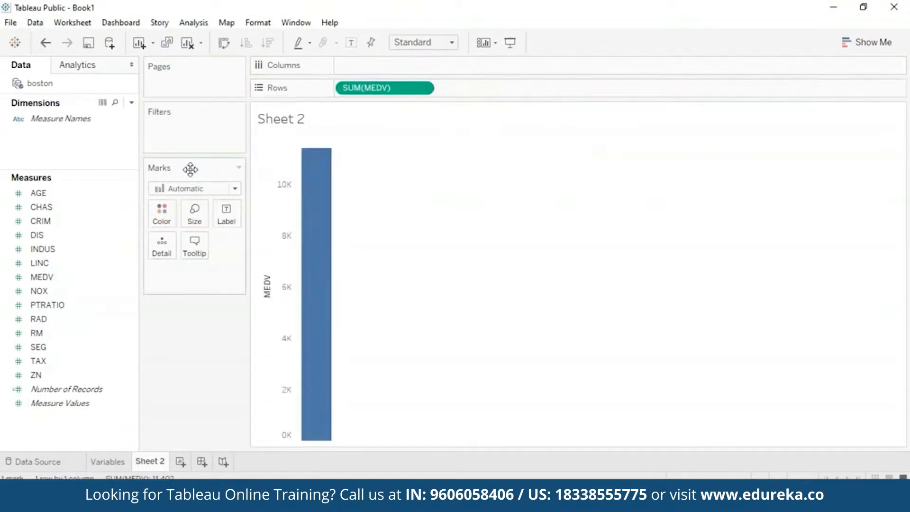
{"action": "left_click", "coordinate": [63, 223]}
{"action": "left_click_drag", "start_coordinate": [67, 229], "coordinate": [398, 70]}
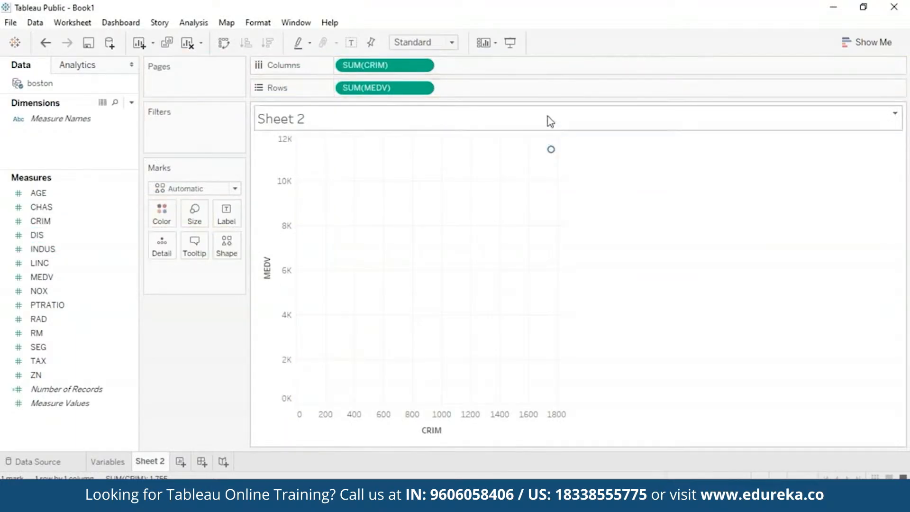
{"action": "mouse_move", "coordinate": [552, 153]}
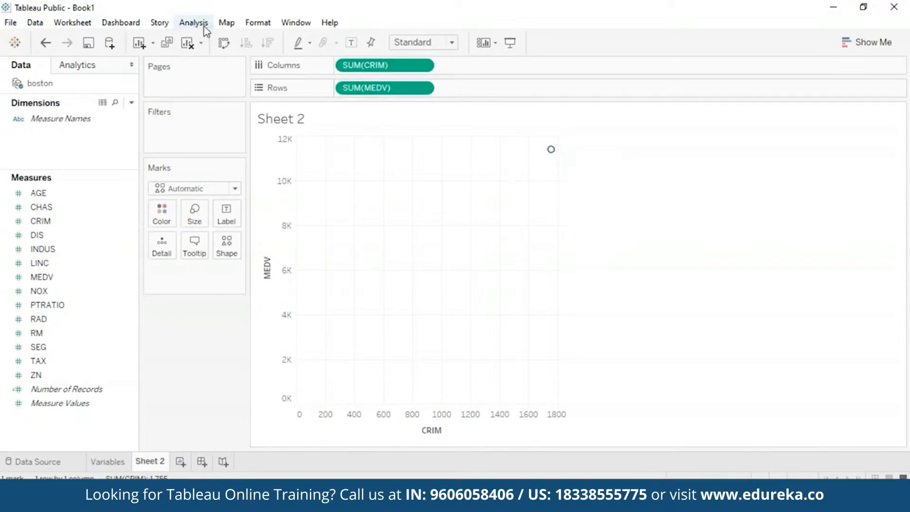
{"action": "left_click", "coordinate": [204, 26]}
{"action": "left_click", "coordinate": [192, 53]}
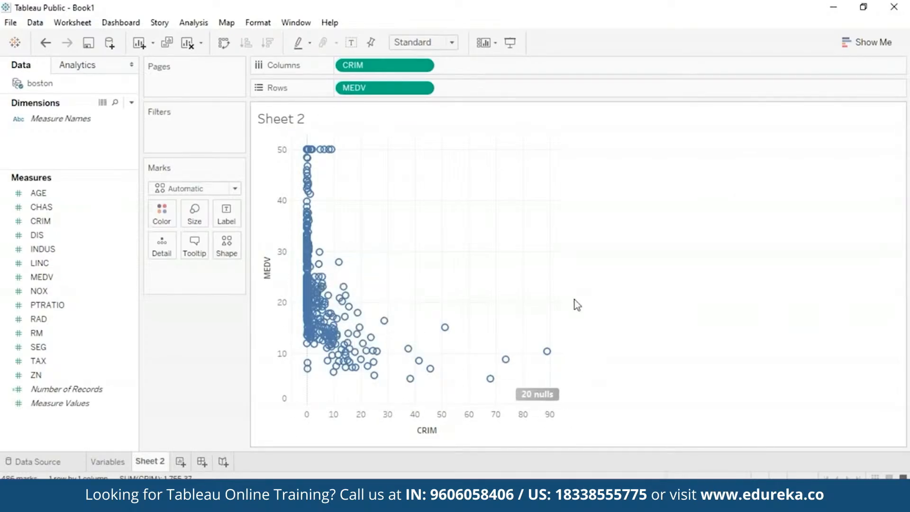
Step: Replace CRIM on columns with PTRATIO and after that with TAX to compare each against MEDV
{"action": "left_click", "coordinate": [423, 65]}
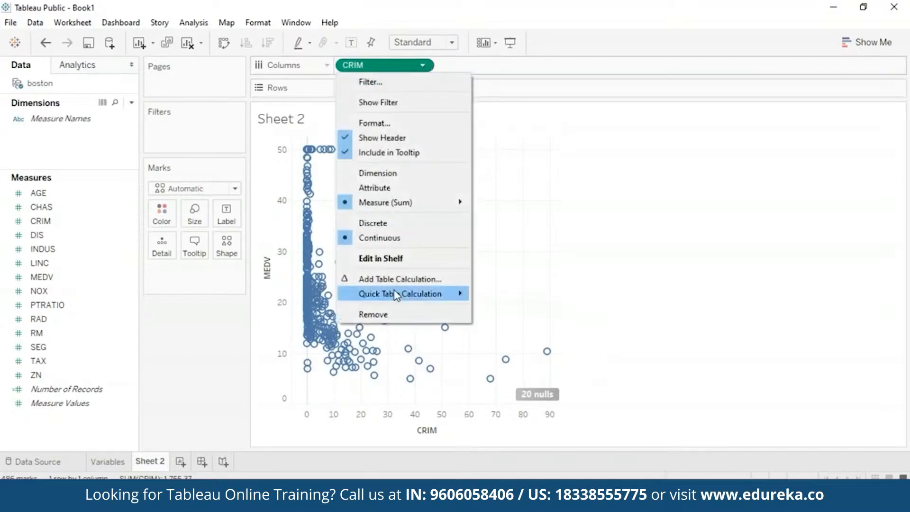
{"action": "left_click", "coordinate": [397, 325]}
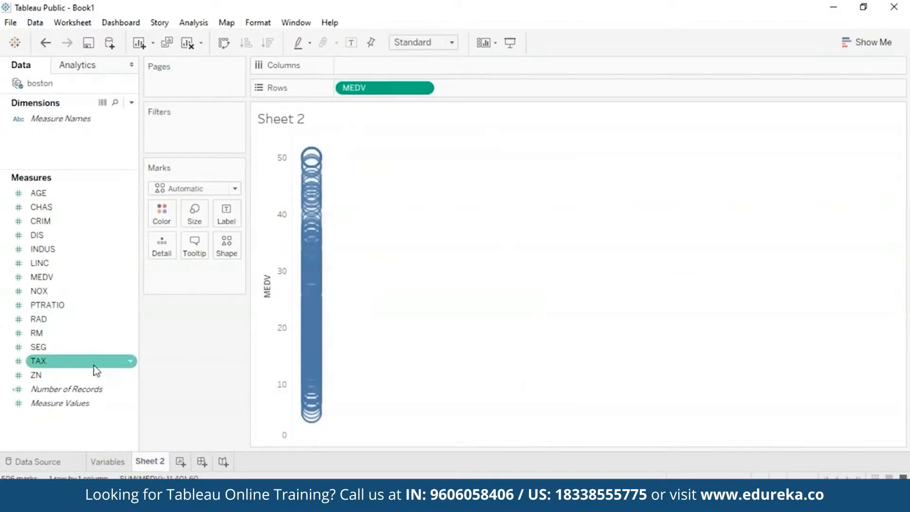
{"action": "left_click_drag", "start_coordinate": [90, 305], "coordinate": [412, 67]}
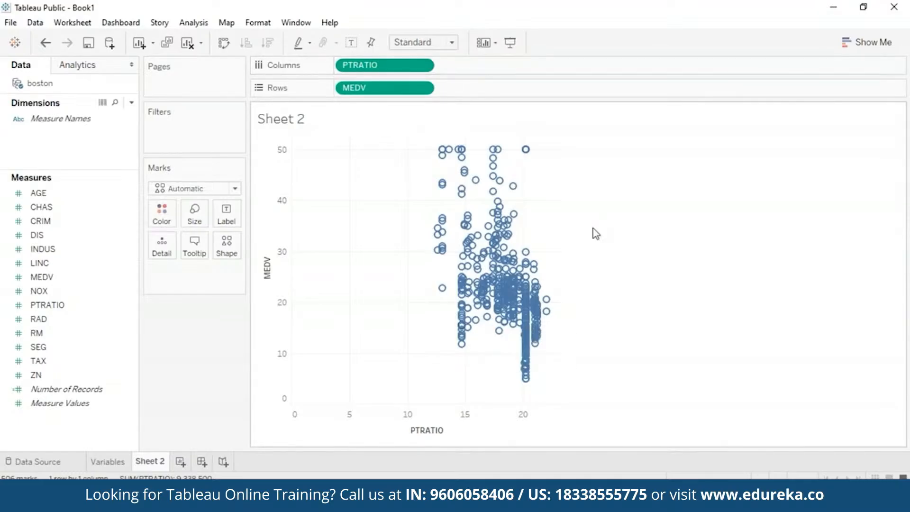
{"action": "left_click", "coordinate": [427, 67]}
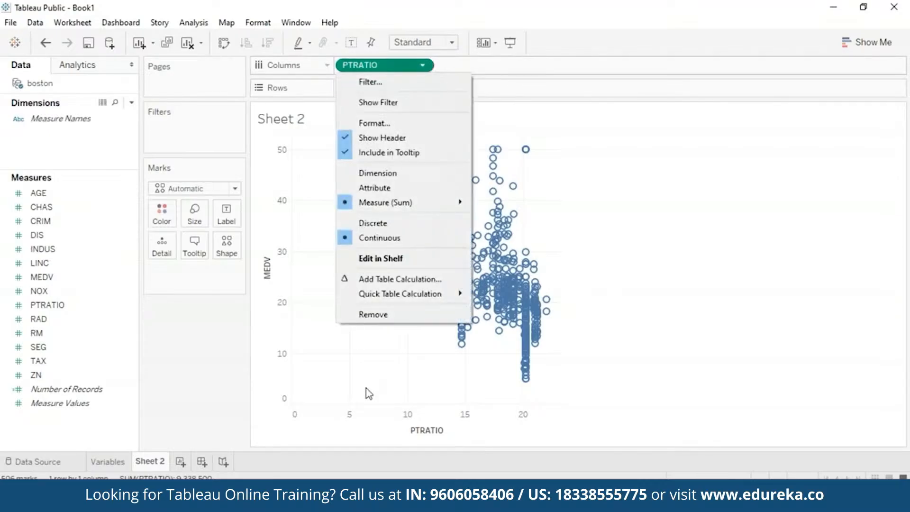
{"action": "left_click", "coordinate": [373, 314]}
{"action": "left_click_drag", "start_coordinate": [38, 360], "coordinate": [381, 68]}
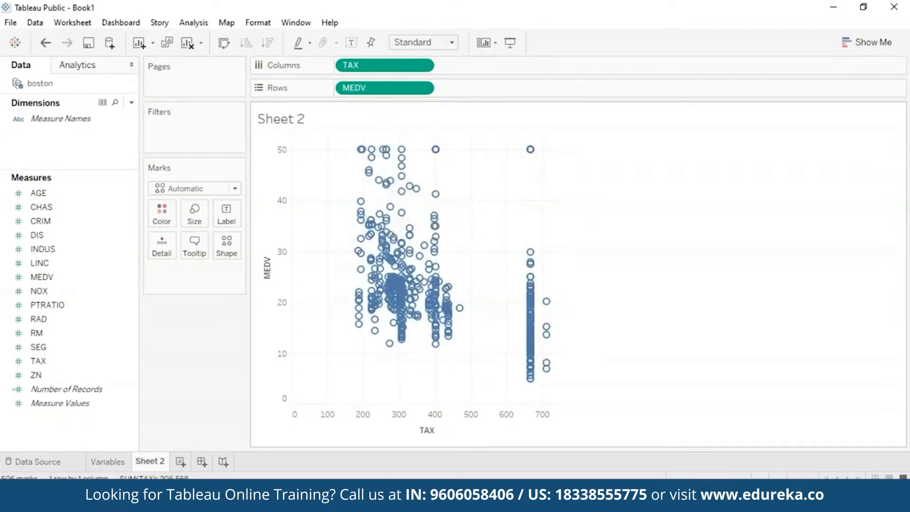
Step: Replace TAX on columns with RM to plot MEDV against the number of rooms
{"action": "mouse_move", "coordinate": [362, 152]}
{"action": "mouse_move", "coordinate": [384, 65]}
{"action": "left_mouse_down"}
{"action": "mouse_move", "coordinate": [390, 130]}
{"action": "mouse_move", "coordinate": [406, 126]}
{"action": "mouse_move", "coordinate": [412, 98]}
{"action": "mouse_move", "coordinate": [395, 52]}
{"action": "mouse_move", "coordinate": [390, 64]}
{"action": "left_mouse_up"}
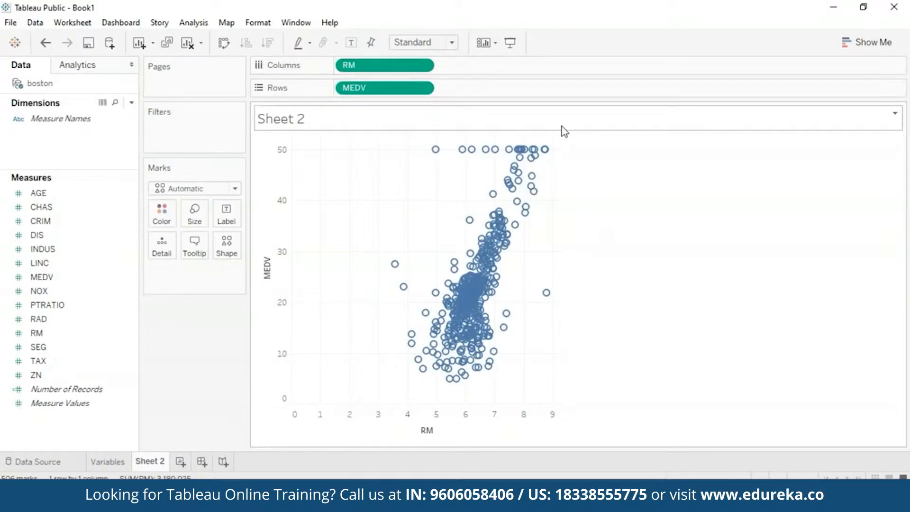
{"action": "mouse_move", "coordinate": [430, 349]}
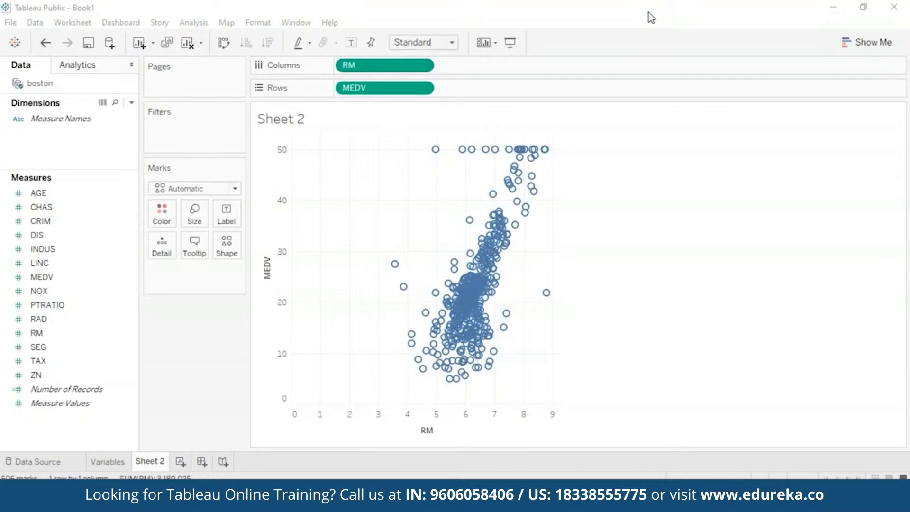
Step: Start a new parameter named Measure of Interest with data type String and a list of allowable values
{"action": "left_click", "coordinate": [131, 103]}
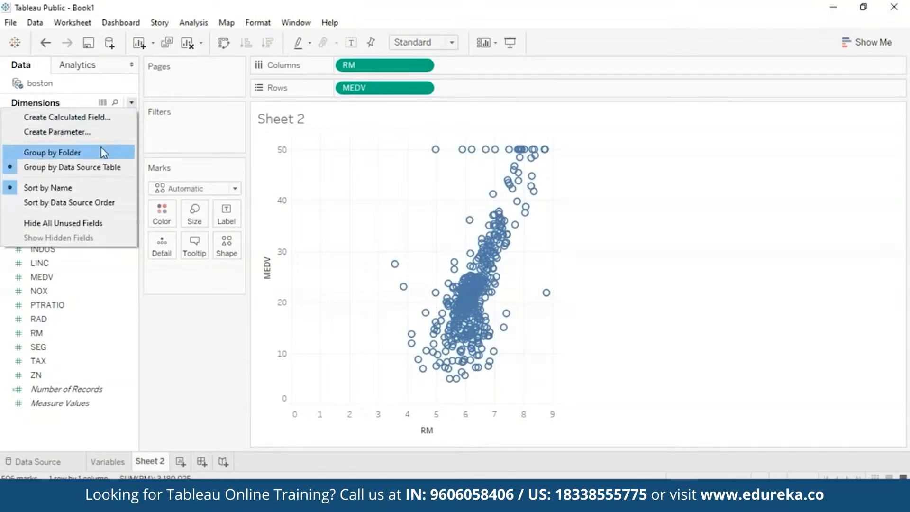
{"action": "left_click", "coordinate": [101, 133]}
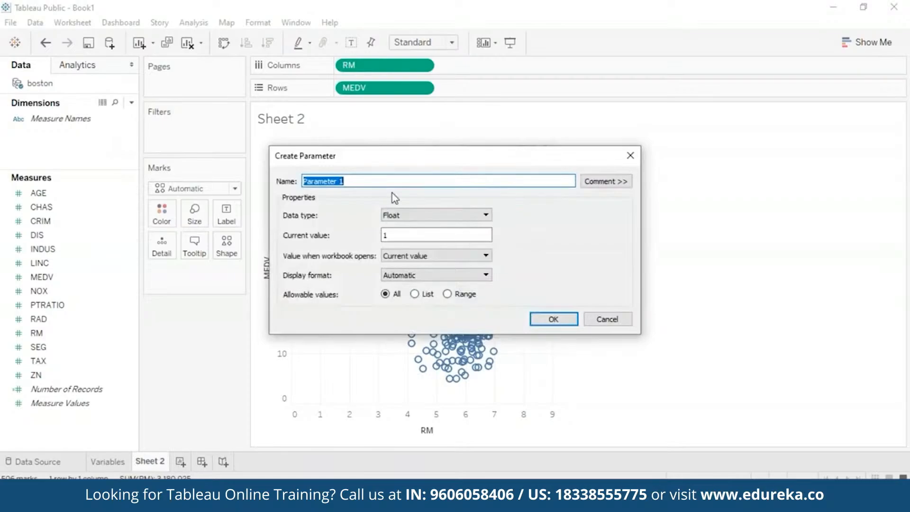
{"action": "key", "text": "BackSpace"}
{"action": "type", "text": "Measure of Interest"}
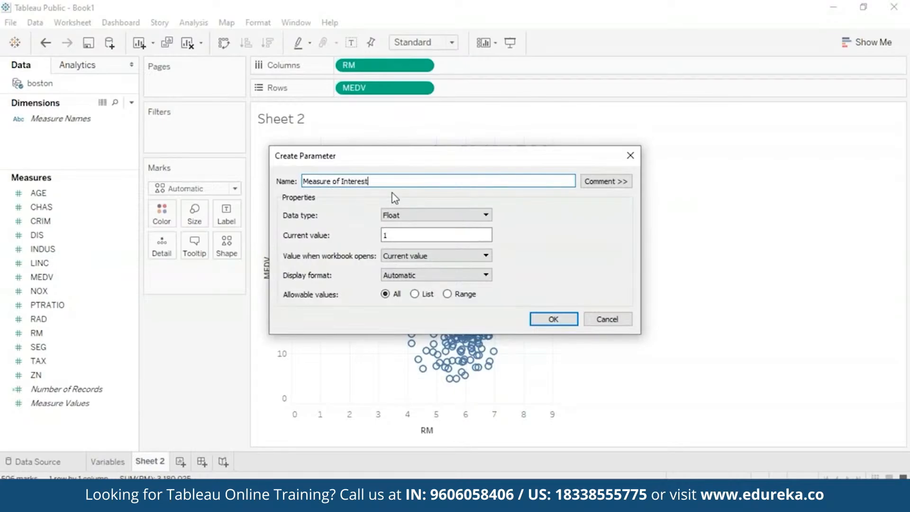
{"action": "left_click", "coordinate": [447, 217]}
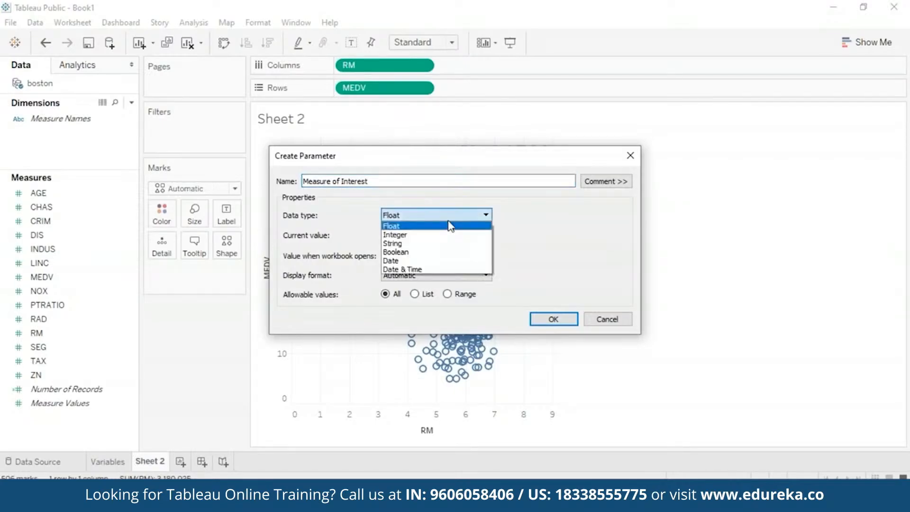
{"action": "left_click", "coordinate": [439, 243]}
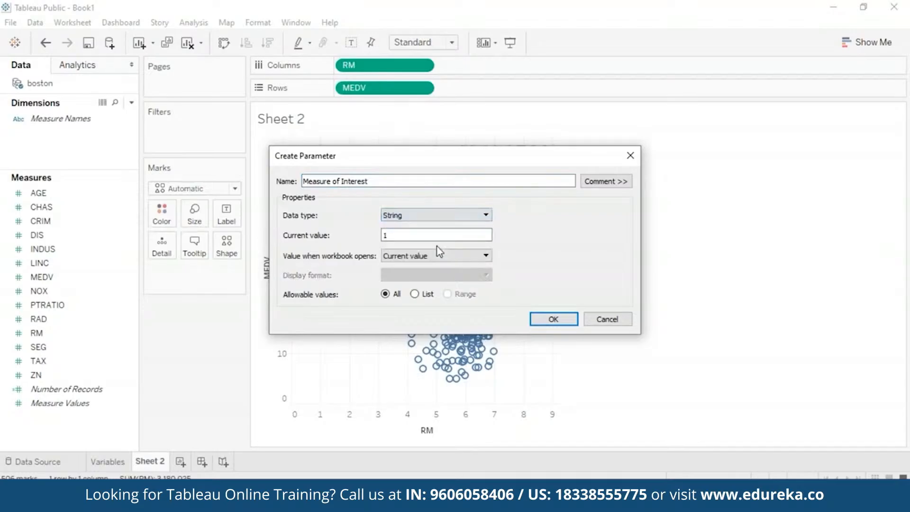
{"action": "left_click", "coordinate": [415, 294]}
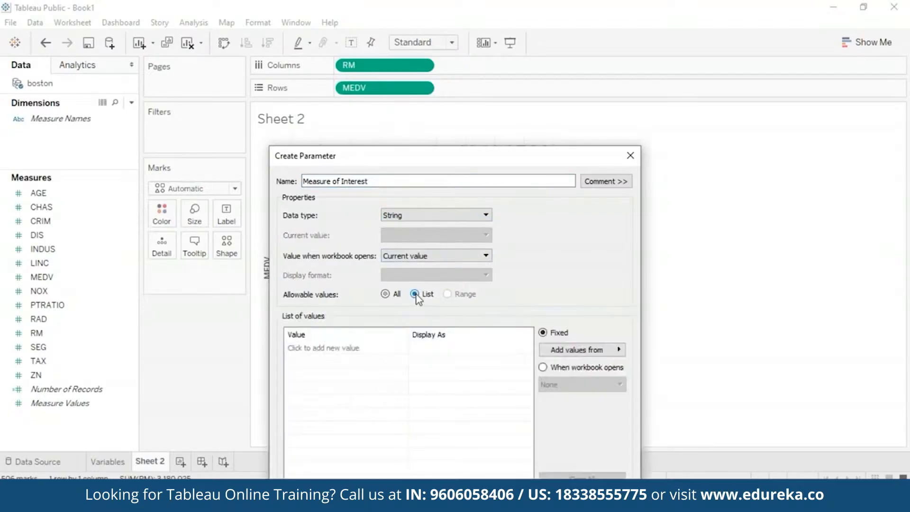
Step: Enter AGE, CRIM, RM and TAX as the first values in the parameter's list
{"action": "left_click", "coordinate": [353, 350]}
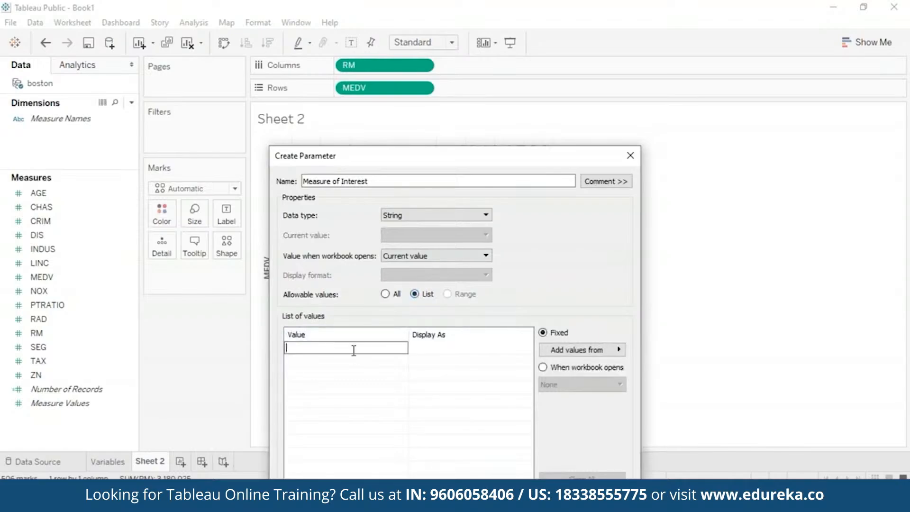
{"action": "type", "text": "AGE"}
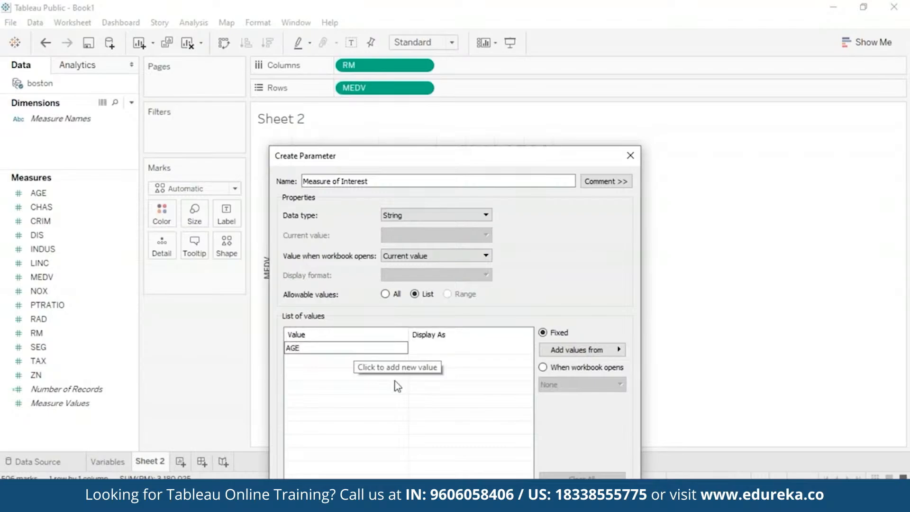
{"action": "key", "text": "Return"}
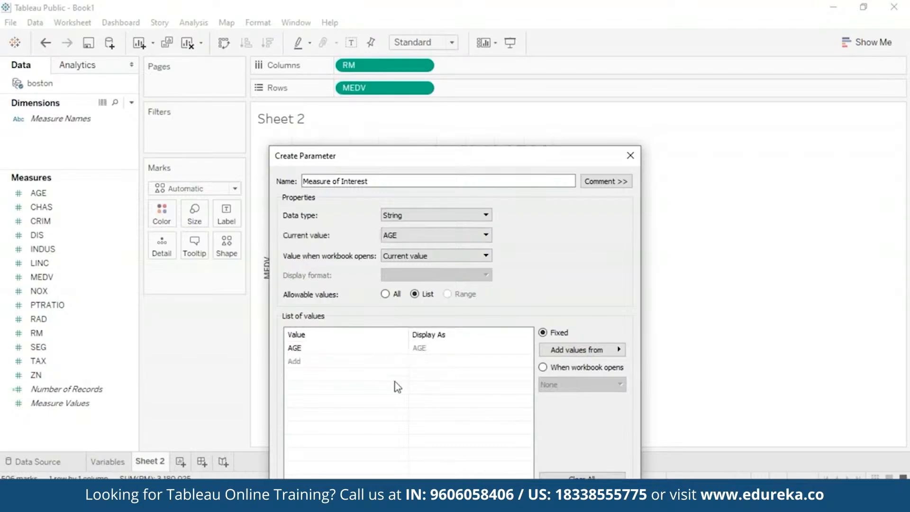
{"action": "left_click", "coordinate": [300, 364]}
{"action": "type", "text": "CR"}
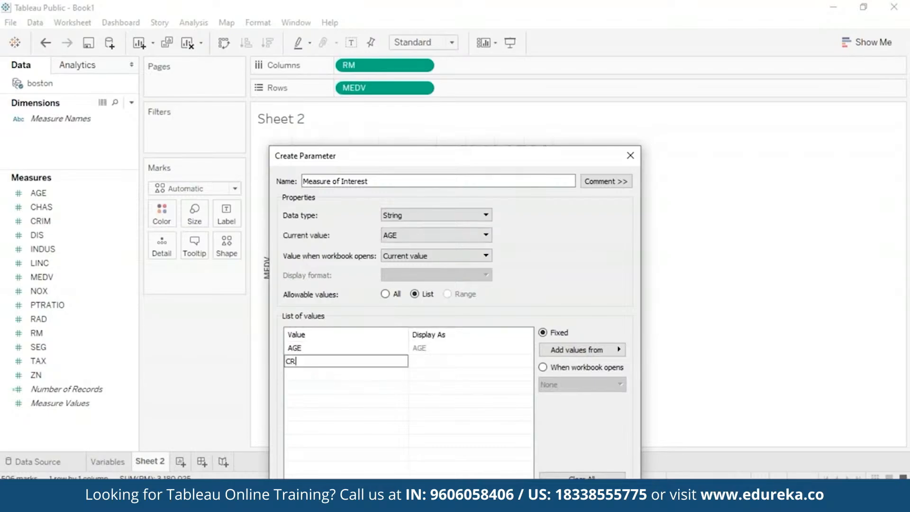
{"action": "type", "text": "IM"}
{"action": "left_click", "coordinate": [298, 374]}
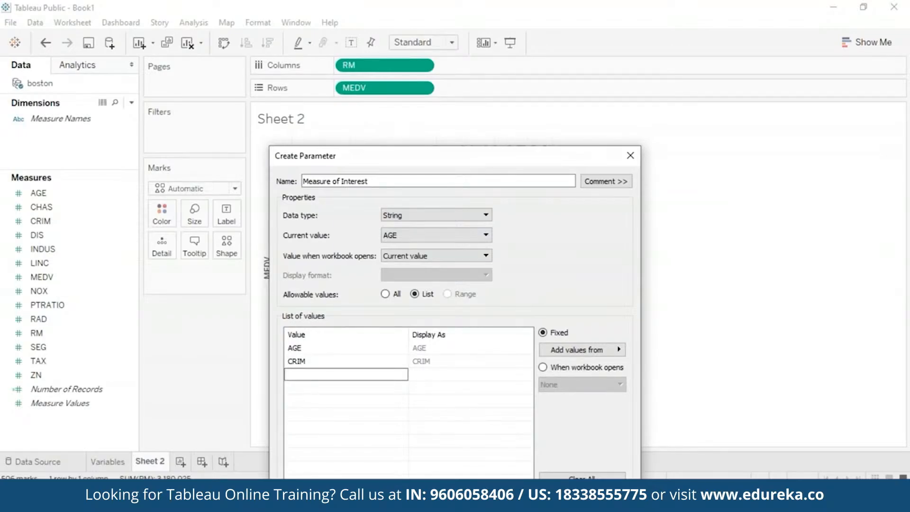
{"action": "type", "text": "RM"}
{"action": "left_click", "coordinate": [297, 390]}
{"action": "left_click", "coordinate": [297, 390]}
{"action": "type", "text": "TAX"}
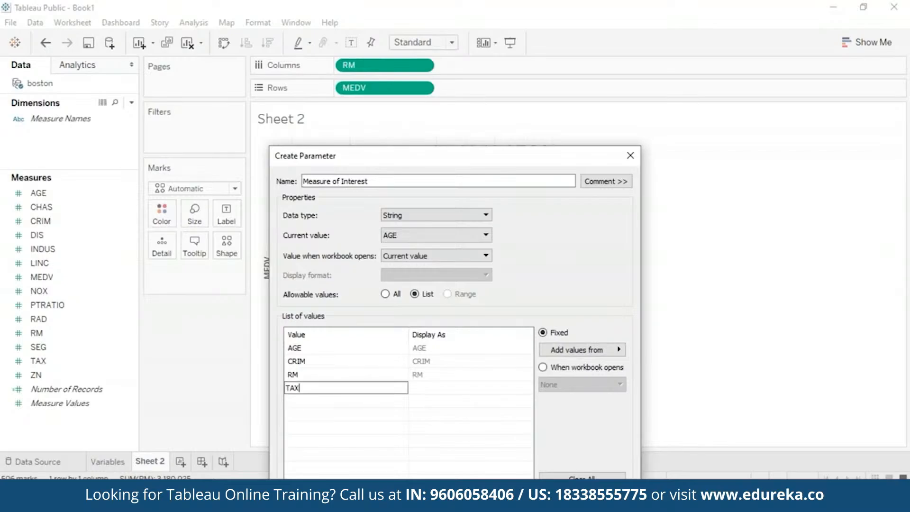
Step: Add NOX, PTRATIO and RAD to the parameter's value list, without RM in it, and create the parameter
{"action": "left_click", "coordinate": [299, 402]}
{"action": "left_click", "coordinate": [298, 401]}
{"action": "type", "text": "NO"}
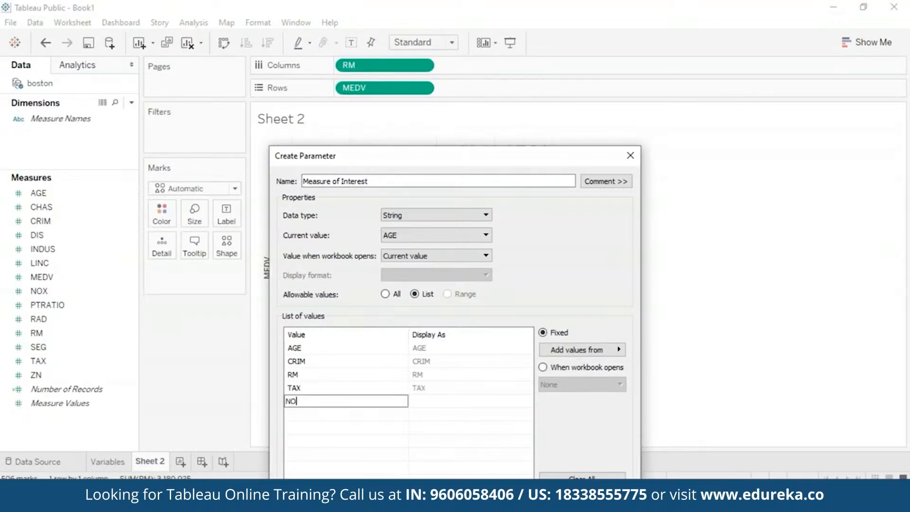
{"action": "type", "text": "X"}
{"action": "key", "text": "Return"}
{"action": "type", "text": "PTRATION"}
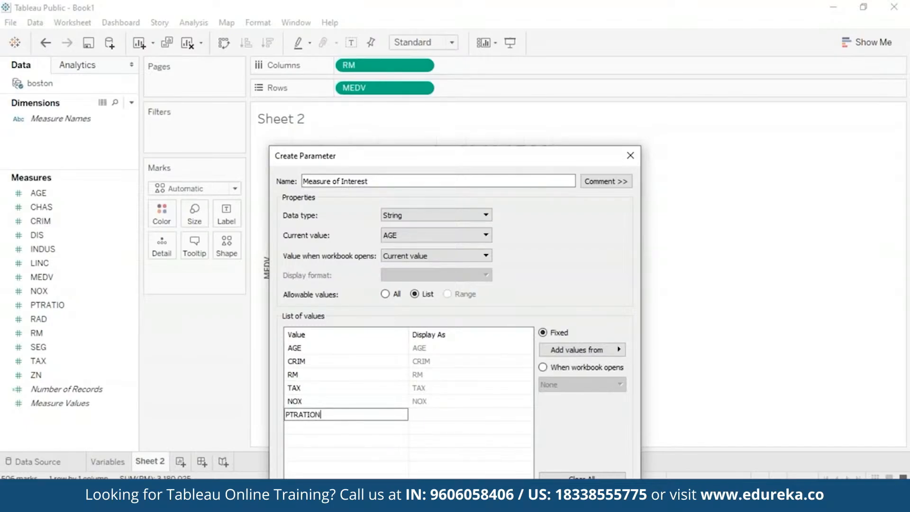
{"action": "key", "text": "BackSpace"}
{"action": "key", "text": "Return"}
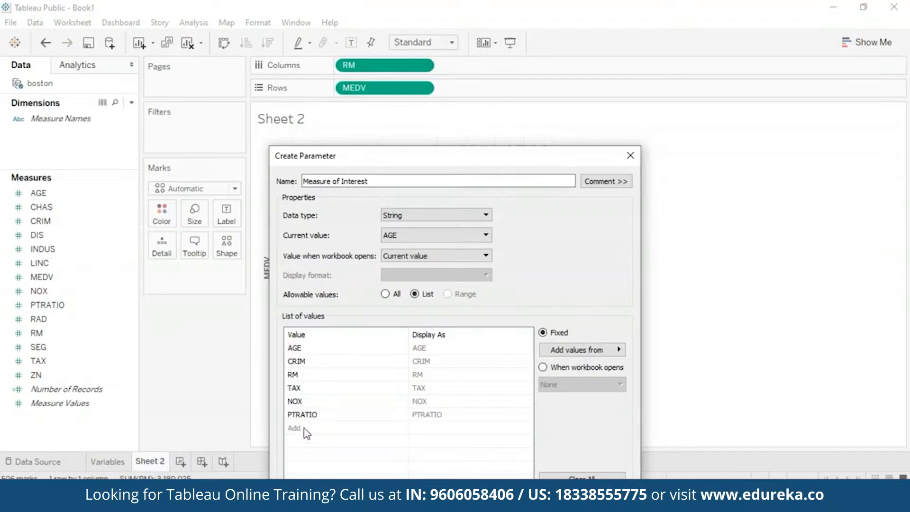
{"action": "left_click", "coordinate": [306, 433]}
{"action": "type", "text": "RAD"}
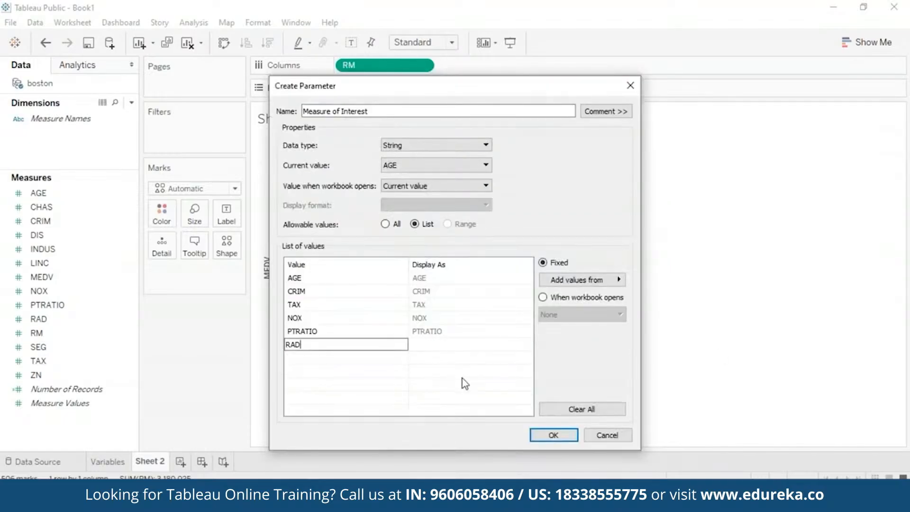
{"action": "left_click", "coordinate": [534, 439]}
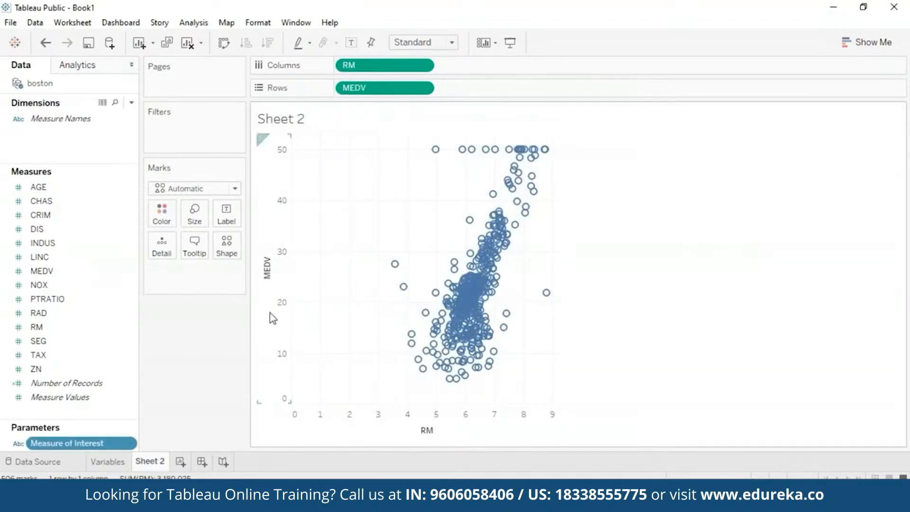
Step: Show the parameter control for Measure of Interest on the worksheet
{"action": "left_click", "coordinate": [131, 446]}
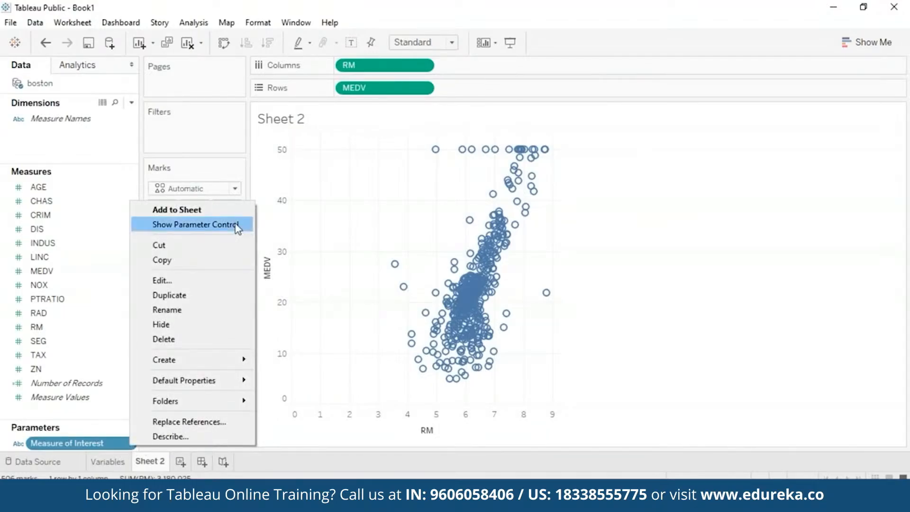
{"action": "left_click", "coordinate": [602, 377]}
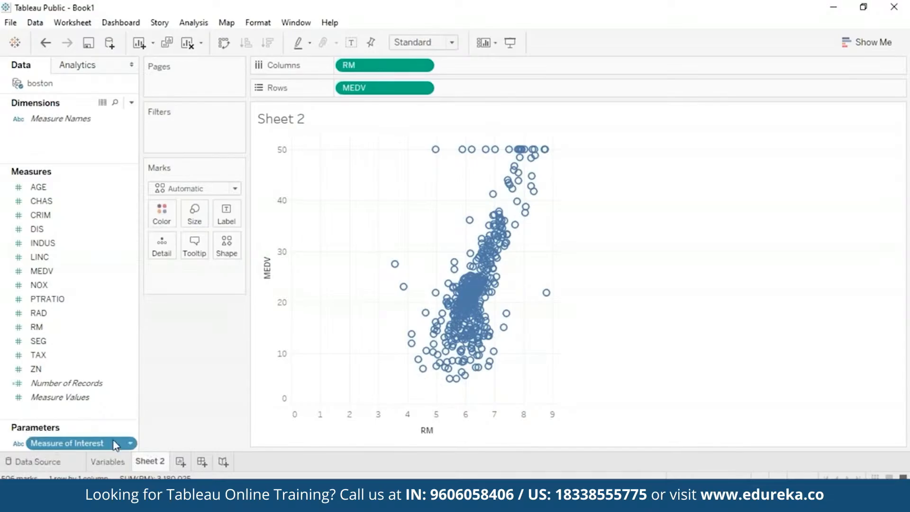
{"action": "left_click", "coordinate": [129, 445]}
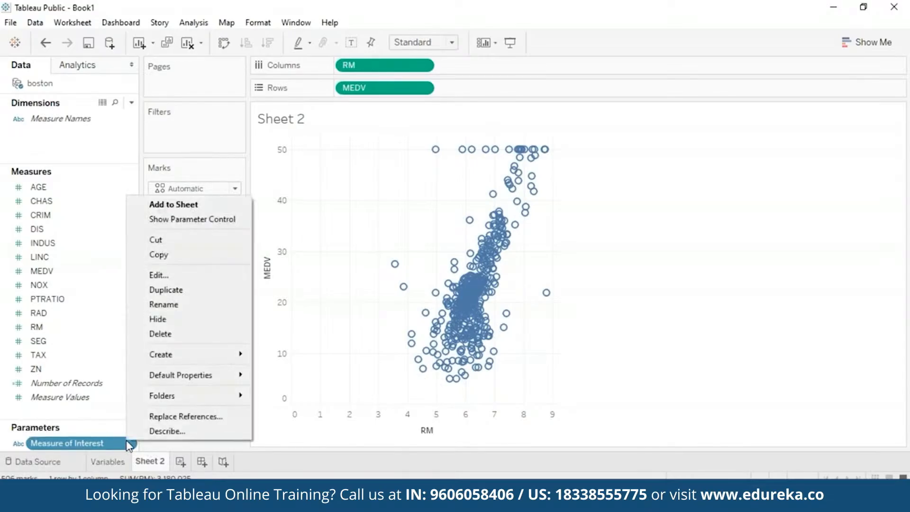
{"action": "left_click", "coordinate": [180, 220]}
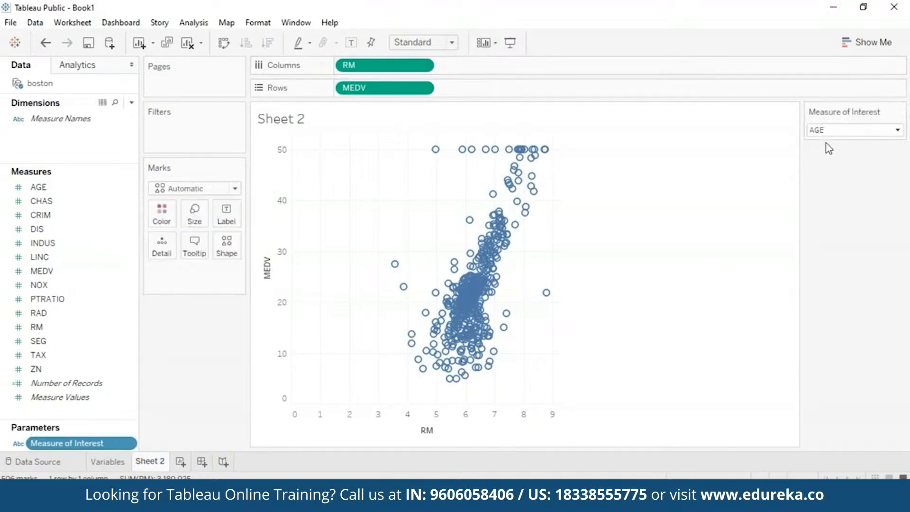
Step: Try out the Measure of Interest parameter control by choosing NOX and switching back to AGE
{"action": "left_click", "coordinate": [909, 82]}
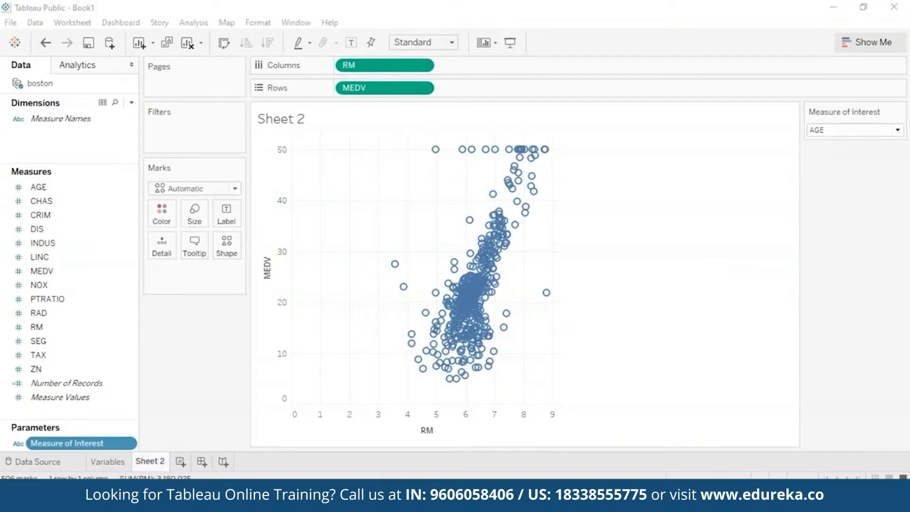
{"action": "left_click", "coordinate": [899, 131]}
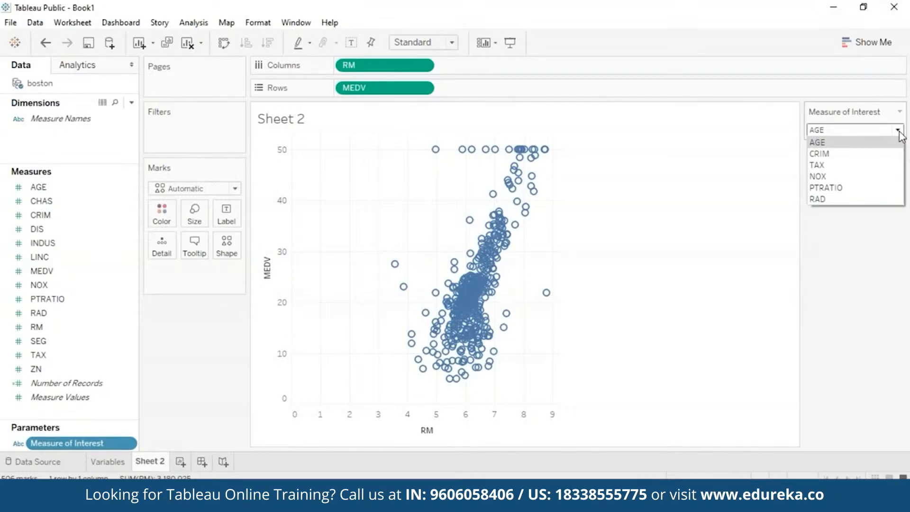
{"action": "left_click", "coordinate": [899, 134]}
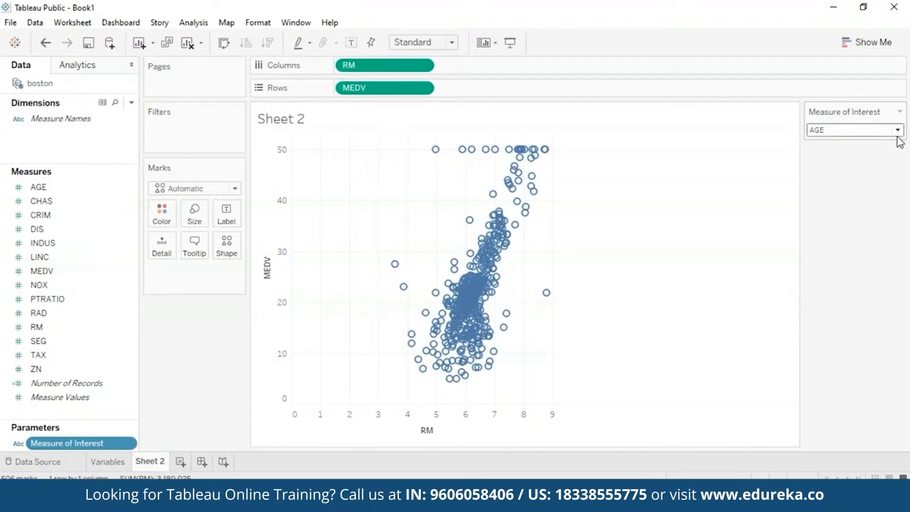
{"action": "left_click", "coordinate": [899, 132]}
{"action": "left_click", "coordinate": [867, 175]}
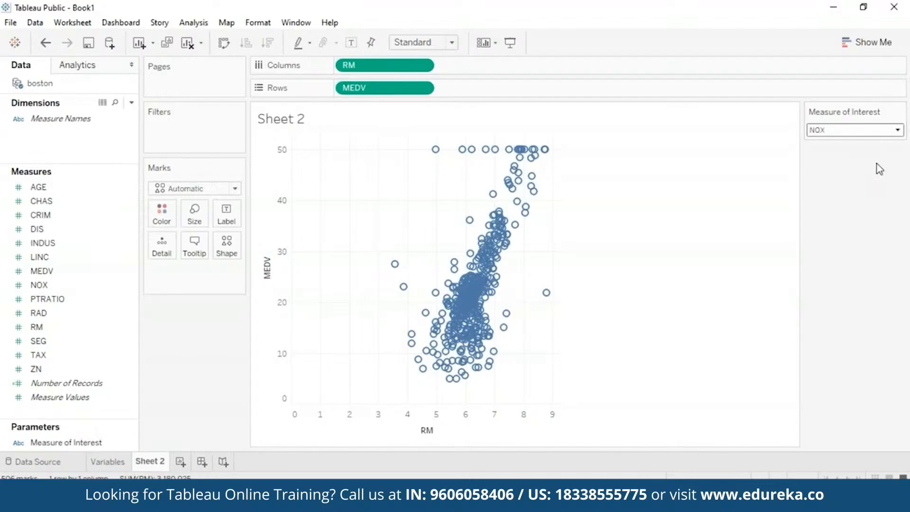
{"action": "left_click", "coordinate": [890, 134]}
{"action": "left_click", "coordinate": [853, 143]}
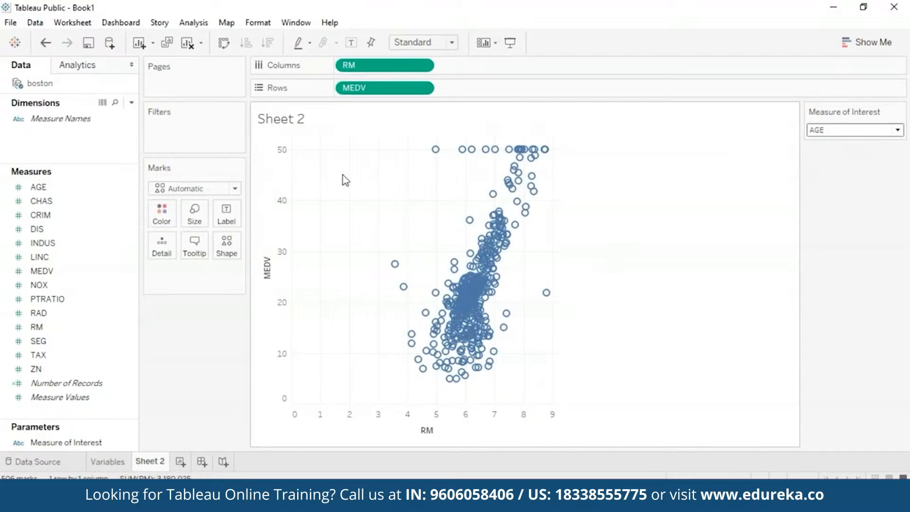
Step: Start a new calculated field named MEASURE OF INTEREST CALC
{"action": "left_click", "coordinate": [132, 103]}
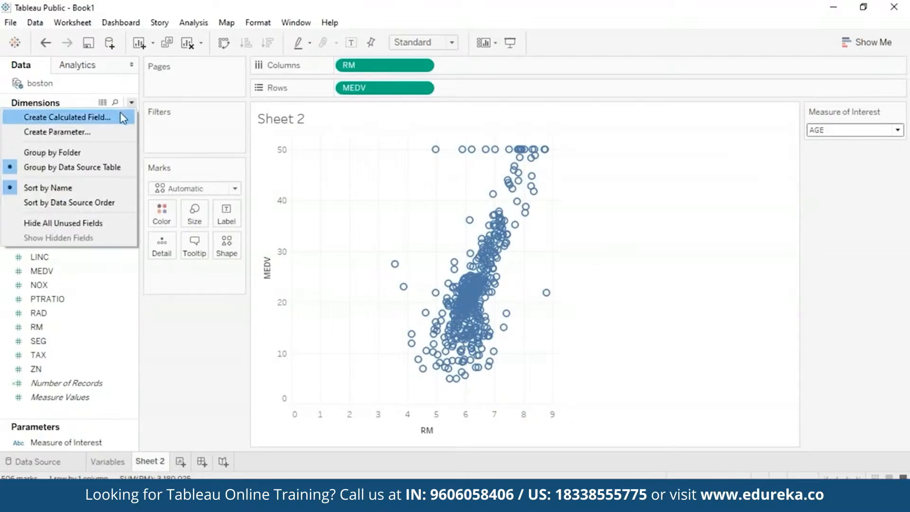
{"action": "left_click", "coordinate": [123, 118]}
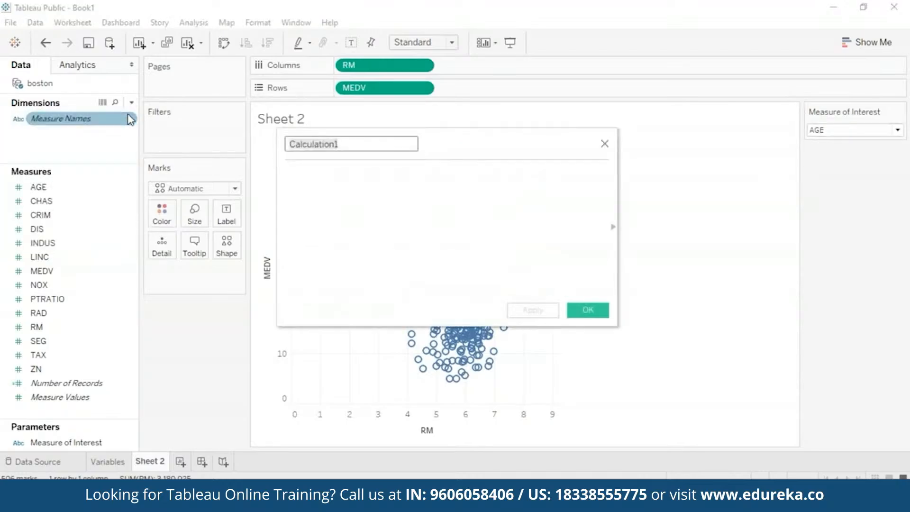
{"action": "key", "text": "BackSpace"}
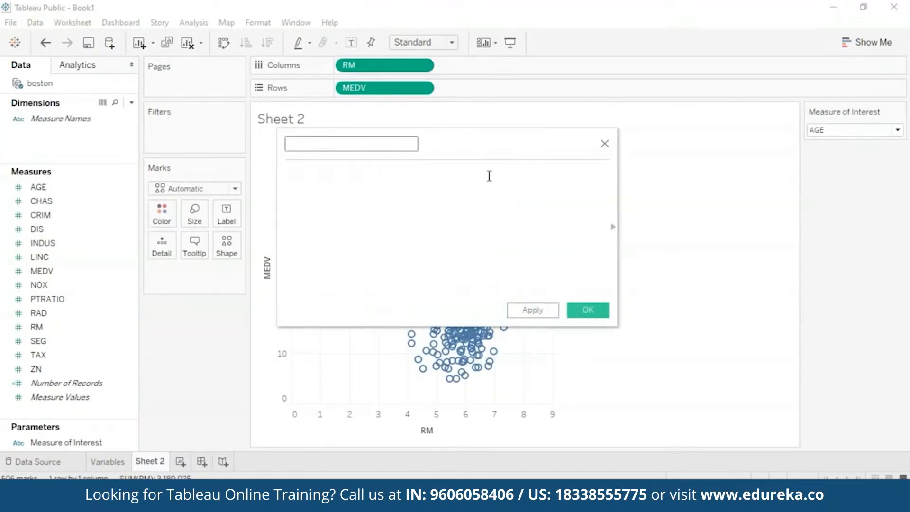
{"action": "type", "text": "MEASURE OF INTEREST CALC"}
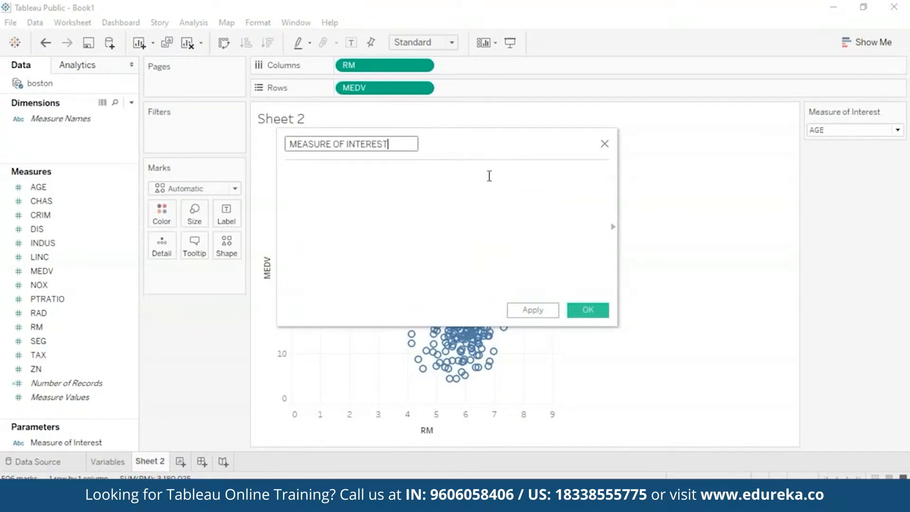
Step: Begin the calculation's formula with CASE [Measure of Interest], referring to the parameter
{"action": "left_click", "coordinate": [519, 196]}
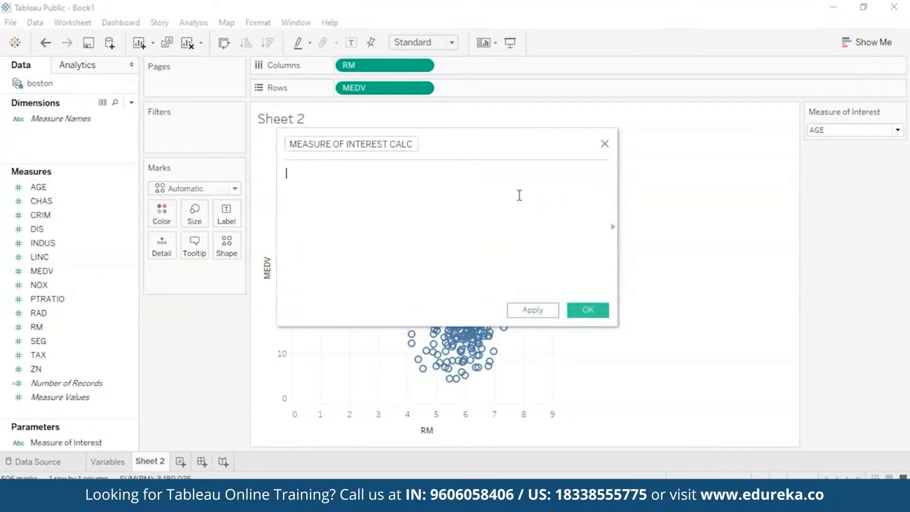
{"action": "type", "text": "case"}
{"action": "key", "text": "BackSpace"}
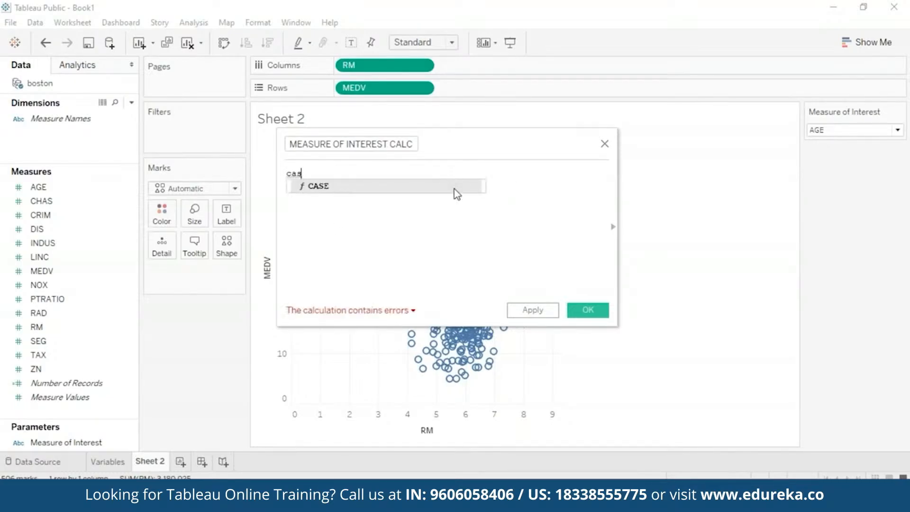
{"action": "key", "text": "Return"}
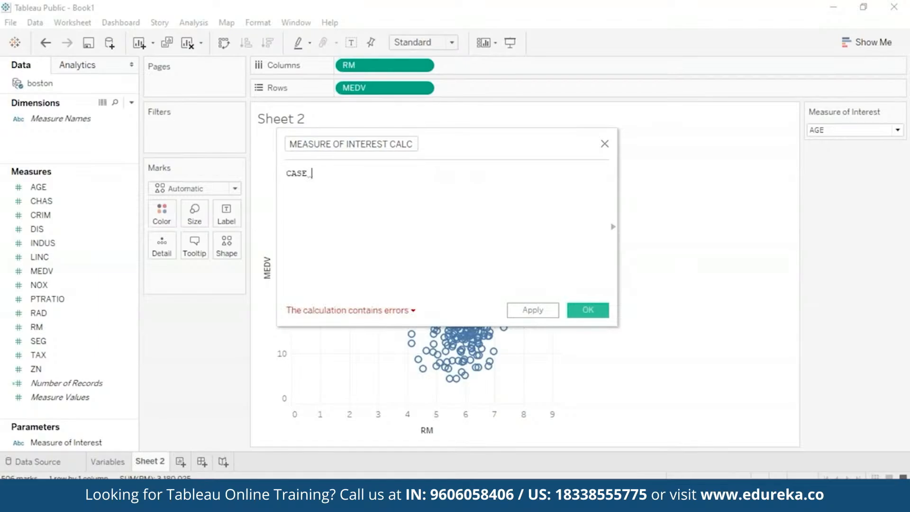
{"action": "type", "text": "[]"}
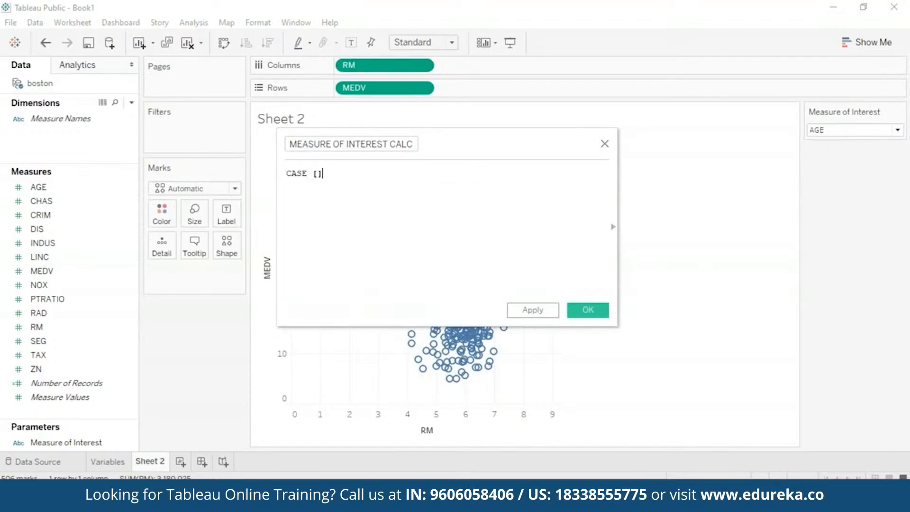
{"action": "key", "text": "Left"}
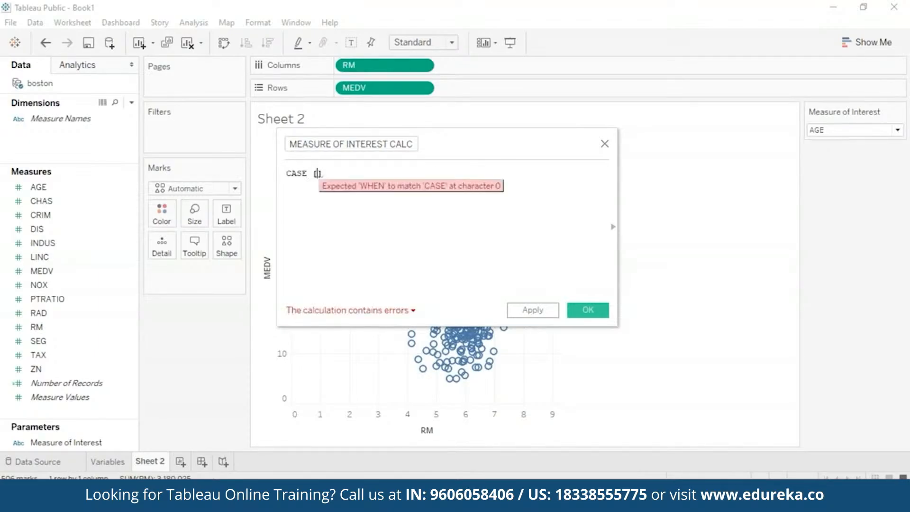
{"action": "type", "text": "m"}
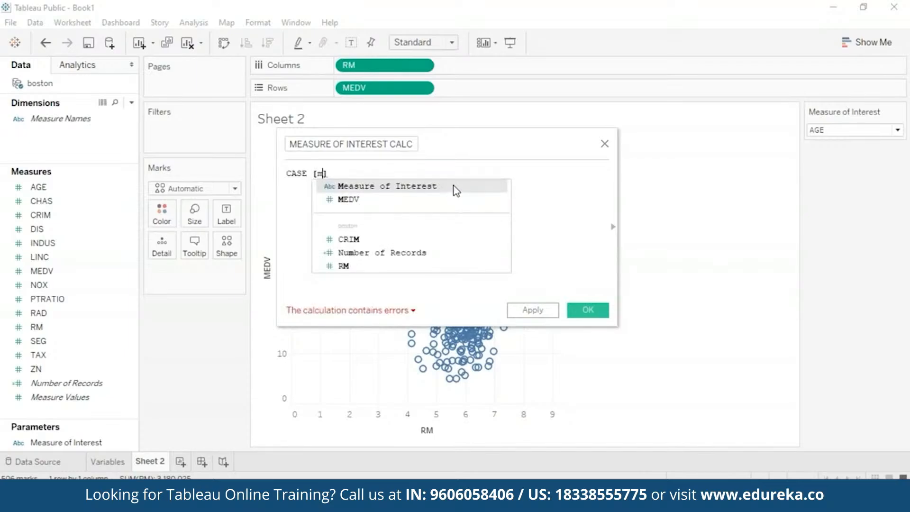
{"action": "left_click", "coordinate": [455, 190]}
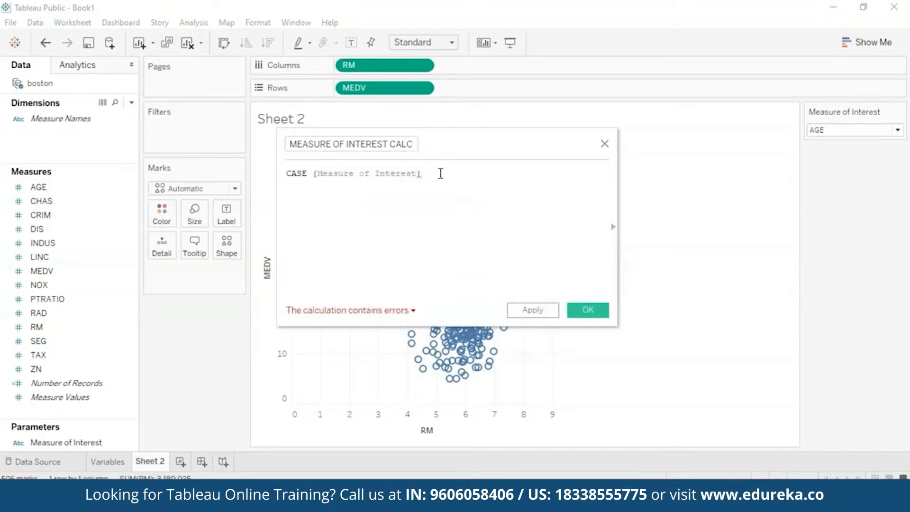
Step: Add the first branch of the CASE formula, WHEN 'AGE' THEN[AGE], with the parameter value as a quoted string
{"action": "key", "text": "Return"}
{"action": "type", "text": "whe"}
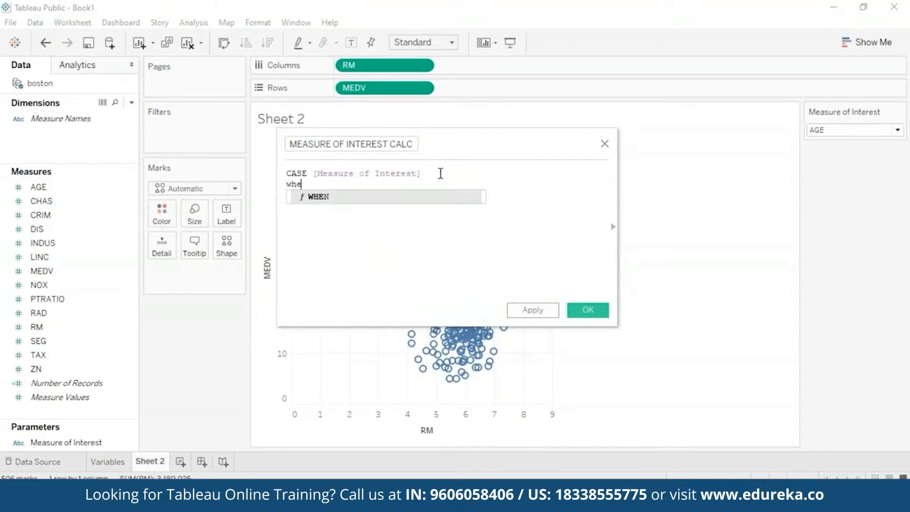
{"action": "left_click", "coordinate": [428, 200]}
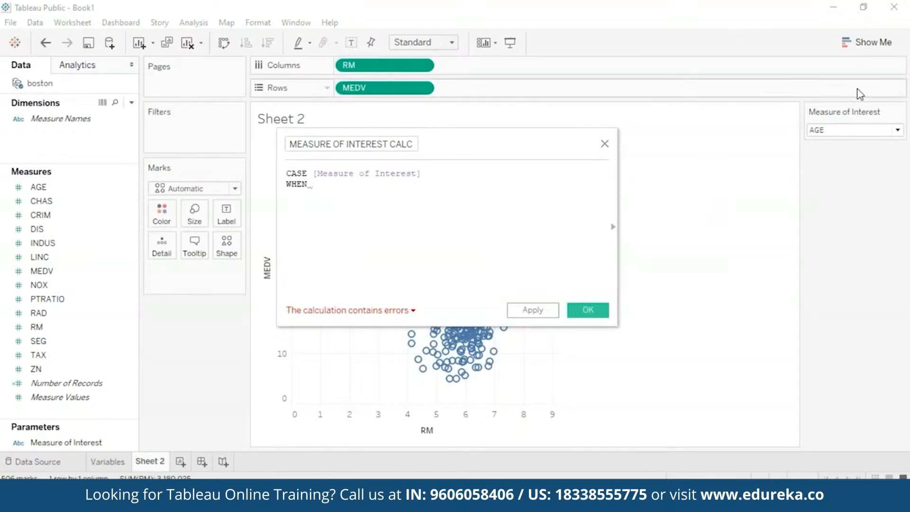
{"action": "left_click", "coordinate": [898, 131]}
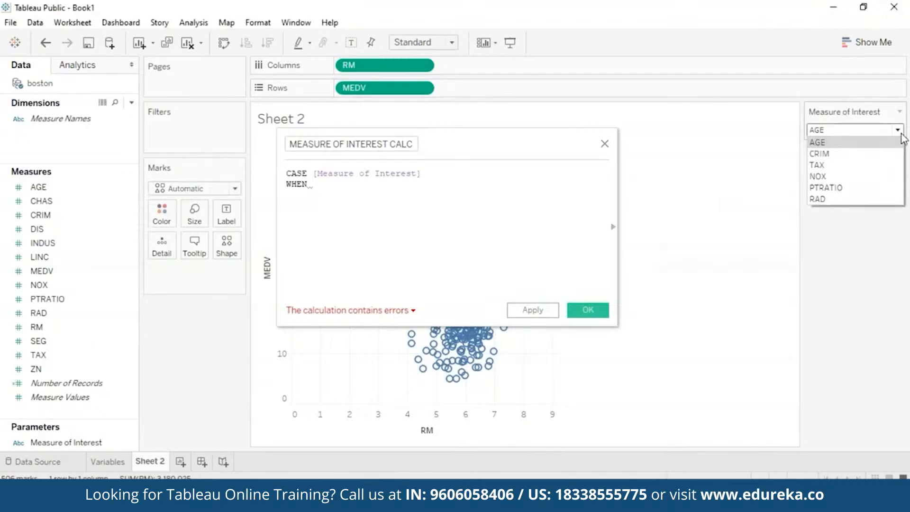
{"action": "left_click", "coordinate": [902, 138]}
{"action": "left_click", "coordinate": [368, 186]}
{"action": "type", "text": "[AGE]"}
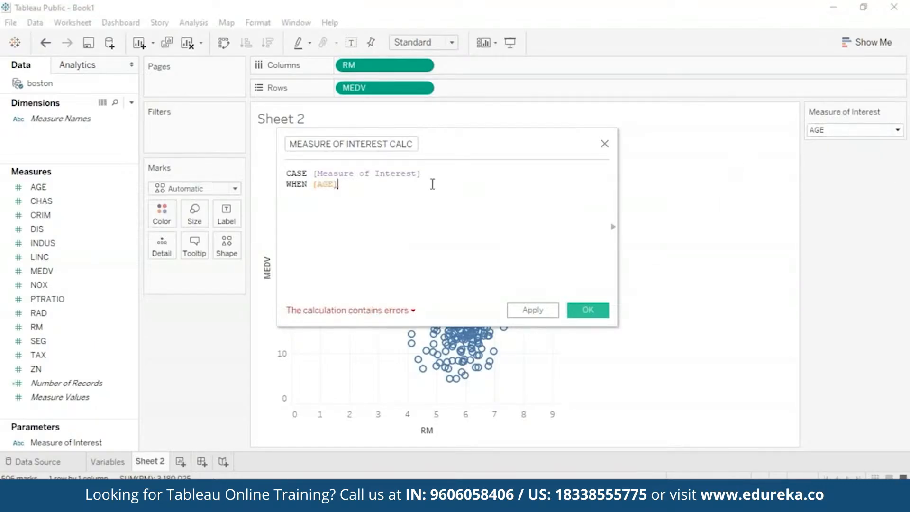
{"action": "key", "text": "BackSpace"}
{"action": "key", "text": "BackSpace"}
{"action": "key", "text": "BackSpace"}
{"action": "key", "text": "BackSpace"}
{"action": "key", "text": "BackSpace"}
{"action": "type", "text": "AGE THEN [AGE]"}
{"action": "key", "text": "Return"}
Step: Add the branches WHEN 'CRIM' THEN[CRIM] and WHEN 'RM' THEN[RM] to the CASE formula
{"action": "type", "text": "WHEN 'CRIM' THEN[CRIM]"}
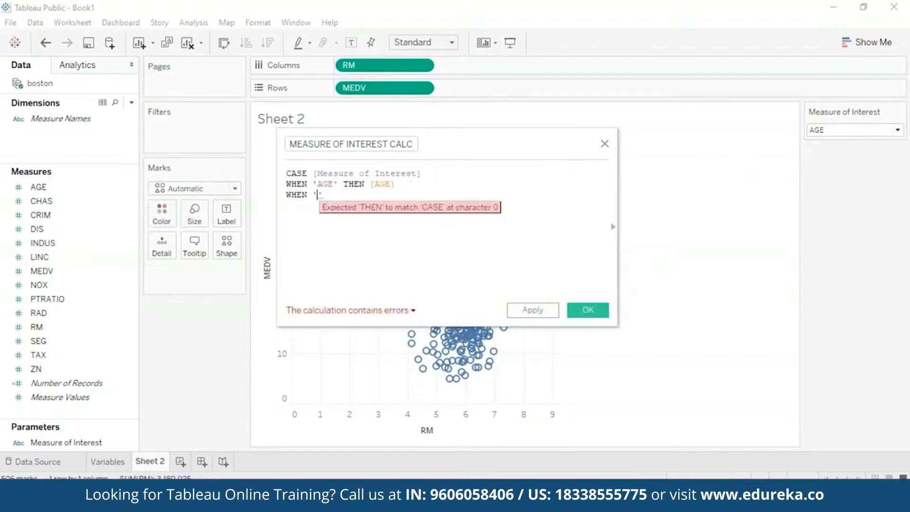
{"action": "key", "text": "Return"}
{"action": "type", "text": "e"}
{"action": "key", "text": "BackSpace"}
{"action": "type", "text": "WHEN 'RM' THEN[RM]"}
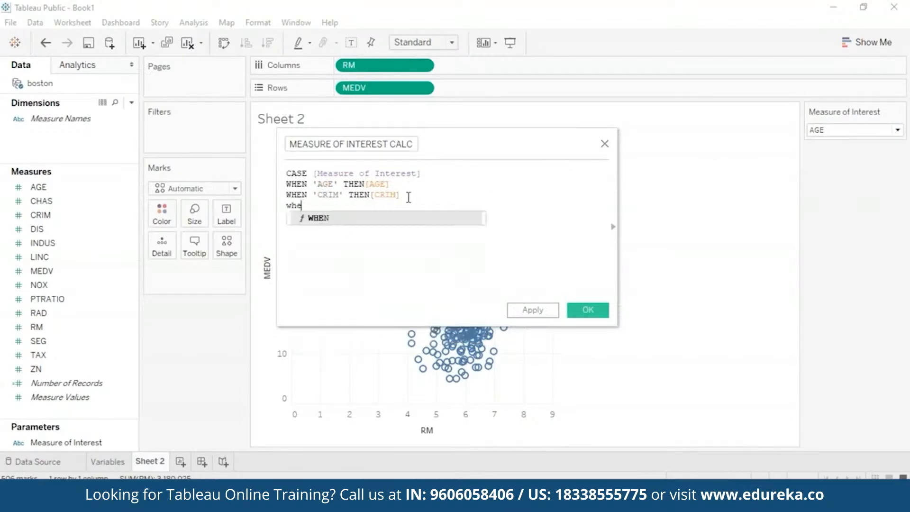
Step: Change the RM branch of the formula to WHEN 'TAX' THEN[TAX], following the parameter's value list
{"action": "left_click", "coordinate": [898, 130]}
{"action": "left_click", "coordinate": [330, 207]}
{"action": "key", "text": "BackSpace"}
{"action": "key", "text": "BackSpace"}
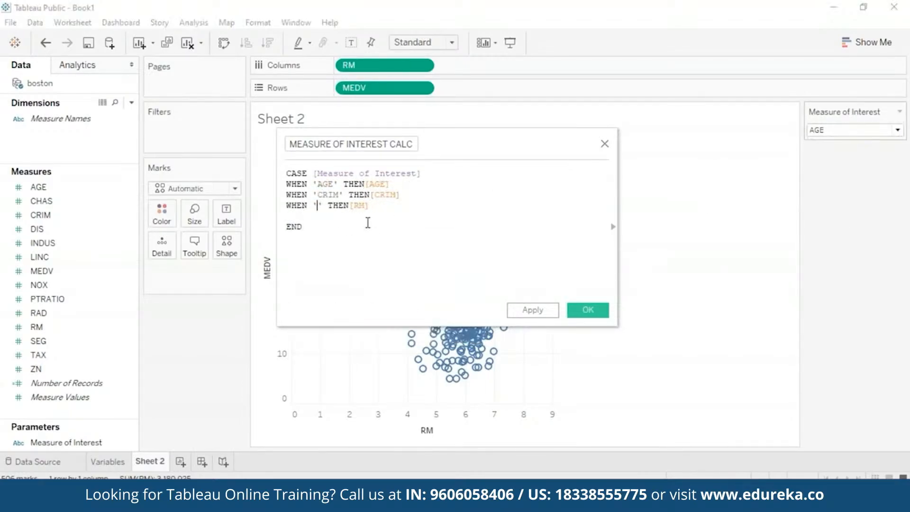
{"action": "type", "text": "TAX"}
{"action": "left_click", "coordinate": [406, 205]}
{"action": "key", "text": "BackSpace"}
{"action": "key", "text": "BackSpace"}
{"action": "key", "text": "BackSpace"}
{"action": "type", "text": "TAX]"}
Step: Complete the CASE formula with matching branches for NOX, PTRATIO and RAD before END, and save the calculated field
{"action": "key", "text": "Return"}
{"action": "type", "text": "WHEN 'NOX' THEN[NOX]"}
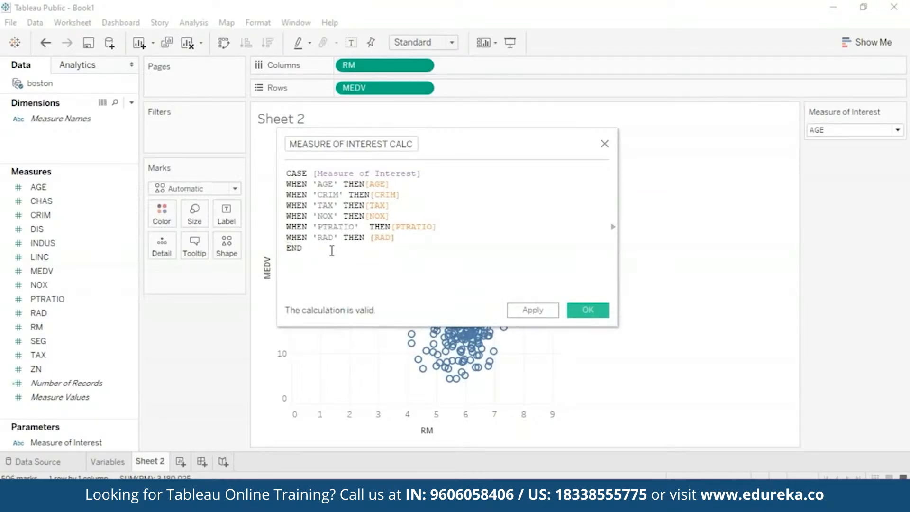
{"action": "left_click", "coordinate": [529, 311]}
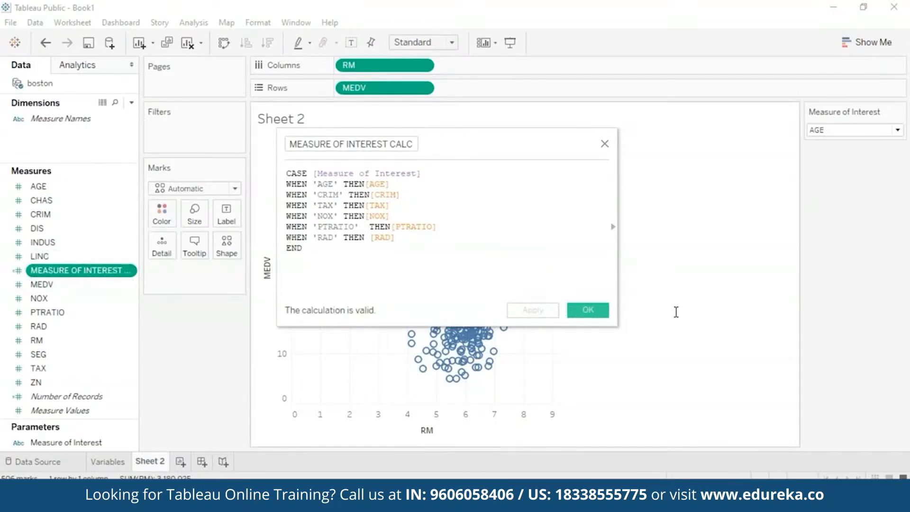
{"action": "left_click", "coordinate": [589, 311]}
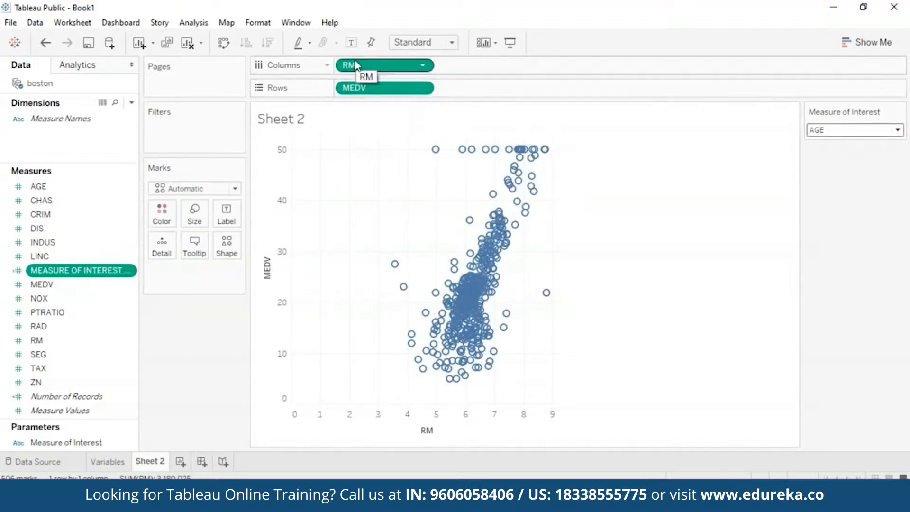
Step: Replace RM on Columns with the MEASURE OF INTEREST CALC field
{"action": "left_click_drag", "start_coordinate": [106, 270], "coordinate": [543, 65]}
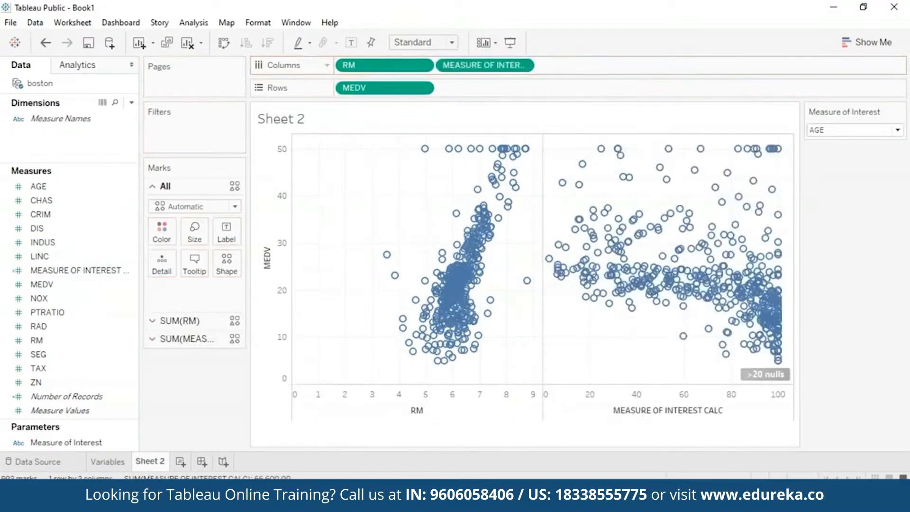
{"action": "left_click", "coordinate": [423, 66]}
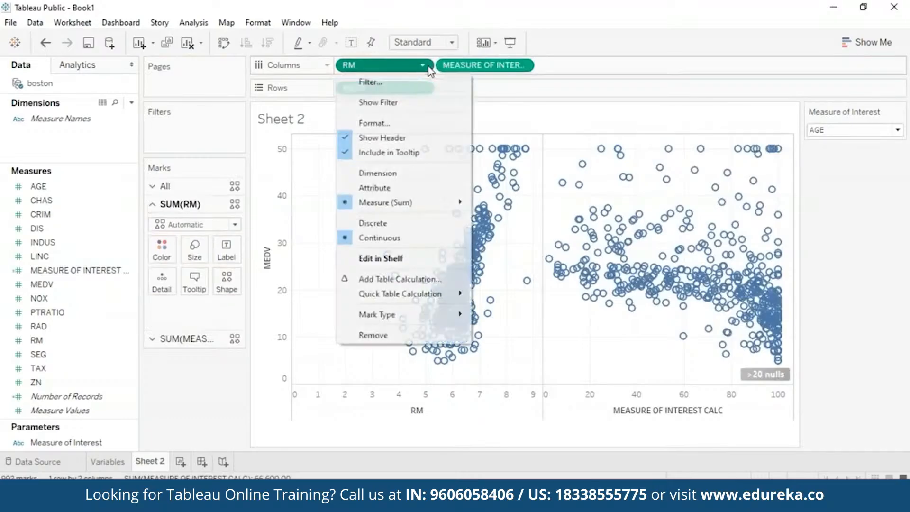
{"action": "left_click", "coordinate": [398, 336]}
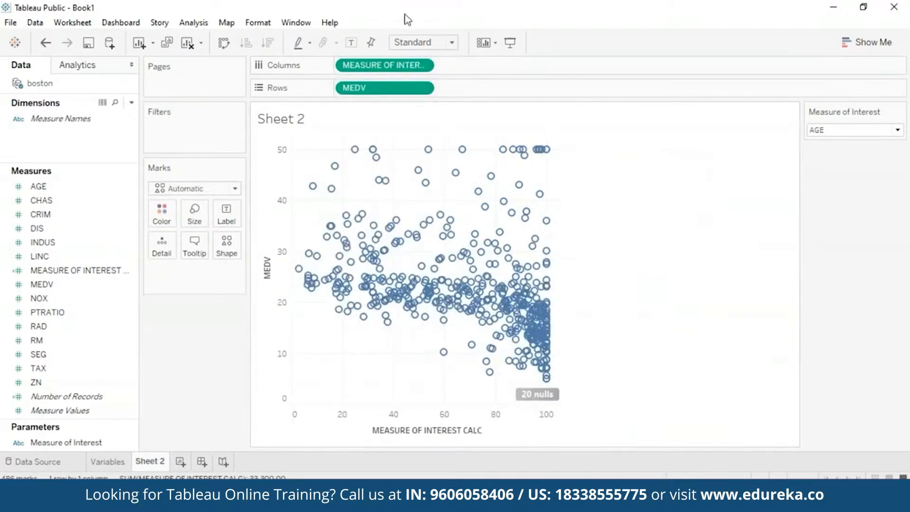
Step: Set the aggregation of both MEDV on Rows and MEASURE OF INTEREST CALC on Columns to Average
{"action": "left_click", "coordinate": [423, 88]}
{"action": "mouse_move", "coordinate": [463, 230]}
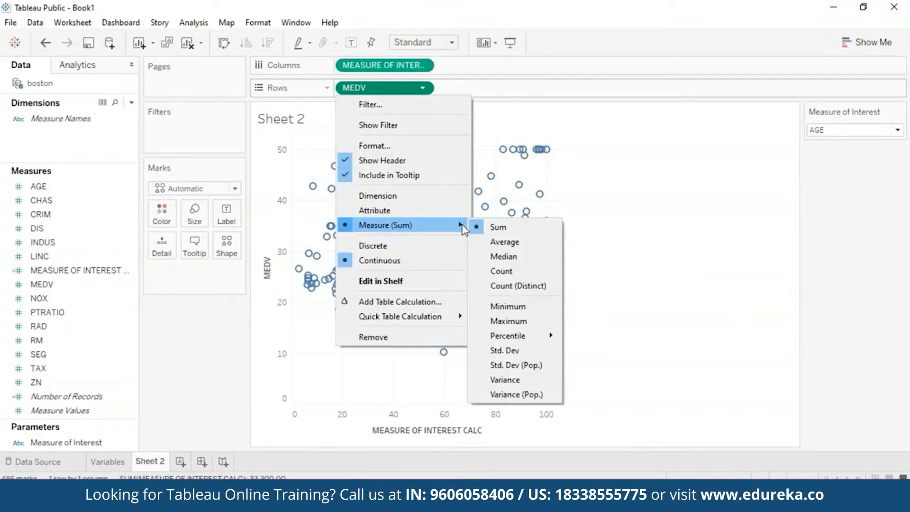
{"action": "left_click", "coordinate": [529, 246]}
{"action": "left_click", "coordinate": [422, 65]}
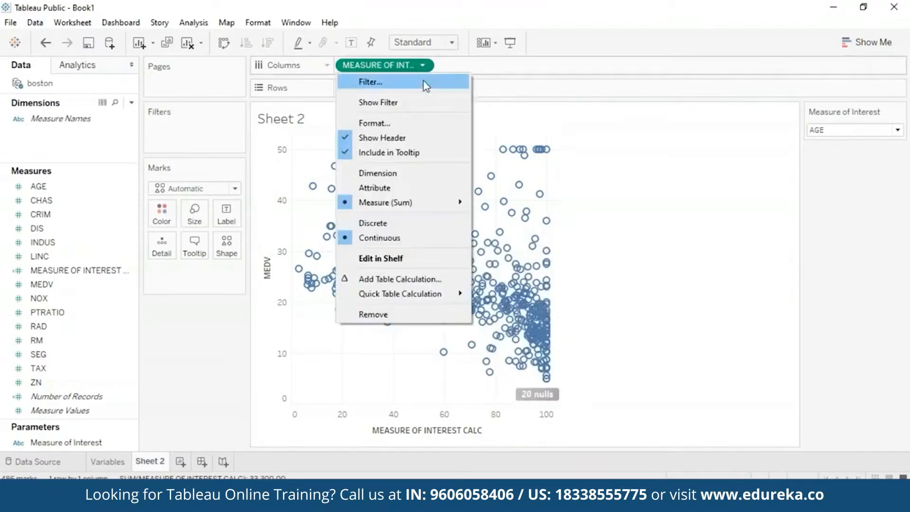
{"action": "mouse_move", "coordinate": [439, 204]}
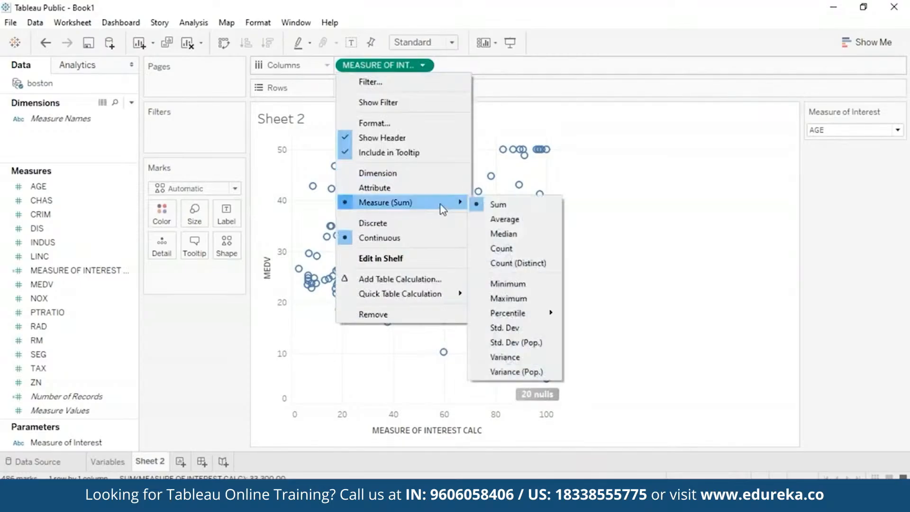
{"action": "left_click", "coordinate": [505, 219]}
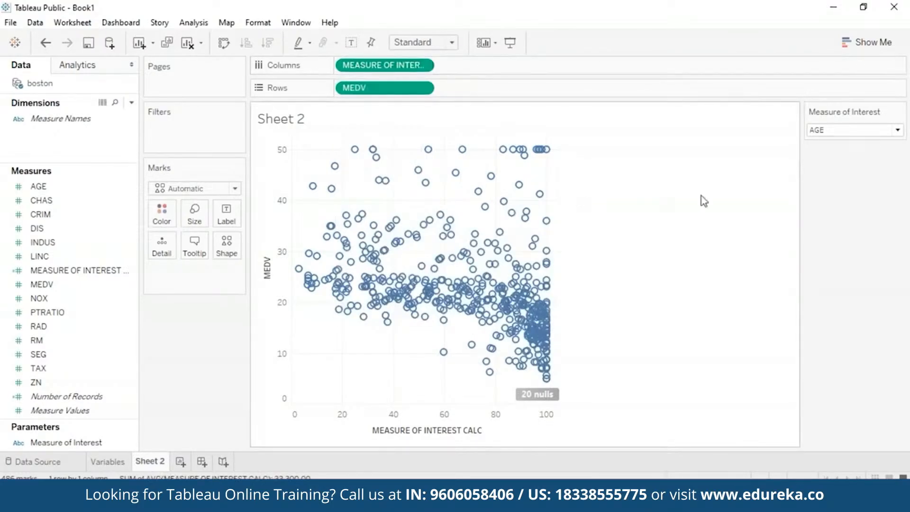
Step: Switch the Measure of Interest parameter through TAX, CRIM, RAD and PTRATIO to compare the resulting scatter plots
{"action": "left_click", "coordinate": [898, 130]}
{"action": "left_click", "coordinate": [851, 166]}
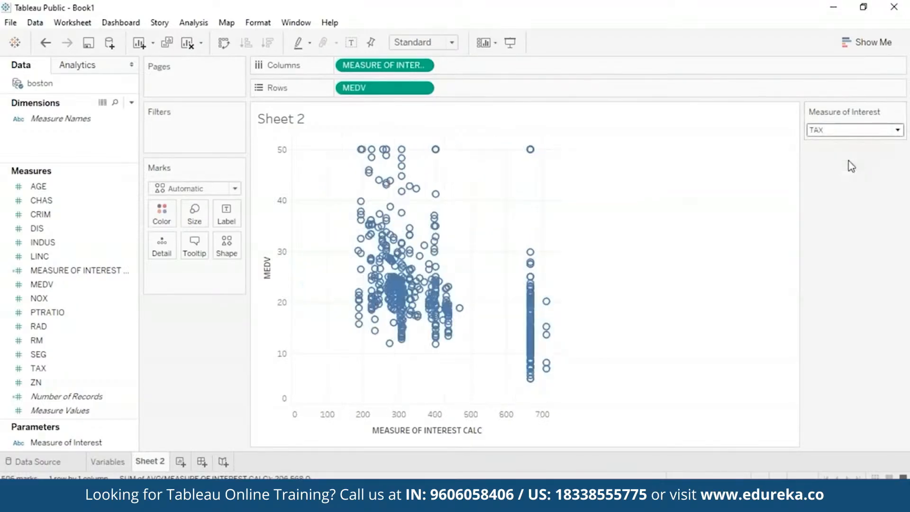
{"action": "left_click", "coordinate": [897, 130]}
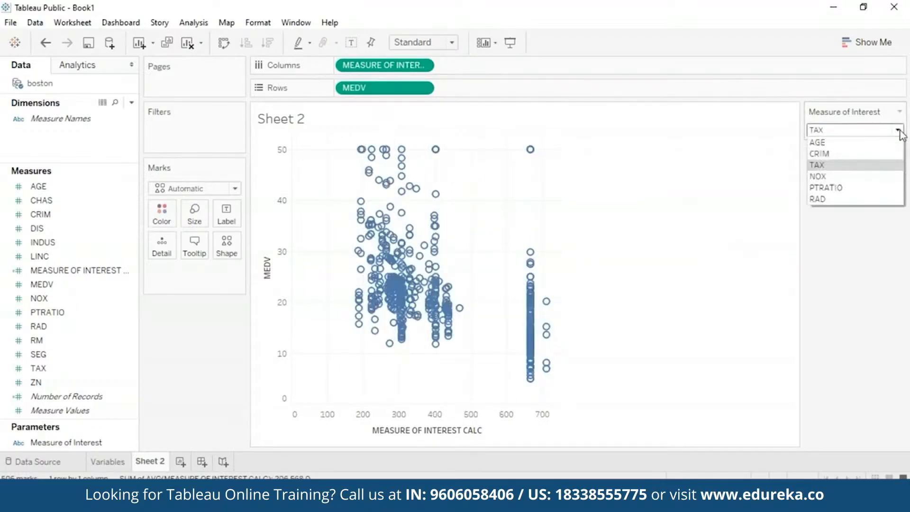
{"action": "left_click", "coordinate": [832, 163]}
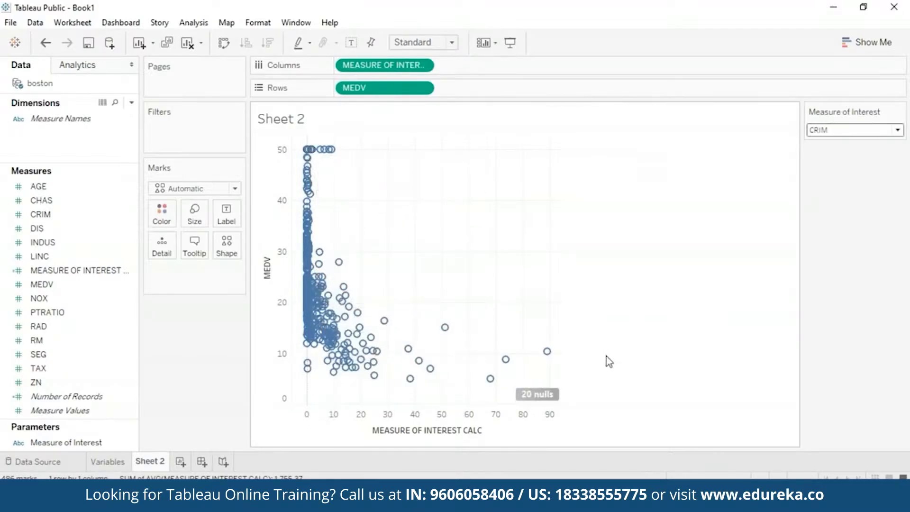
{"action": "left_click", "coordinate": [899, 133]}
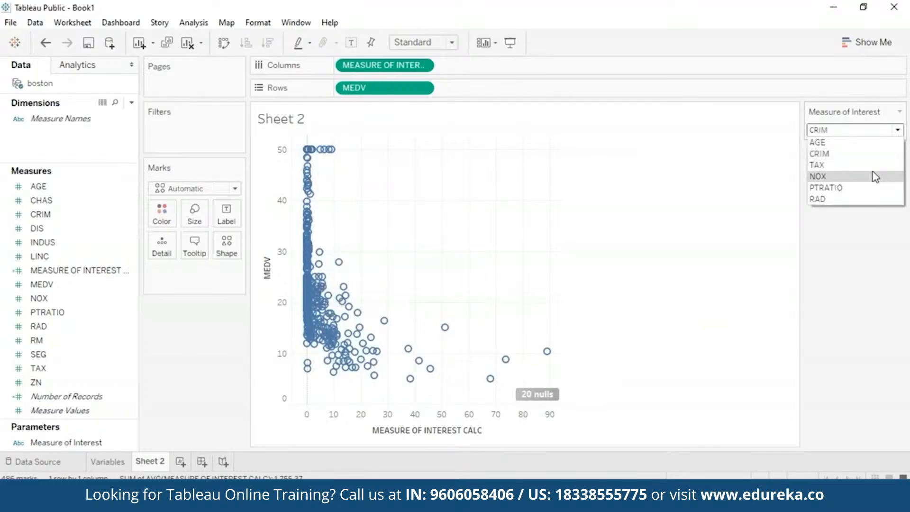
{"action": "left_click", "coordinate": [855, 199]}
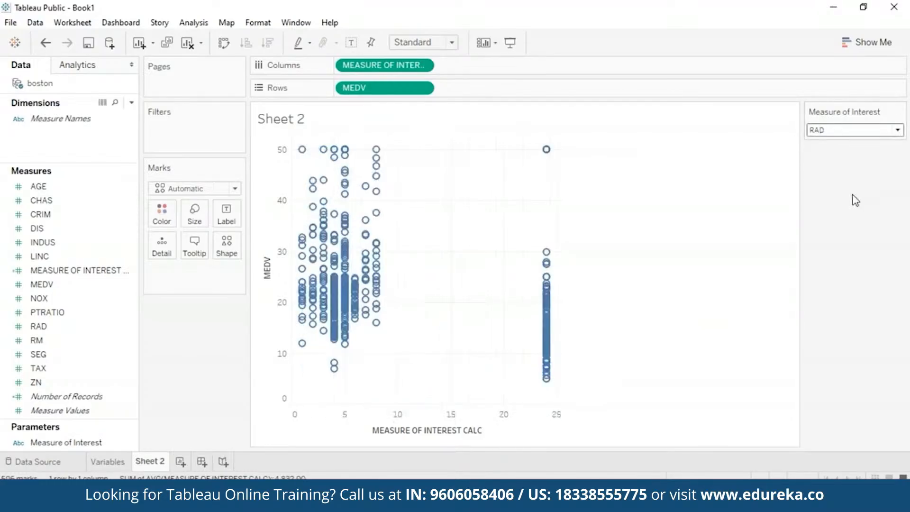
{"action": "left_click", "coordinate": [899, 132]}
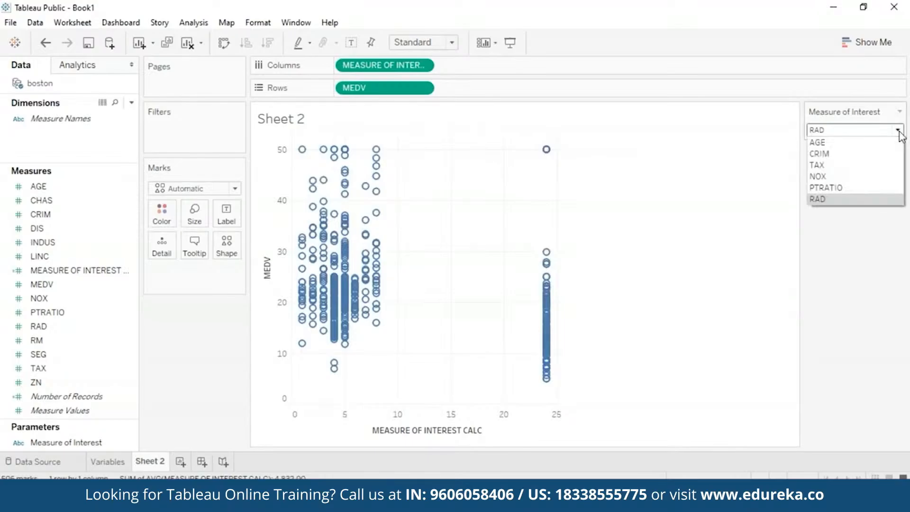
{"action": "left_click", "coordinate": [870, 187]}
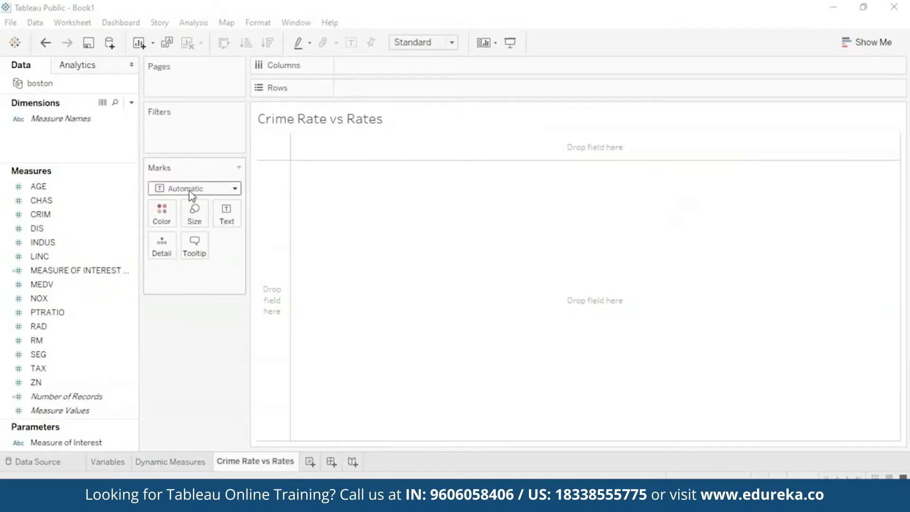
Step: Create bins from the CRIM measure on the Crime Rate vs Rates sheet with a bin size of 3
{"action": "left_click", "coordinate": [77, 216]}
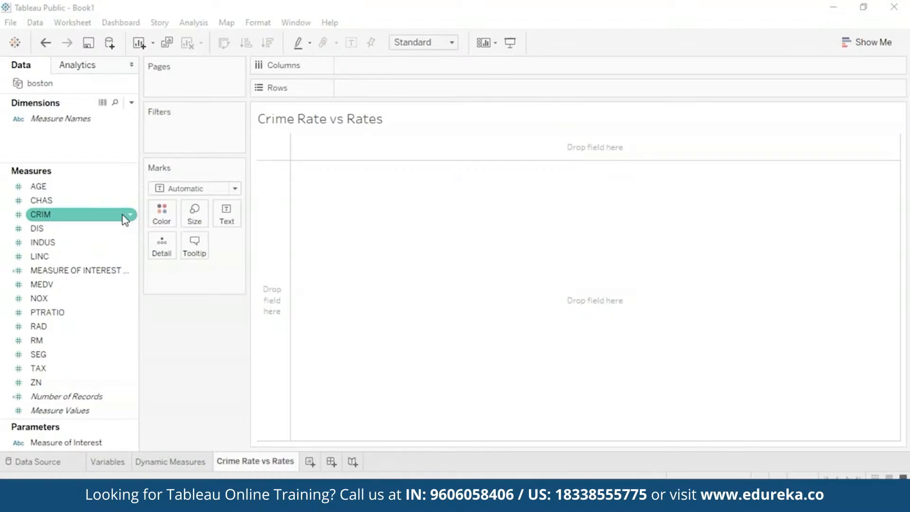
{"action": "left_click", "coordinate": [123, 217]}
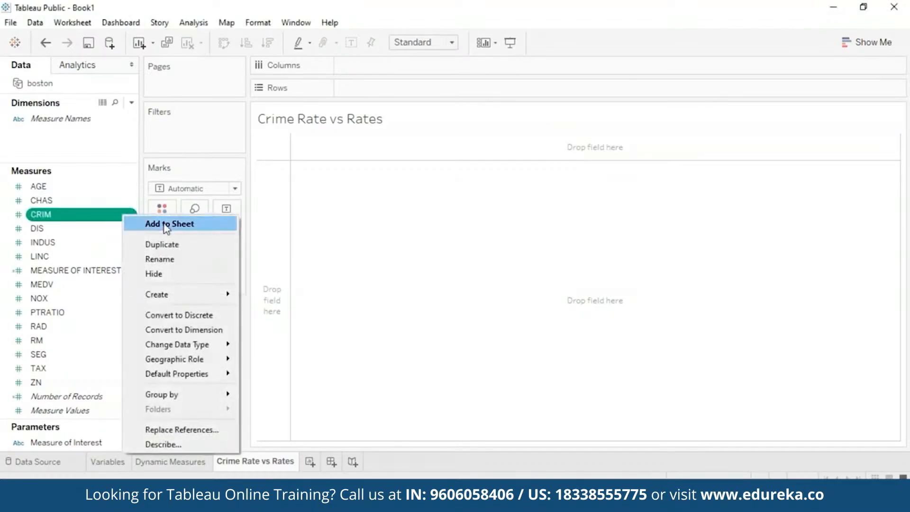
{"action": "mouse_move", "coordinate": [200, 299]}
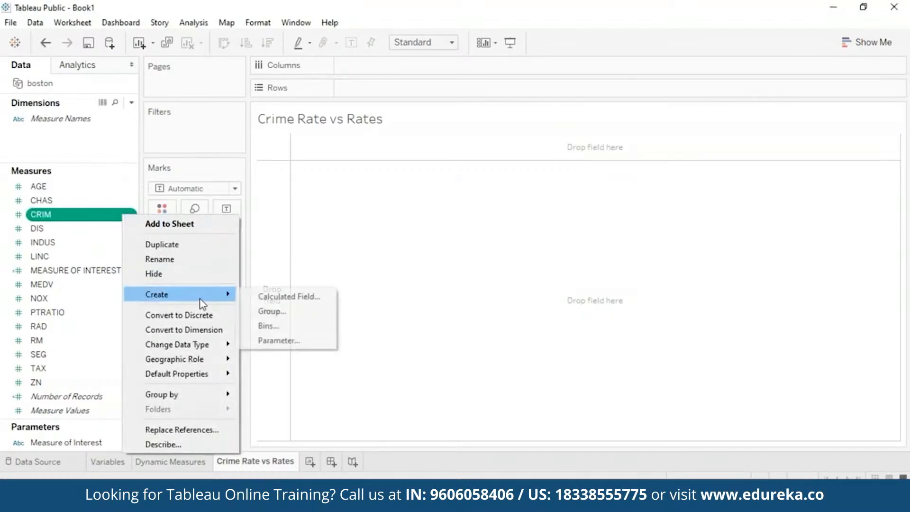
{"action": "left_click", "coordinate": [310, 326]}
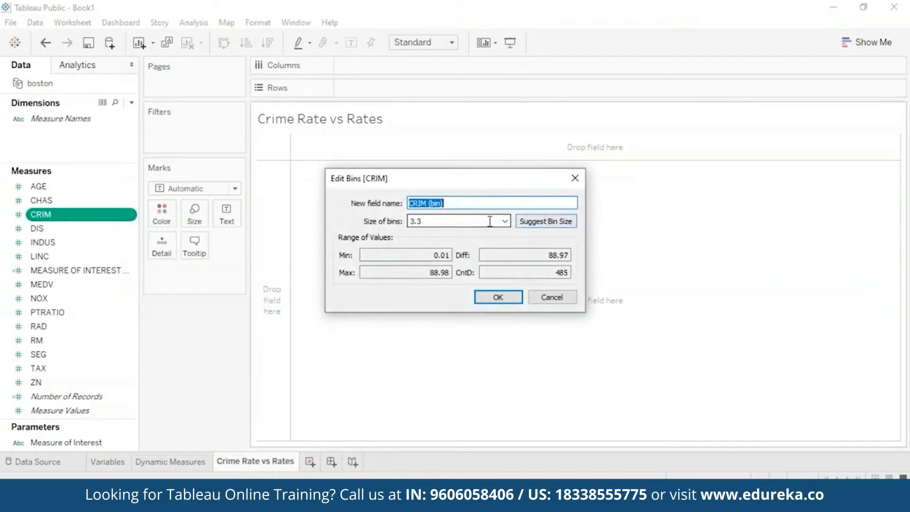
{"action": "left_click", "coordinate": [432, 223]}
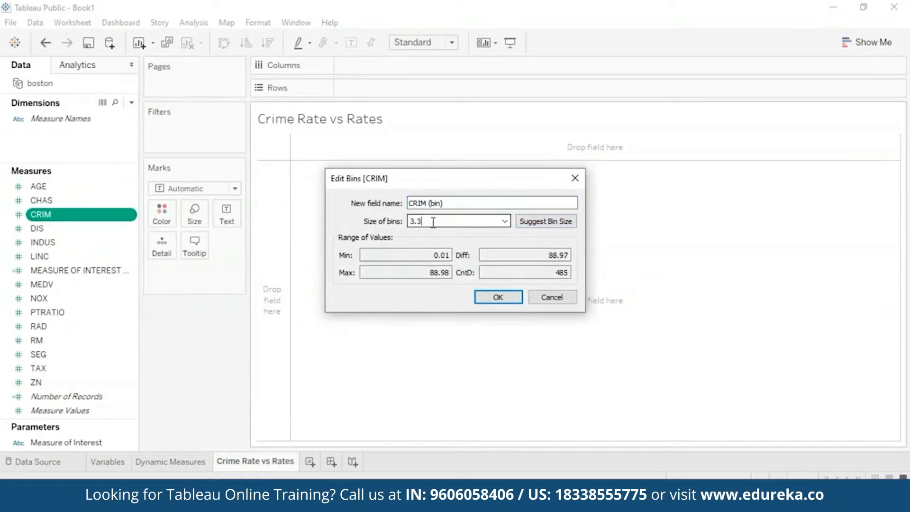
{"action": "key", "text": "BackSpace"}
{"action": "key", "text": "BackSpace"}
{"action": "left_click", "coordinate": [498, 297]}
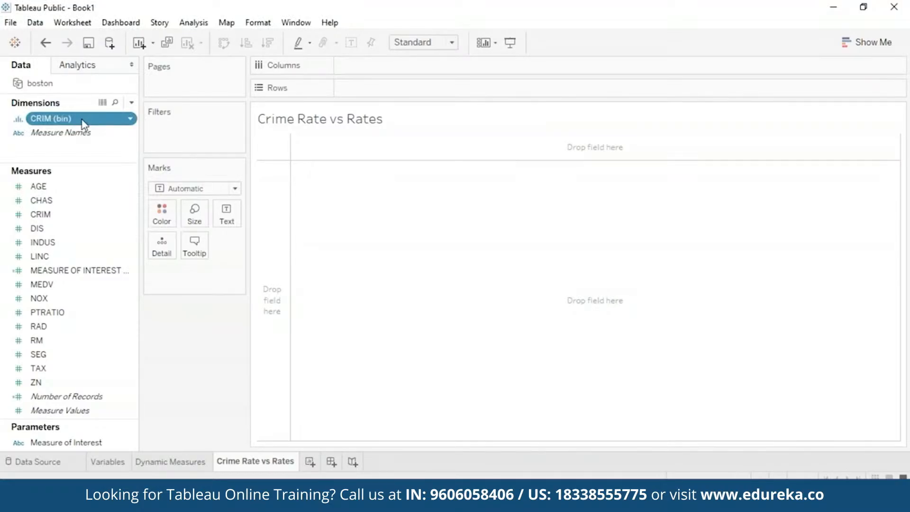
Step: Plot MEDV on Rows against CRIM (bin) on Columns, and exclude the Null bin from the chart
{"action": "left_click_drag", "start_coordinate": [84, 124], "coordinate": [395, 68]}
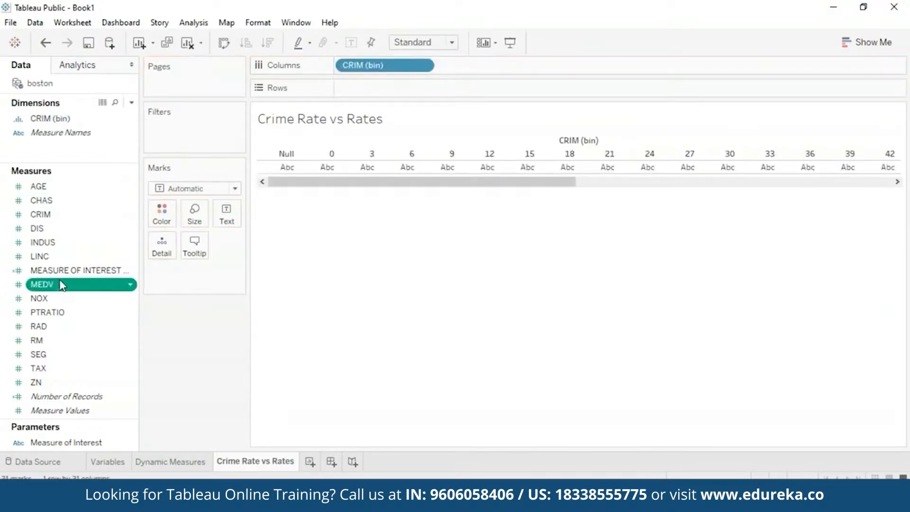
{"action": "left_click_drag", "start_coordinate": [42, 284], "coordinate": [368, 89]}
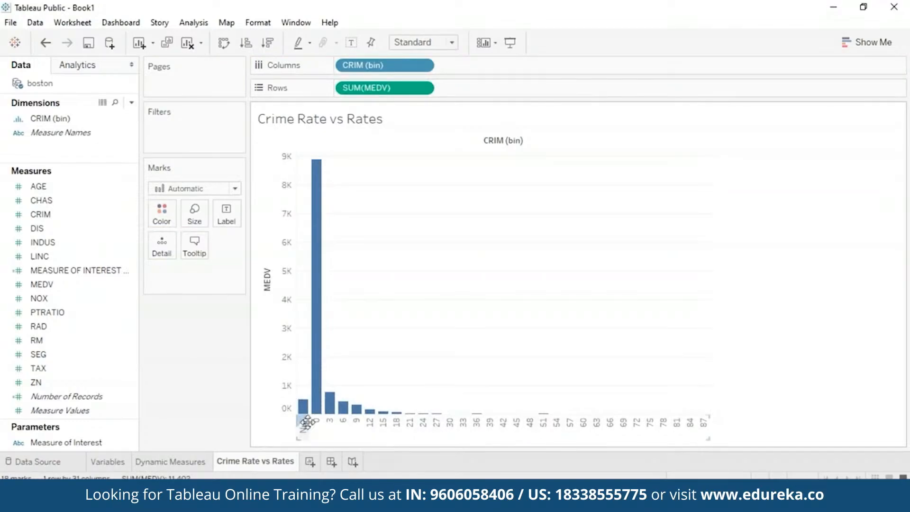
{"action": "mouse_move", "coordinate": [304, 415]}
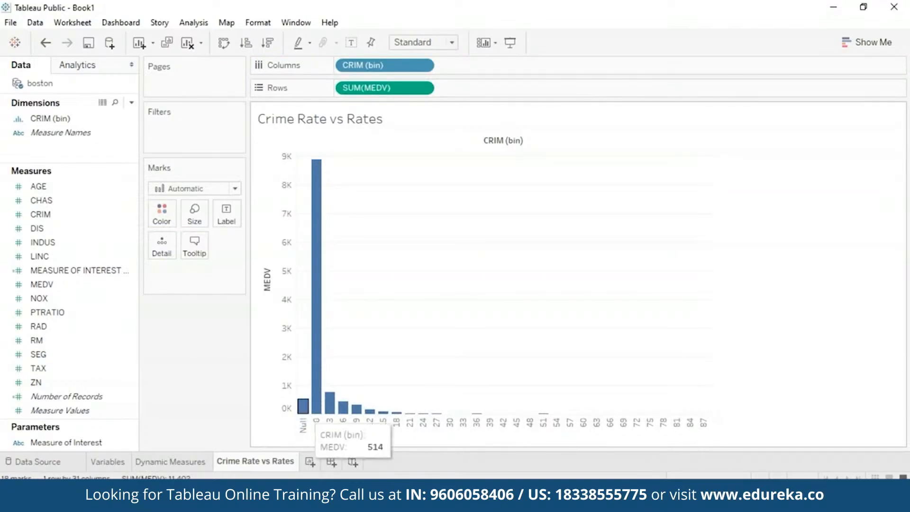
{"action": "right_click", "coordinate": [303, 411]}
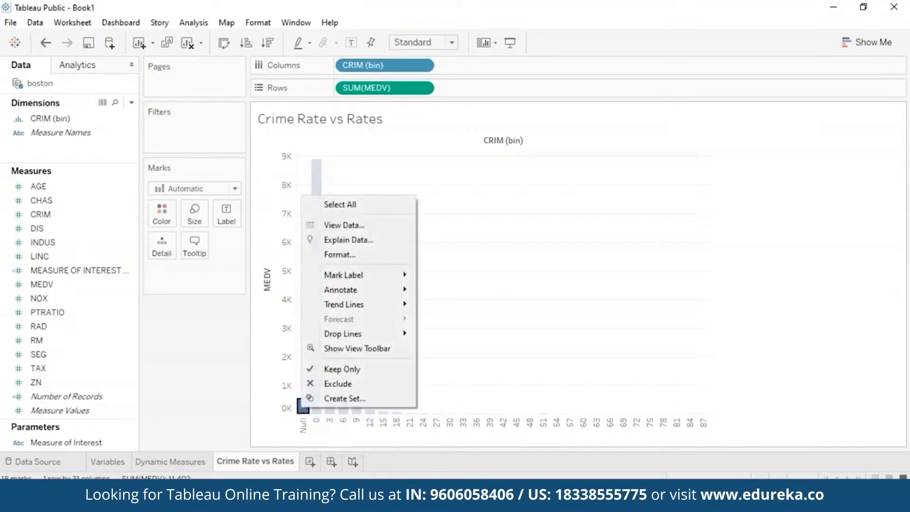
{"action": "left_click", "coordinate": [333, 385]}
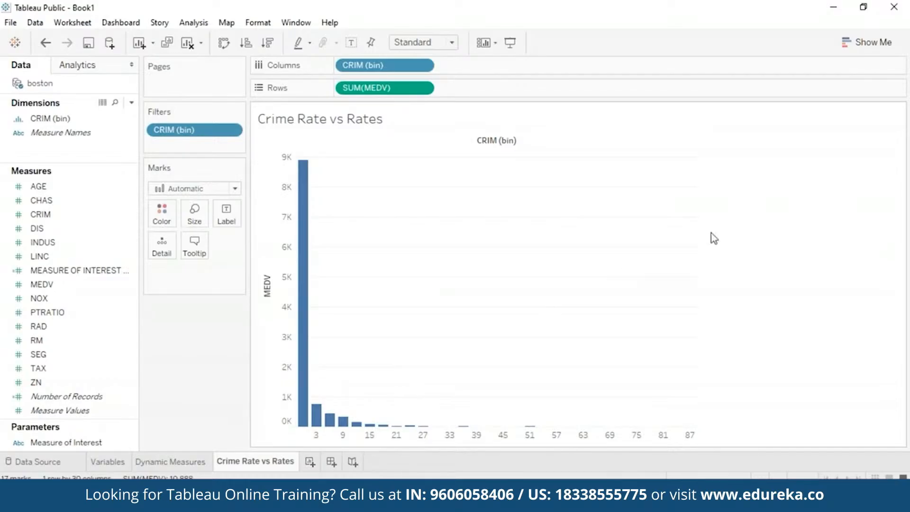
Step: Convert the chart to a box-and-whisker plot and move CRIM (bin) from the marks back to Columns
{"action": "left_click", "coordinate": [875, 44]}
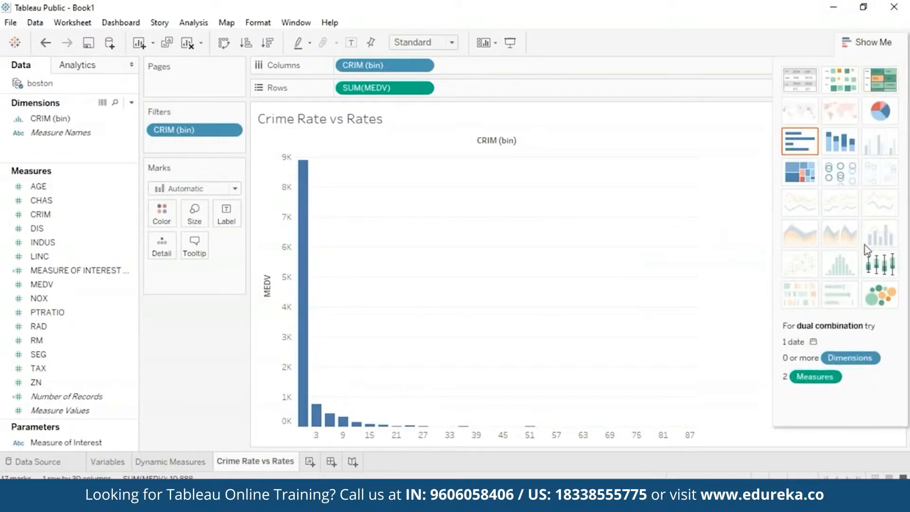
{"action": "left_click", "coordinate": [876, 281]}
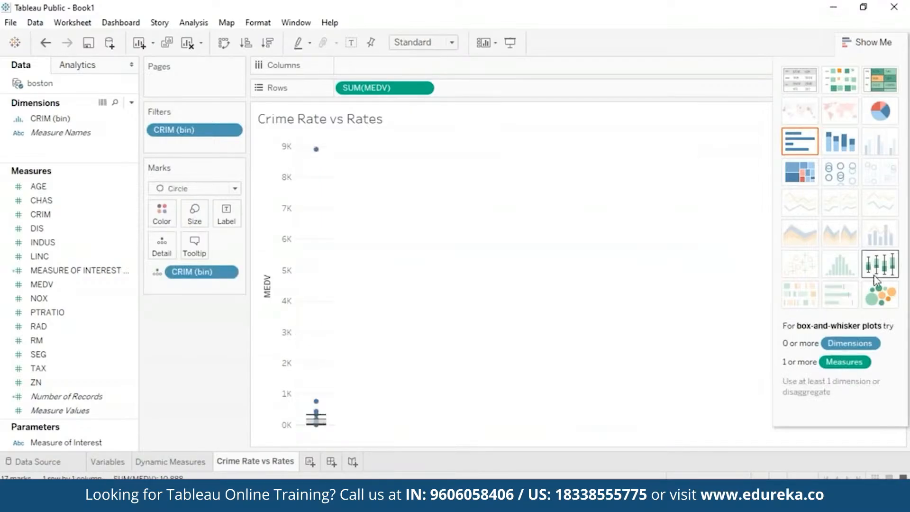
{"action": "left_click_drag", "start_coordinate": [204, 272], "coordinate": [391, 61]}
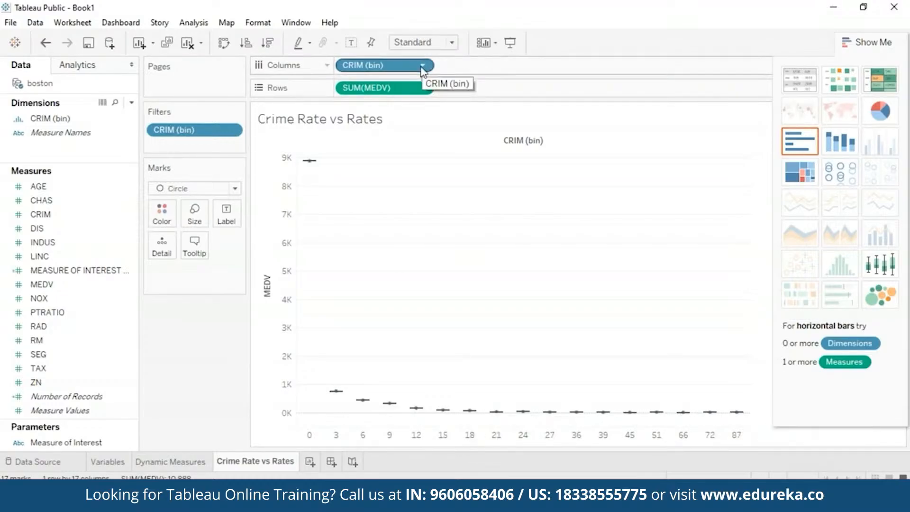
Step: Set MEDV on Rows to be treated as a dimension and close the chart type suggestions
{"action": "left_click", "coordinate": [423, 89]}
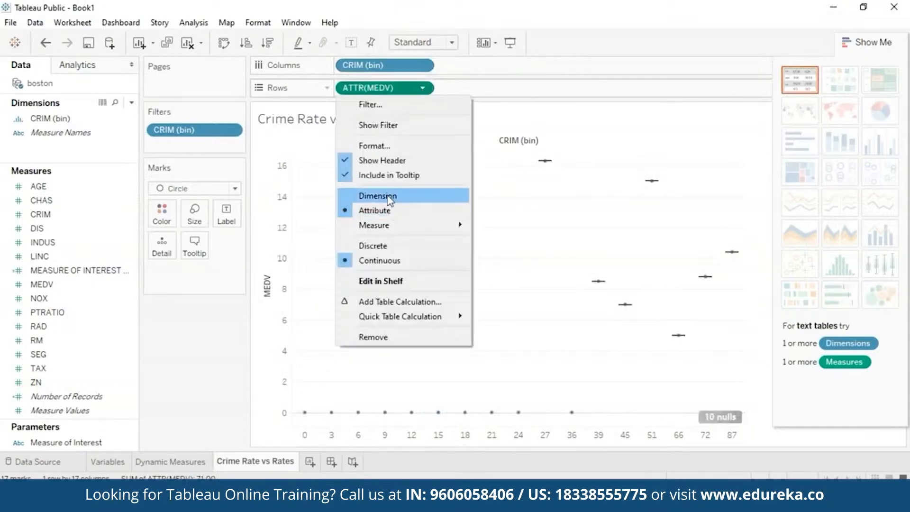
{"action": "left_click", "coordinate": [392, 199]}
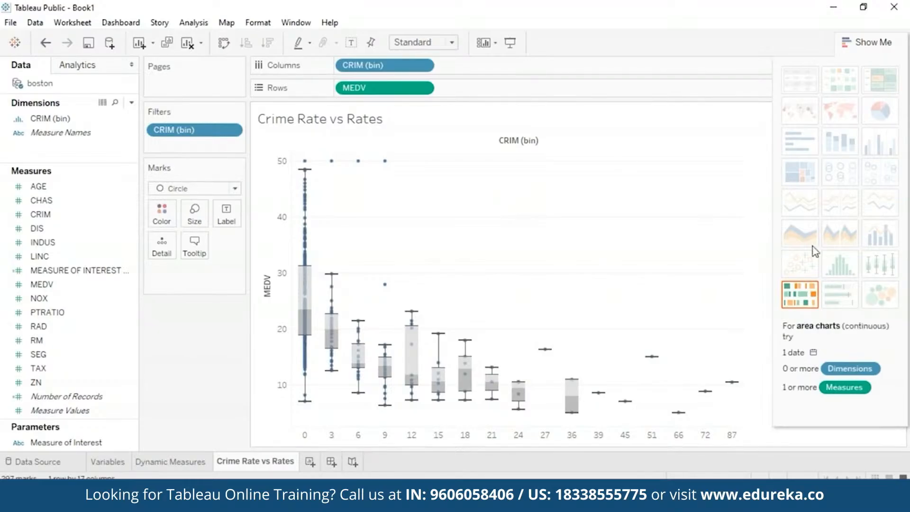
{"action": "left_click", "coordinate": [857, 41]}
Step: Examine the box plots' quartile and outlier values per crime bin, and check how the MEDV field on Rows is treated
{"action": "mouse_move", "coordinate": [331, 284]}
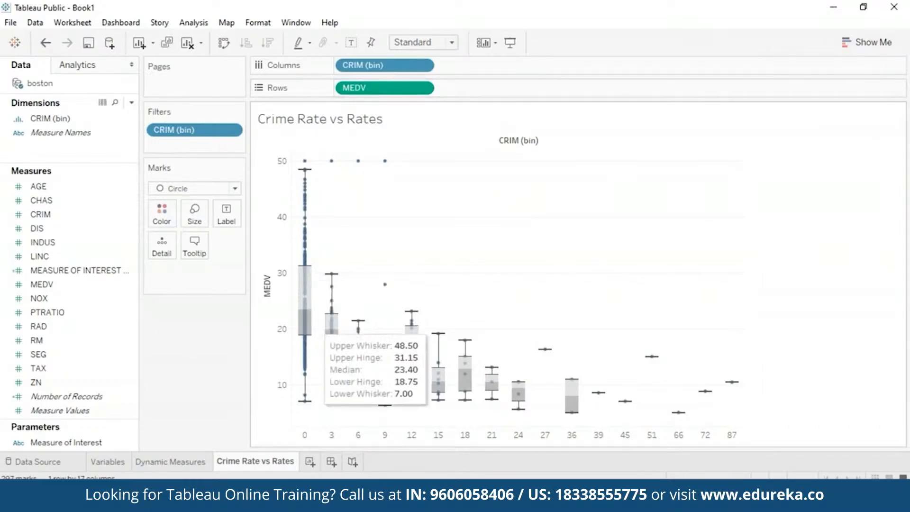
{"action": "mouse_move", "coordinate": [412, 368]}
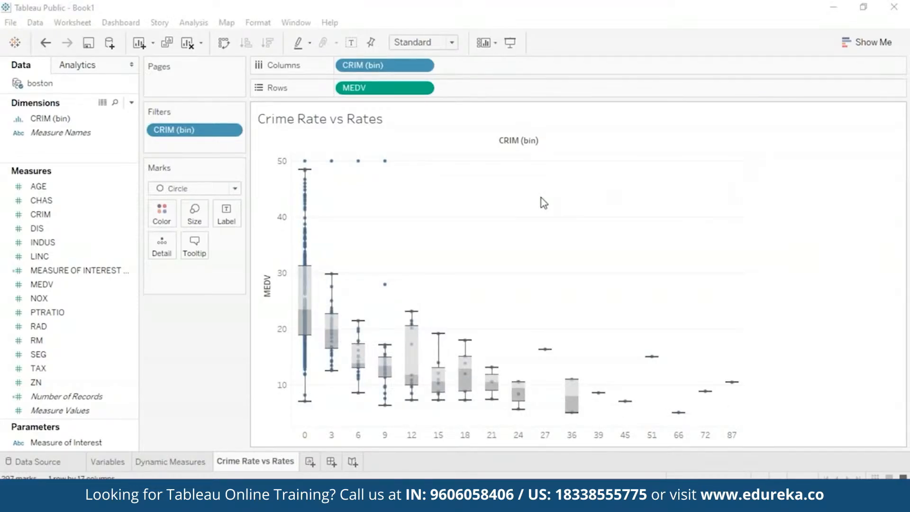
{"action": "left_click", "coordinate": [423, 89]}
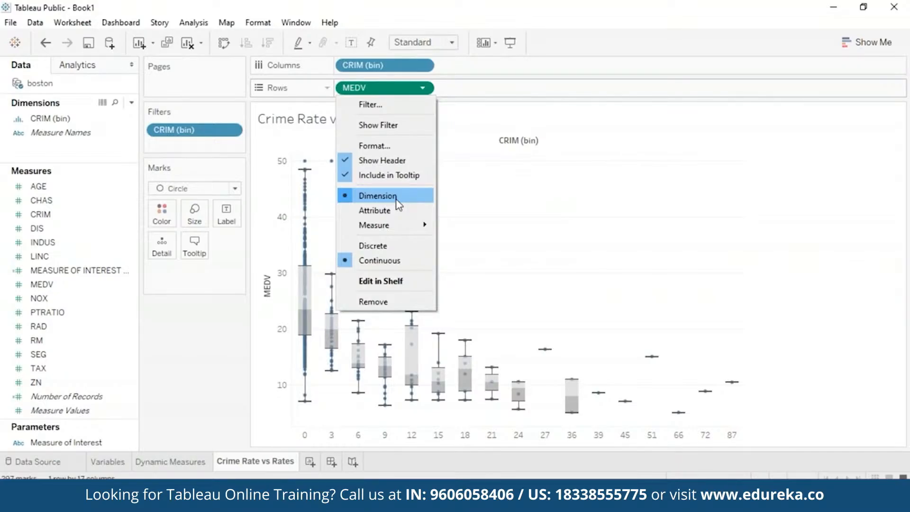
{"action": "mouse_move", "coordinate": [426, 229]}
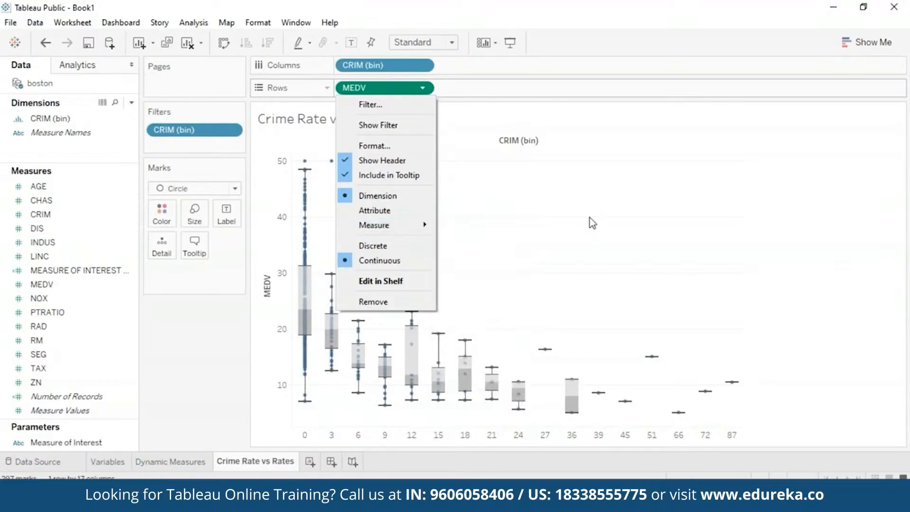
{"action": "left_click", "coordinate": [590, 234]}
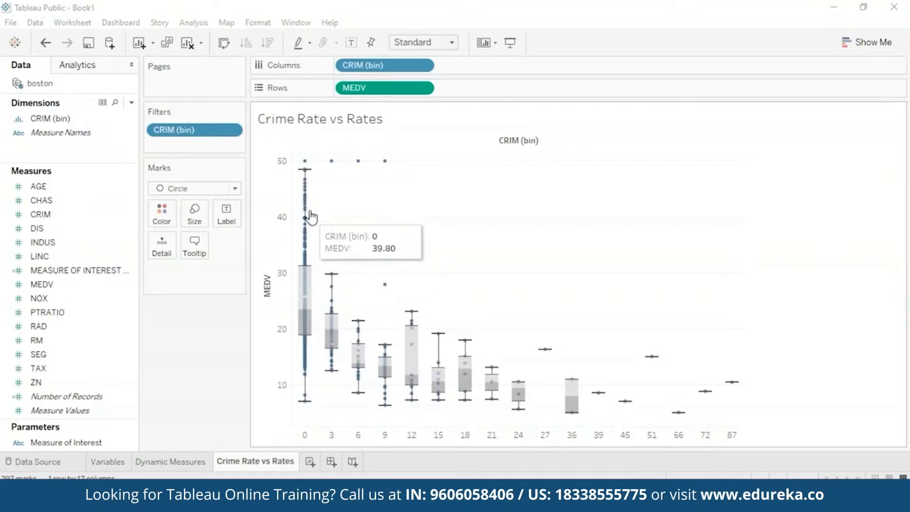
{"action": "mouse_move", "coordinate": [305, 162]}
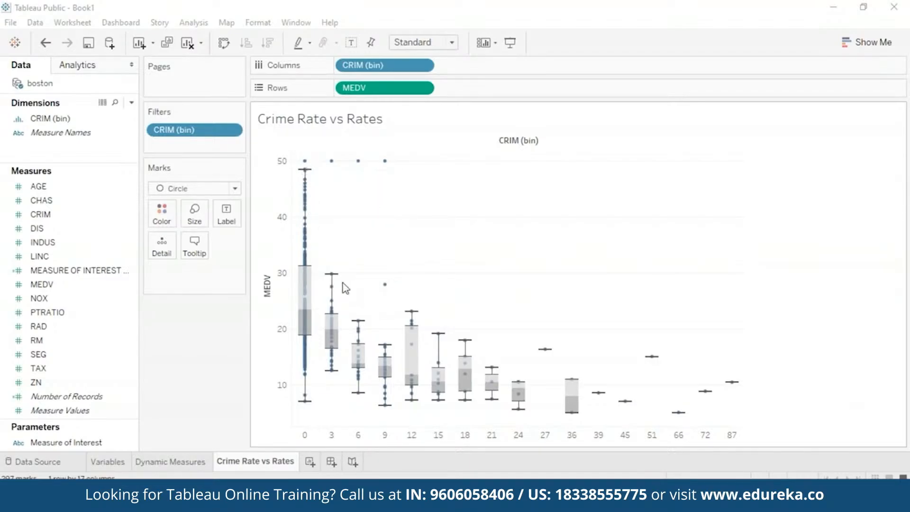
{"action": "mouse_move", "coordinate": [335, 304]}
Step: Add a new worksheet and rename it Metrics
{"action": "left_click", "coordinate": [309, 461]}
{"action": "right_click", "coordinate": [311, 462]}
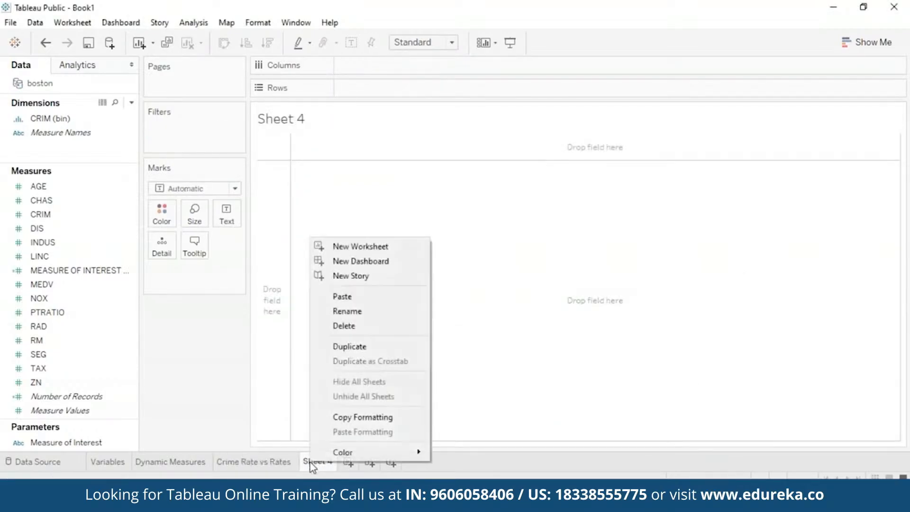
{"action": "left_click", "coordinate": [382, 312]}
{"action": "type", "text": "Metr"}
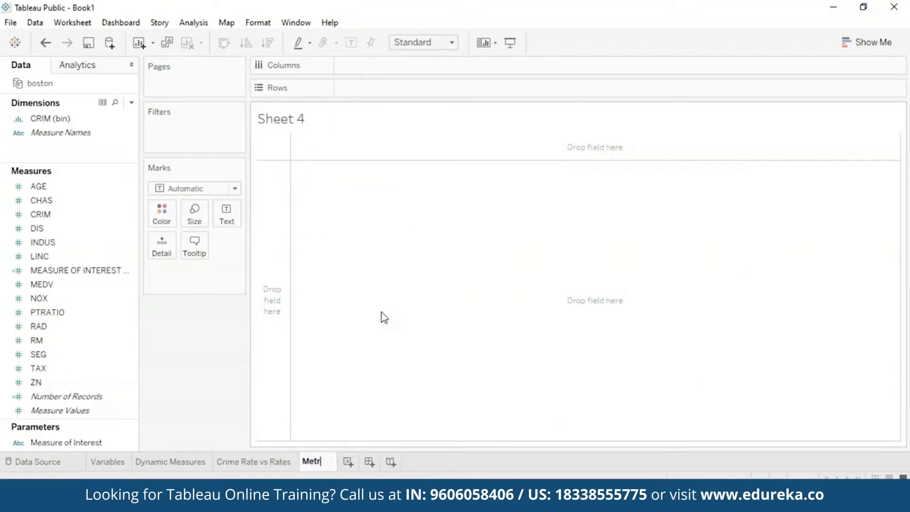
{"action": "type", "text": "ics"}
{"action": "key", "text": "Return"}
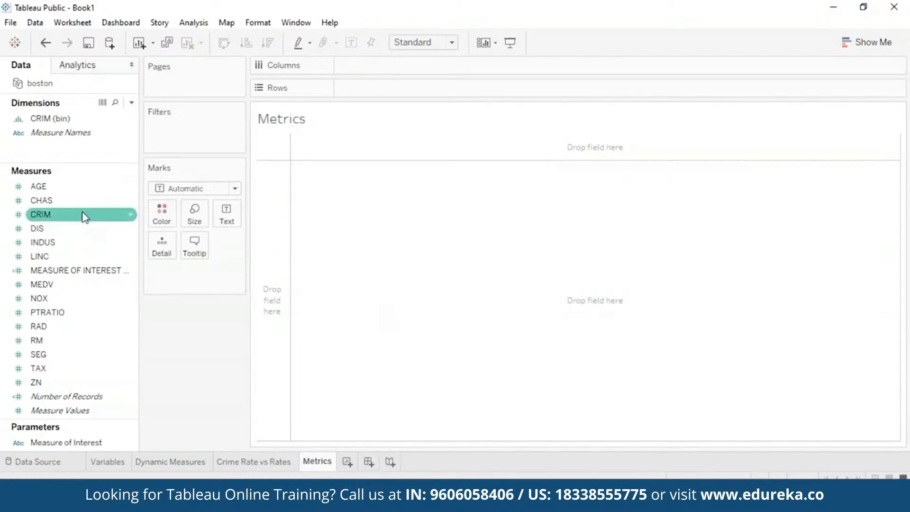
Step: Build a text table of Measure Values for all measures, with Measure Names laid out across Columns
{"action": "left_click_drag", "start_coordinate": [75, 134], "coordinate": [394, 61]}
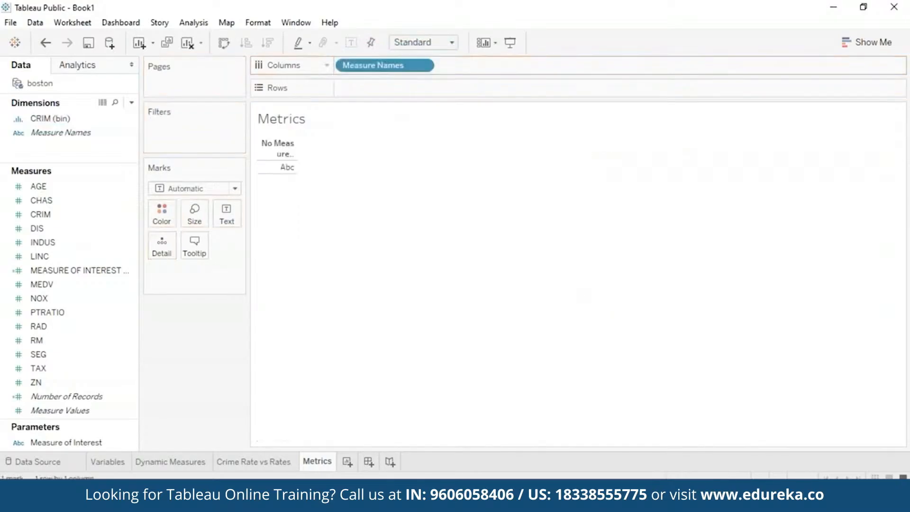
{"action": "left_click_drag", "start_coordinate": [60, 410], "coordinate": [371, 83]}
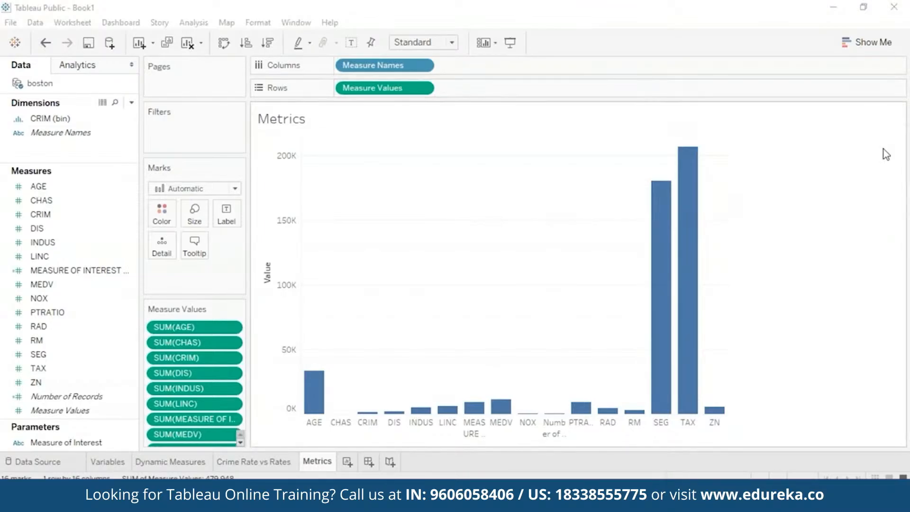
{"action": "left_click", "coordinate": [878, 44]}
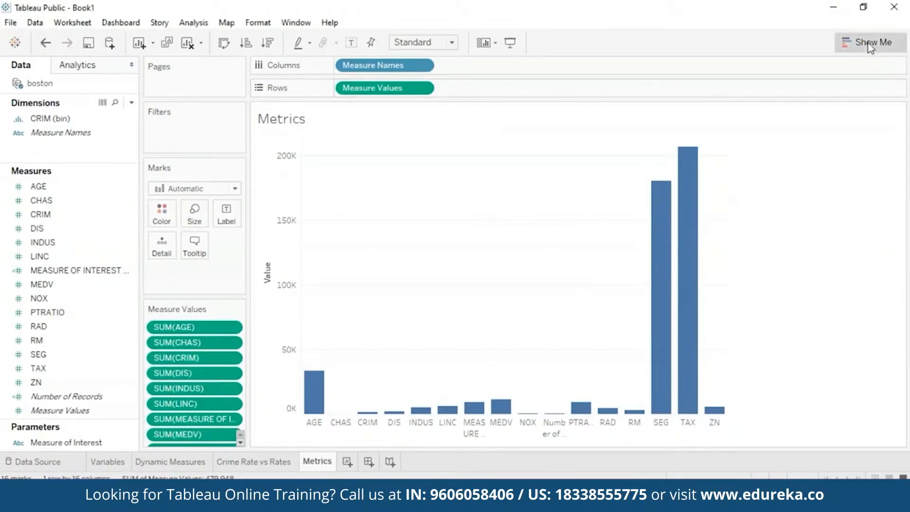
{"action": "left_click", "coordinate": [794, 87]}
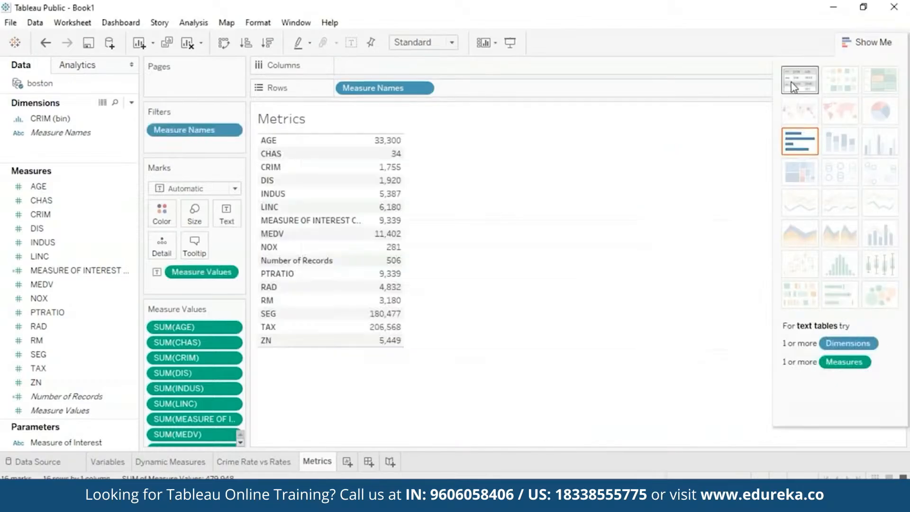
{"action": "left_click", "coordinate": [224, 43]}
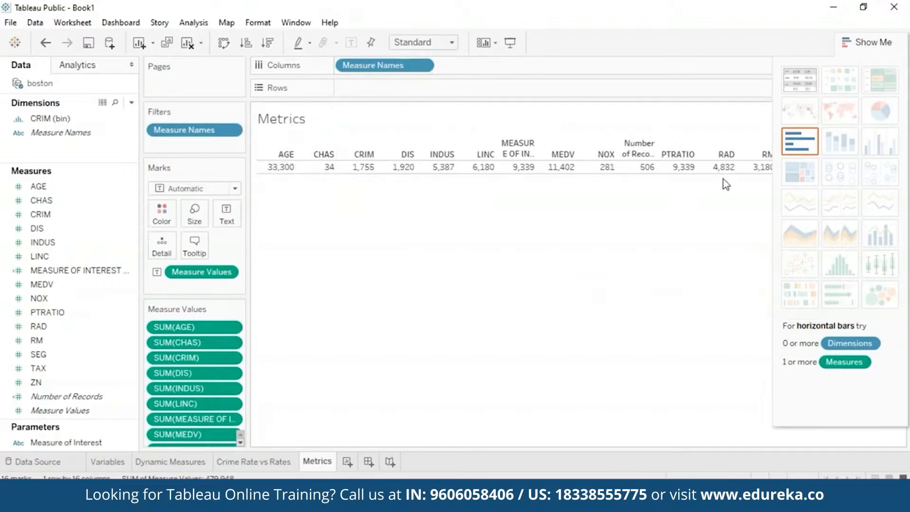
{"action": "left_click", "coordinate": [872, 42]}
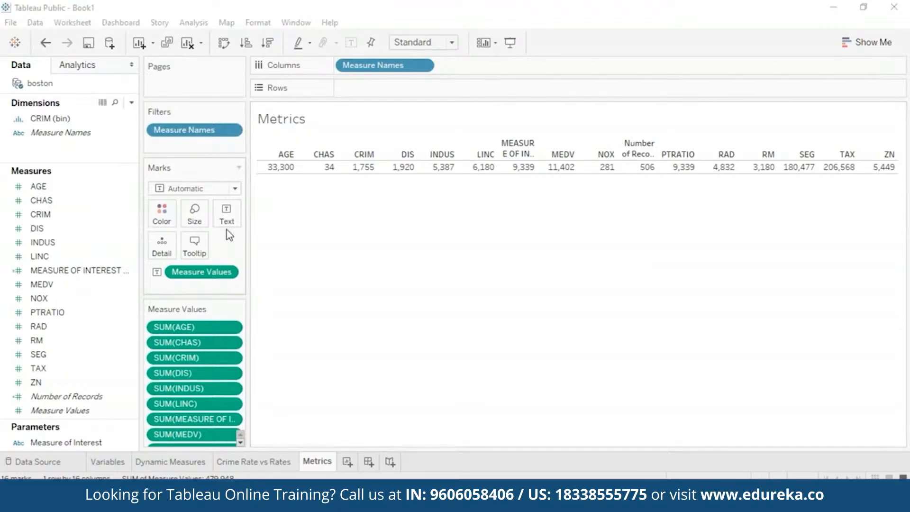
Step: Change the aggregation of all Measure Values in the table from sum to average
{"action": "left_click", "coordinate": [228, 273]}
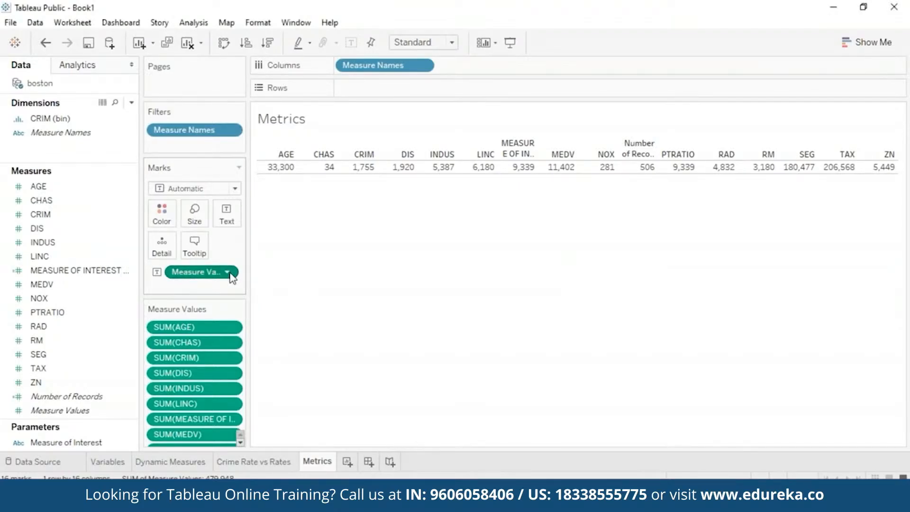
{"action": "mouse_move", "coordinate": [227, 394]}
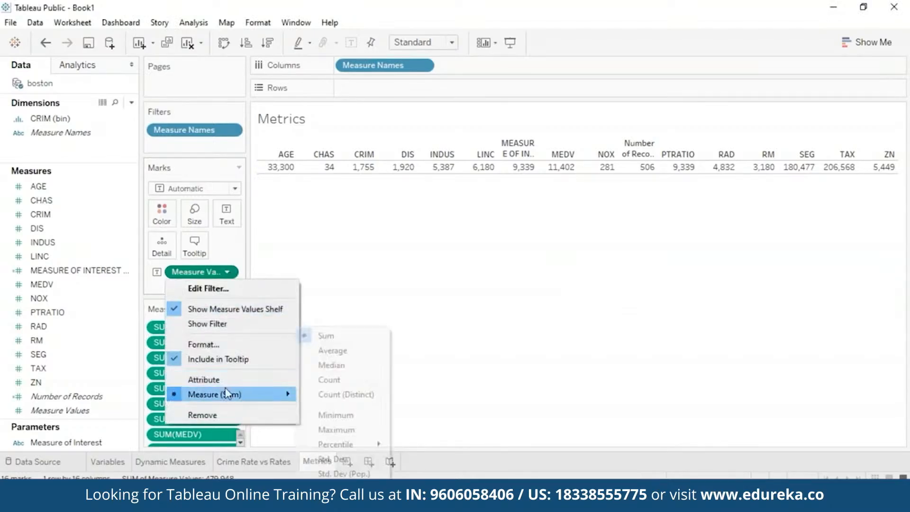
{"action": "left_click", "coordinate": [338, 347]}
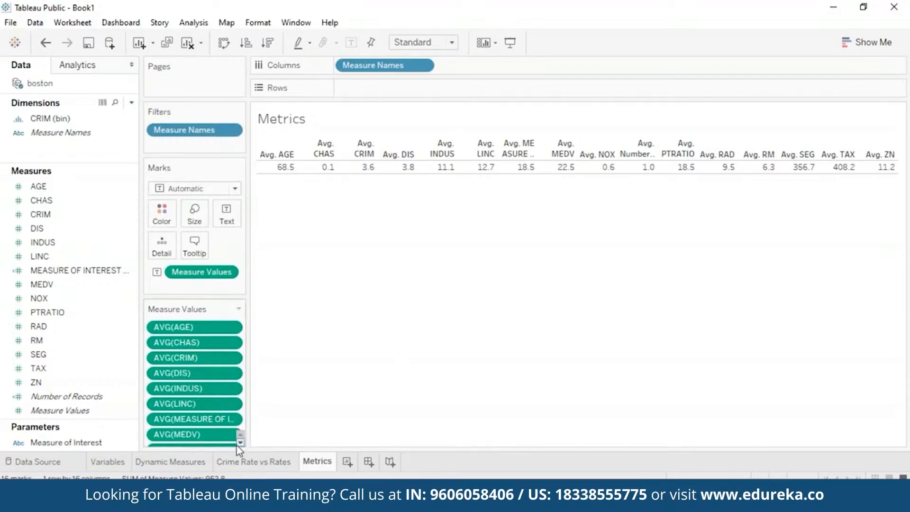
Step: Remove CHAS, INDUS, LINC, the measure-of-interest calculation and MEDV from the table's Measure Values
{"action": "left_click", "coordinate": [232, 345]}
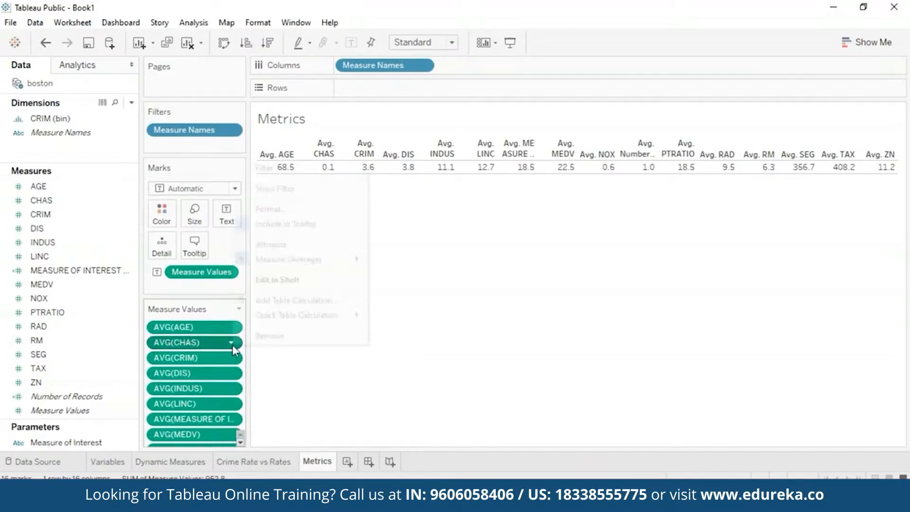
{"action": "left_click", "coordinate": [269, 337]}
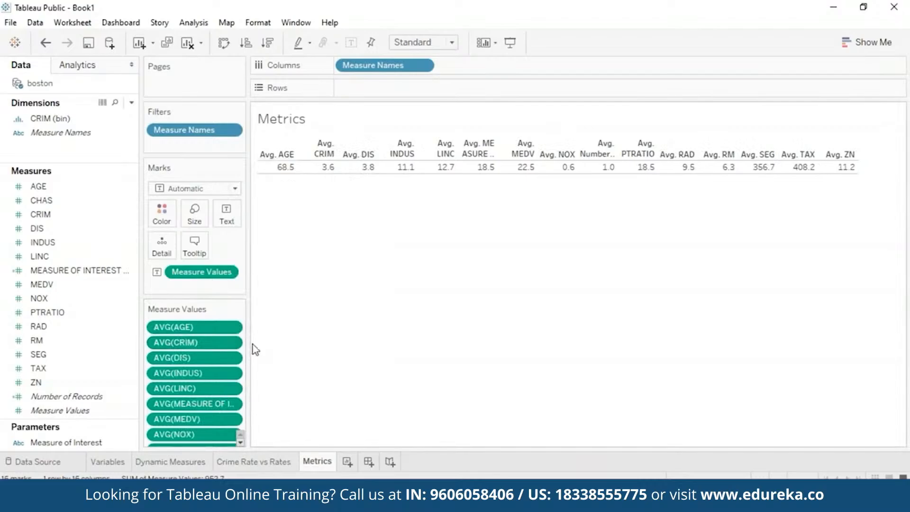
{"action": "left_click", "coordinate": [231, 373]}
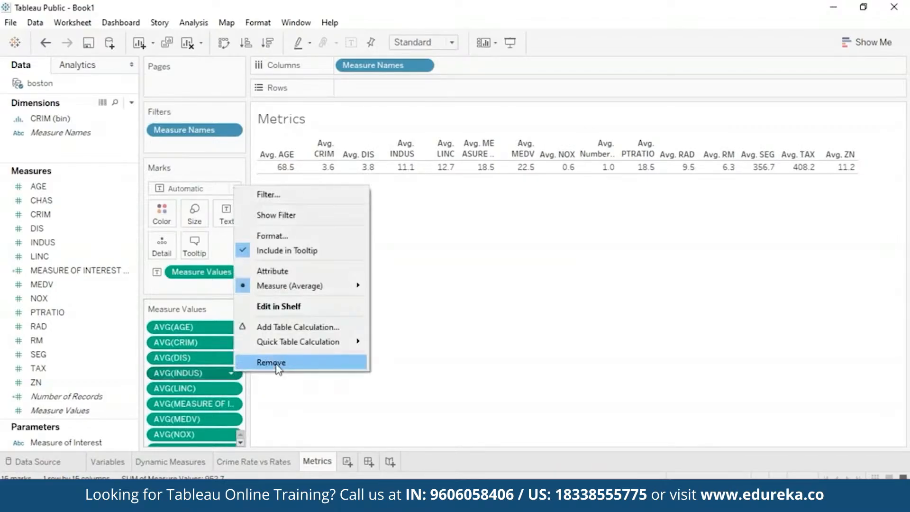
{"action": "left_click", "coordinate": [275, 363]}
{"action": "left_click", "coordinate": [232, 374]}
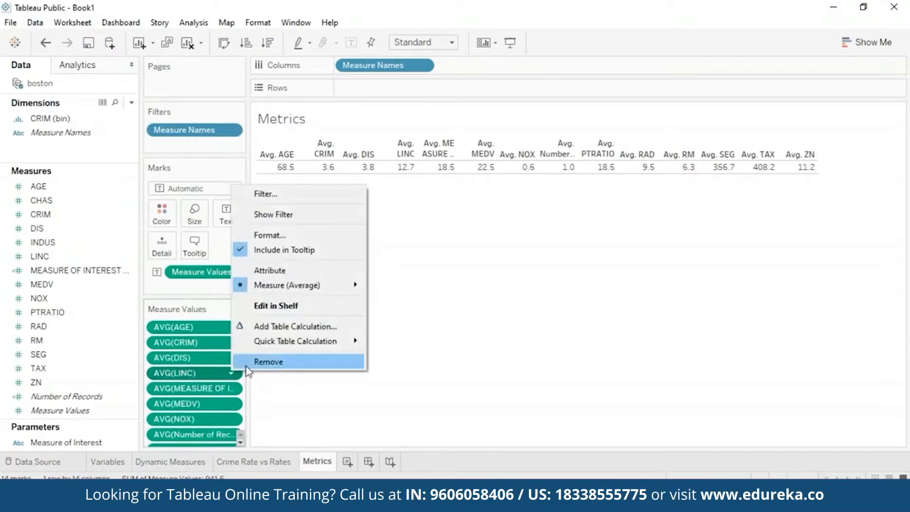
{"action": "left_click", "coordinate": [246, 364]}
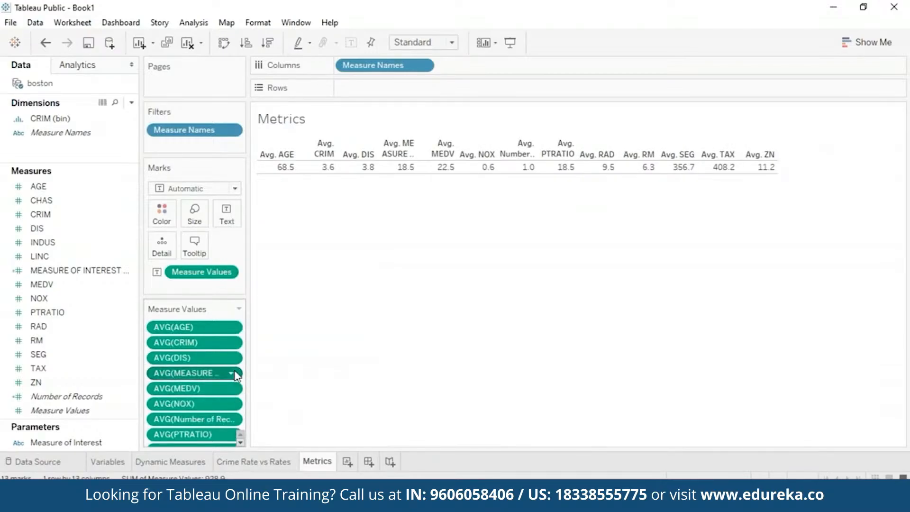
{"action": "left_click", "coordinate": [234, 373]}
{"action": "left_click", "coordinate": [246, 363]}
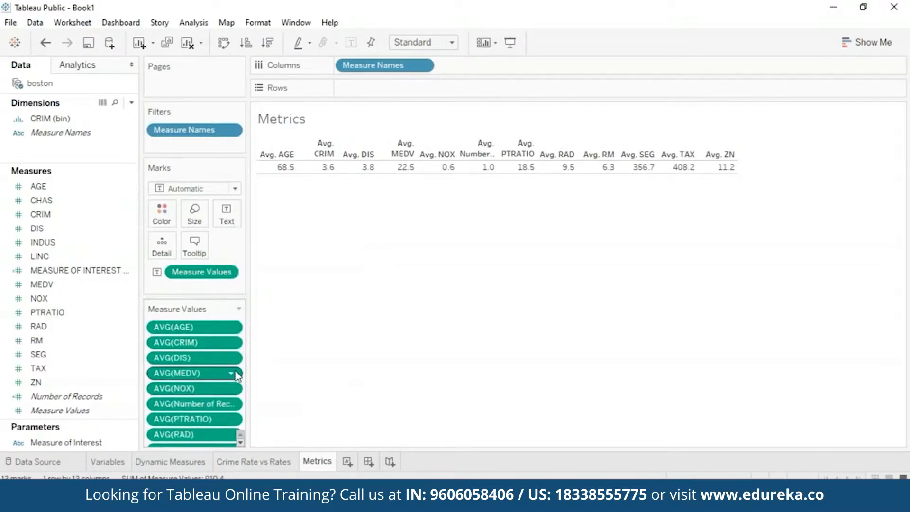
{"action": "left_click", "coordinate": [232, 373]}
{"action": "left_click", "coordinate": [247, 364]}
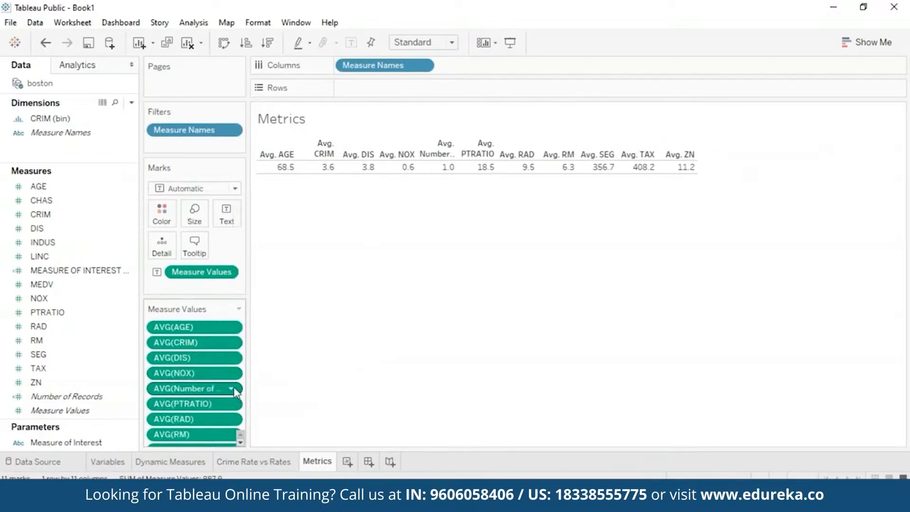
Step: Remove Number of Records, SEG and ZN from the table's Measure Values
{"action": "left_click", "coordinate": [232, 388]}
{"action": "left_click", "coordinate": [261, 382]}
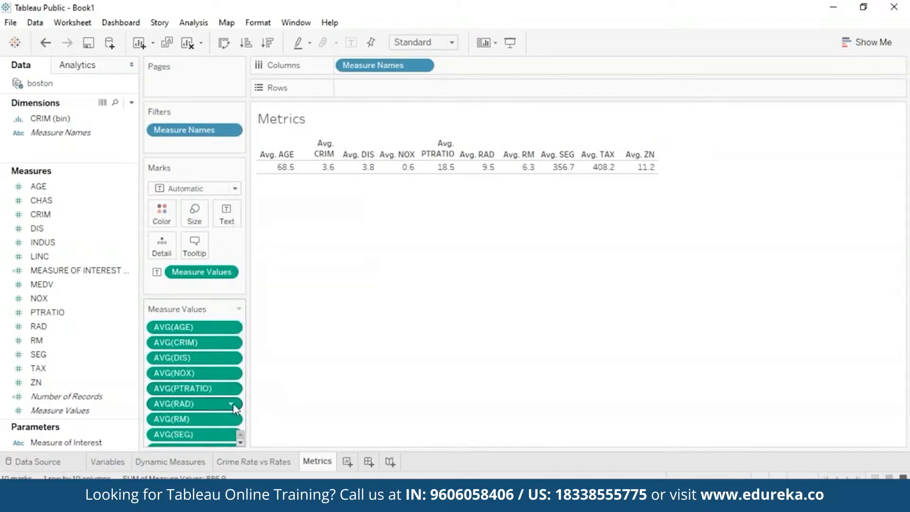
{"action": "left_click", "coordinate": [232, 434]}
{"action": "left_click", "coordinate": [266, 425]}
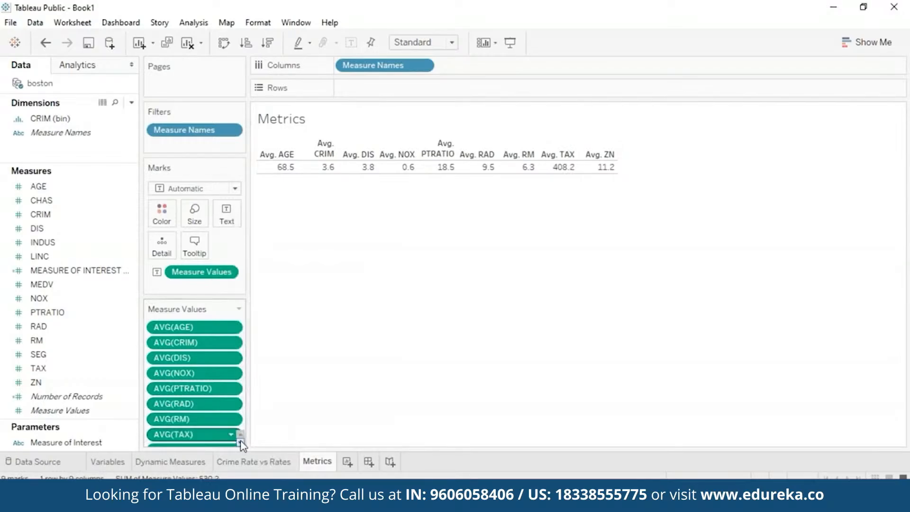
{"action": "scroll", "coordinate": [241, 446], "scroll_direction": "down", "scroll_amount": 2}
{"action": "left_click", "coordinate": [231, 436]}
{"action": "left_click", "coordinate": [254, 430]}
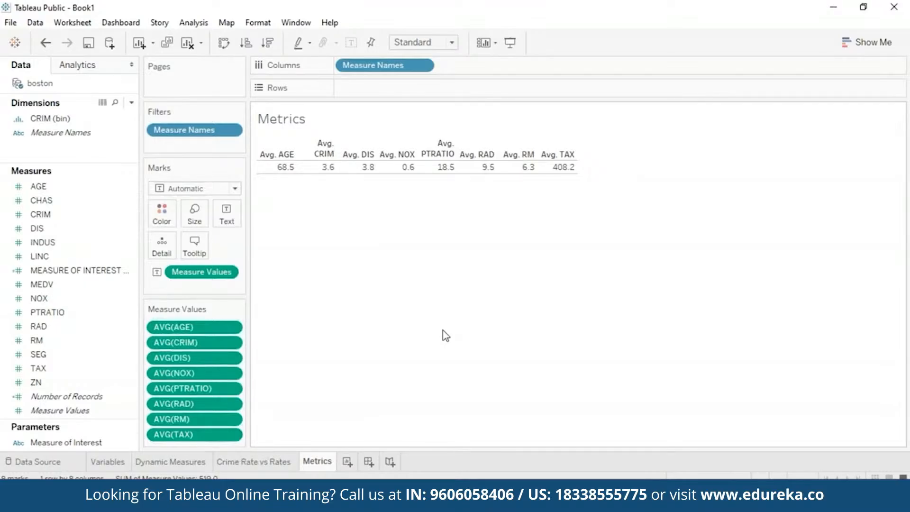
Step: Filter the Metrics sheet on all values of MEDV from 15 to 25, and show the MEDV range filter beside the table
{"action": "left_click_drag", "start_coordinate": [66, 285], "coordinate": [180, 146]}
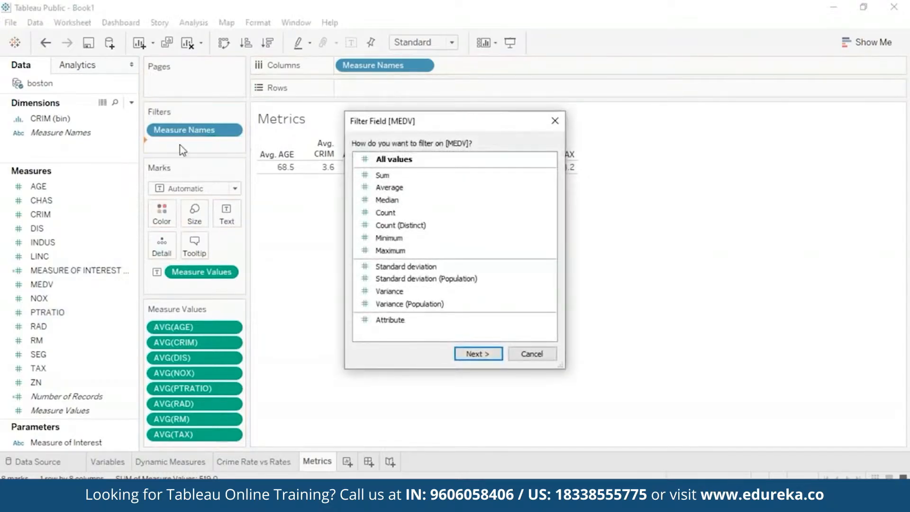
{"action": "left_click", "coordinate": [475, 354]}
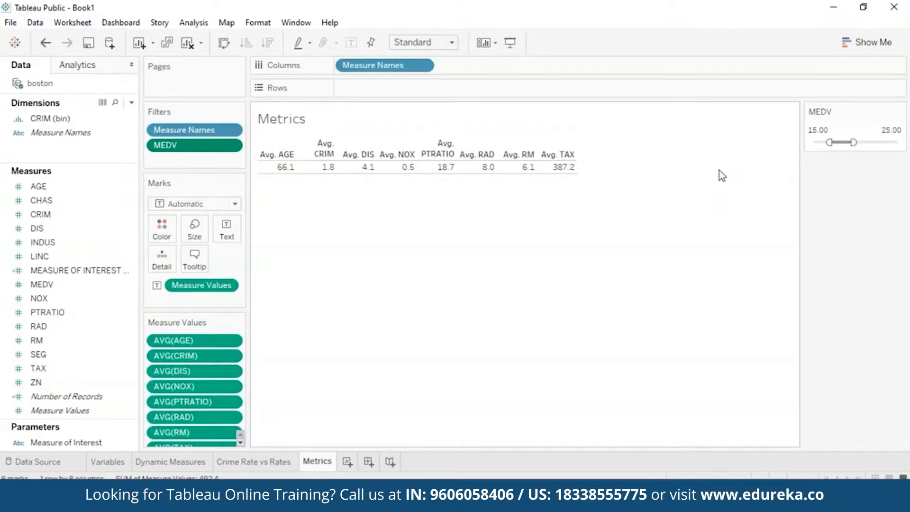
{"action": "mouse_move", "coordinate": [329, 172]}
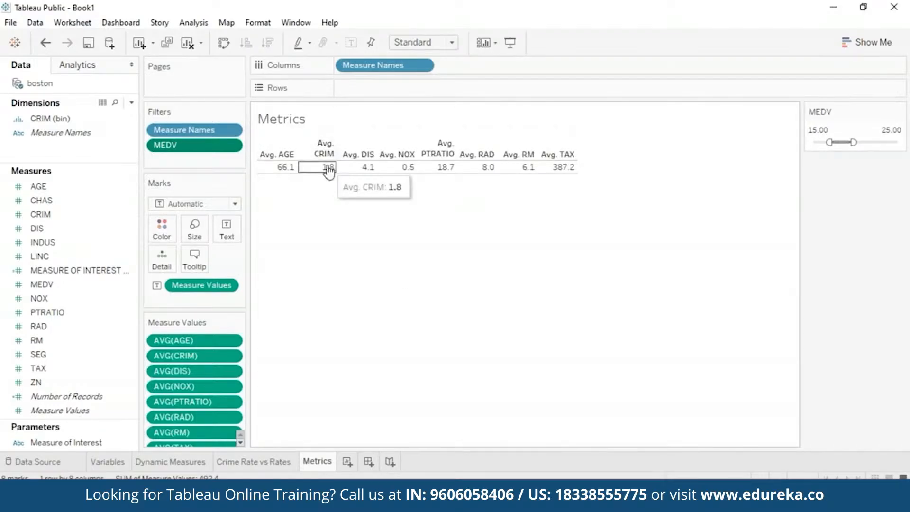
{"action": "mouse_move", "coordinate": [367, 176]}
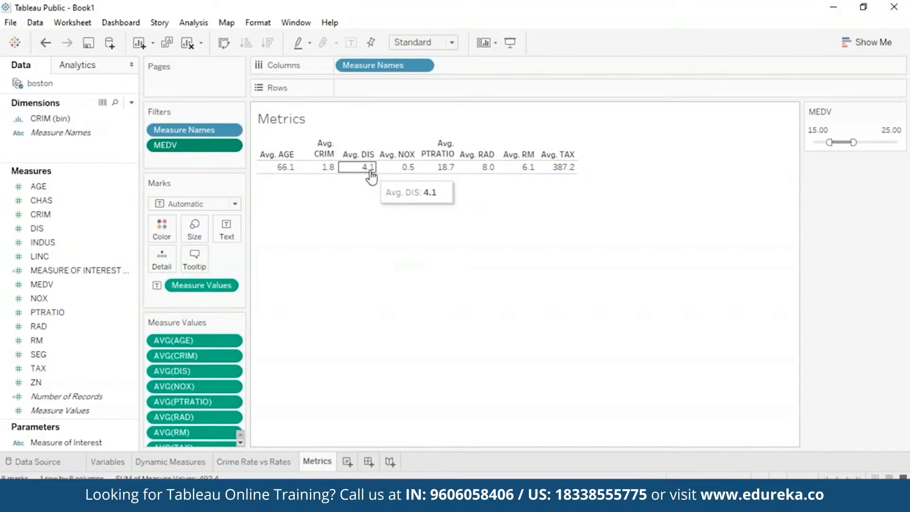
{"action": "mouse_move", "coordinate": [406, 172]}
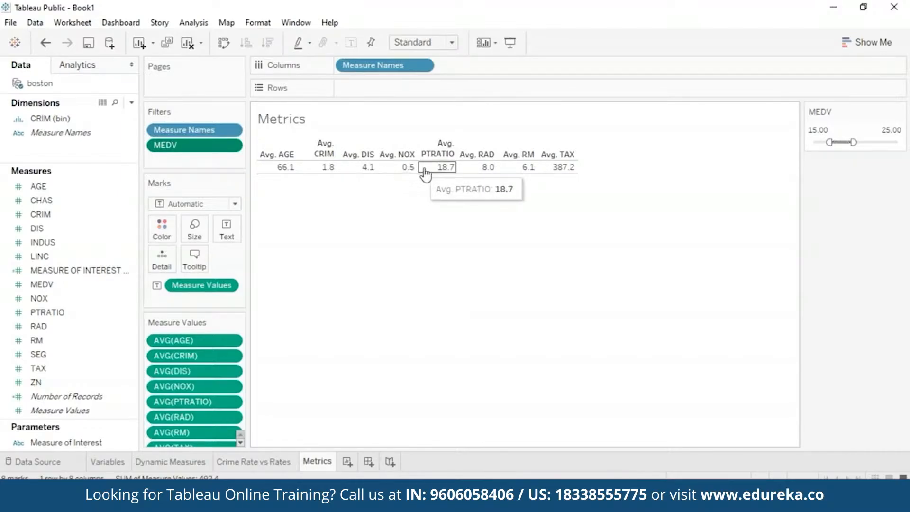
{"action": "mouse_move", "coordinate": [468, 175]}
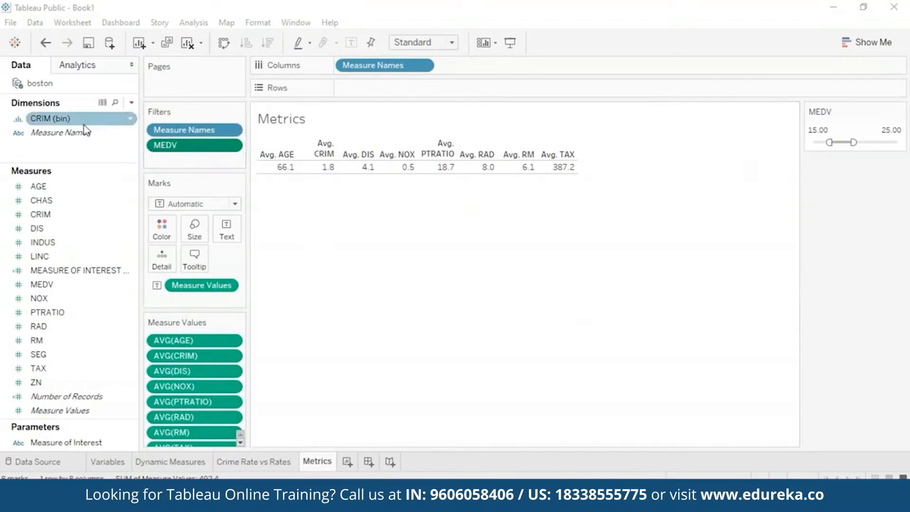
Step: Create a calculated field named CRIME INDICATOR and start its formula with an IF condition on a field reference
{"action": "left_click", "coordinate": [131, 103]}
{"action": "left_click", "coordinate": [117, 121]}
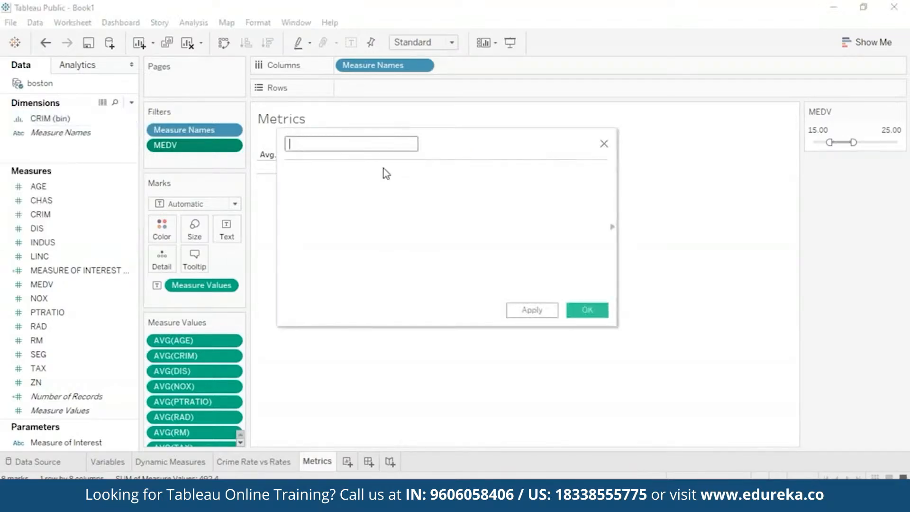
{"action": "type", "text": "CRIME INDICATOR"}
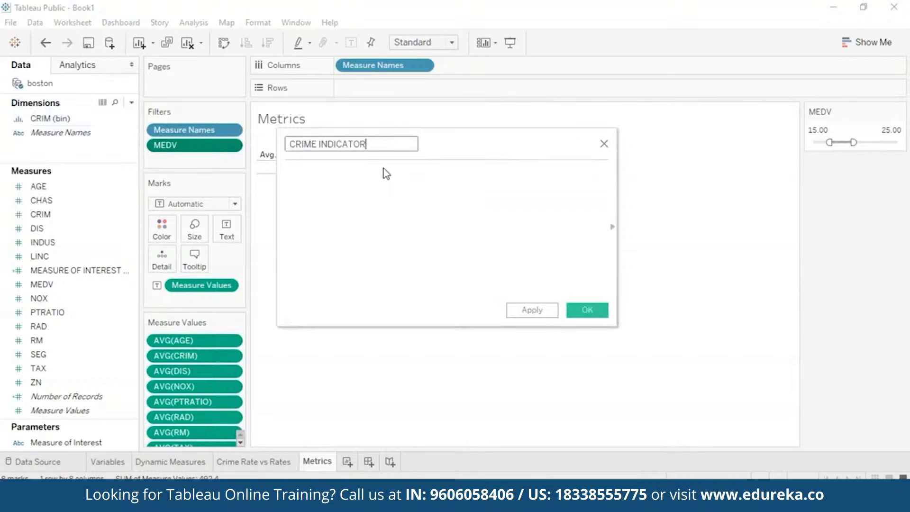
{"action": "left_click", "coordinate": [366, 205]}
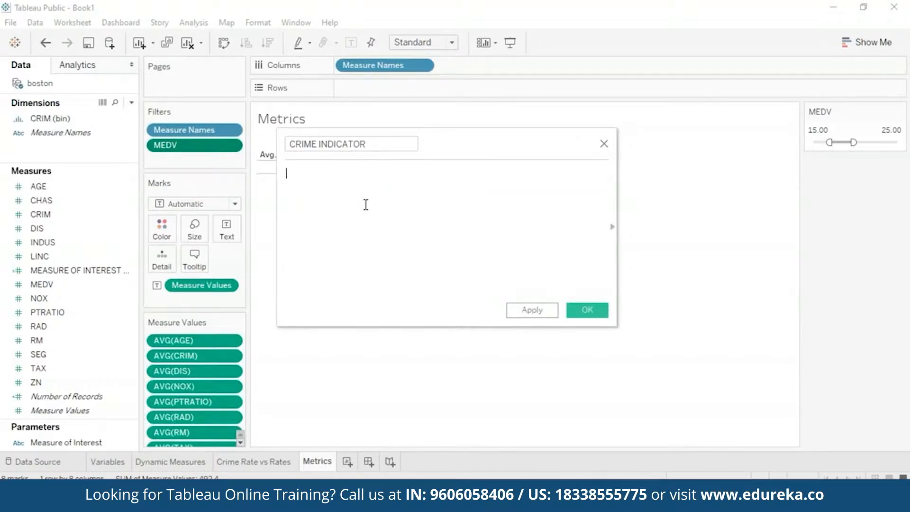
{"action": "type", "text": "IF [cr"}
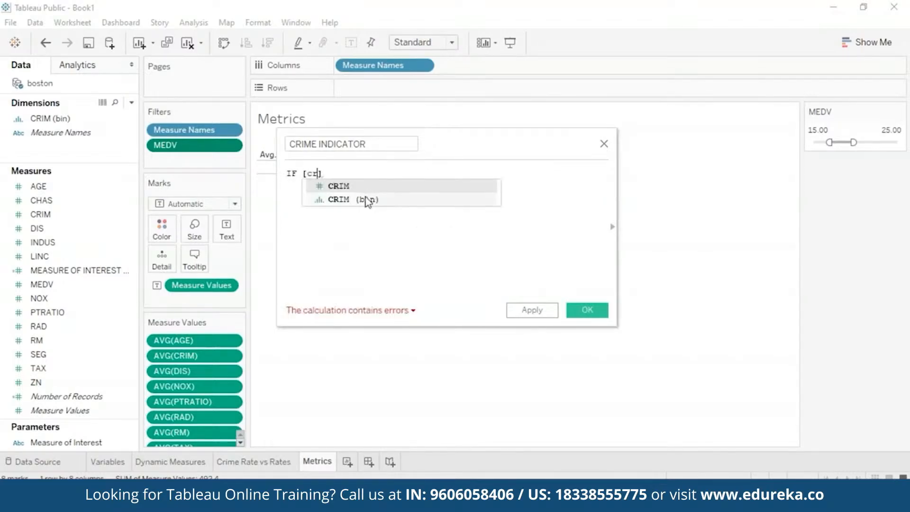
{"action": "left_click", "coordinate": [366, 199]}
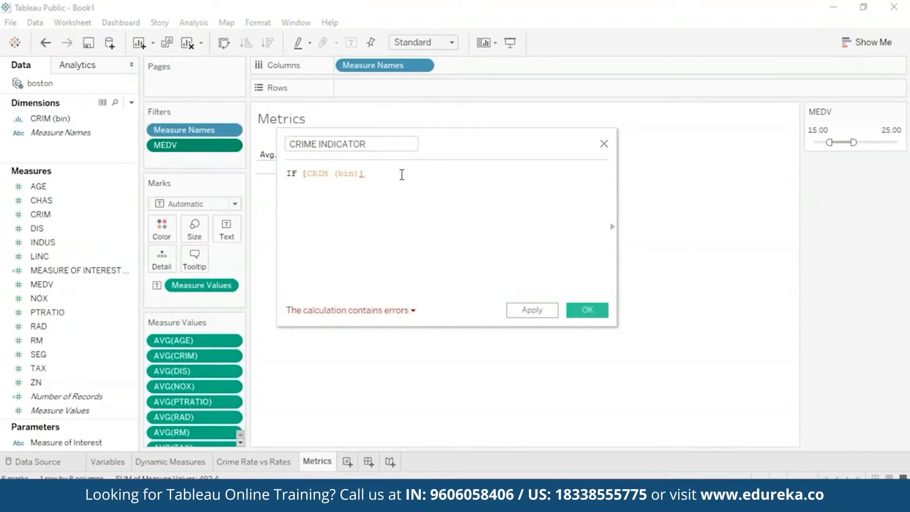
{"action": "key", "text": "BackSpace"}
{"action": "key", "text": "BackSpace"}
{"action": "key", "text": "BackSpace"}
{"action": "key", "text": "BackSpace"}
{"action": "key", "text": "BackSpace"}
{"action": "key", "text": "BackSpace"}
{"action": "key", "text": "BackSpace"}
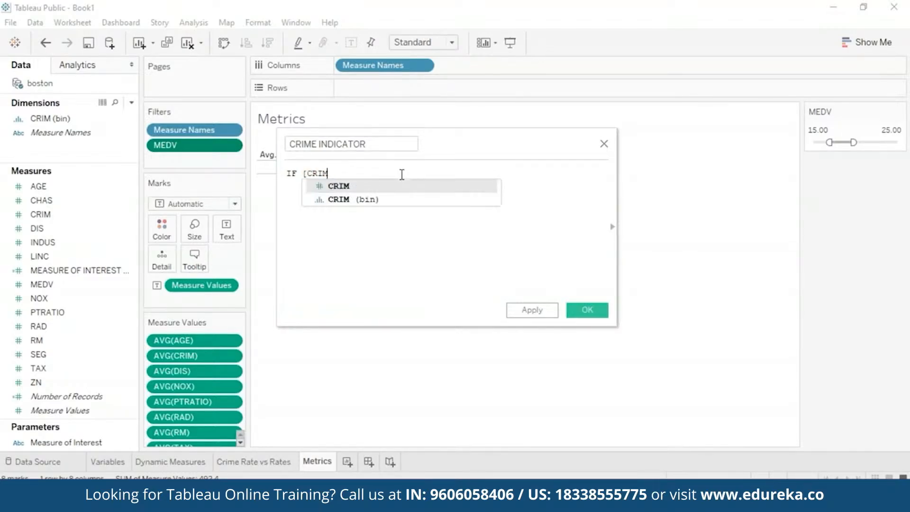
Step: Complete the CRIME INDICATOR formula's first condition as IF [CRIM] <= 3 THEN 'Low' and close it with END
{"action": "left_click", "coordinate": [400, 186]}
{"action": "type", "text": "<"}
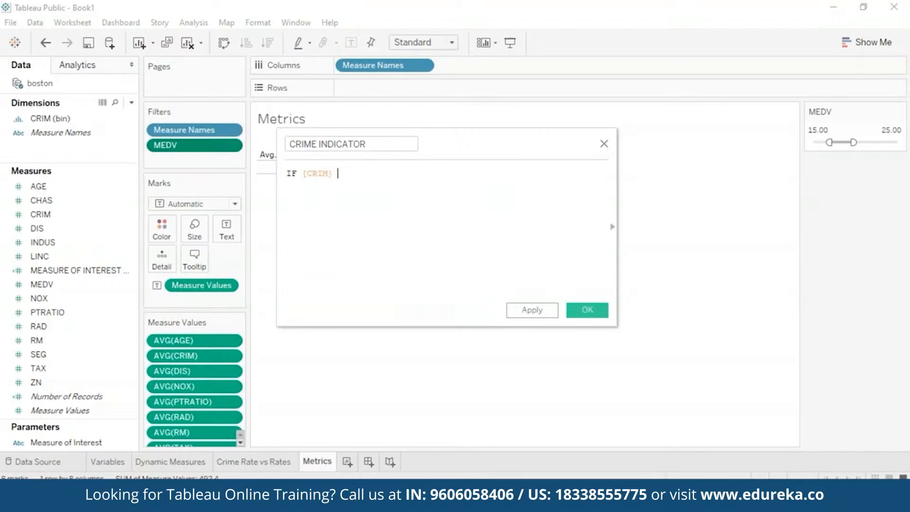
{"action": "type", "text": "= 3 the"}
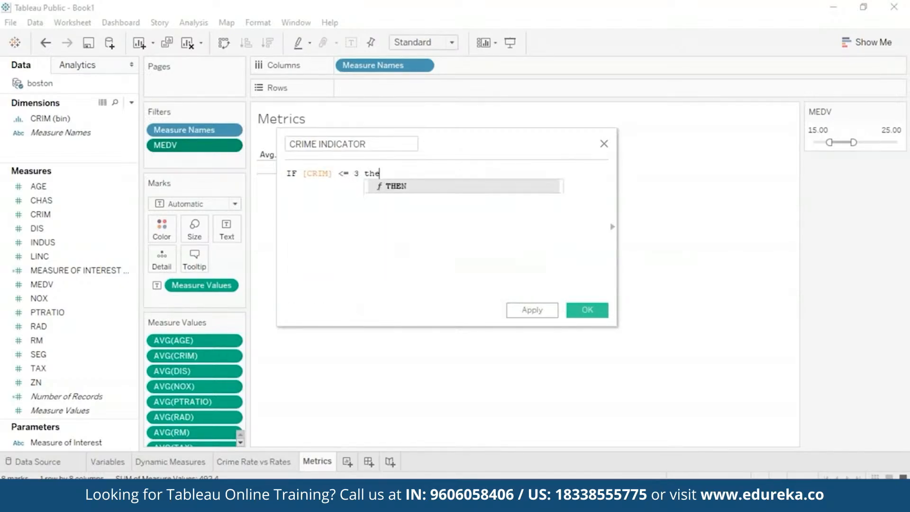
{"action": "key", "text": "Return"}
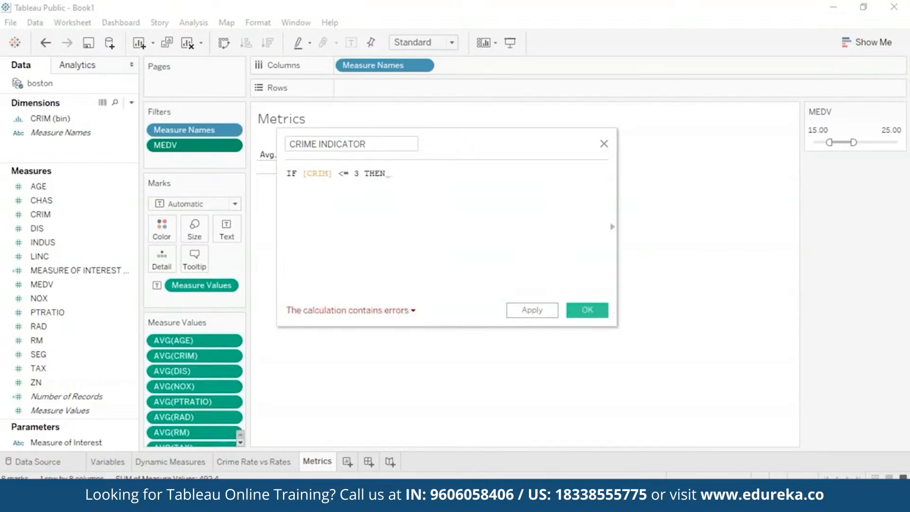
{"action": "type", "text": "'Low"}
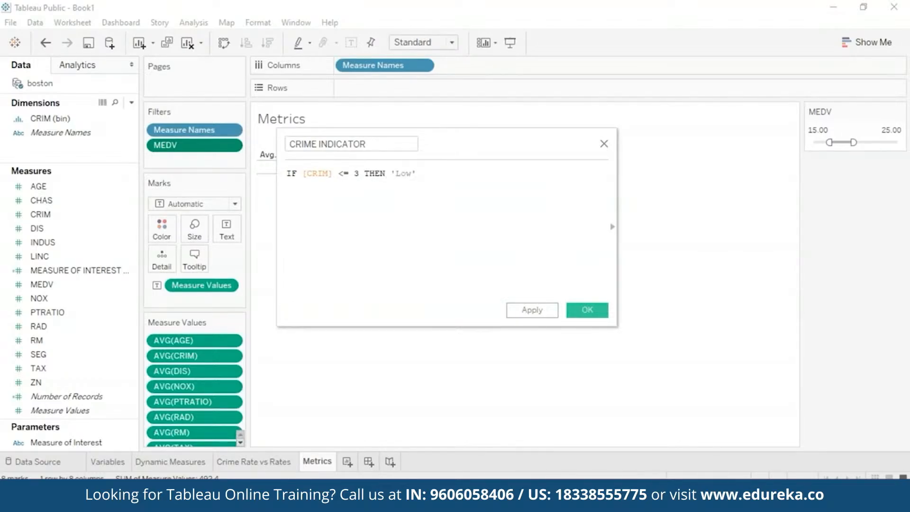
{"action": "key", "text": "End"}
{"action": "key", "text": "Return"}
{"action": "type", "text": "end"}
{"action": "key", "text": "Return"}
Step: Insert a second condition line, IF [CRIM] <= 8 THEN 'Moderate', between the first condition and END
{"action": "left_click", "coordinate": [453, 172]}
{"action": "key", "text": "Return"}
{"action": "type", "text": "if"}
{"action": "key", "text": "Return"}
{"action": "type", "text": "[cr"}
{"action": "key", "text": "Return"}
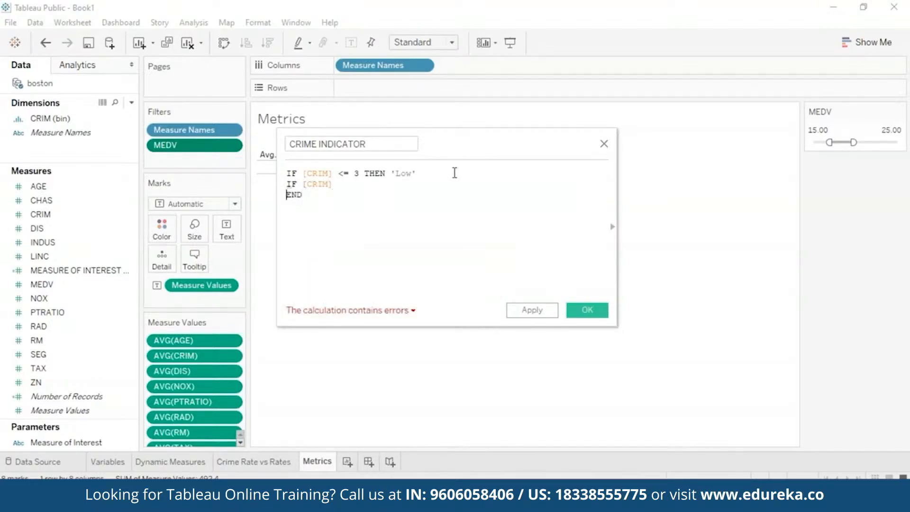
{"action": "type", "text": "<="}
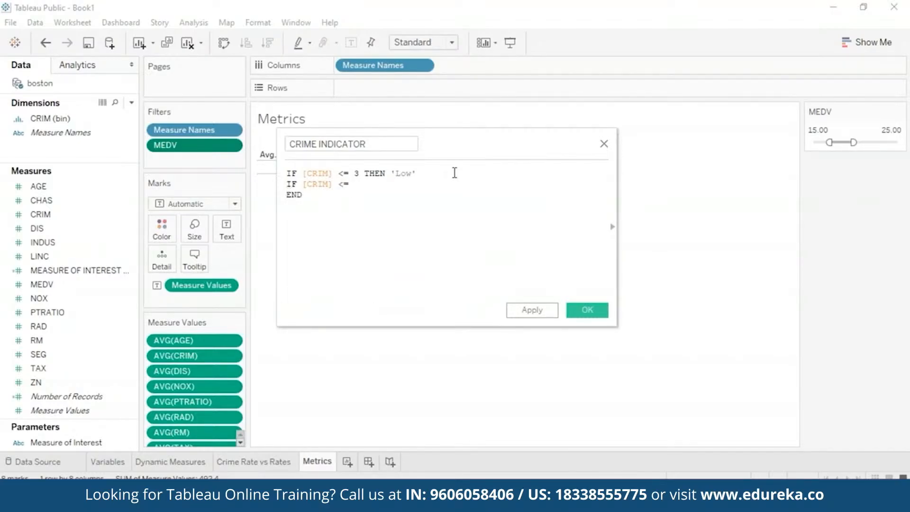
{"action": "type", "text": " 8 THEN 'Moderate'"}
{"action": "key", "text": "Return"}
{"action": "type", "text": "IF"}
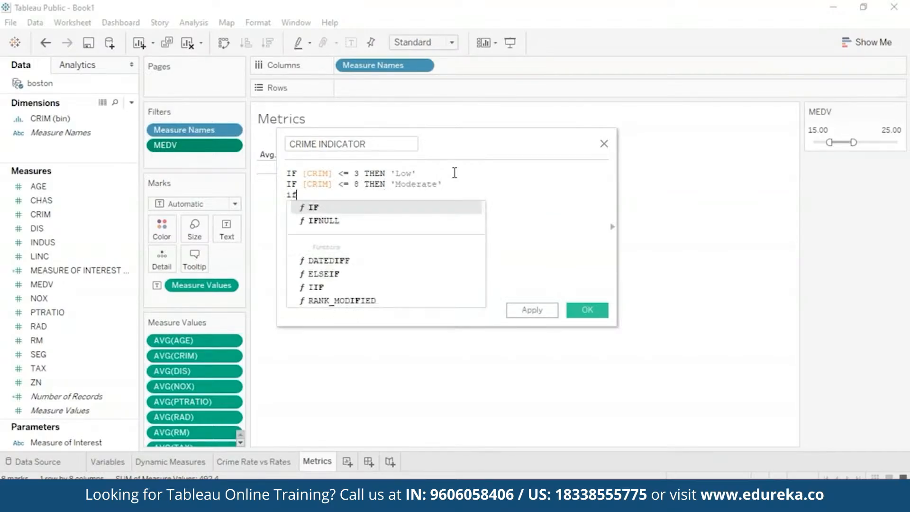
{"action": "type", "text": " [C"}
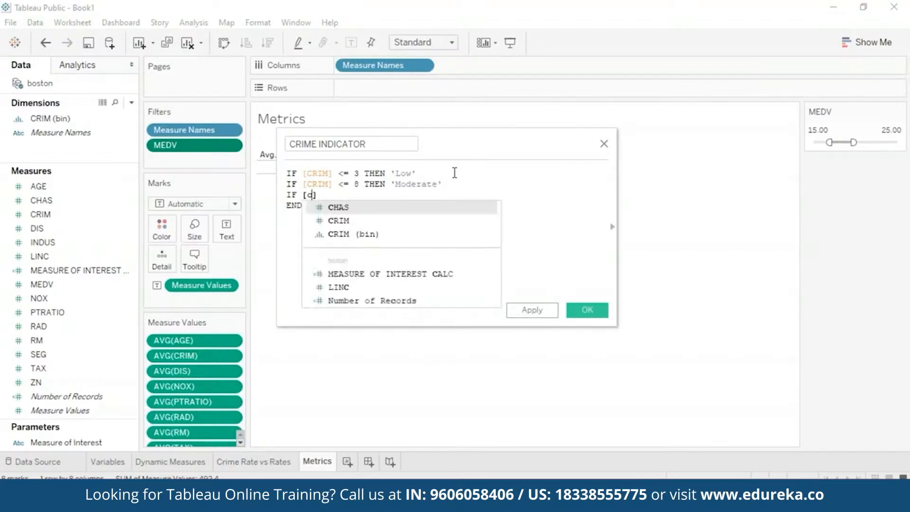
{"action": "key", "text": "Return"}
{"action": "key", "text": "Right"}
{"action": "key", "text": "Left"}
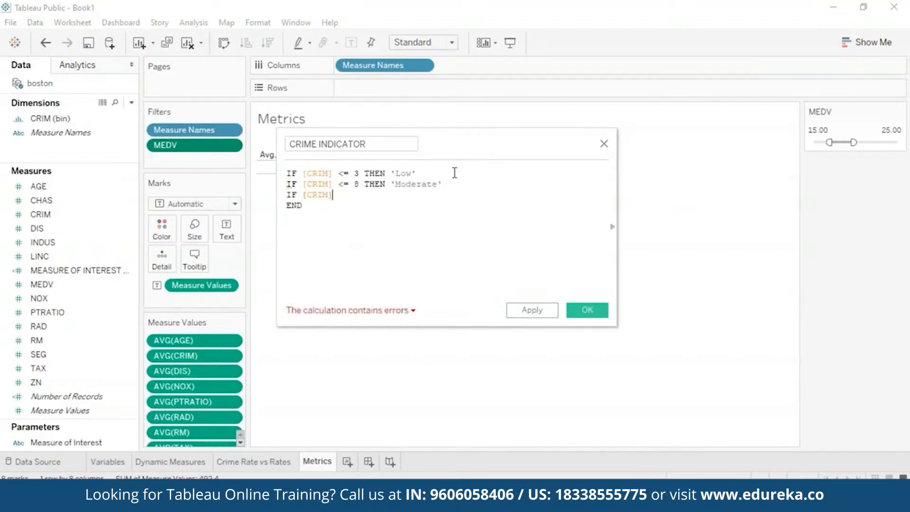
{"action": "type", "text": "="}
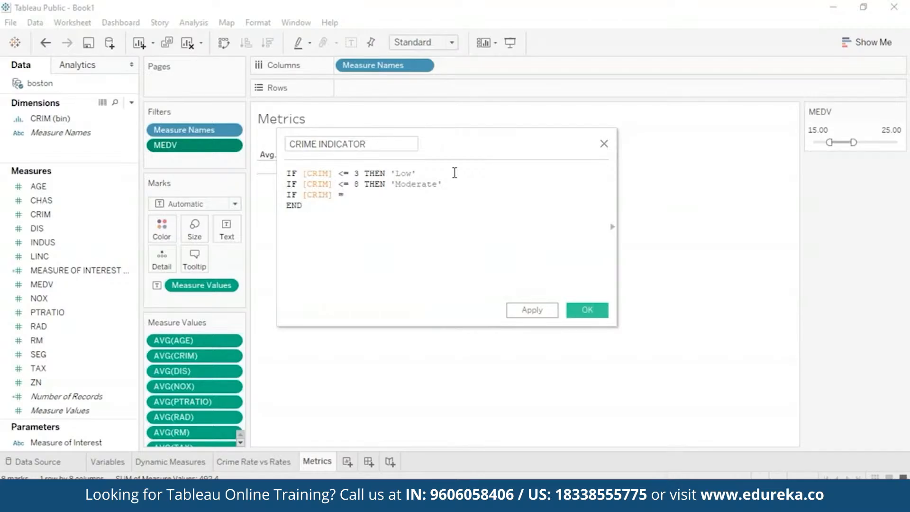
{"action": "key", "text": "BackSpace"}
{"action": "key", "text": "BackSpace"}
{"action": "key", "text": "BackSpace"}
{"action": "key", "text": "BackSpace"}
{"action": "key", "text": "BackSpace"}
{"action": "key", "text": "BackSpace"}
{"action": "key", "text": "BackSpace"}
{"action": "key", "text": "BackSpace"}
{"action": "key", "text": "BackSpace"}
{"action": "key", "text": "BackSpace"}
{"action": "key", "text": "BackSpace"}
Step: Change the IF of the 'Moderate' condition to ELSEIF
{"action": "type", "text": "EL"}
{"action": "key", "text": "Down"}
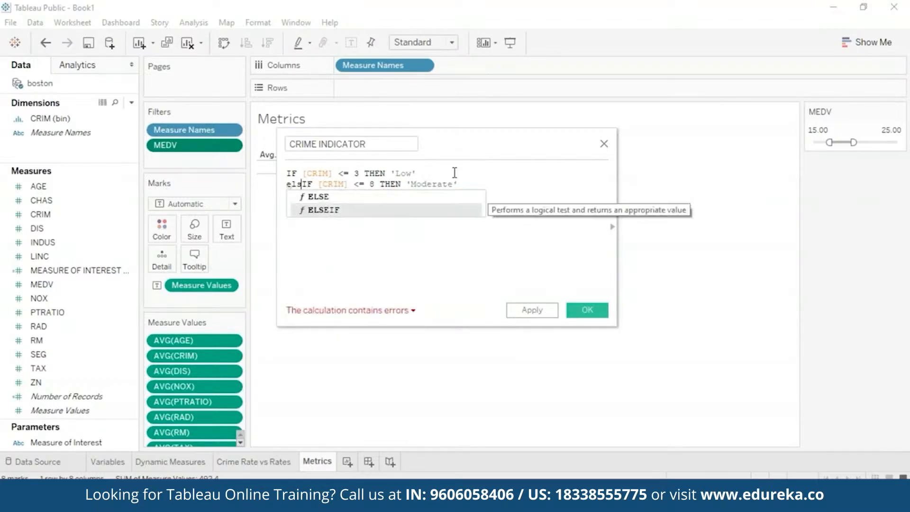
{"action": "key", "text": "Return"}
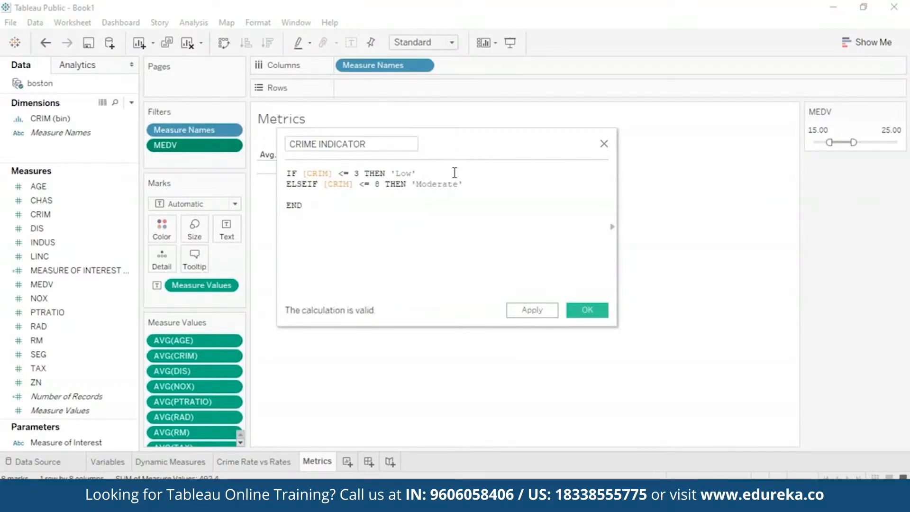
Step: Add the line ELSE 'High' before END and save the CRIME INDICATOR calculated field
{"action": "type", "text": "else"}
{"action": "key", "text": "Return"}
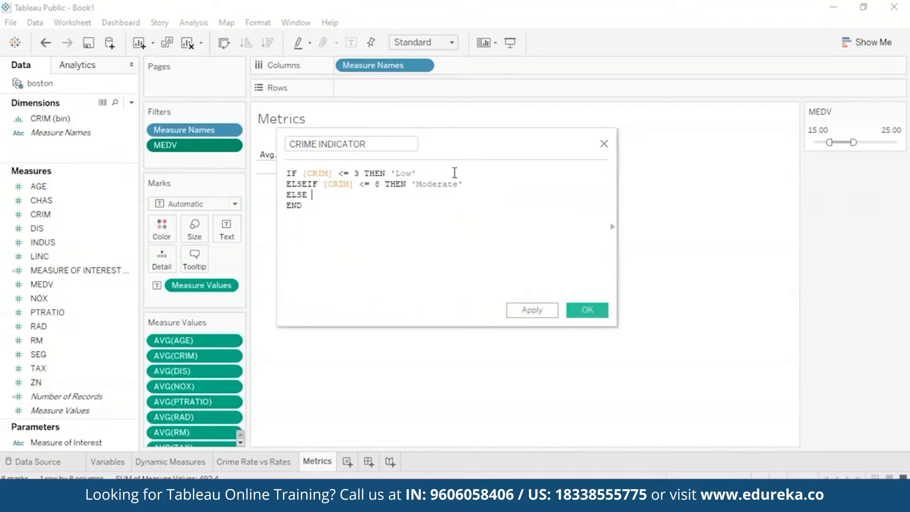
{"action": "type", "text": "'high"}
{"action": "key", "text": "Left"}
{"action": "key", "text": "Left"}
{"action": "key", "text": "Left"}
{"action": "key", "text": "BackSpace"}
{"action": "type", "text": "H"}
{"action": "key", "text": "Down"}
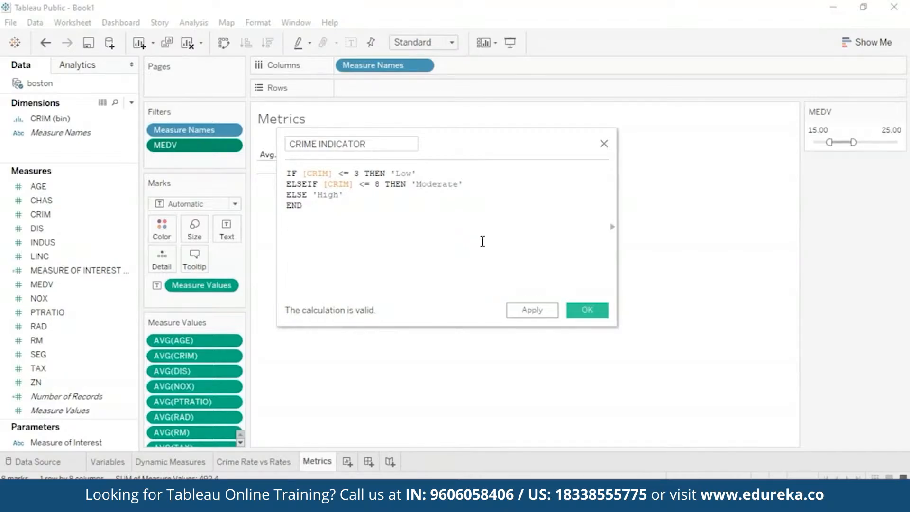
{"action": "left_click", "coordinate": [547, 310]}
{"action": "left_click_drag", "start_coordinate": [503, 145], "coordinate": [503, 217]}
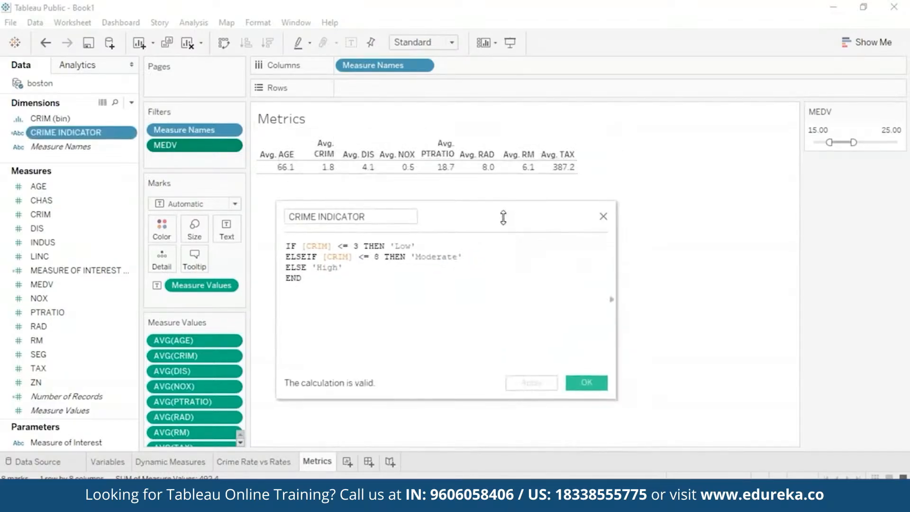
{"action": "left_click", "coordinate": [587, 382]}
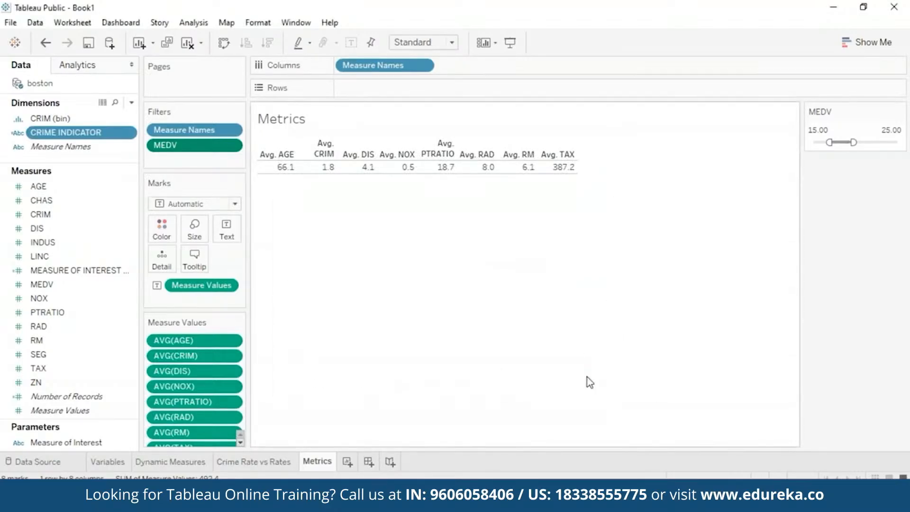
Step: Create a new worksheet with CRIME INDICATOR as rows and the sum of MEDV as the table's values
{"action": "left_click", "coordinate": [346, 462]}
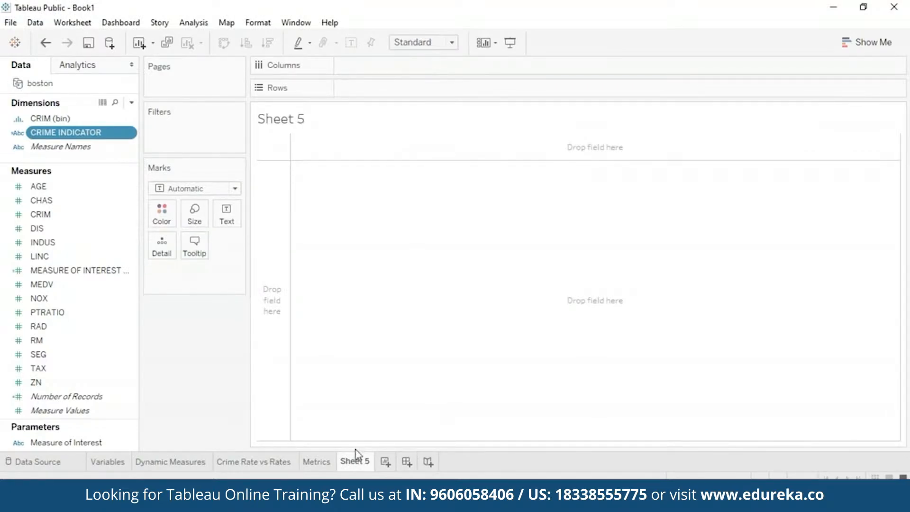
{"action": "left_click_drag", "start_coordinate": [115, 132], "coordinate": [457, 254]}
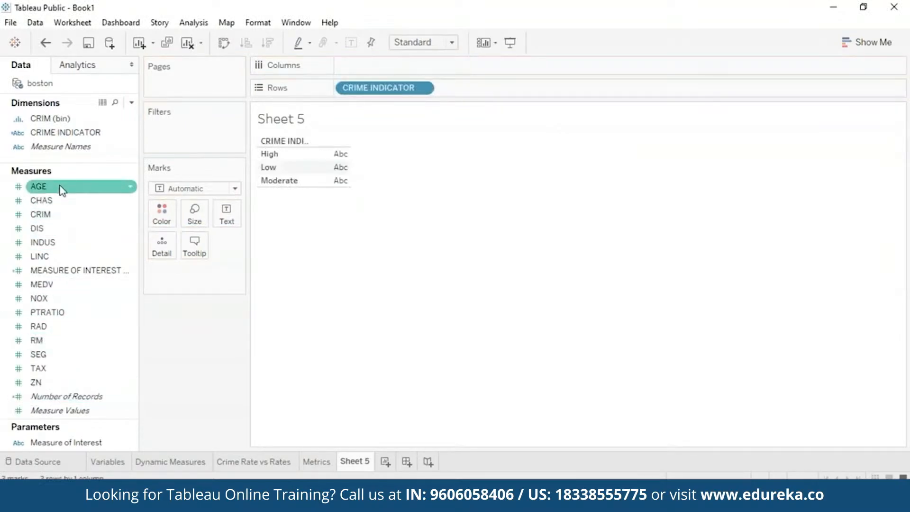
{"action": "left_click_drag", "start_coordinate": [48, 287], "coordinate": [522, 232]}
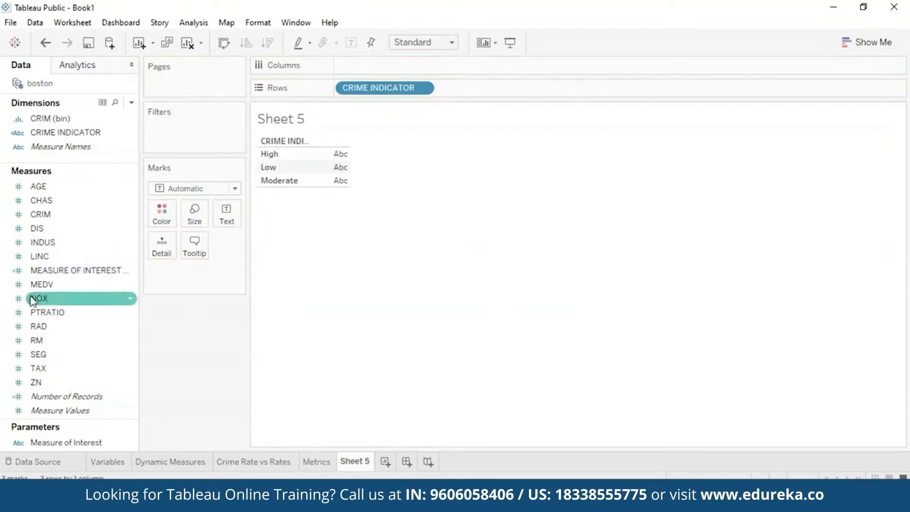
{"action": "left_click_drag", "start_coordinate": [32, 286], "coordinate": [338, 168]}
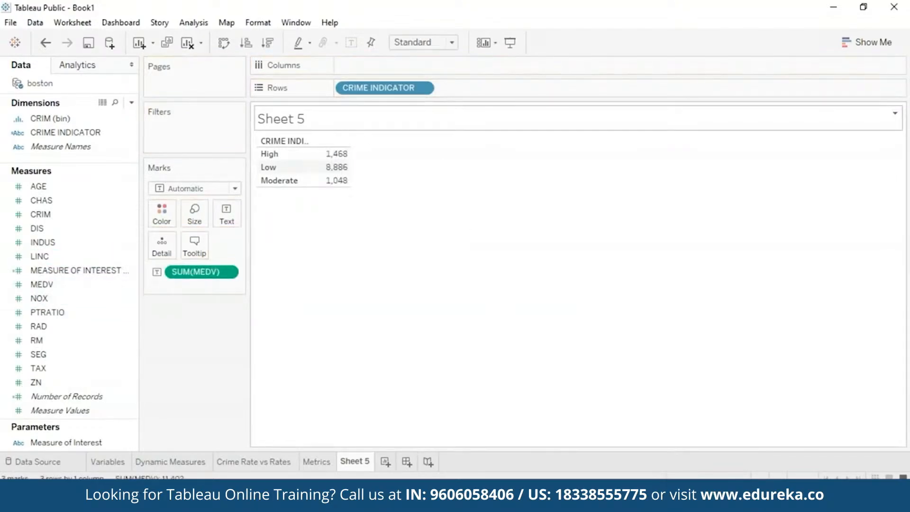
Step: Convert the CRIME INDICATOR table into a pie chart
{"action": "left_click", "coordinate": [870, 48]}
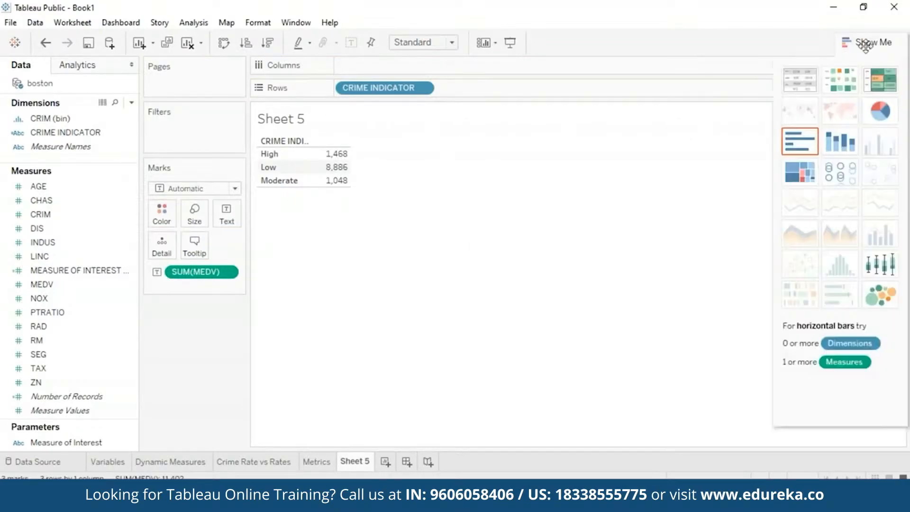
{"action": "left_click", "coordinate": [887, 111]}
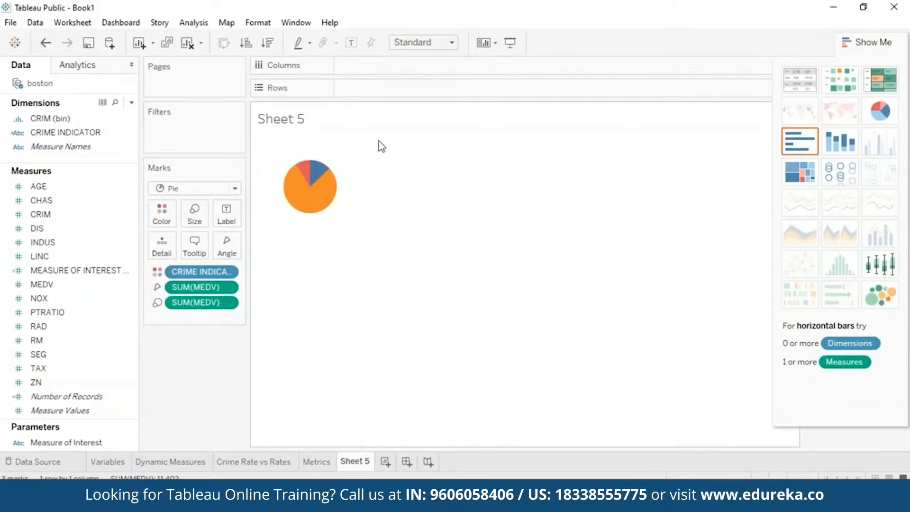
{"action": "left_click", "coordinate": [877, 41]}
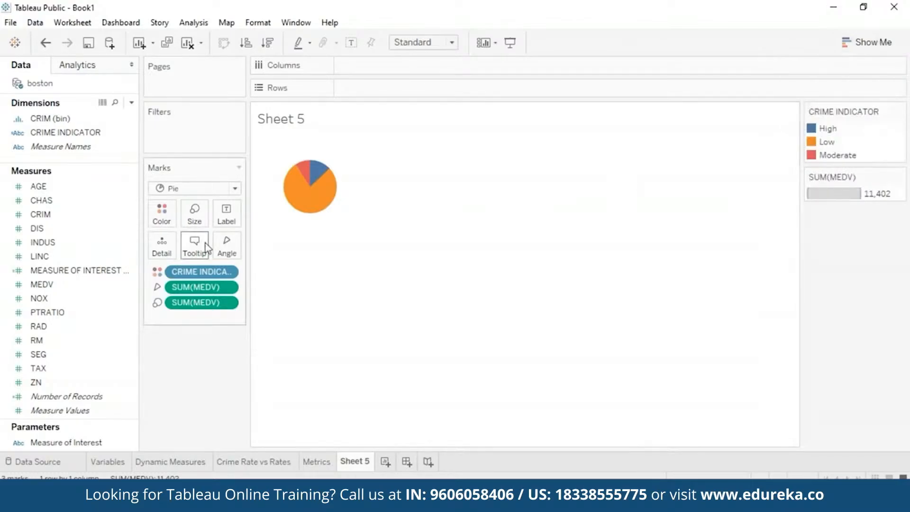
Step: Set the CRIME INDICATOR pie colors to red for High, green for Low and yellow for Moderate
{"action": "left_click", "coordinate": [172, 213]}
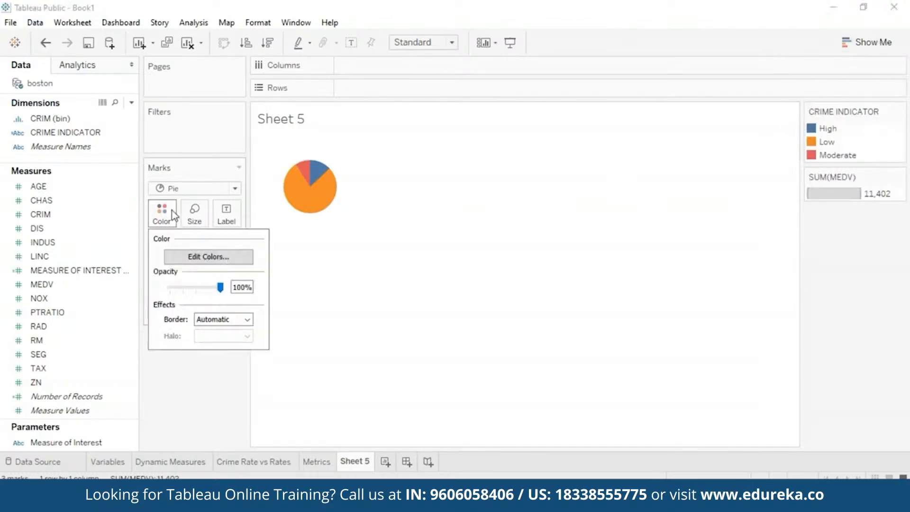
{"action": "left_click", "coordinate": [203, 258]}
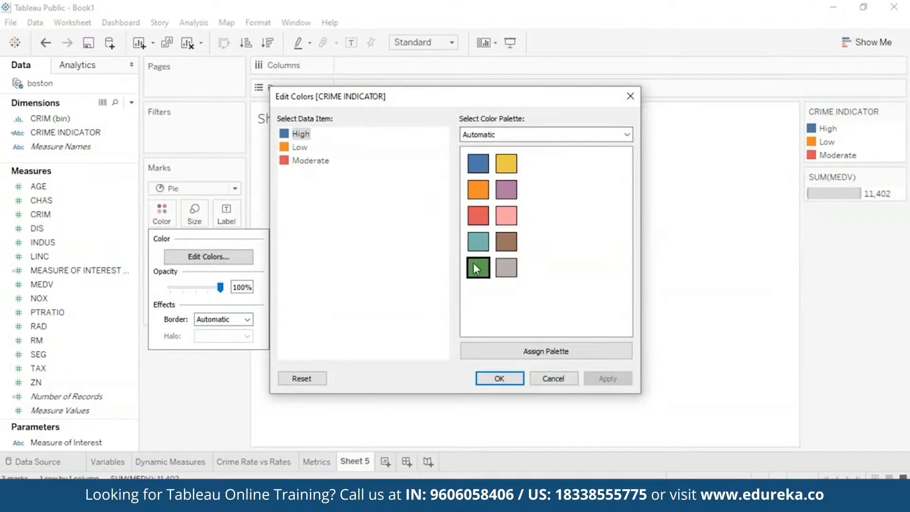
{"action": "left_click", "coordinate": [477, 223]}
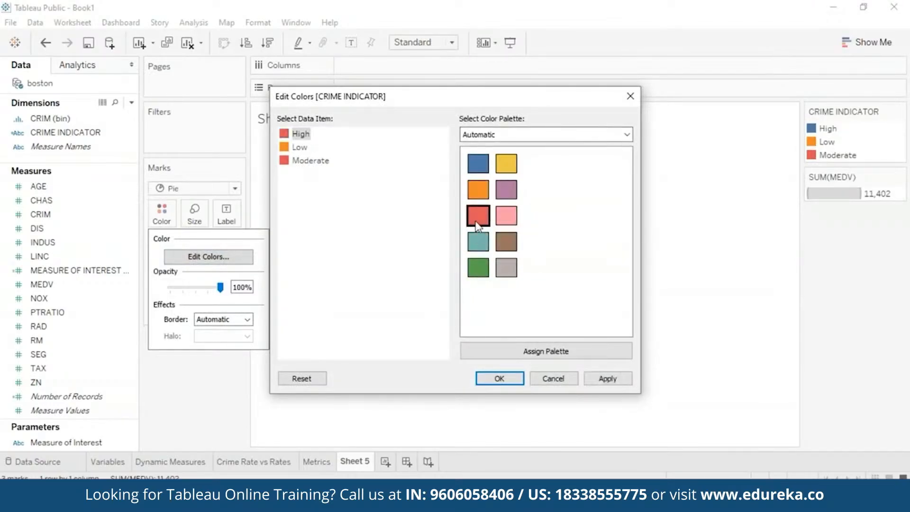
{"action": "left_click", "coordinate": [300, 147]}
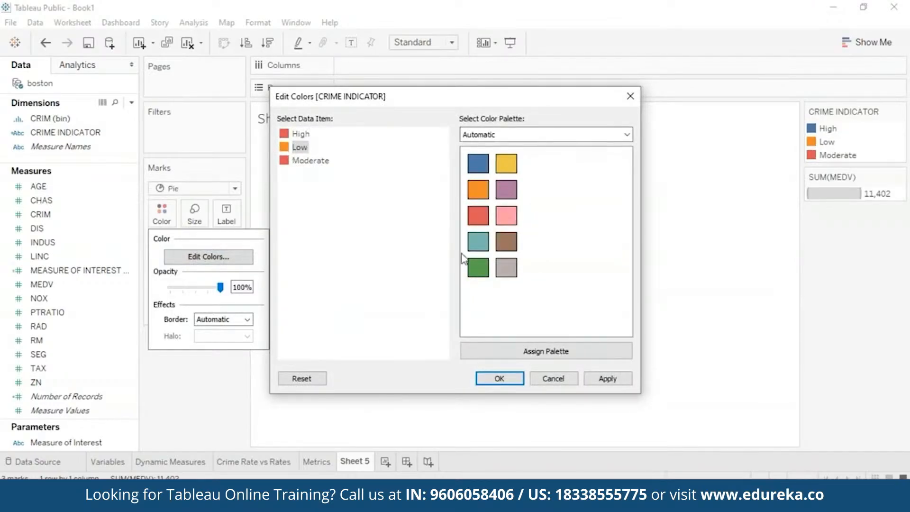
{"action": "left_click", "coordinate": [473, 273]}
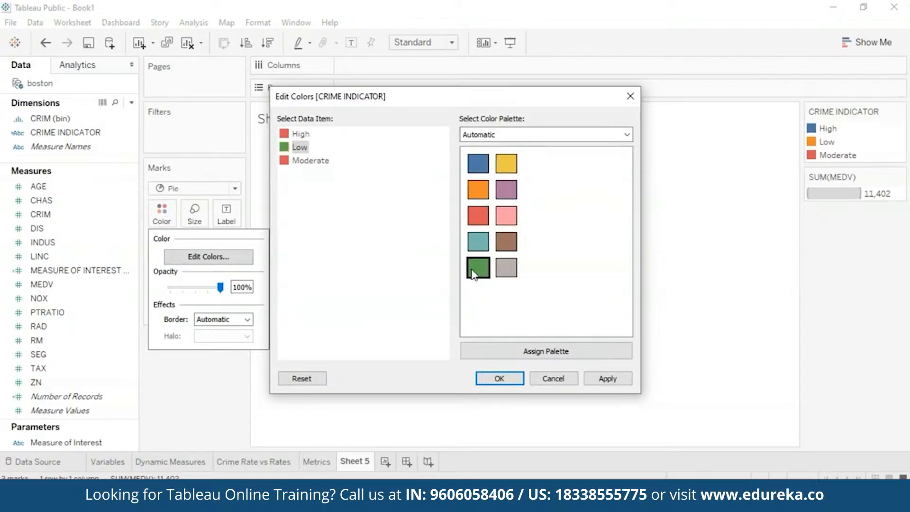
{"action": "left_click", "coordinate": [284, 162]}
{"action": "left_click", "coordinate": [506, 163]}
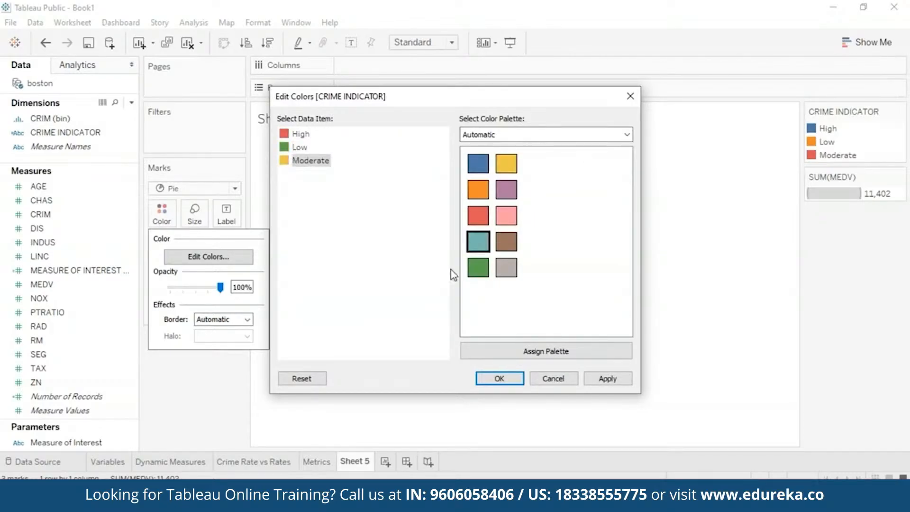
{"action": "left_click", "coordinate": [610, 380]}
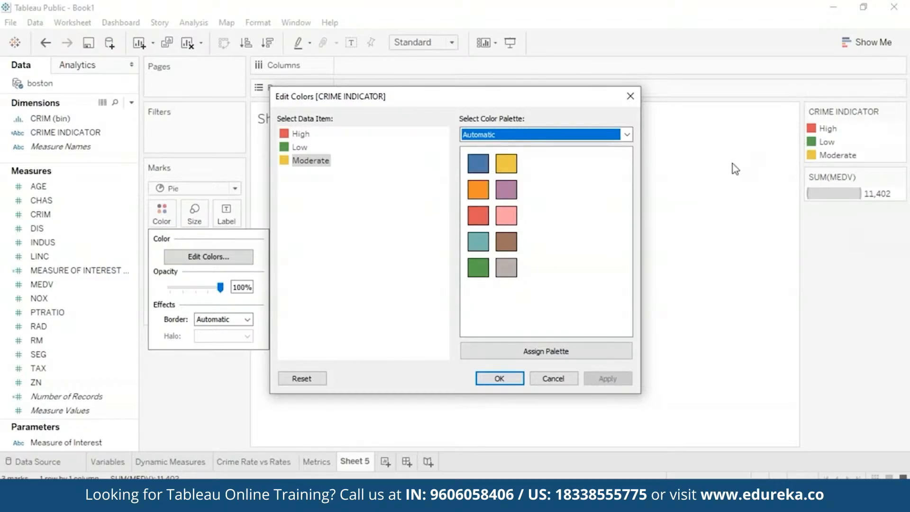
{"action": "left_click", "coordinate": [504, 378]}
Step: Filter the pie chart on MEDV as a dimension, using the full range of values from 5 to 50
{"action": "left_click", "coordinate": [128, 286]}
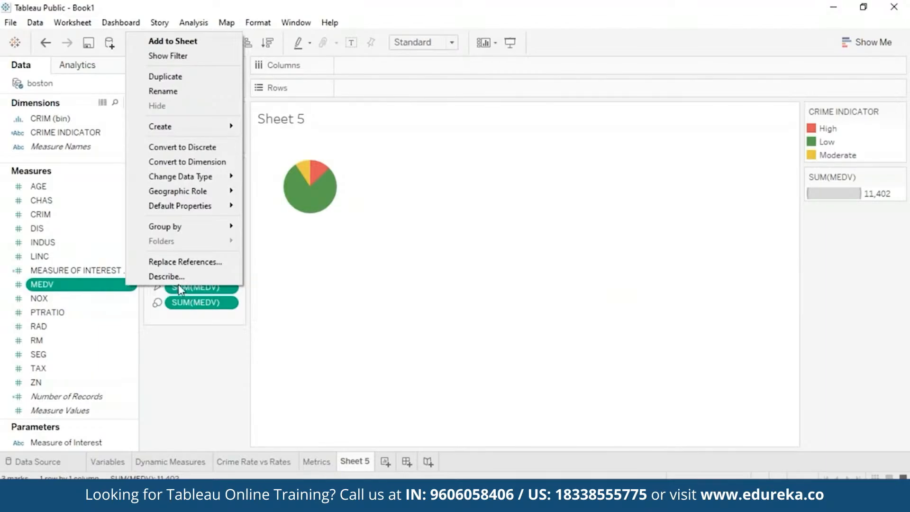
{"action": "left_click", "coordinate": [205, 55]}
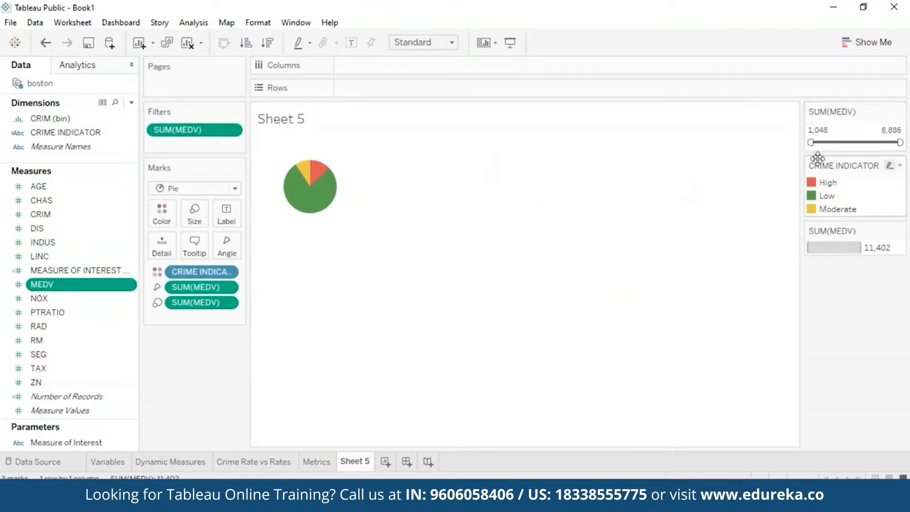
{"action": "left_click", "coordinate": [237, 130]}
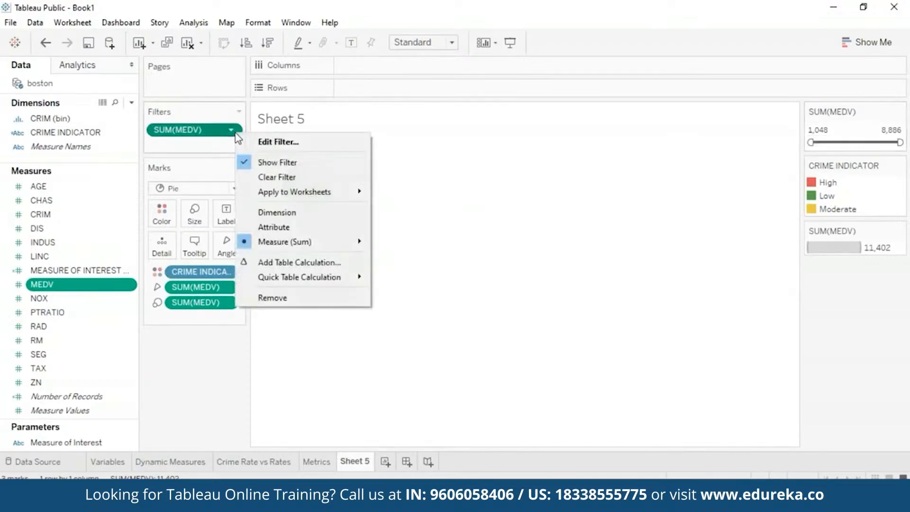
{"action": "left_click", "coordinate": [285, 210]}
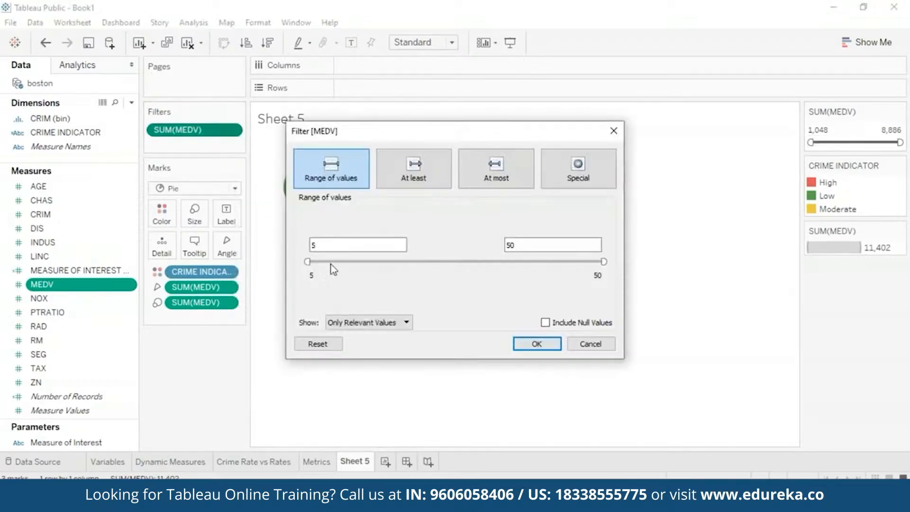
{"action": "left_click", "coordinate": [536, 344]}
{"action": "left_click", "coordinate": [234, 131]}
{"action": "left_click", "coordinate": [297, 245]}
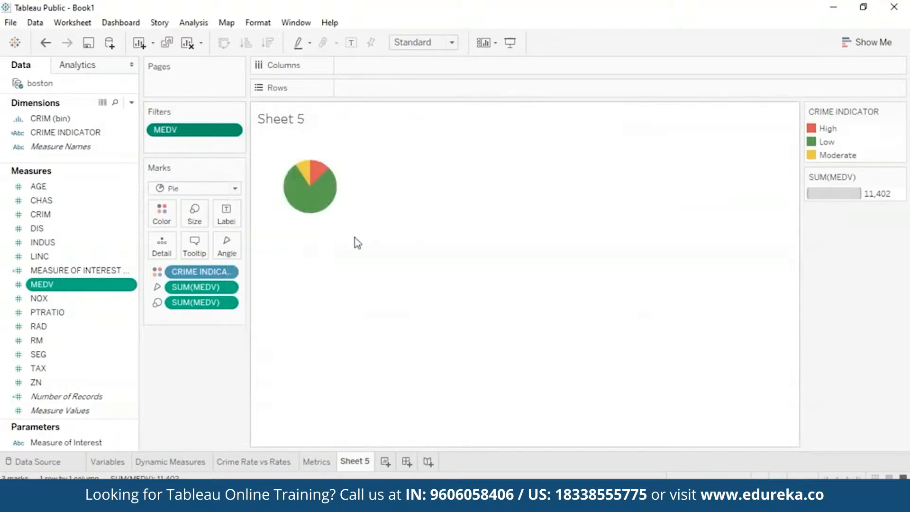
Step: Show the MEDV range filter for the pie chart and try narrowing its range from both ends
{"action": "left_click", "coordinate": [237, 131]}
{"action": "left_click", "coordinate": [271, 160]}
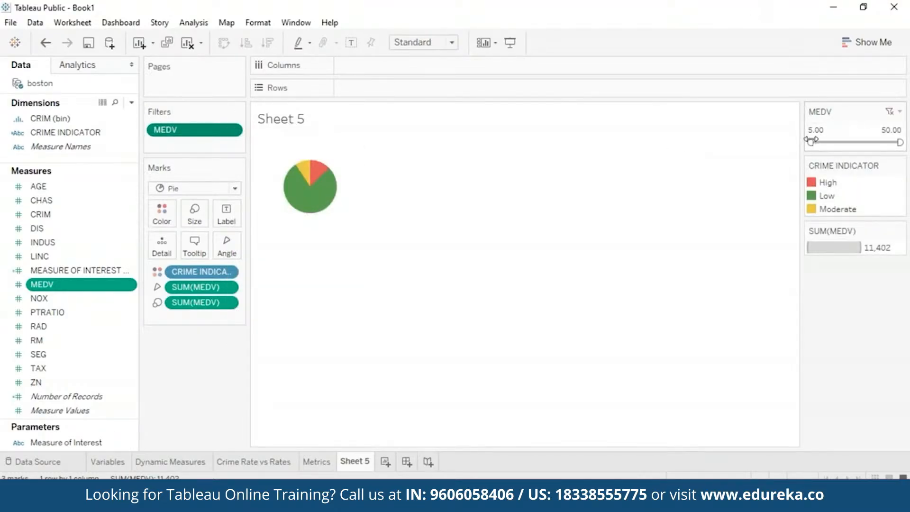
{"action": "left_click_drag", "start_coordinate": [812, 142], "coordinate": [829, 141]}
{"action": "left_click_drag", "start_coordinate": [900, 142], "coordinate": [854, 142]}
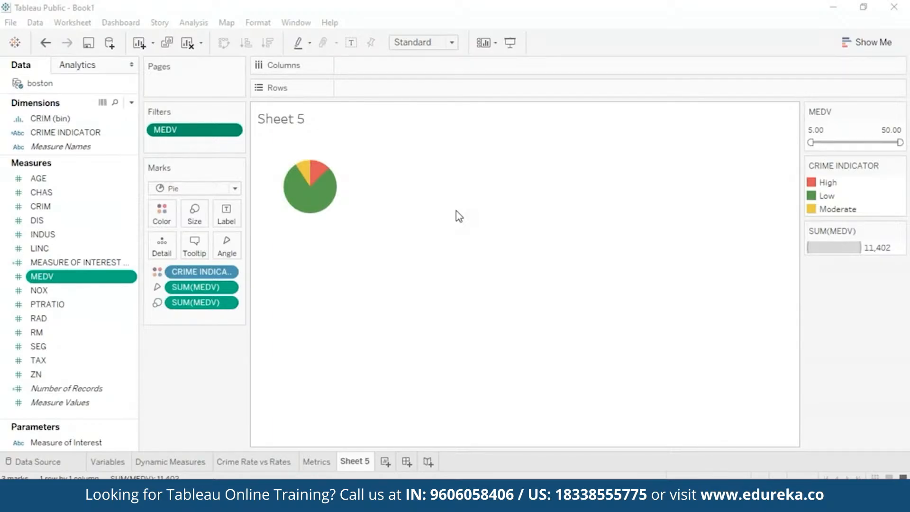
Step: Rename the pie chart worksheet as Crime indicators
{"action": "right_click", "coordinate": [365, 464]}
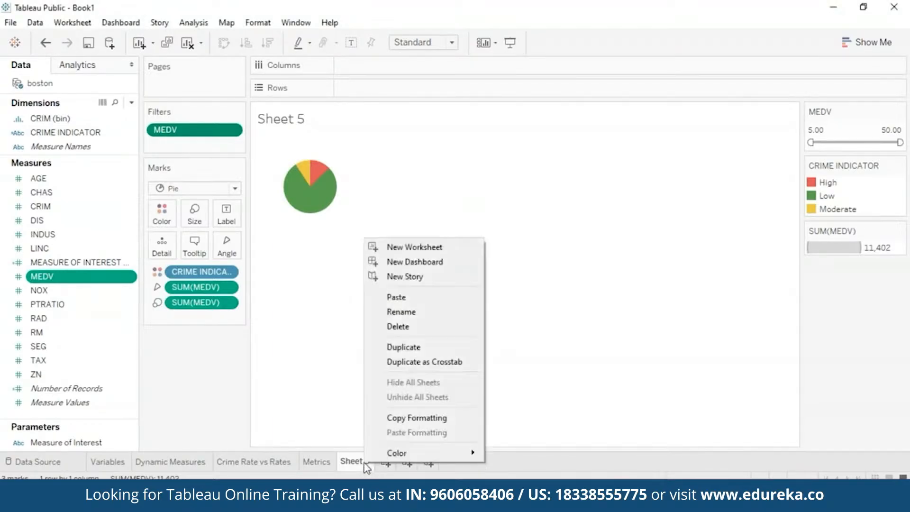
{"action": "left_click", "coordinate": [441, 313]}
{"action": "key", "text": "BackSpace"}
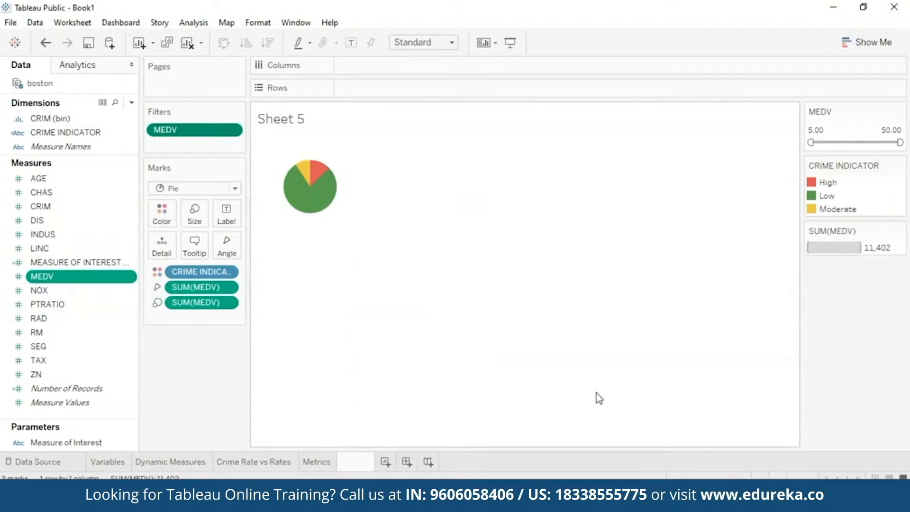
{"action": "type", "text": "Crime ind"}
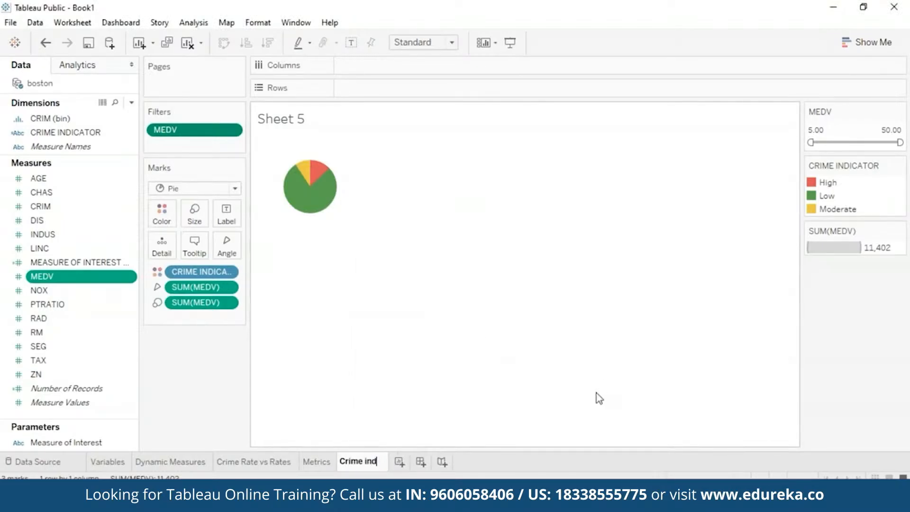
{"action": "type", "text": "icators"}
{"action": "key", "text": "Return"}
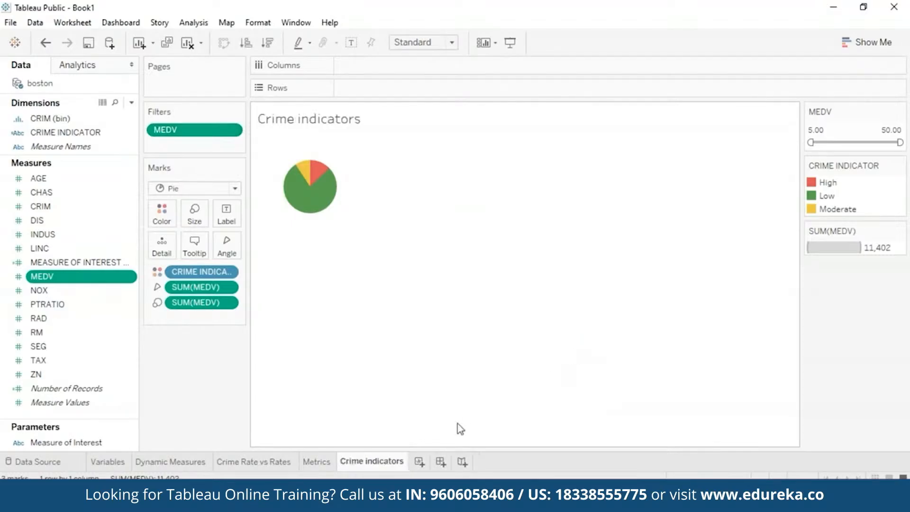
Step: Create a new worksheet and name it Equation
{"action": "left_click", "coordinate": [420, 461]}
{"action": "right_click", "coordinate": [427, 461]}
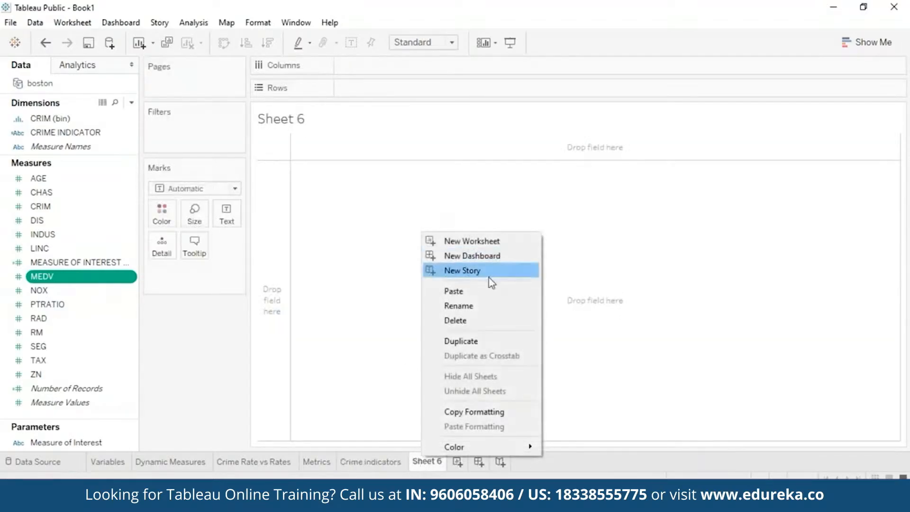
{"action": "left_click", "coordinate": [484, 316]}
{"action": "type", "text": "Equation"}
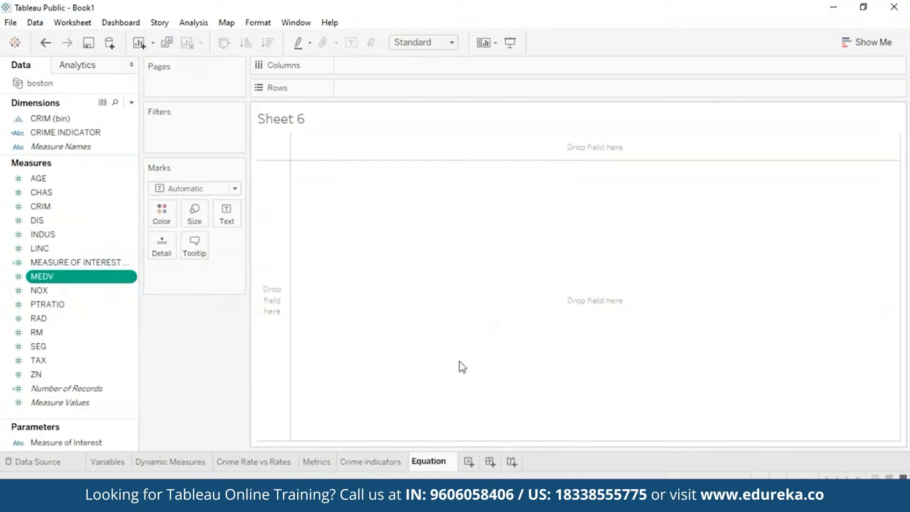
{"action": "key", "text": "Return"}
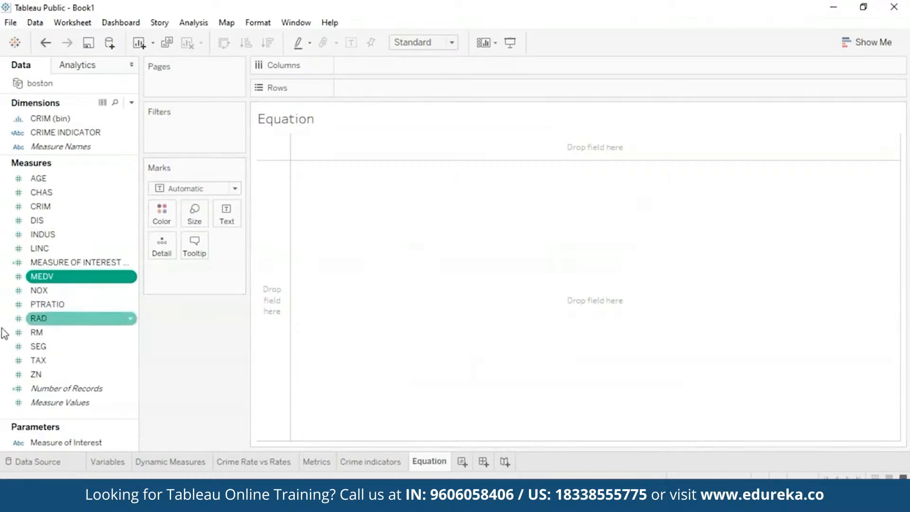
Step: Plot unaggregated MEDV as columns against CRIM as rows, and add a logarithmic trend line to the scatter plot
{"action": "left_click_drag", "start_coordinate": [49, 278], "coordinate": [389, 66]}
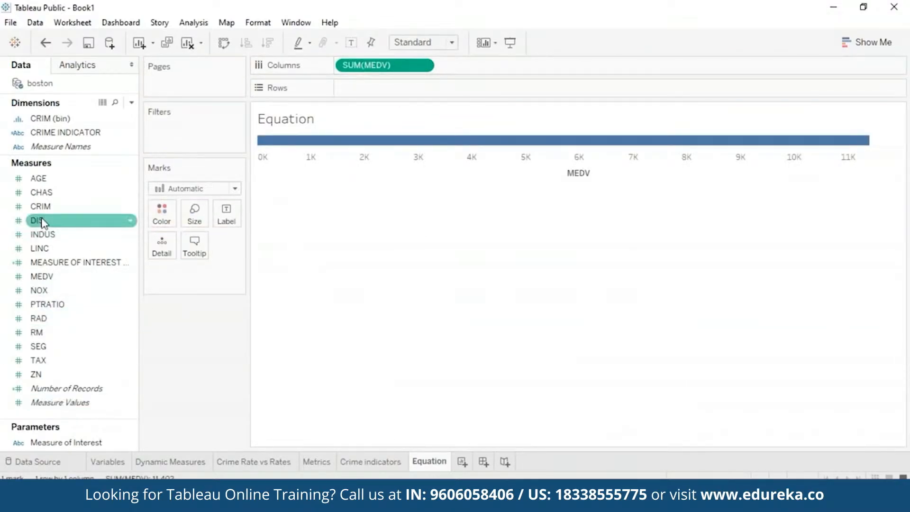
{"action": "left_click_drag", "start_coordinate": [41, 206], "coordinate": [370, 86]}
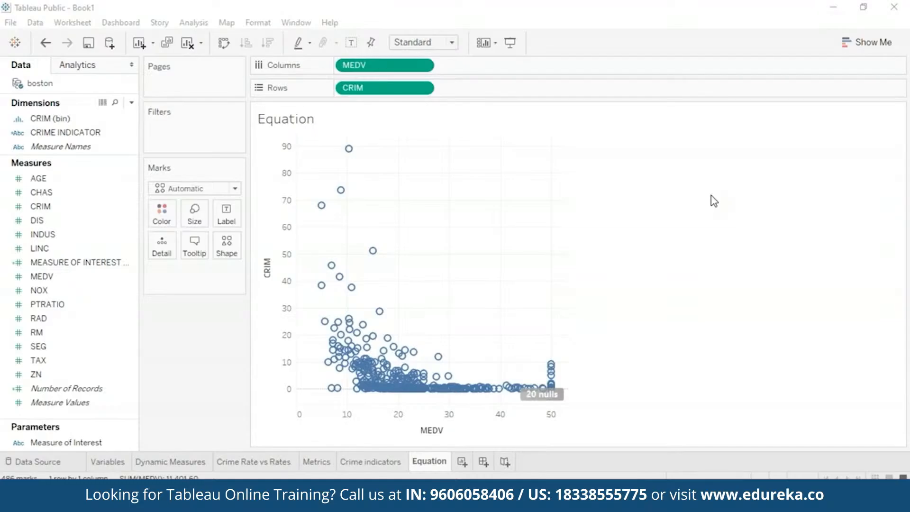
{"action": "left_click", "coordinate": [84, 66]}
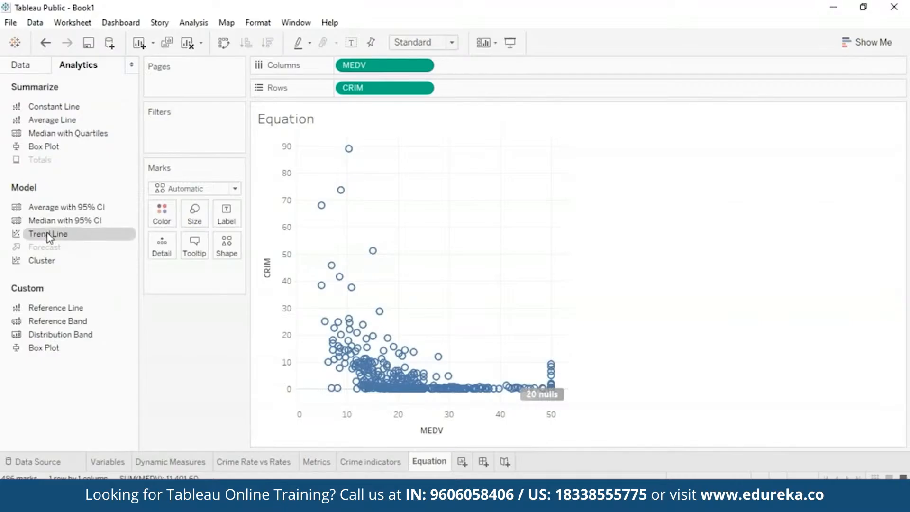
{"action": "left_click_drag", "start_coordinate": [49, 237], "coordinate": [450, 152]}
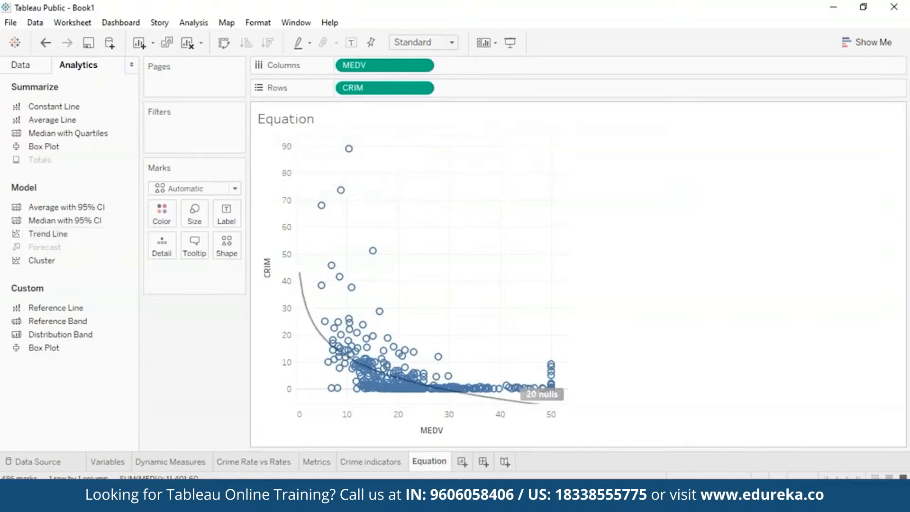
{"action": "mouse_move", "coordinate": [529, 408]}
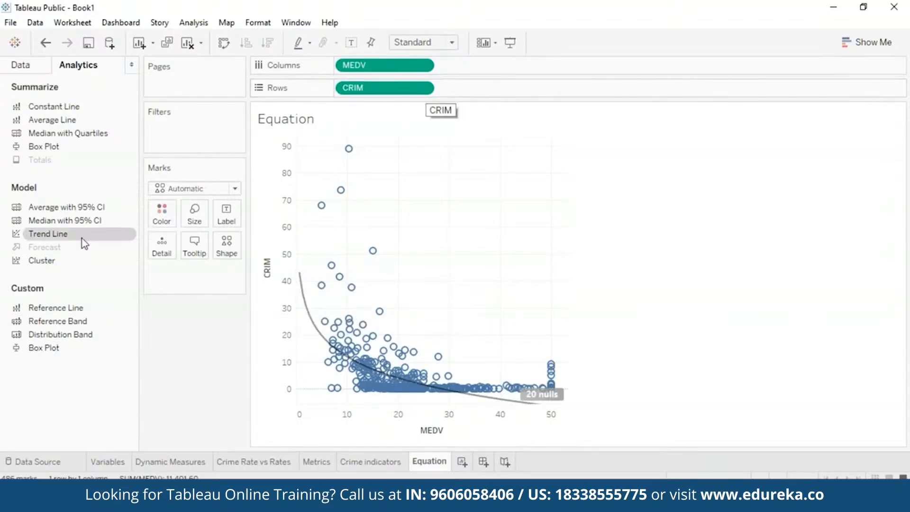
Step: Replace CRIM with unaggregated NOX in the scatter plot, and swap the plot's rows and columns
{"action": "left_click", "coordinate": [20, 69]}
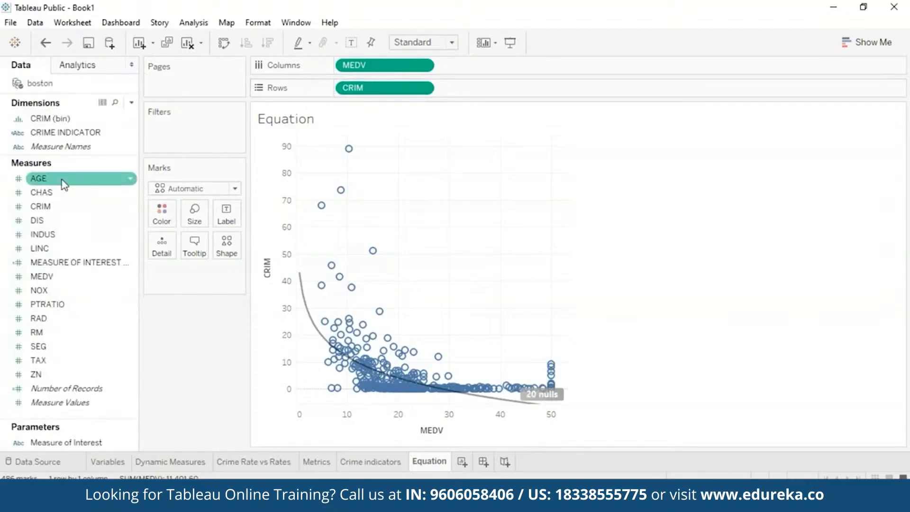
{"action": "left_click_drag", "start_coordinate": [51, 294], "coordinate": [471, 91]}
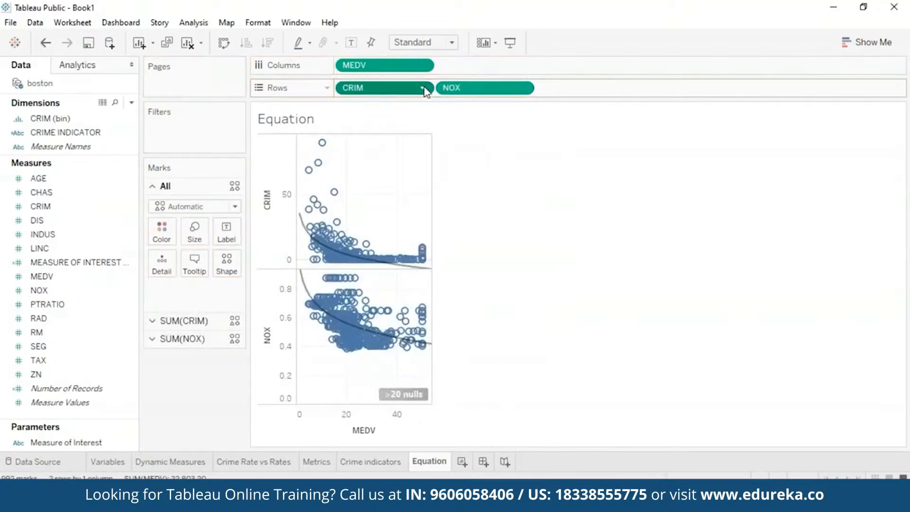
{"action": "left_click", "coordinate": [423, 87]}
{"action": "left_click", "coordinate": [378, 359]}
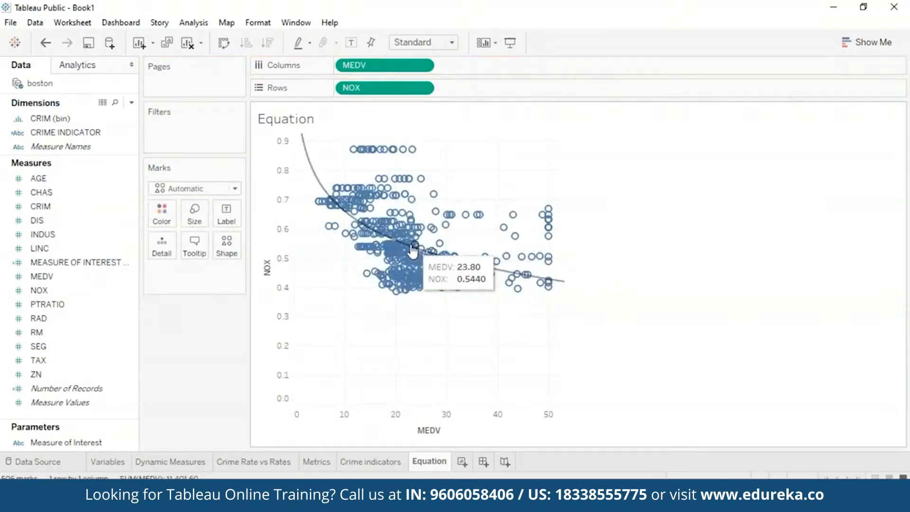
{"action": "mouse_move", "coordinate": [323, 181]}
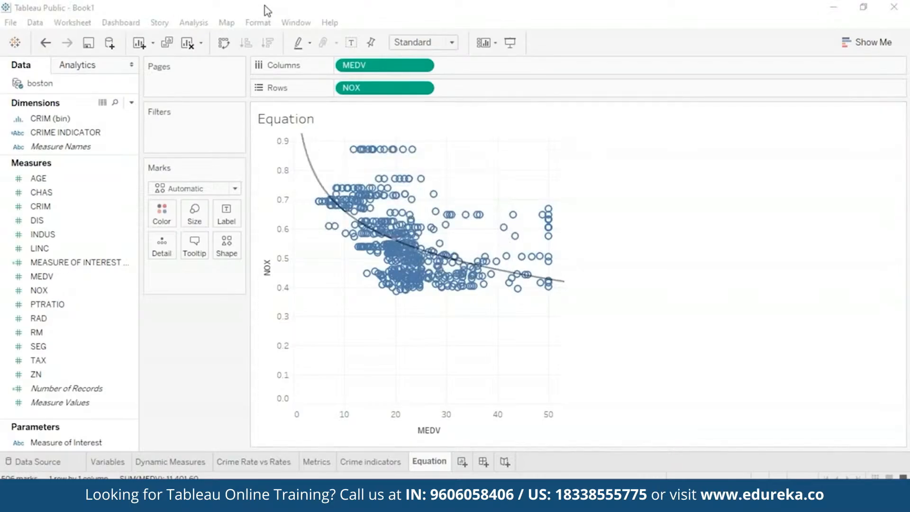
{"action": "left_click", "coordinate": [223, 44]}
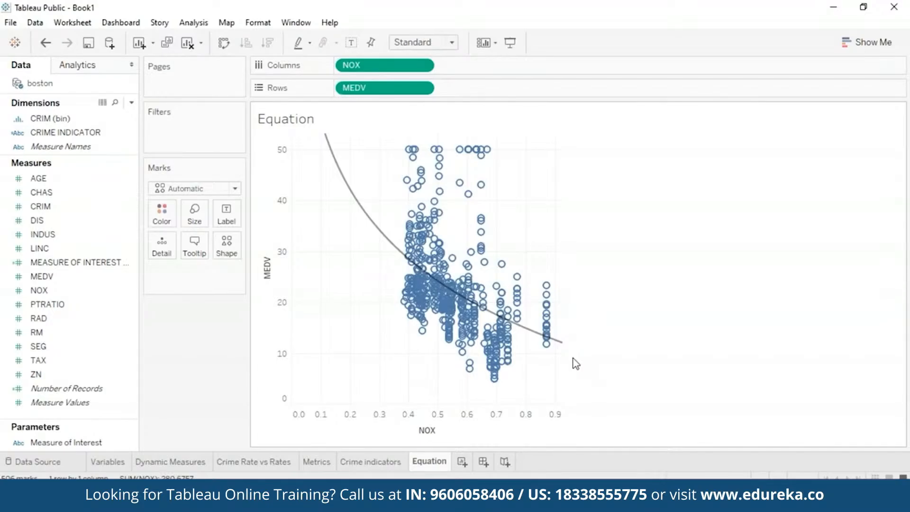
Step: Change the trend line's model type to Linear and inspect its equation on the plot
{"action": "right_click", "coordinate": [354, 200]}
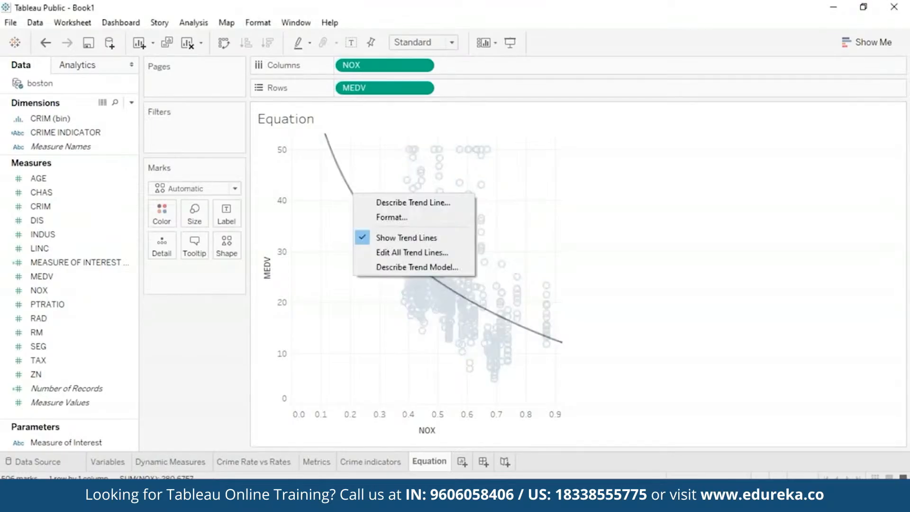
{"action": "left_click", "coordinate": [406, 254]}
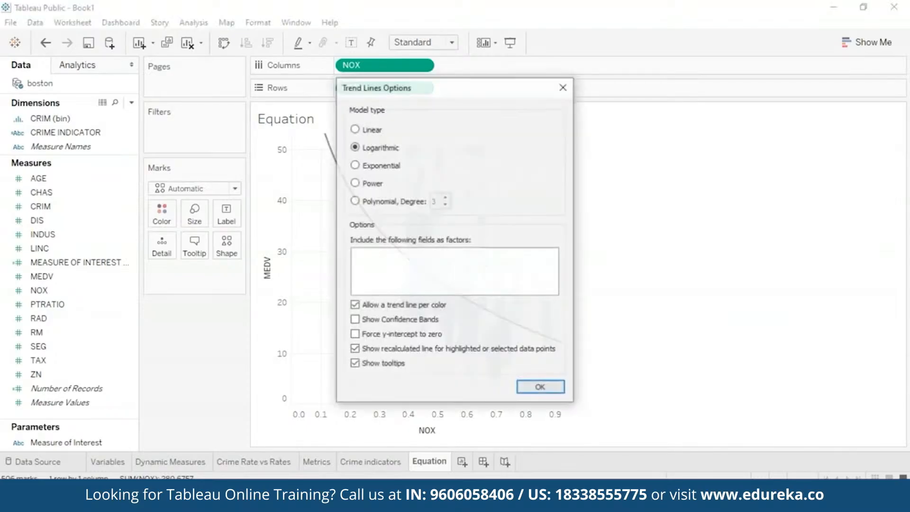
{"action": "left_click", "coordinate": [355, 129]}
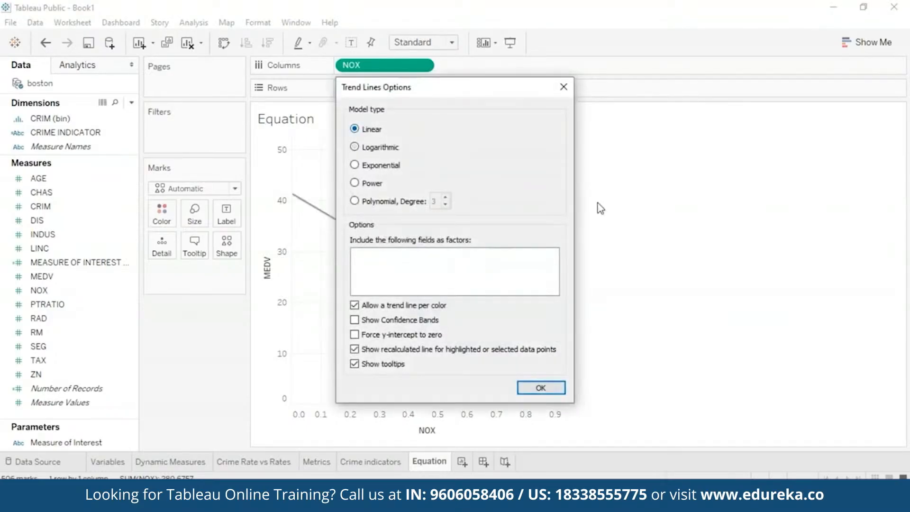
{"action": "left_click", "coordinate": [538, 388]}
{"action": "mouse_move", "coordinate": [385, 247]}
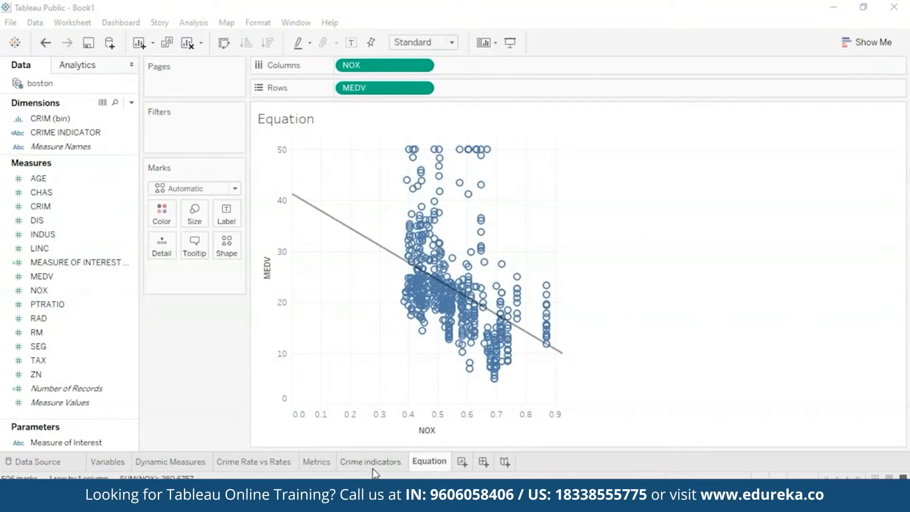
{"action": "mouse_move", "coordinate": [525, 337]}
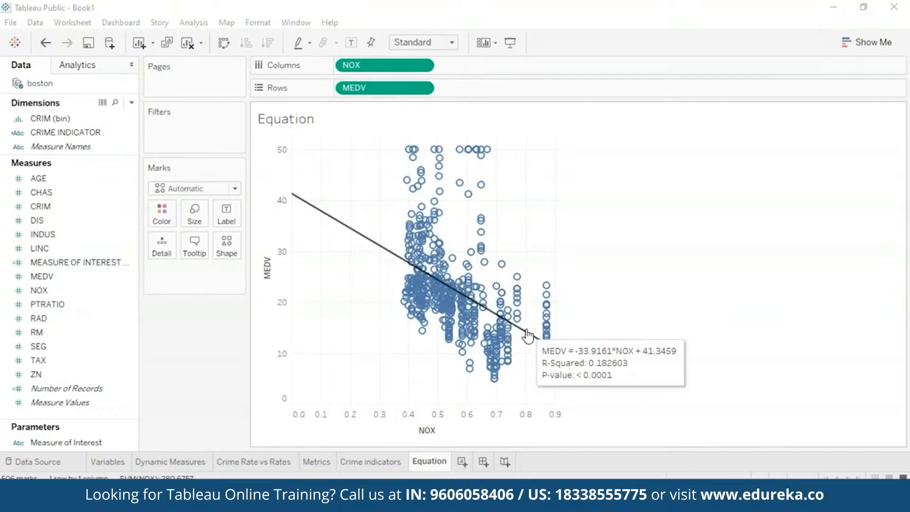
Step: Review the Crime indicators, Metrics, Crime Rate vs Rates, Dynamic Measures and Variables worksheets one after another
{"action": "left_click", "coordinate": [366, 467]}
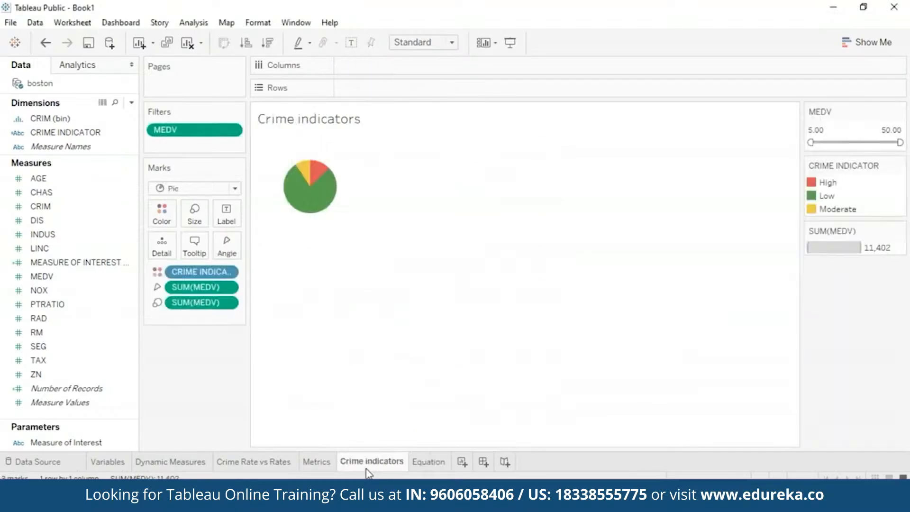
{"action": "left_click", "coordinate": [316, 462]}
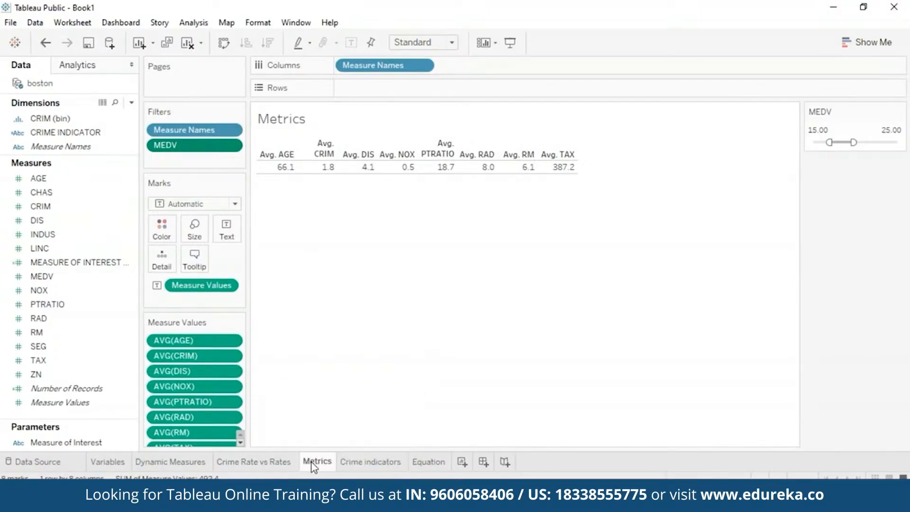
{"action": "left_click", "coordinate": [257, 462]}
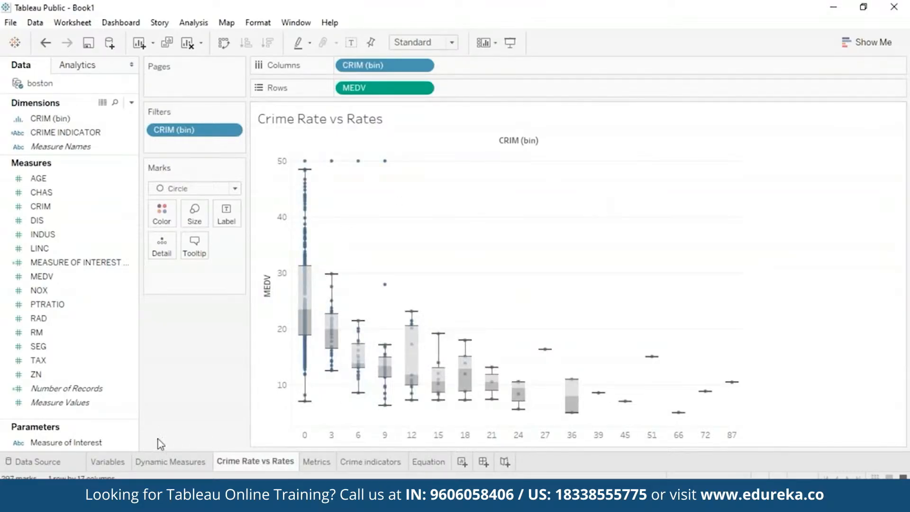
{"action": "left_click", "coordinate": [158, 463]}
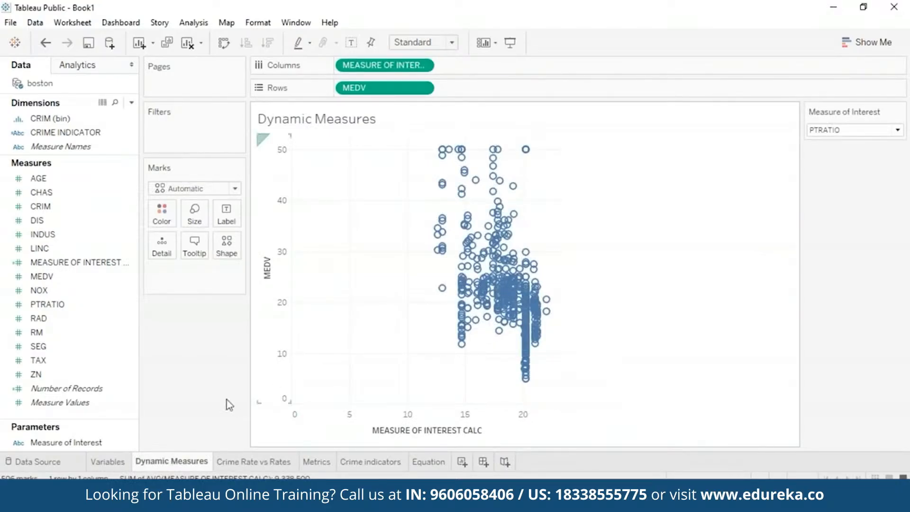
{"action": "left_click", "coordinate": [101, 467]}
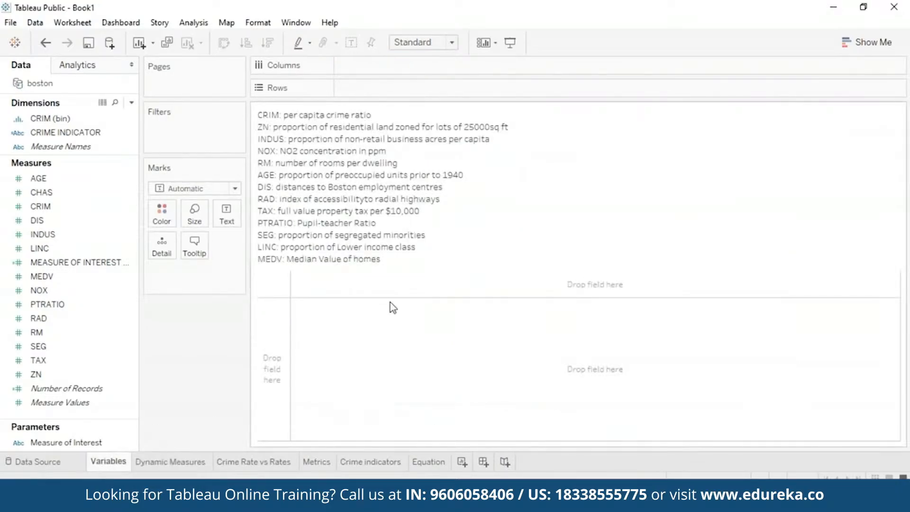
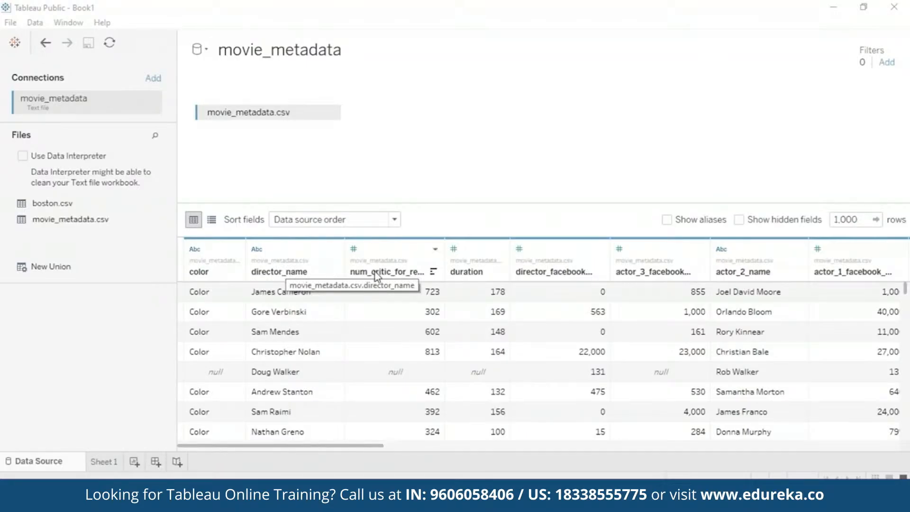
Step: Split the genres field of the movie_metadata source into separate genre columns
{"action": "left_click", "coordinate": [385, 276]}
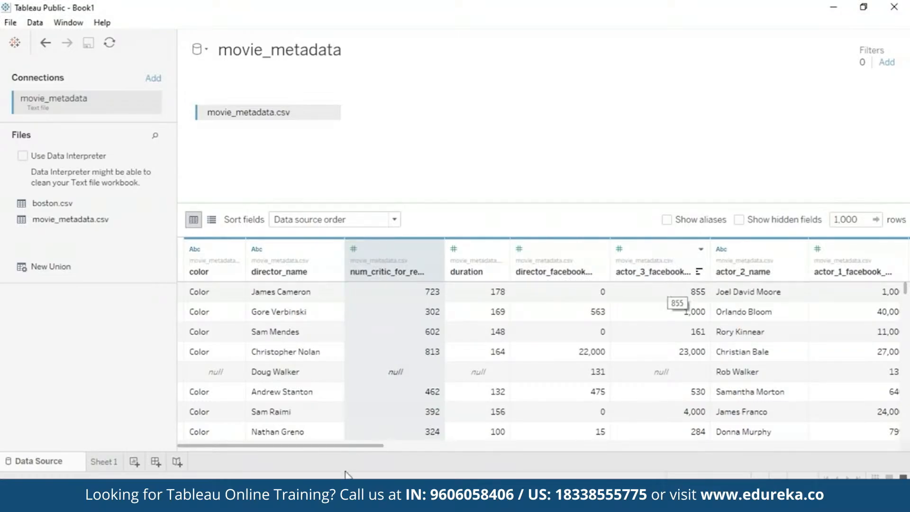
{"action": "left_click_drag", "start_coordinate": [374, 446], "coordinate": [528, 447]}
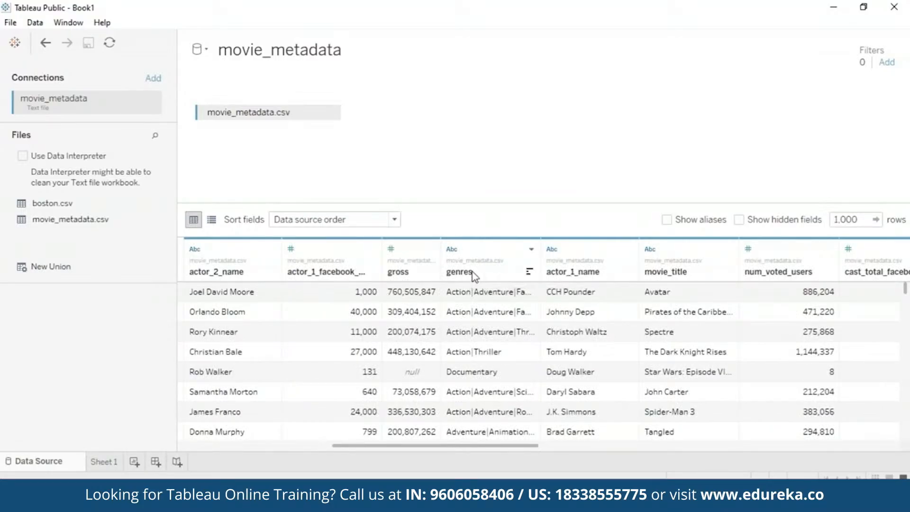
{"action": "right_click", "coordinate": [474, 276]}
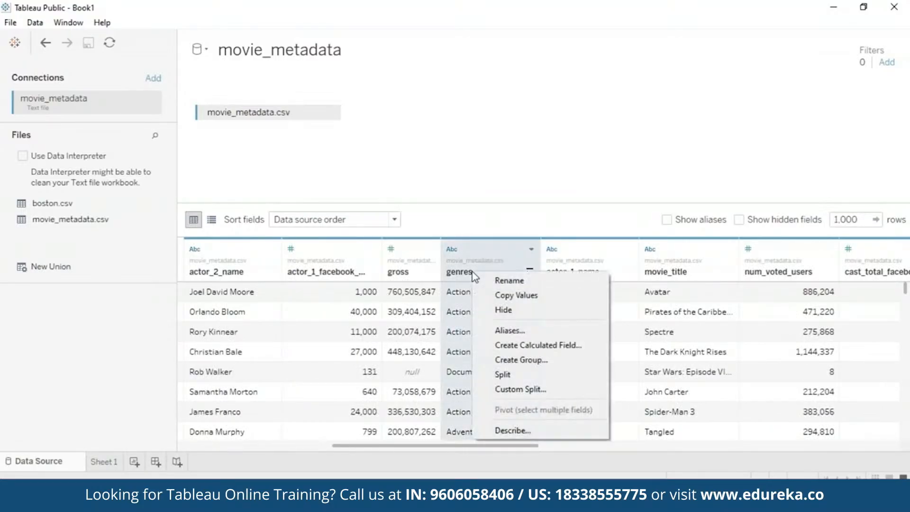
{"action": "left_click", "coordinate": [538, 372]}
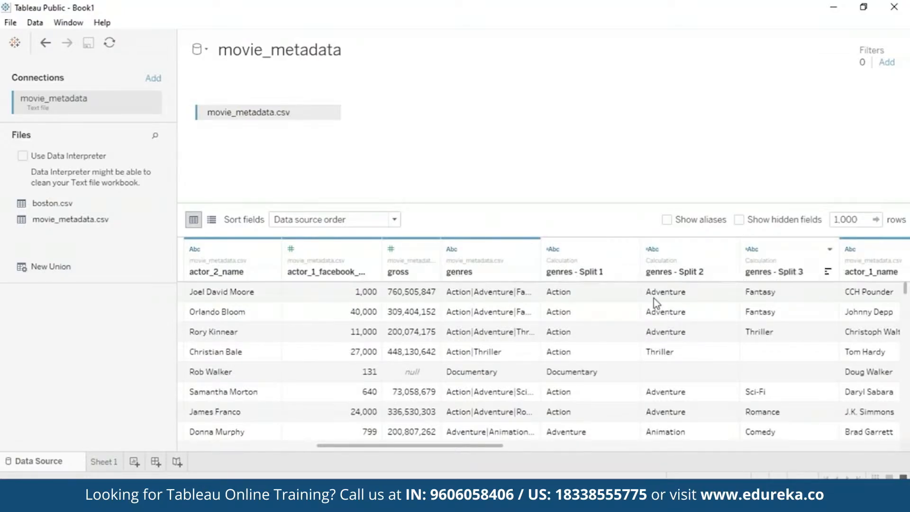
Step: Hide the original genres column in the movie_metadata source, keeping its three split columns
{"action": "right_click", "coordinate": [587, 277]}
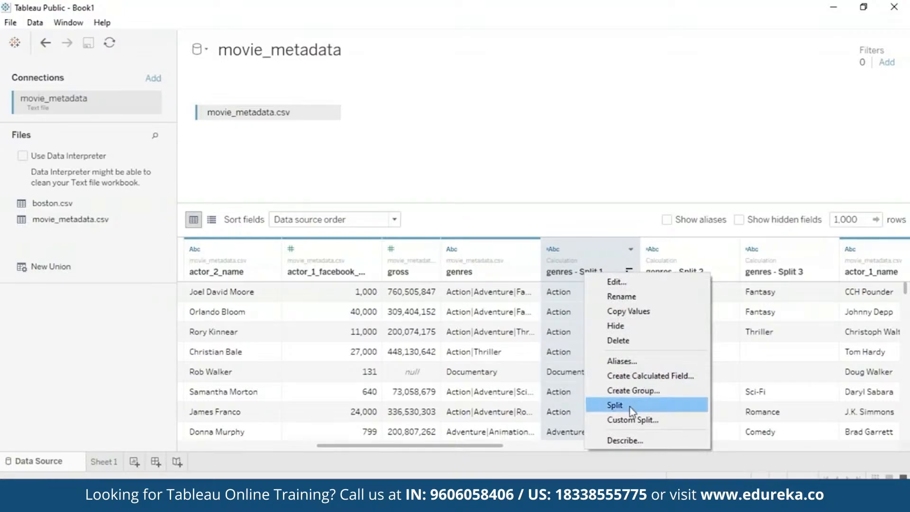
{"action": "left_click", "coordinate": [537, 251]}
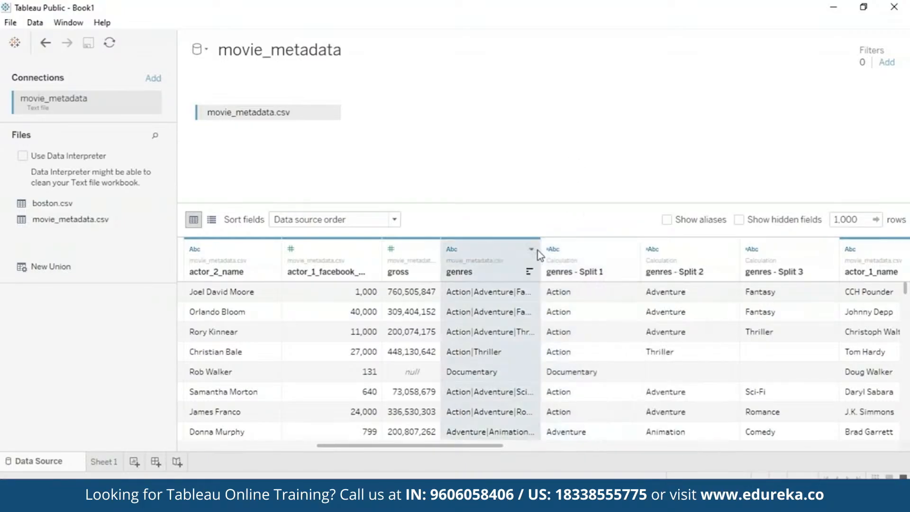
{"action": "left_click", "coordinate": [531, 250]}
{"action": "left_click", "coordinate": [530, 297]}
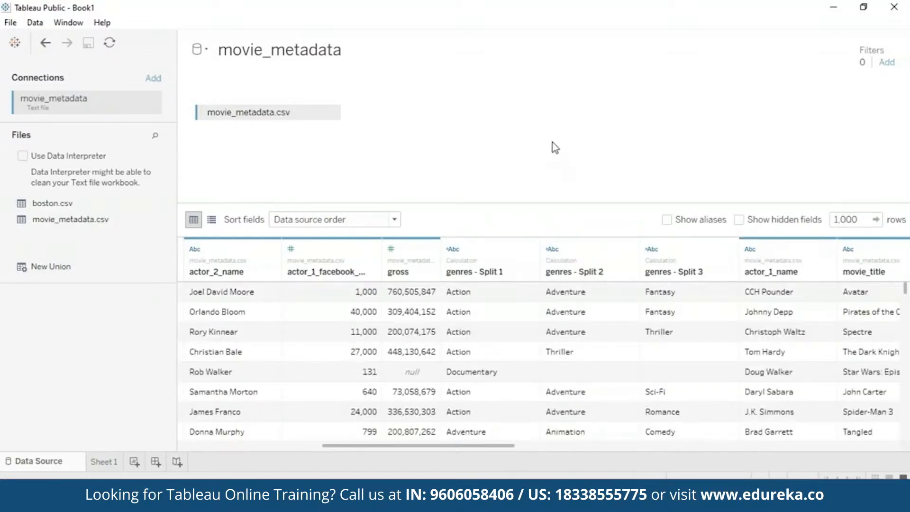
{"action": "left_click_drag", "start_coordinate": [434, 445], "coordinate": [180, 308]}
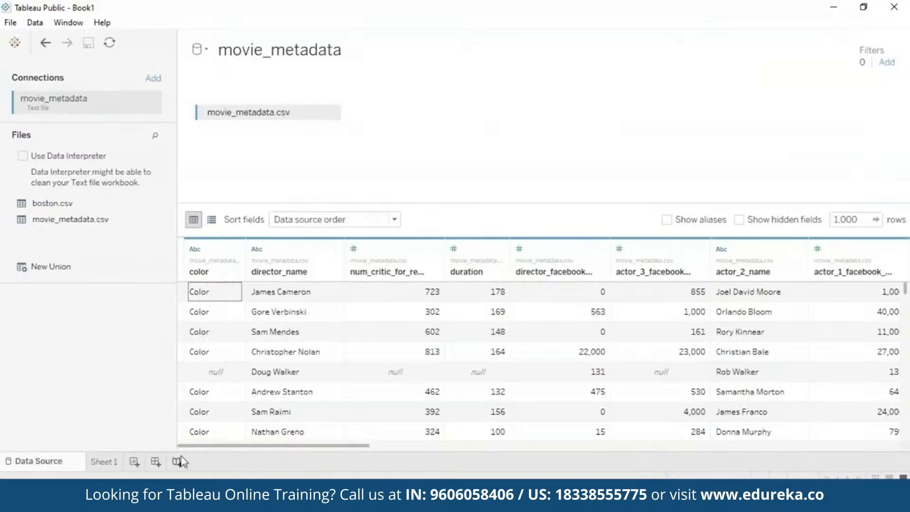
Step: Open the Sheet 1 worksheet and rename it "Budget vs Revenue"
{"action": "left_click", "coordinate": [102, 462]}
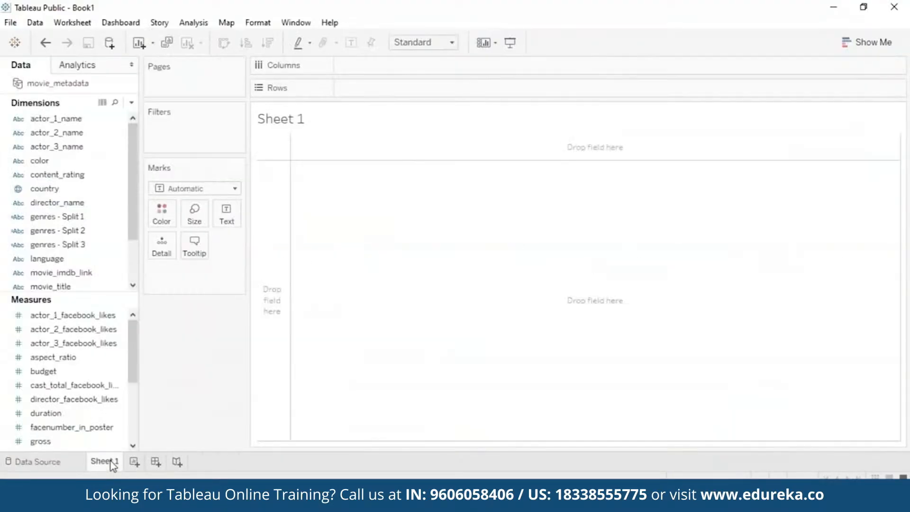
{"action": "right_click", "coordinate": [102, 462]}
{"action": "left_click", "coordinate": [216, 311]}
{"action": "type", "text": "Budget"}
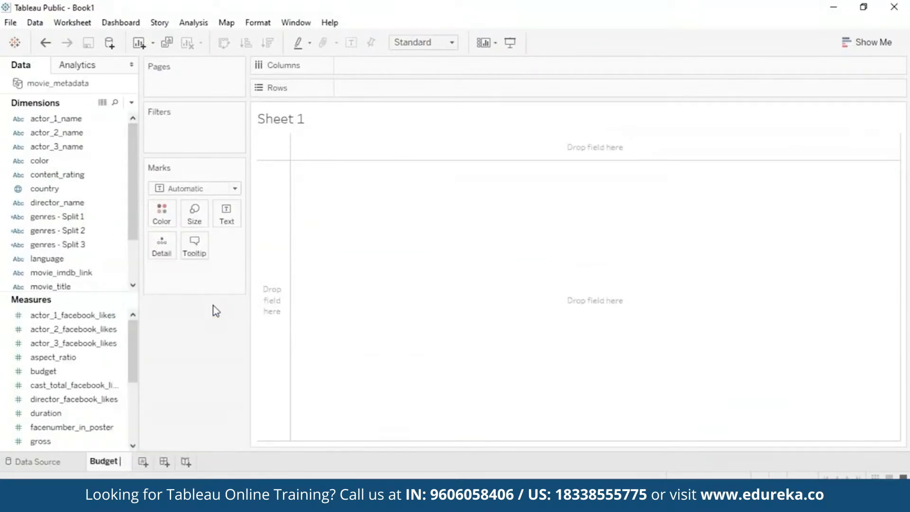
{"action": "type", "text": " vs Revenue"}
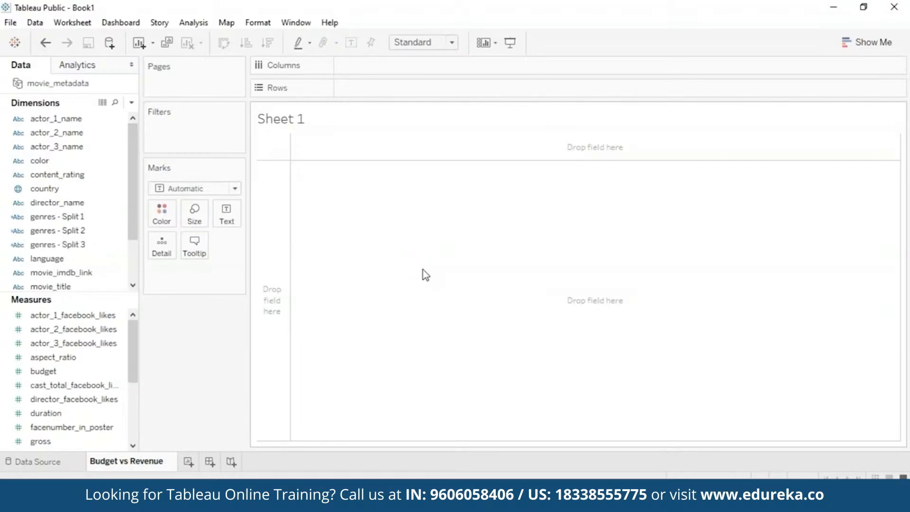
{"action": "left_click", "coordinate": [425, 275]}
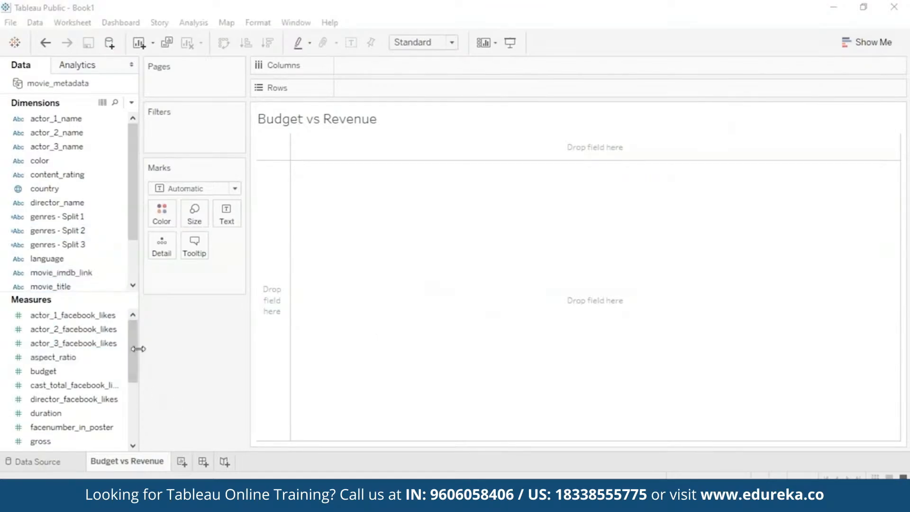
Step: Build a scatter plot with gross on columns and budget on rows, and disaggregate the measures
{"action": "left_click_drag", "start_coordinate": [40, 441], "coordinate": [335, 61]}
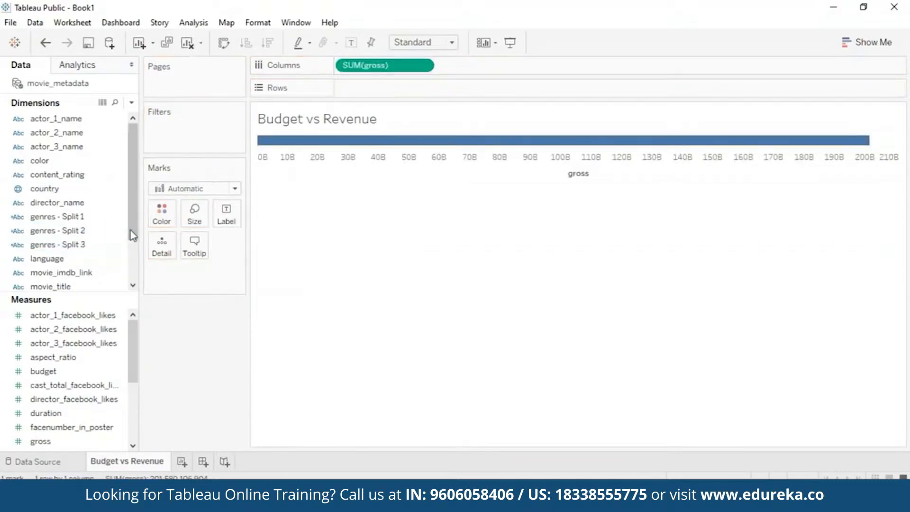
{"action": "mouse_move", "coordinate": [131, 350]}
{"action": "left_mouse_down"}
{"action": "mouse_move", "coordinate": [133, 380]}
{"action": "mouse_move", "coordinate": [135, 345]}
{"action": "left_mouse_up"}
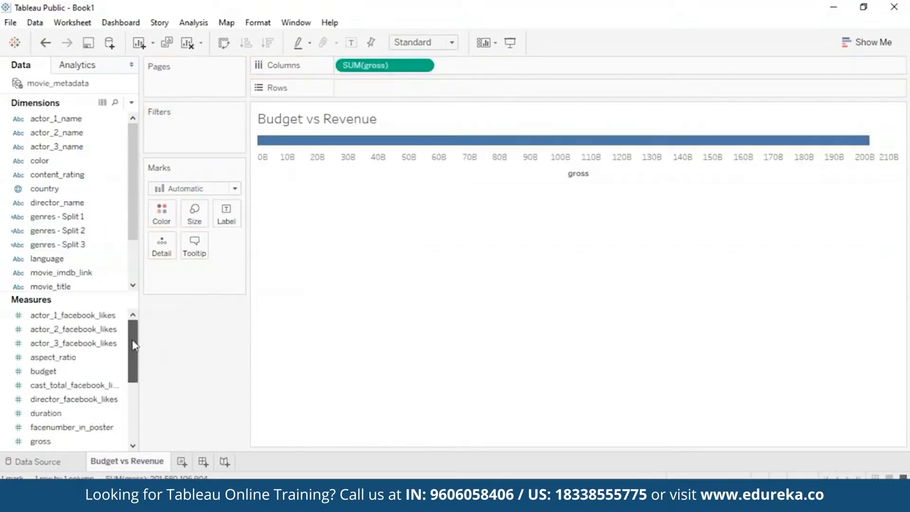
{"action": "left_click_drag", "start_coordinate": [32, 371], "coordinate": [371, 93]}
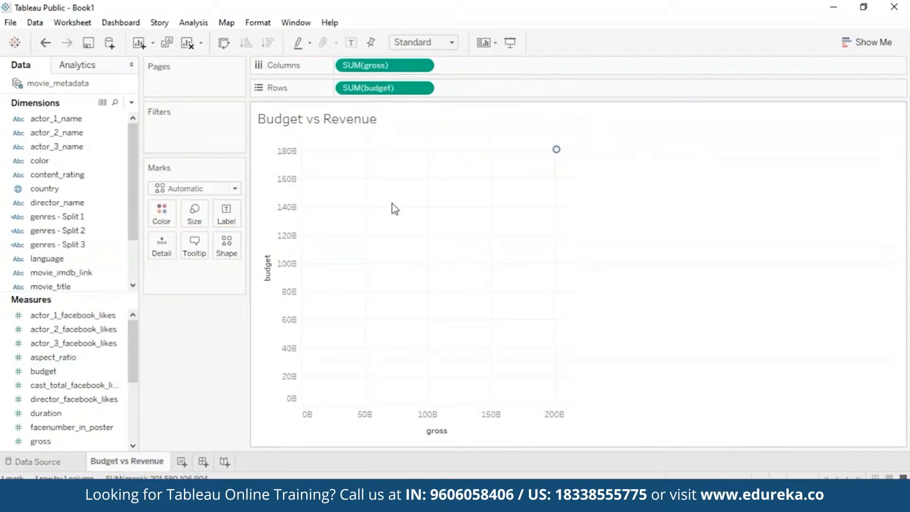
{"action": "left_click", "coordinate": [193, 23]}
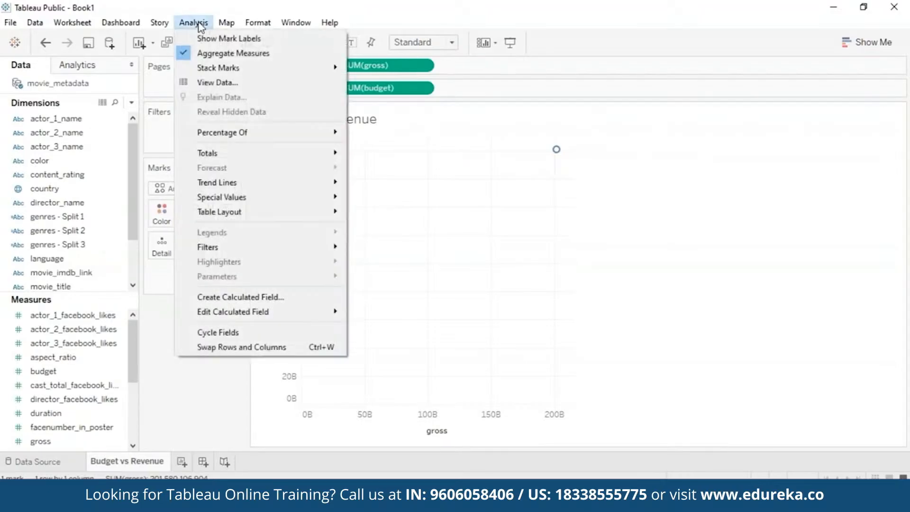
{"action": "left_click", "coordinate": [185, 54]}
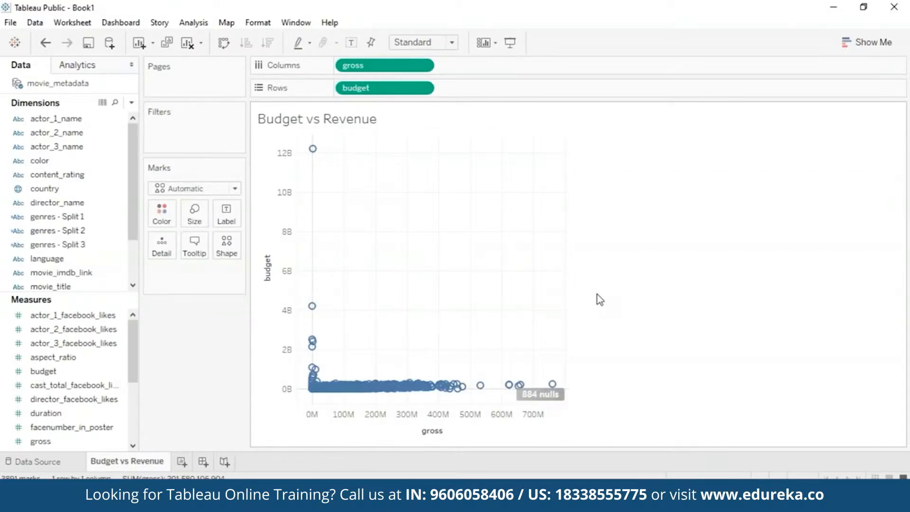
Step: Examine the full underlying data of the highest-budget mark in the scatter plot, including its movie title, gross and score
{"action": "mouse_move", "coordinate": [316, 385]}
{"action": "mouse_move", "coordinate": [313, 153]}
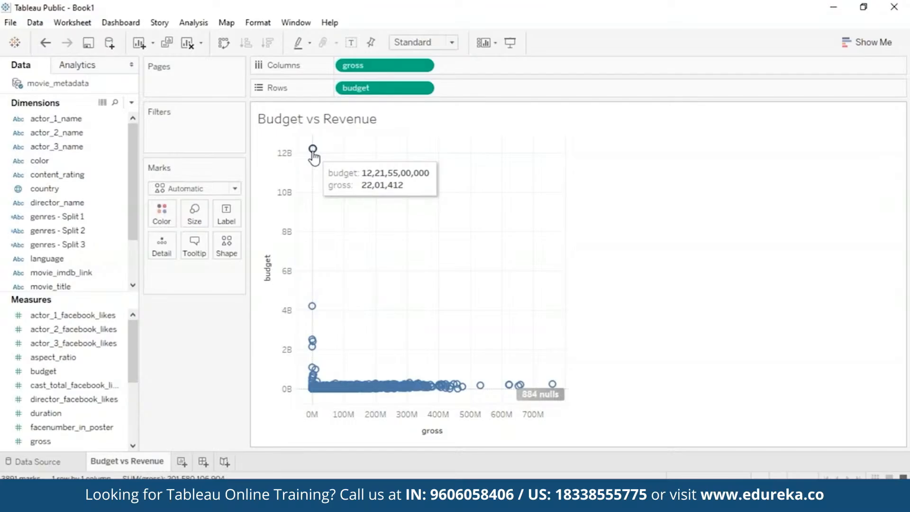
{"action": "left_click", "coordinate": [313, 150]}
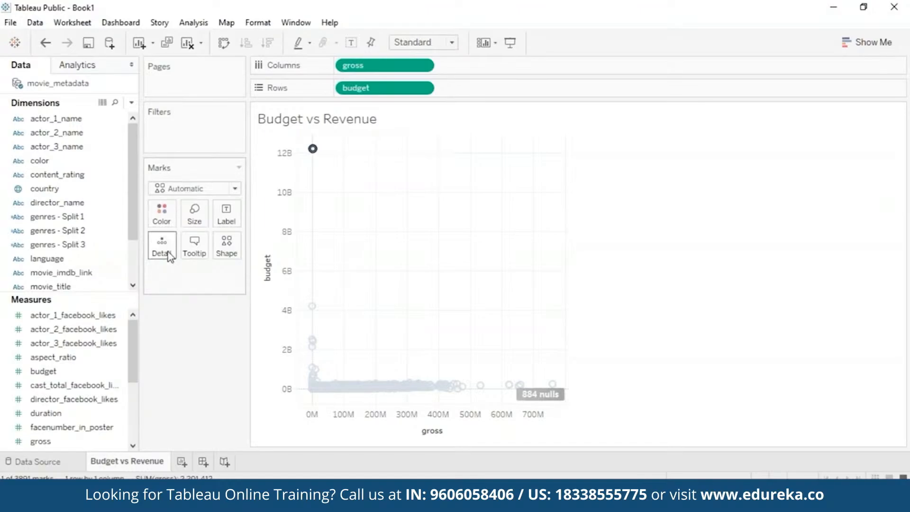
{"action": "left_click", "coordinate": [314, 150]}
{"action": "left_click", "coordinate": [314, 149]}
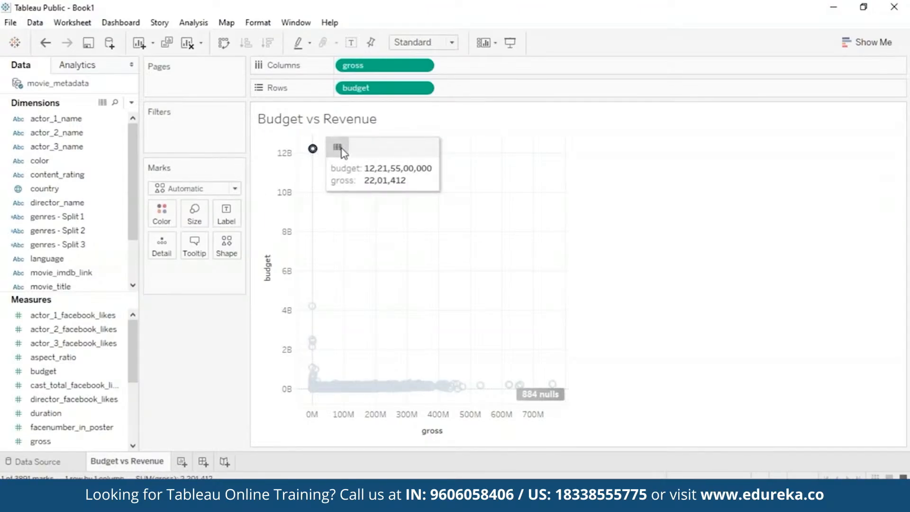
{"action": "left_click", "coordinate": [338, 147]}
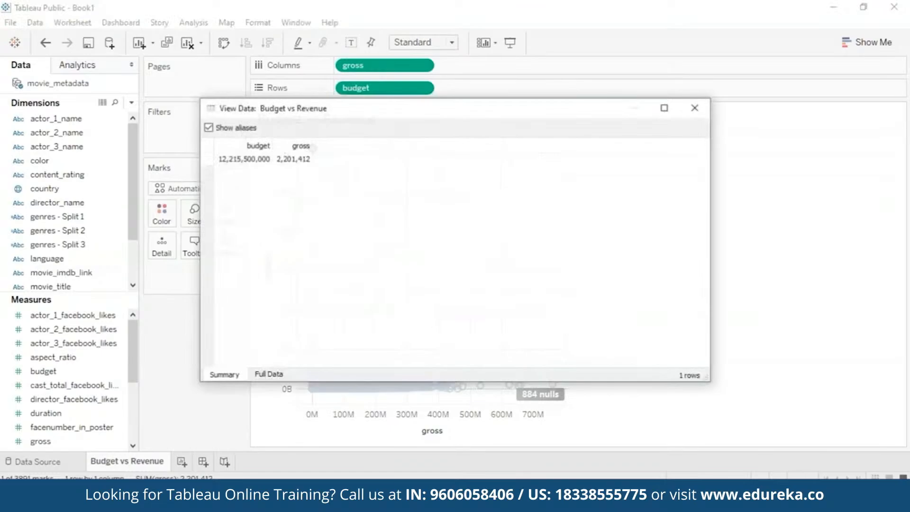
{"action": "left_click", "coordinate": [269, 376]}
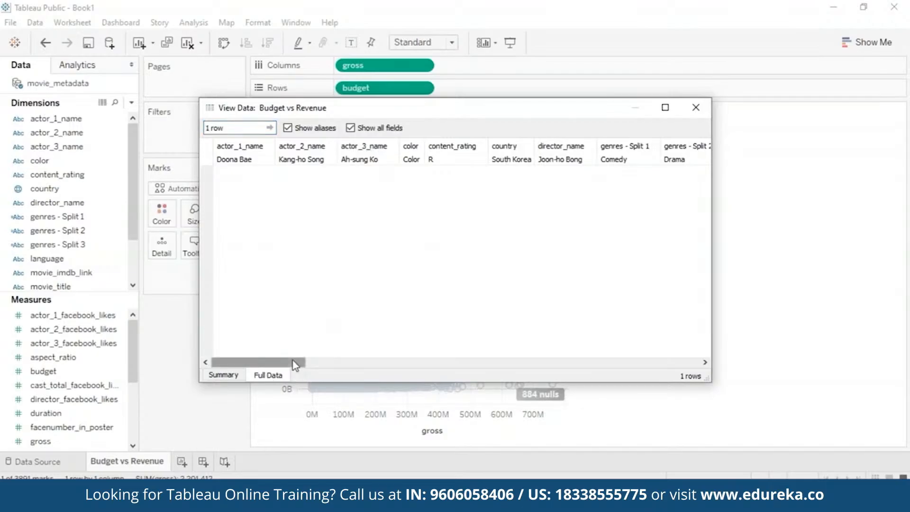
{"action": "left_click_drag", "start_coordinate": [294, 363], "coordinate": [471, 345]}
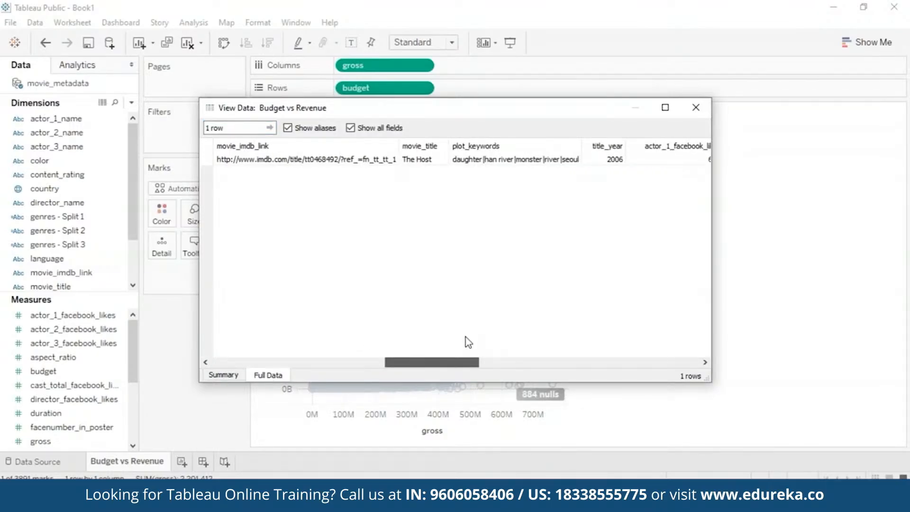
{"action": "left_click_drag", "start_coordinate": [468, 337], "coordinate": [662, 297]}
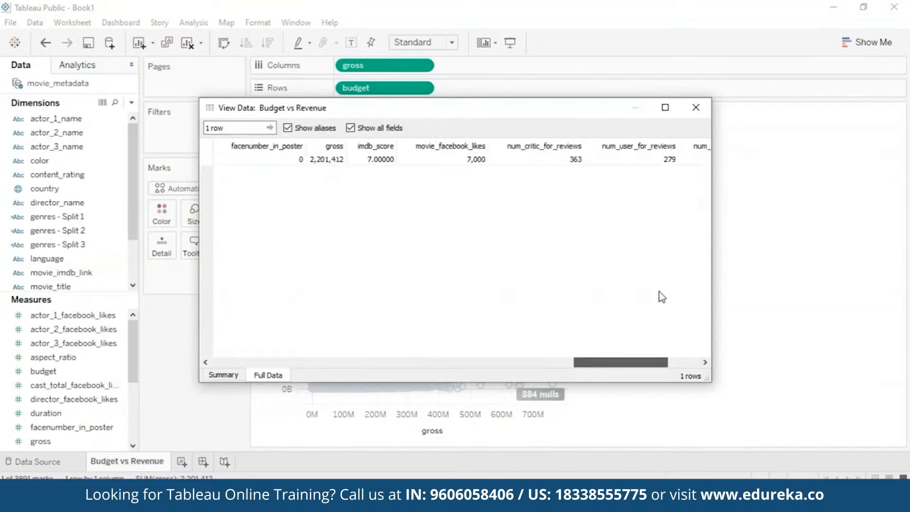
{"action": "left_click", "coordinate": [696, 110]}
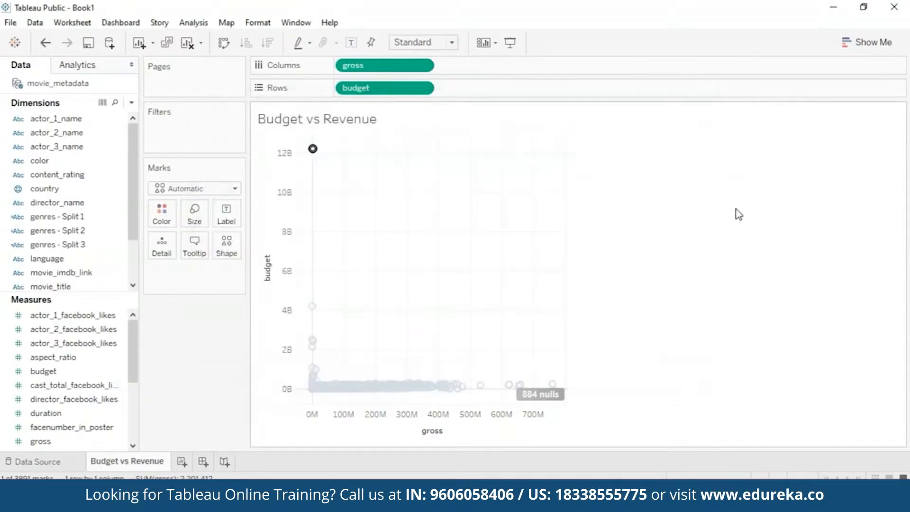
{"action": "left_click", "coordinate": [736, 209]}
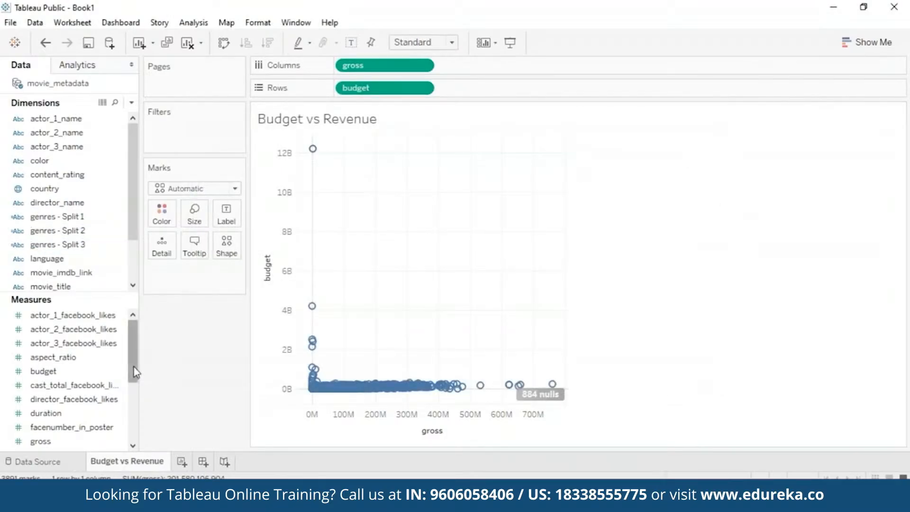
Step: Show a budget filter on the scatter plot and lower its upper limit below 969484327 to exclude extreme budgets
{"action": "left_click", "coordinate": [78, 372]}
{"action": "right_click", "coordinate": [78, 373]}
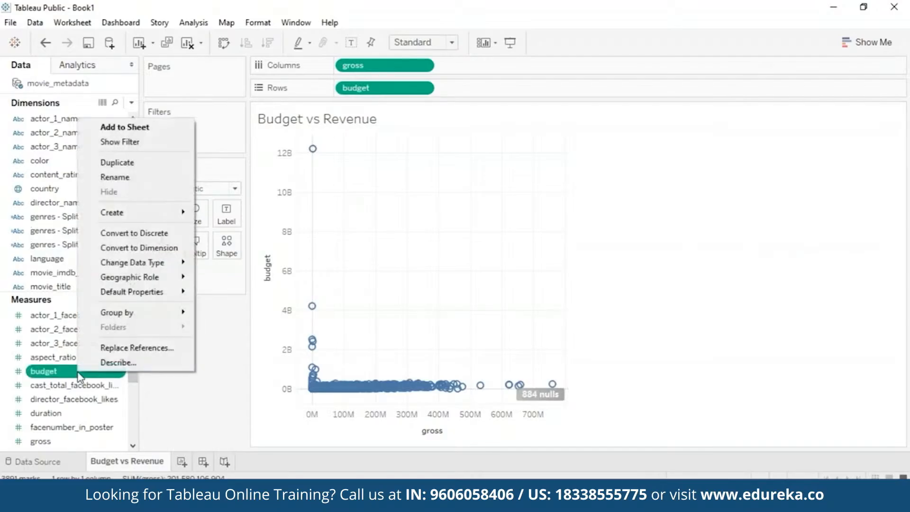
{"action": "left_click", "coordinate": [108, 143]}
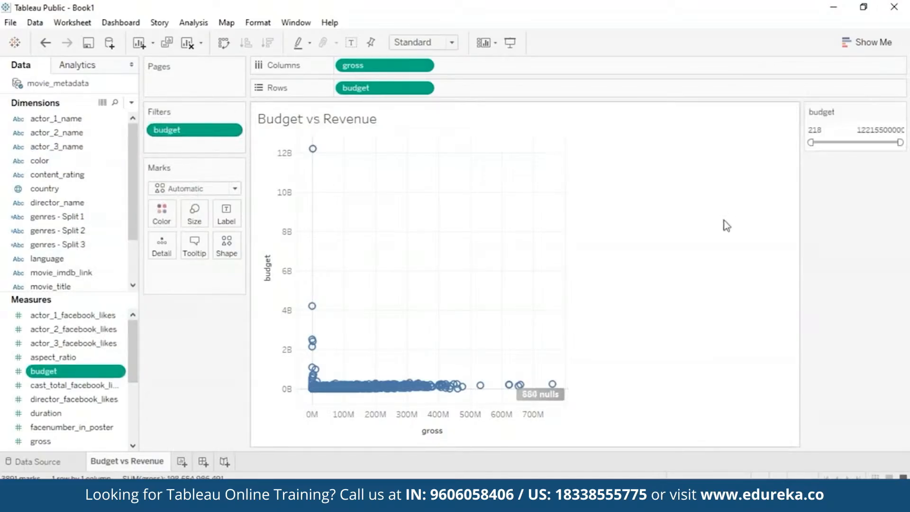
{"action": "left_click", "coordinate": [906, 35]}
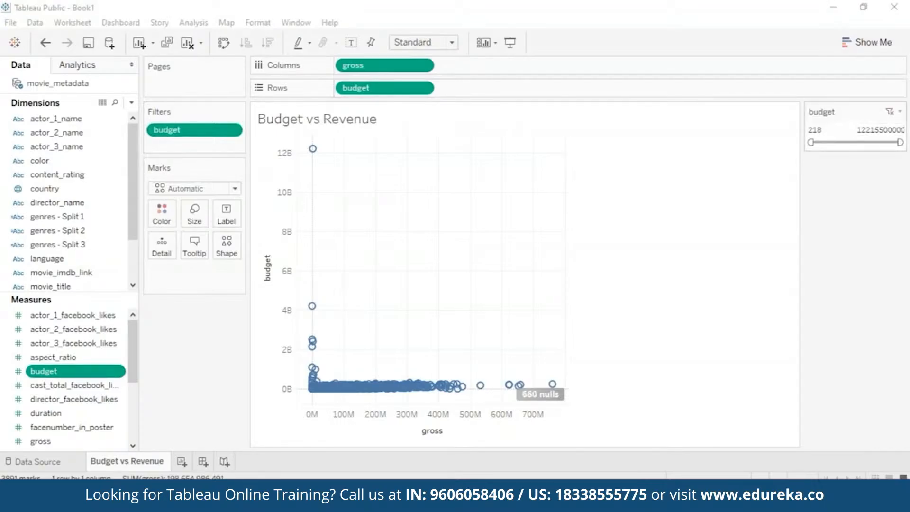
{"action": "left_click_drag", "start_coordinate": [900, 142], "coordinate": [825, 142]}
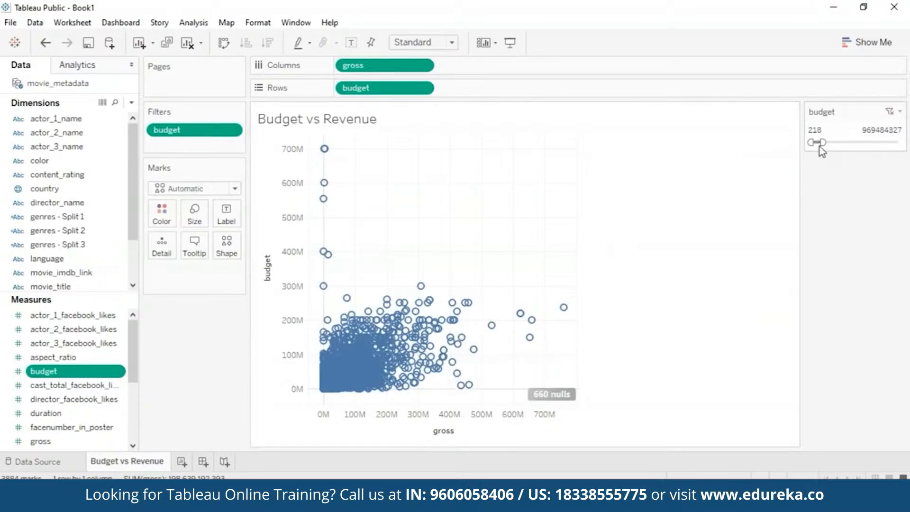
{"action": "left_click_drag", "start_coordinate": [822, 143], "coordinate": [814, 143]}
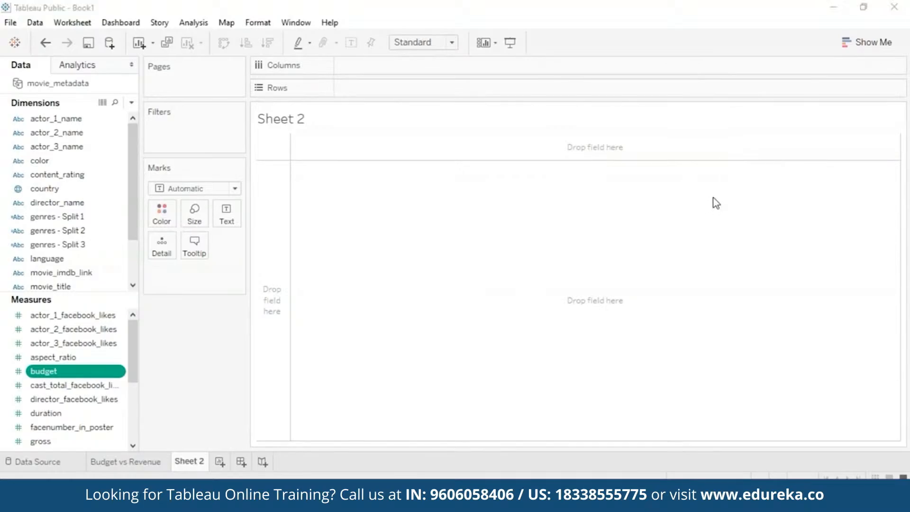
Step: On Sheet 2, place genres - Split 1 on rows and duration on columns, with the chart type suggestions open
{"action": "left_click", "coordinate": [866, 43]}
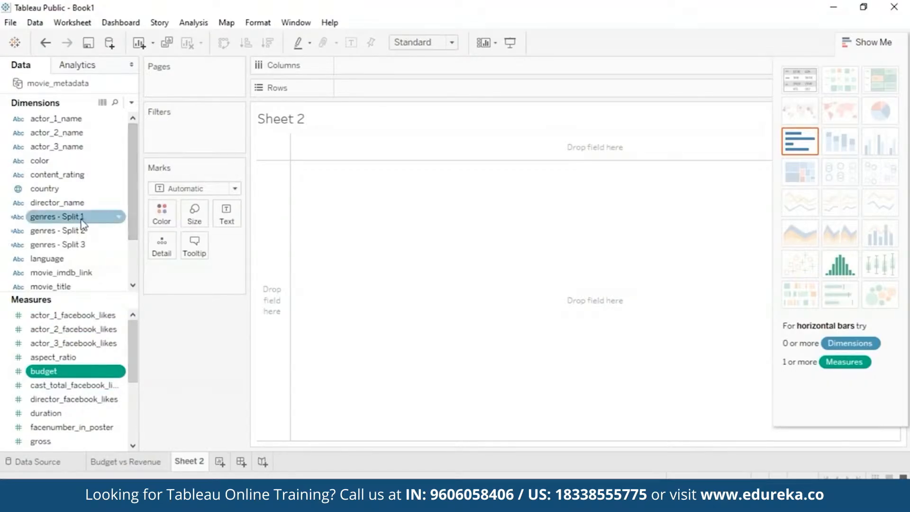
{"action": "left_click_drag", "start_coordinate": [114, 217], "coordinate": [386, 88]}
{"action": "left_click_drag", "start_coordinate": [399, 90], "coordinate": [398, 90]}
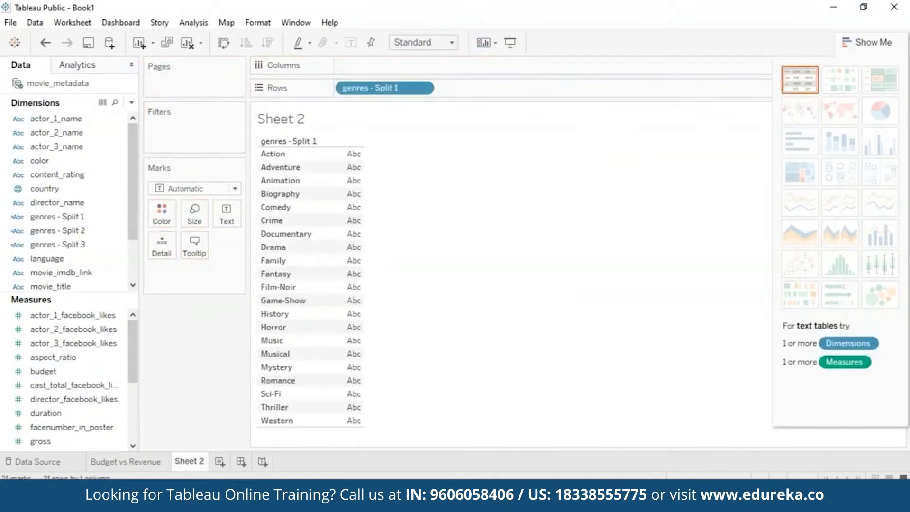
{"action": "left_click", "coordinate": [72, 315]}
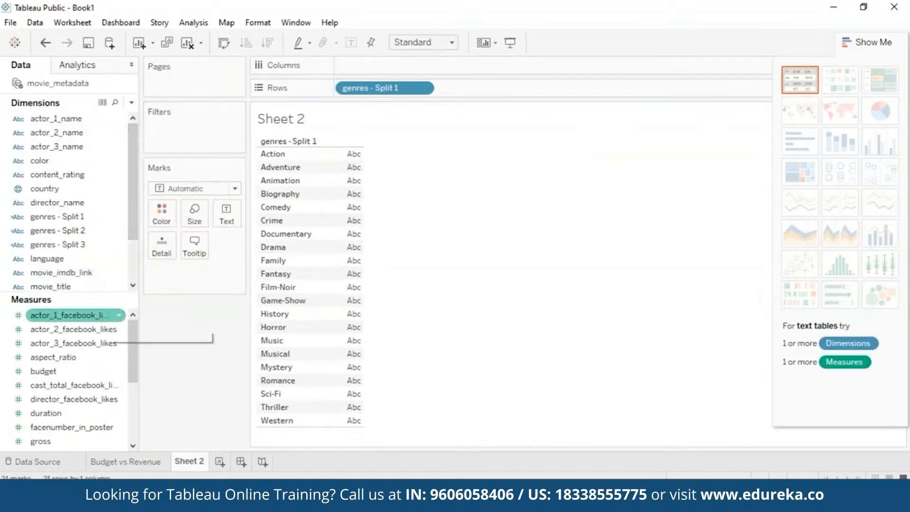
{"action": "left_click", "coordinate": [79, 412]}
{"action": "left_click_drag", "start_coordinate": [84, 410], "coordinate": [393, 68]}
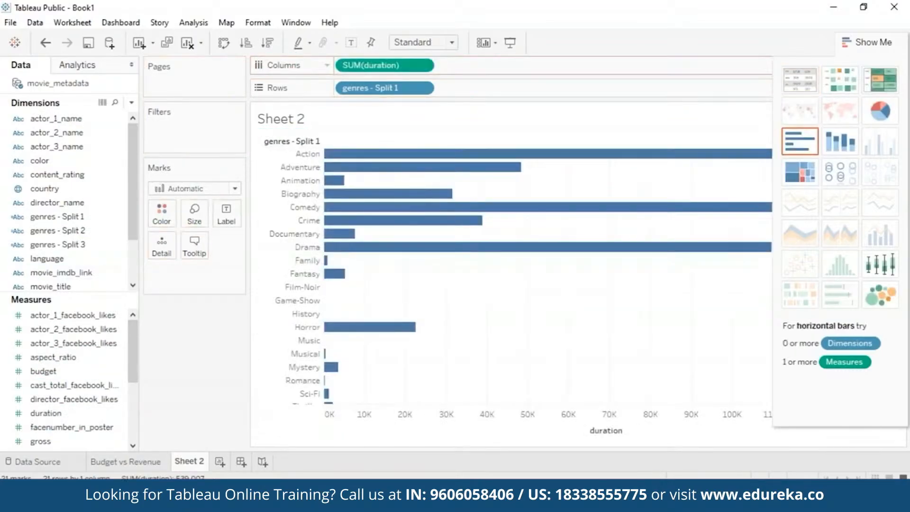
Step: Convert the chart to a box-and-whisker plot with genres - Split 1 on columns and duration as an unaggregated dimension
{"action": "left_click", "coordinate": [891, 264]}
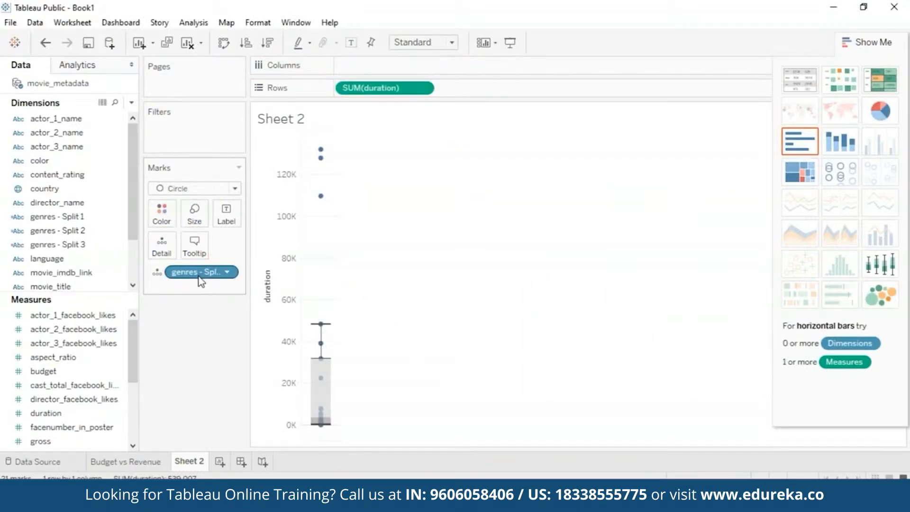
{"action": "left_click_drag", "start_coordinate": [202, 281], "coordinate": [381, 66]}
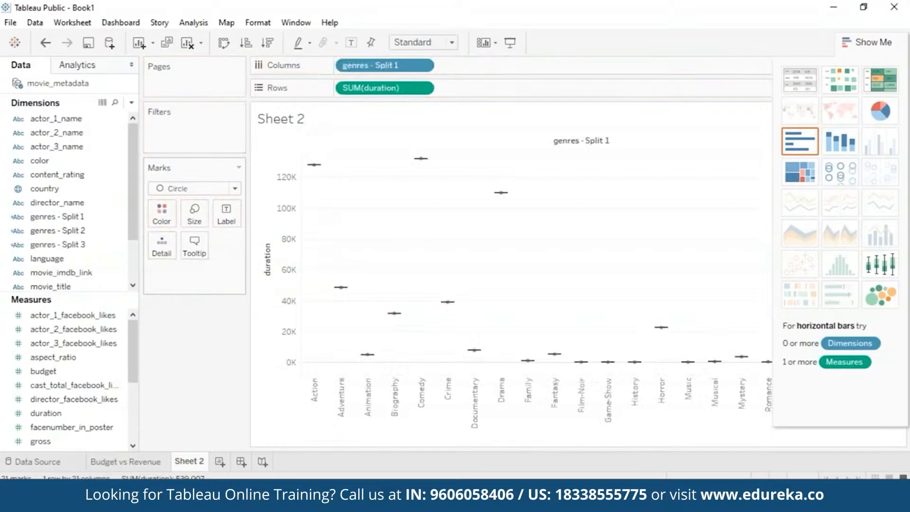
{"action": "left_click", "coordinate": [423, 89]}
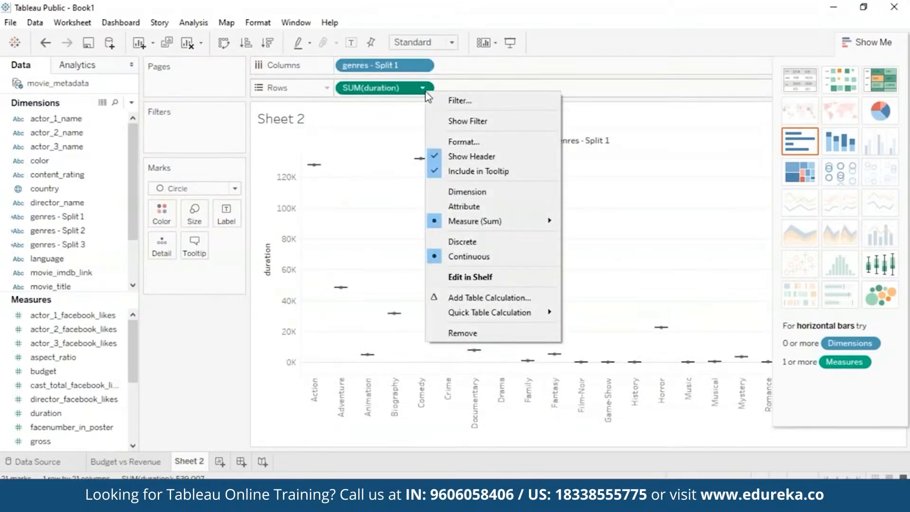
{"action": "left_click", "coordinate": [456, 193]}
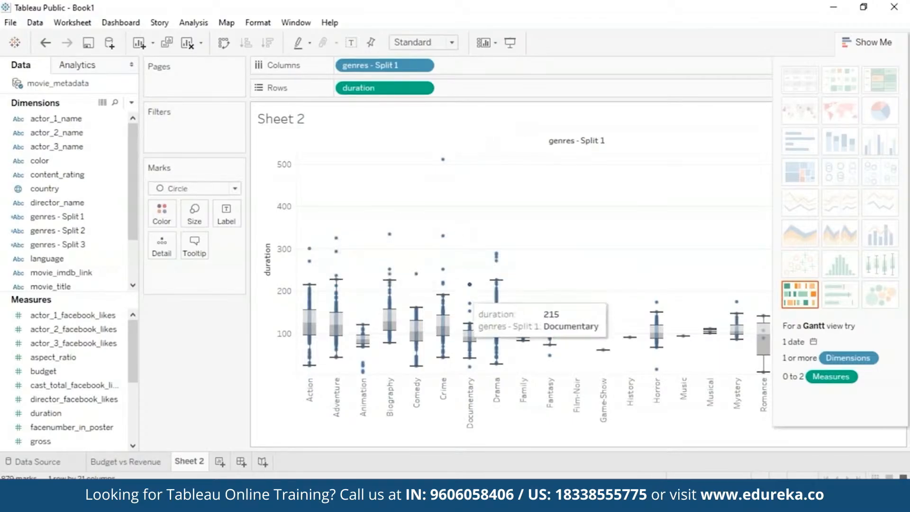
Step: Examine the full underlying data of the longest-duration Crime outlier in the box plot, including its movie title
{"action": "right_click", "coordinate": [443, 160]}
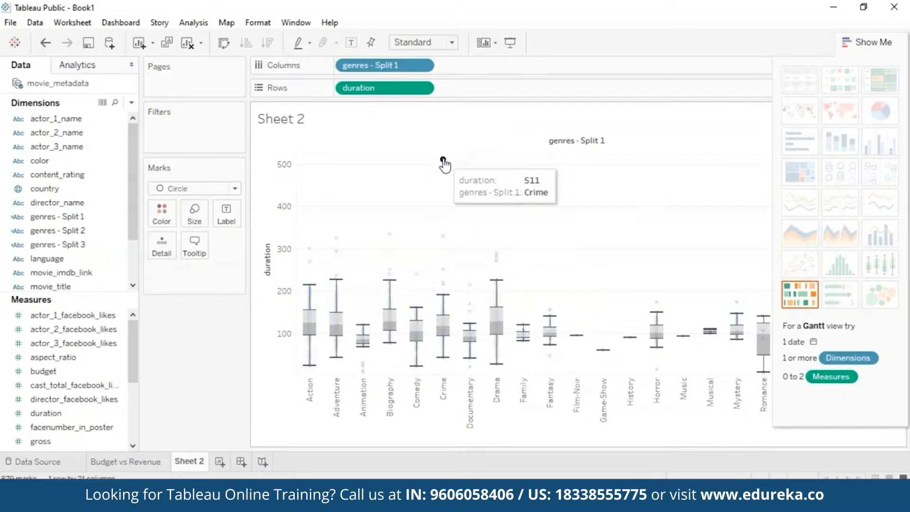
{"action": "left_click", "coordinate": [463, 189]}
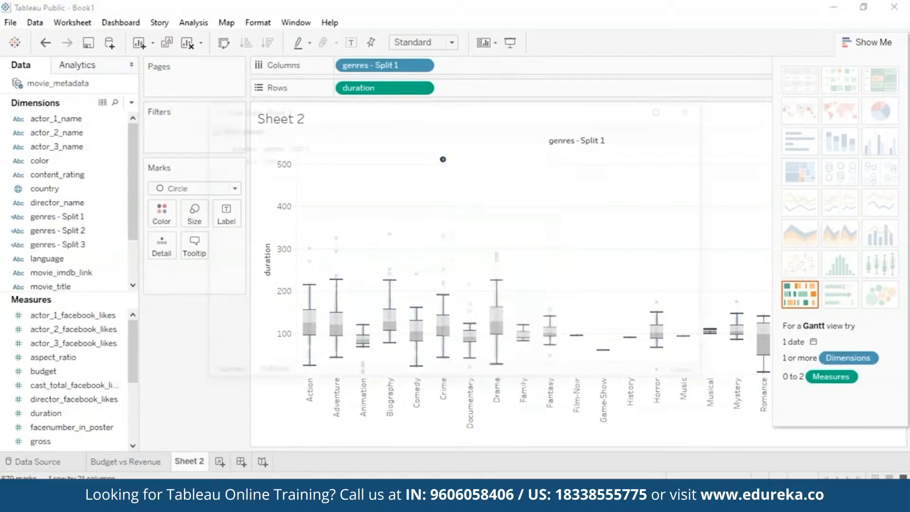
{"action": "left_click", "coordinate": [264, 375]}
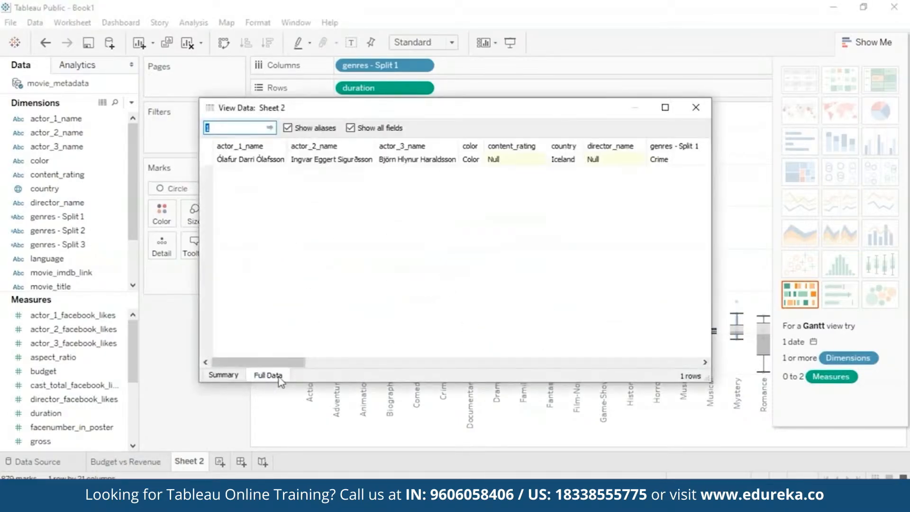
{"action": "scroll", "coordinate": [362, 321], "scroll_direction": "right", "scroll_amount": 4}
{"action": "scroll", "coordinate": [374, 327], "scroll_direction": "right", "scroll_amount": 1}
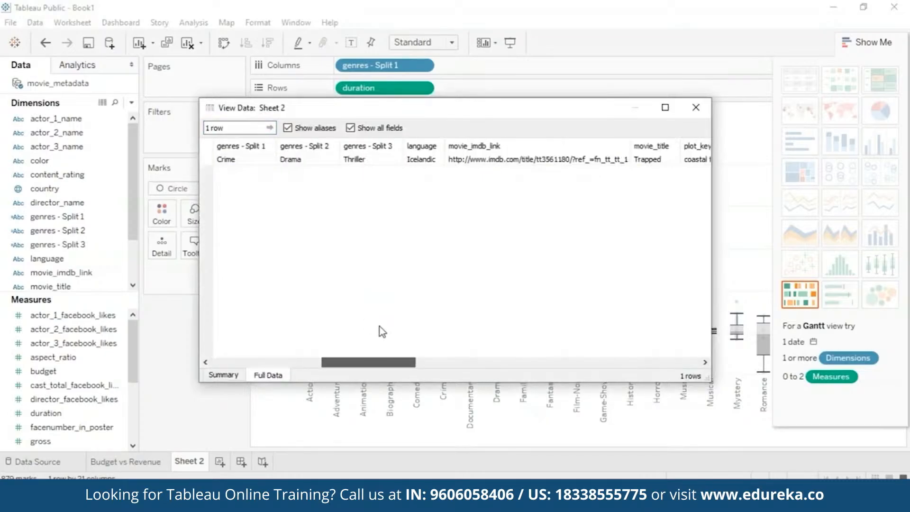
{"action": "scroll", "coordinate": [394, 323], "scroll_direction": "right", "scroll_amount": 1}
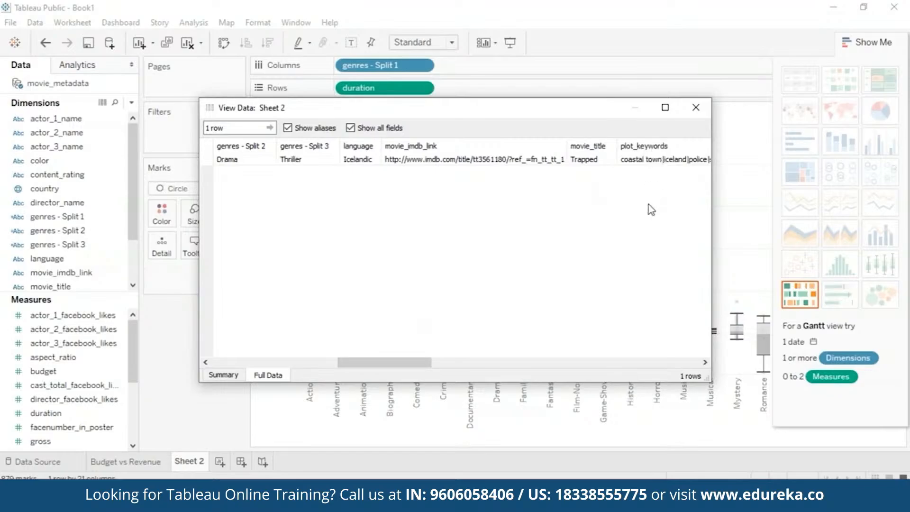
{"action": "left_click", "coordinate": [695, 108]}
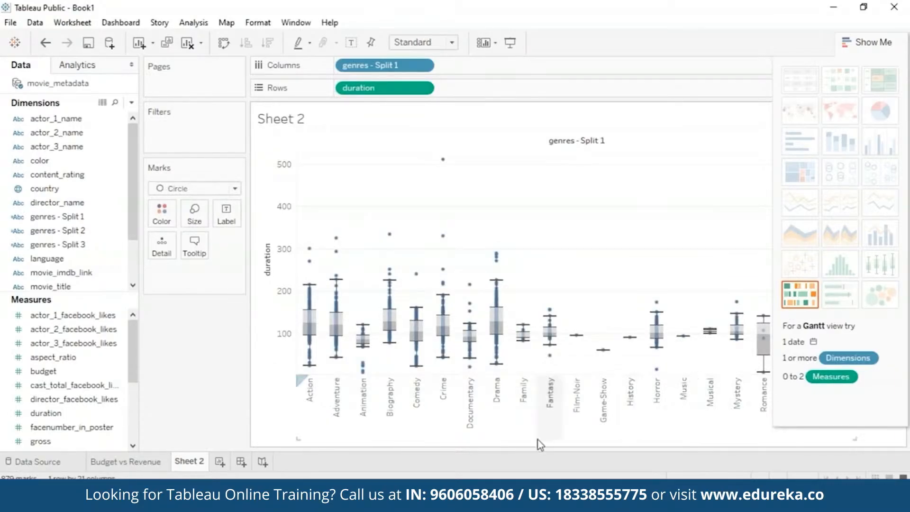
Step: Hide the chart type suggestions and rename Sheet 2 as Duration Outliers
{"action": "left_click", "coordinate": [846, 39]}
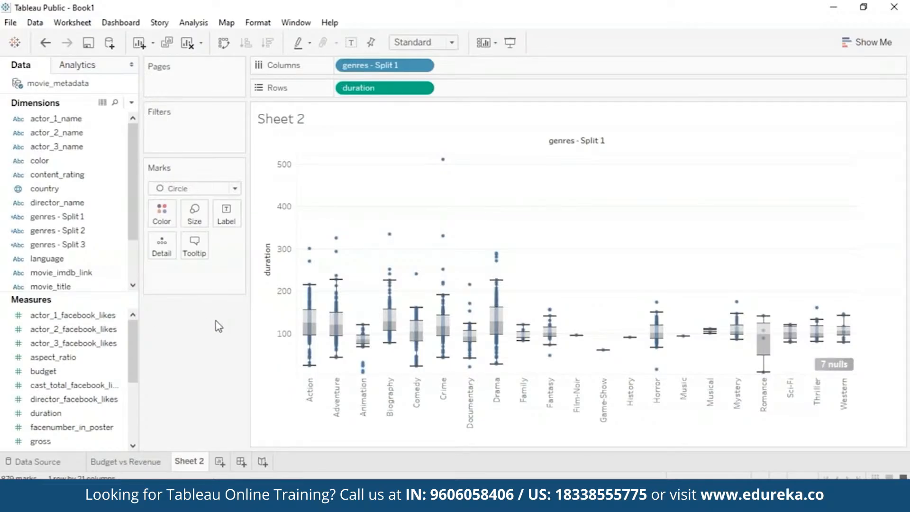
{"action": "right_click", "coordinate": [205, 467]}
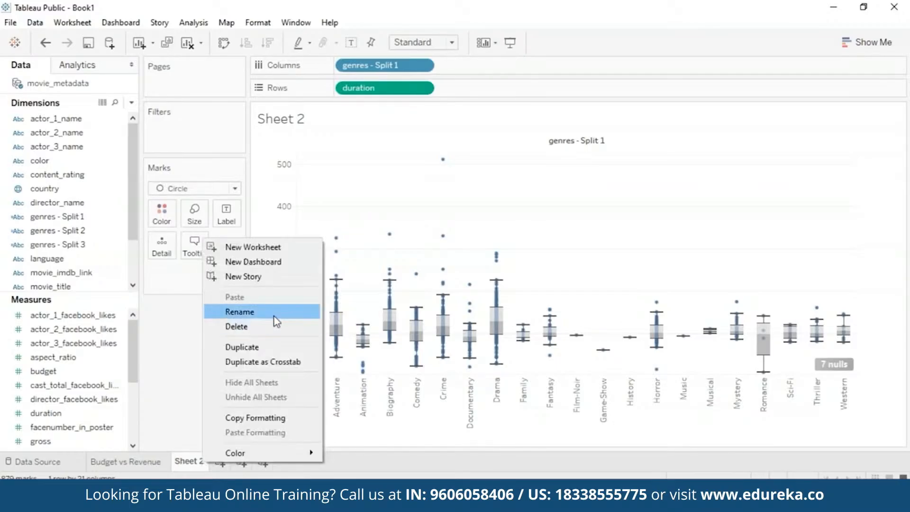
{"action": "left_click", "coordinate": [274, 316]}
{"action": "mouse_move", "coordinate": [131, 462]}
{"action": "type", "text": "Duration Outliers"}
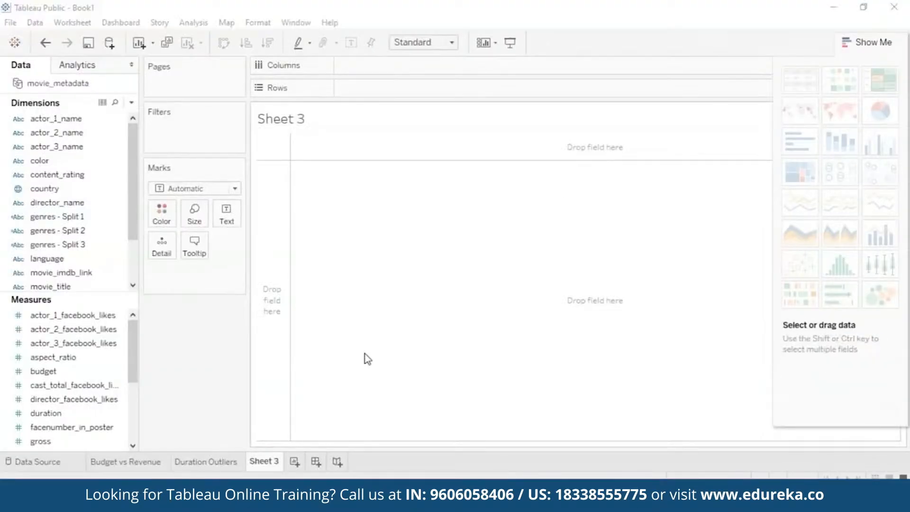
Step: On Sheet 3, build a histogram of duration with duration (bin) on columns and the count of duration on rows
{"action": "left_click", "coordinate": [847, 42]}
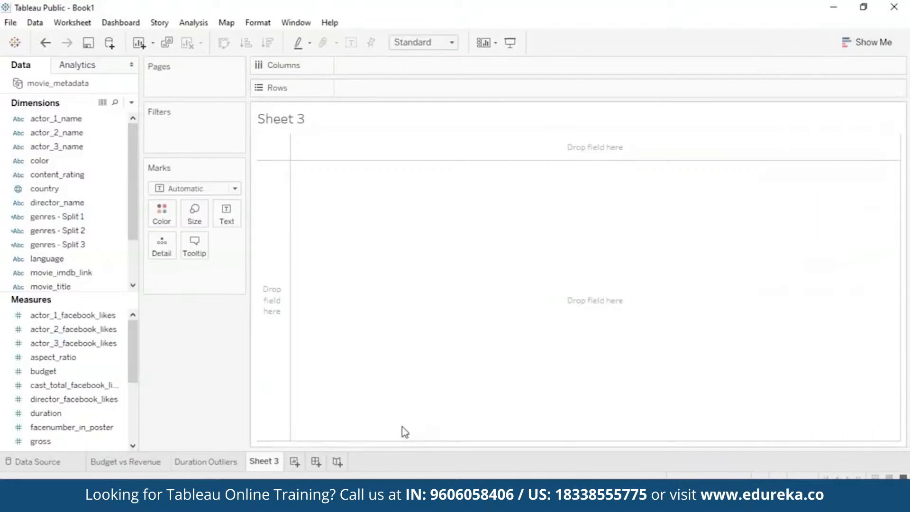
{"action": "left_click_drag", "start_coordinate": [61, 419], "coordinate": [389, 296]}
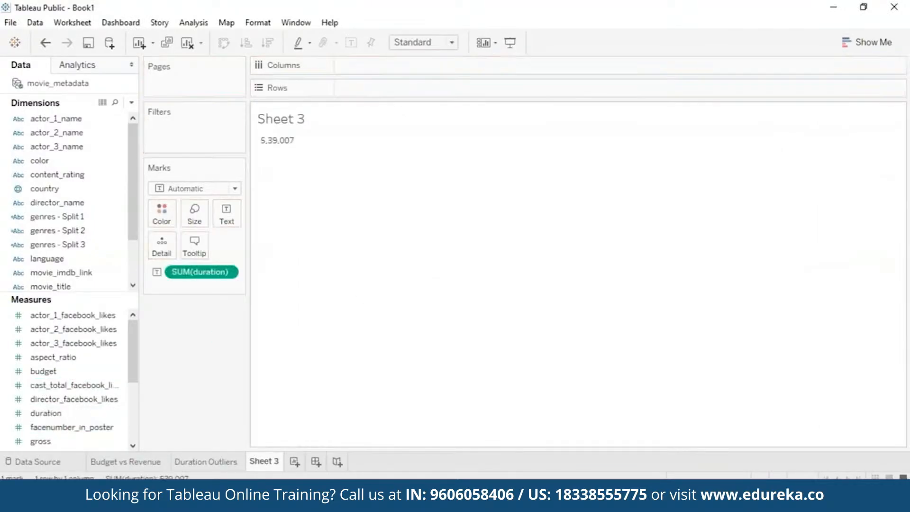
{"action": "left_click_drag", "start_coordinate": [200, 271], "coordinate": [495, 258]}
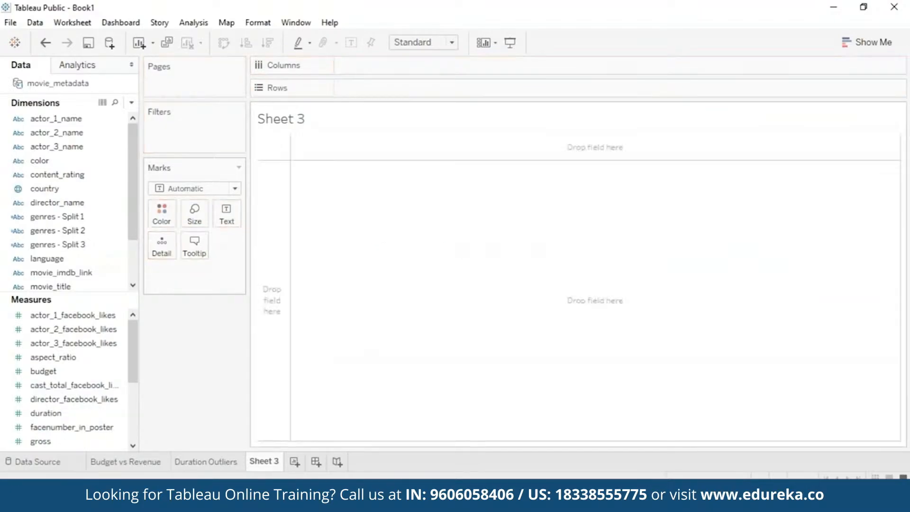
{"action": "left_click_drag", "start_coordinate": [53, 419], "coordinate": [544, 266]}
{"action": "left_click", "coordinate": [867, 42]}
{"action": "left_click", "coordinate": [840, 264]}
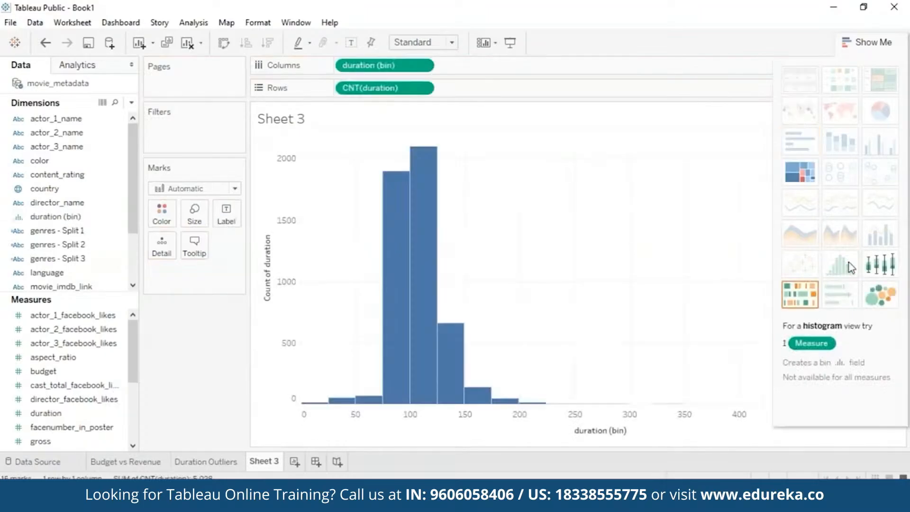
{"action": "left_click", "coordinate": [857, 42]}
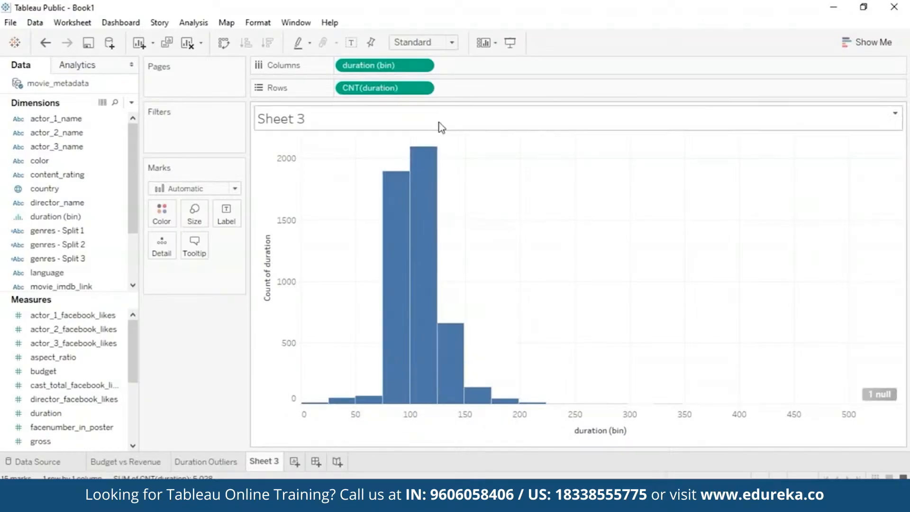
Step: Rename the histogram worksheet Sheet 3 as Duration Bin
{"action": "mouse_move", "coordinate": [431, 294]}
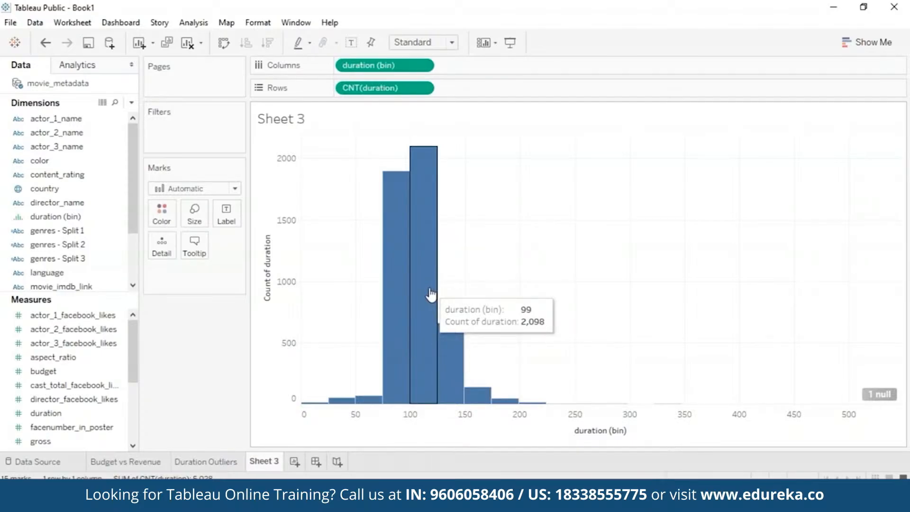
{"action": "right_click", "coordinate": [274, 463]}
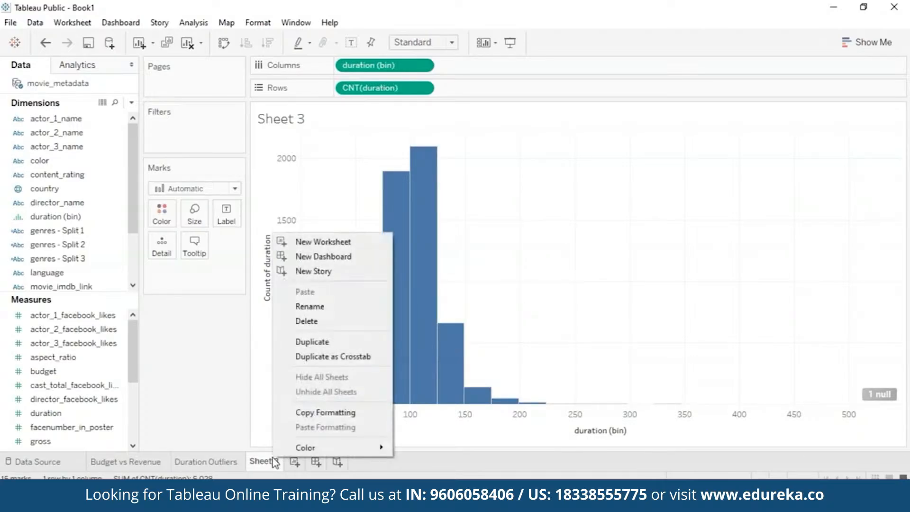
{"action": "left_click", "coordinate": [340, 309]}
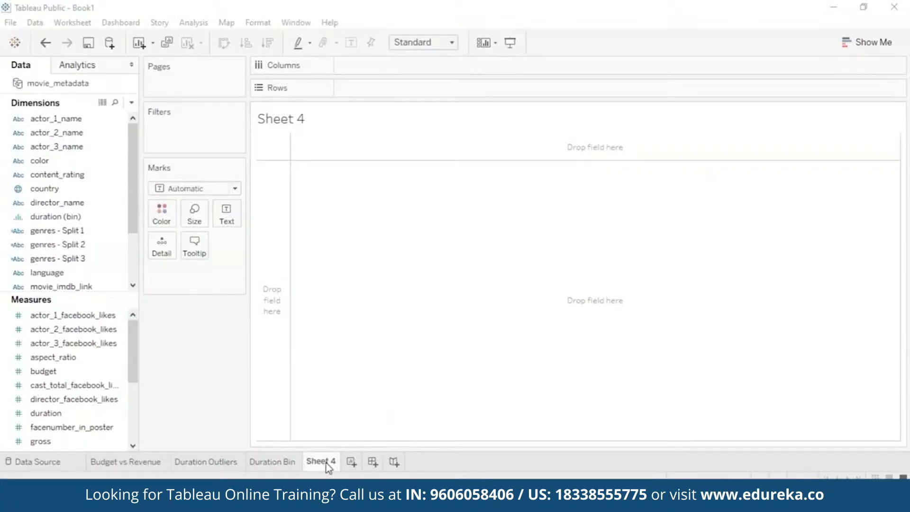
Step: Rename the empty worksheet Sheet 4 as FB vs Revenue
{"action": "right_click", "coordinate": [328, 465]}
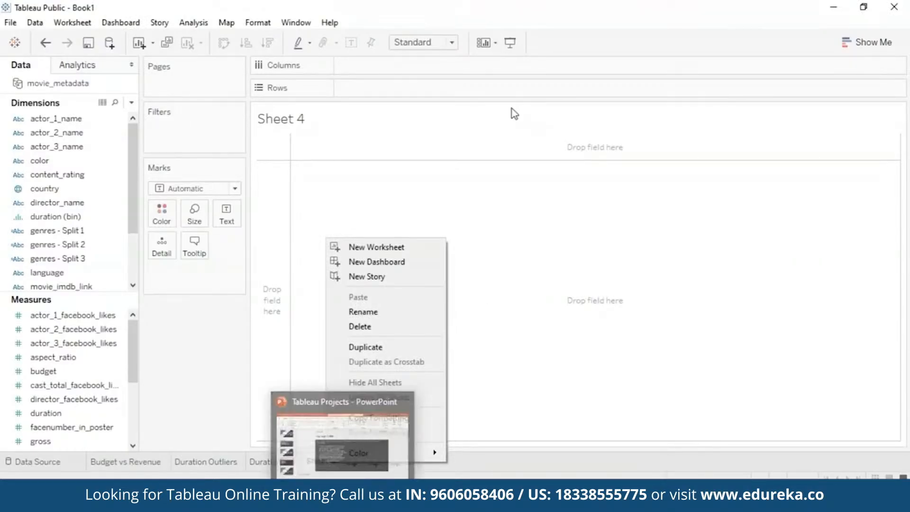
{"action": "left_click", "coordinate": [406, 313]}
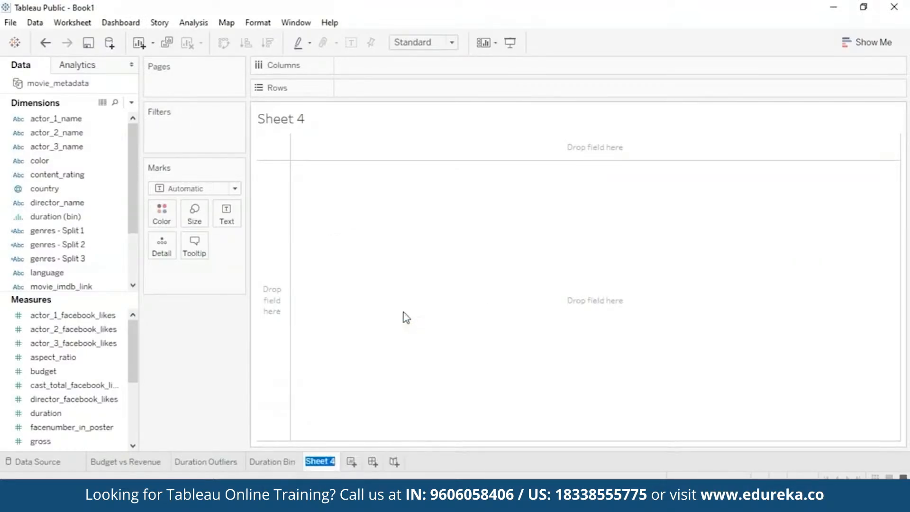
{"action": "type", "text": "FB vs R"}
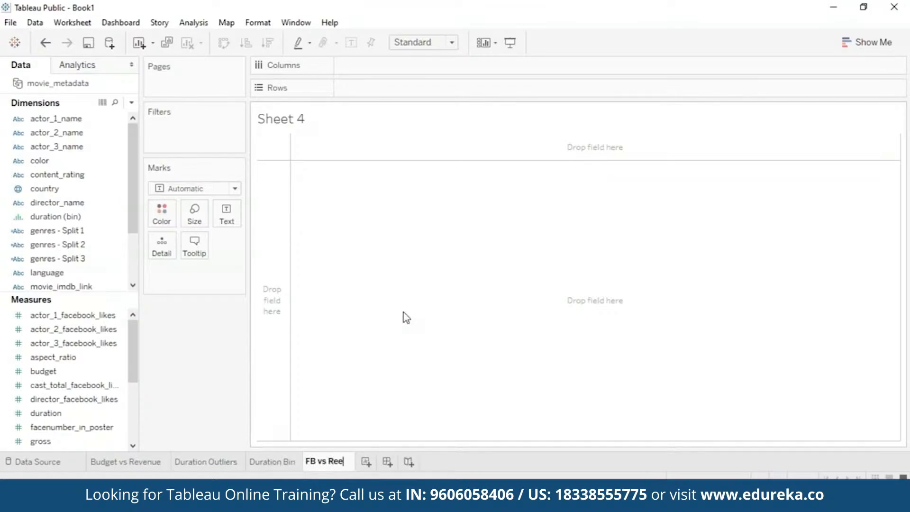
{"action": "type", "text": "evenue"}
{"action": "key", "text": "Return"}
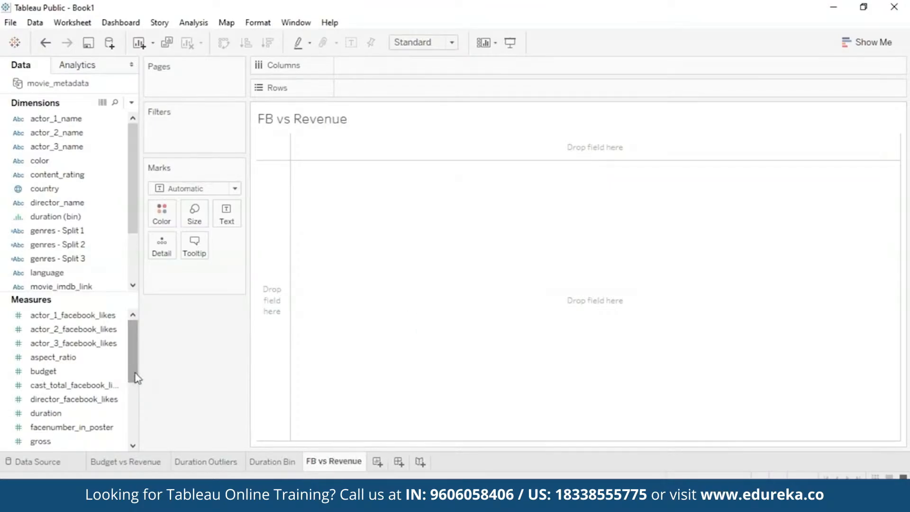
Step: Build a scatter plot with movie_facebook_likes on columns and gross on rows, with aggregation of measures turned off
{"action": "left_click_drag", "start_coordinate": [136, 379], "coordinate": [439, 64]}
{"action": "left_click", "coordinate": [89, 413]}
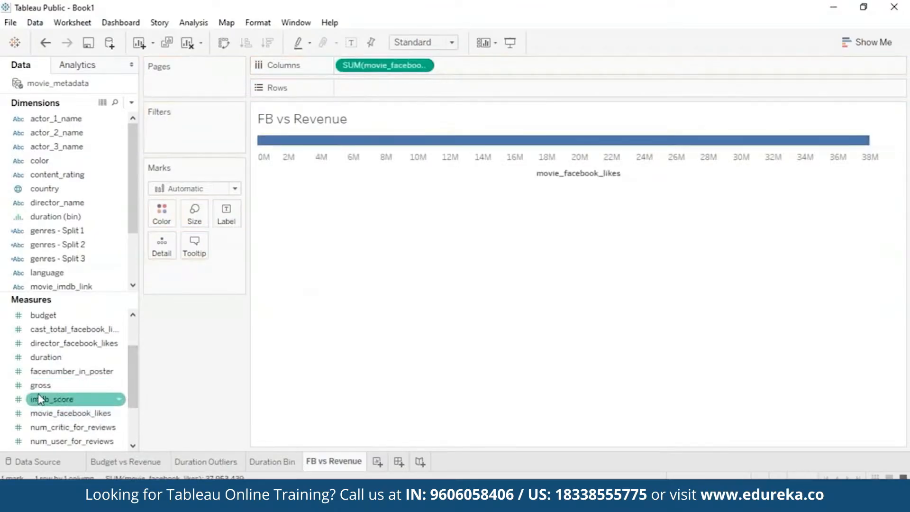
{"action": "left_click_drag", "start_coordinate": [40, 385], "coordinate": [468, 94]}
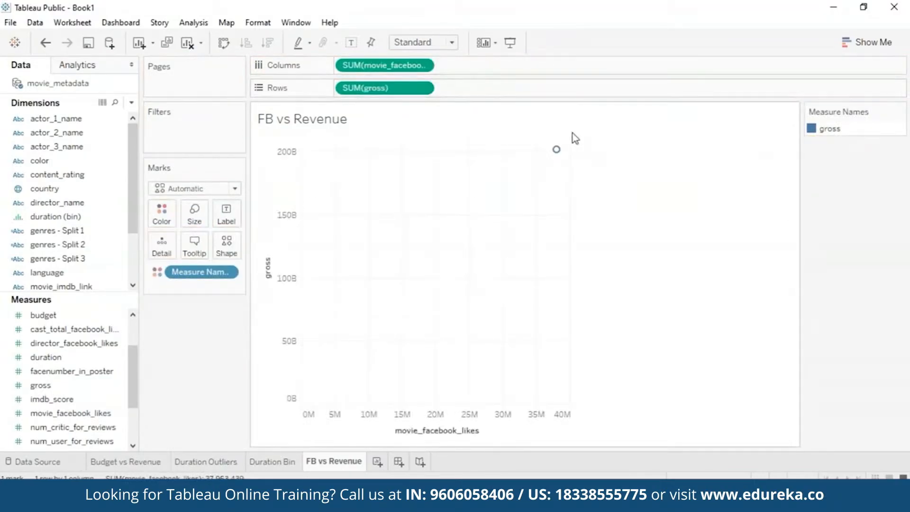
{"action": "mouse_move", "coordinate": [557, 150]}
{"action": "left_click", "coordinate": [194, 23]}
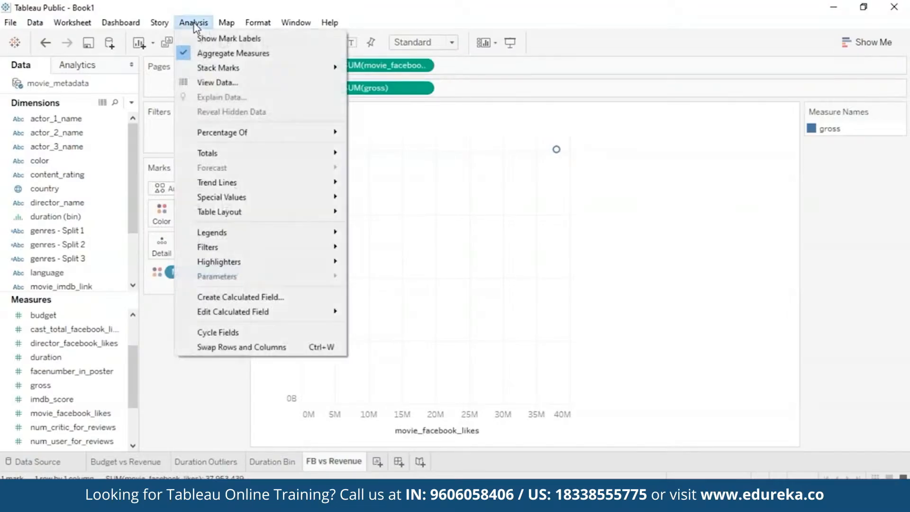
{"action": "left_click", "coordinate": [191, 53]}
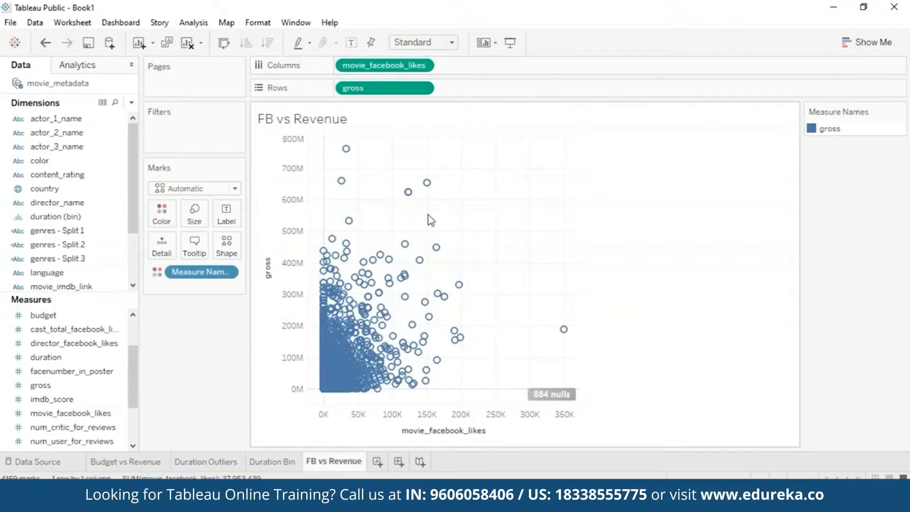
Step: Add a new worksheet and name it FB vs IMDb
{"action": "left_click", "coordinate": [377, 463]}
{"action": "right_click", "coordinate": [383, 466]}
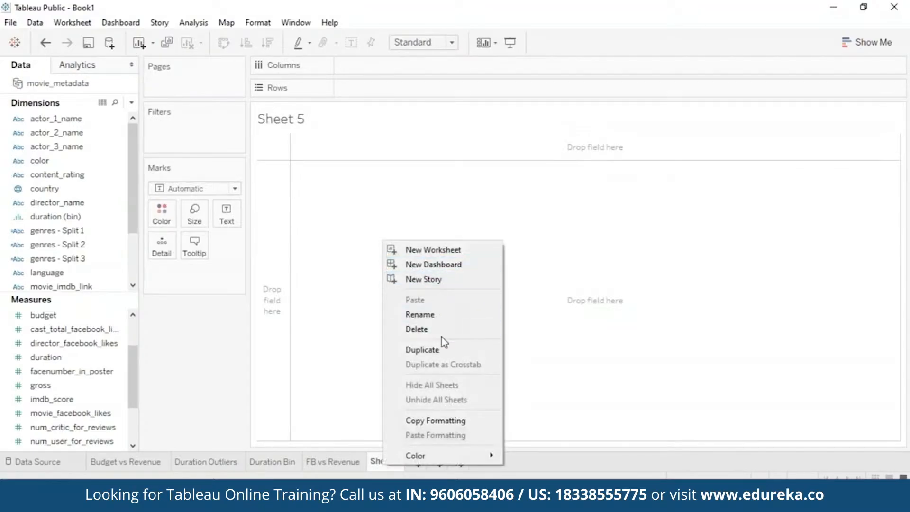
{"action": "left_click", "coordinate": [448, 315]}
{"action": "type", "text": "FB vs IMDb"}
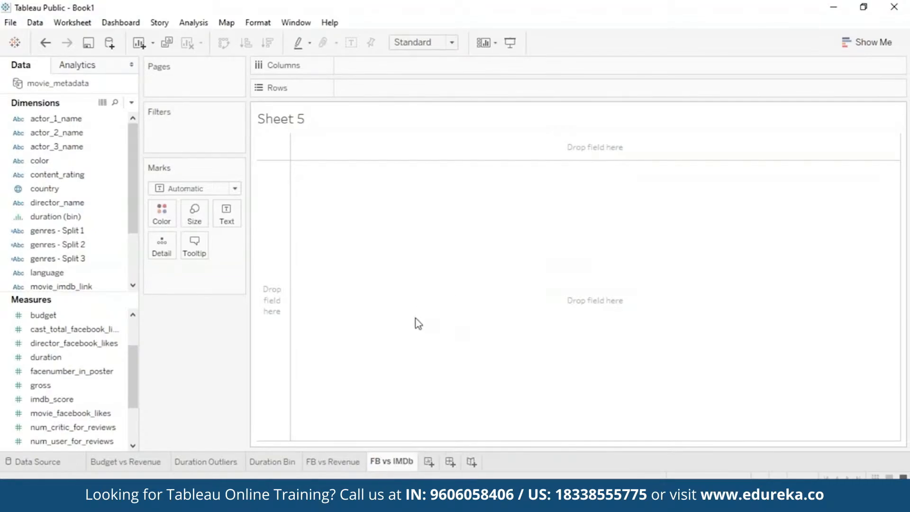
{"action": "key", "text": "Return"}
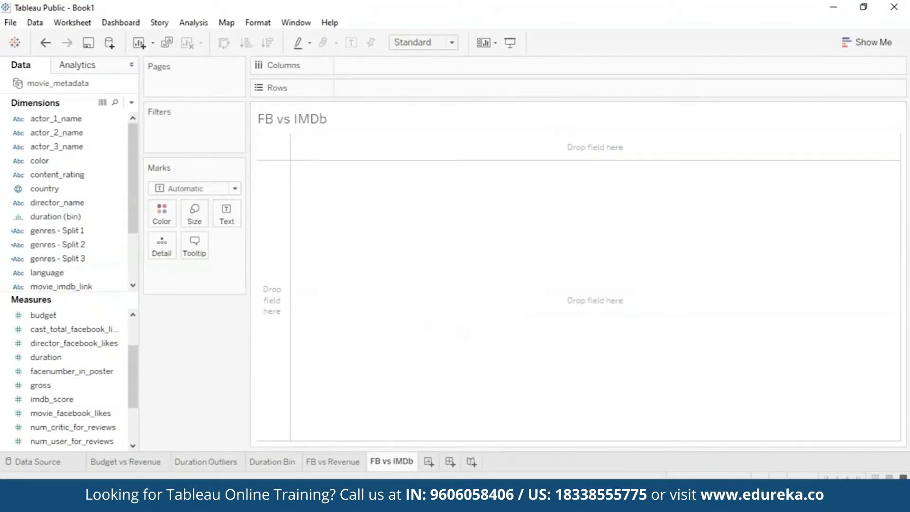
Step: Build a scatter plot with imdb_score on columns and movie_facebook_likes on rows, with aggregation of measures turned off
{"action": "mouse_move", "coordinate": [92, 399]}
{"action": "left_mouse_down"}
{"action": "mouse_move", "coordinate": [415, 13]}
{"action": "mouse_move", "coordinate": [412, 64]}
{"action": "left_mouse_up"}
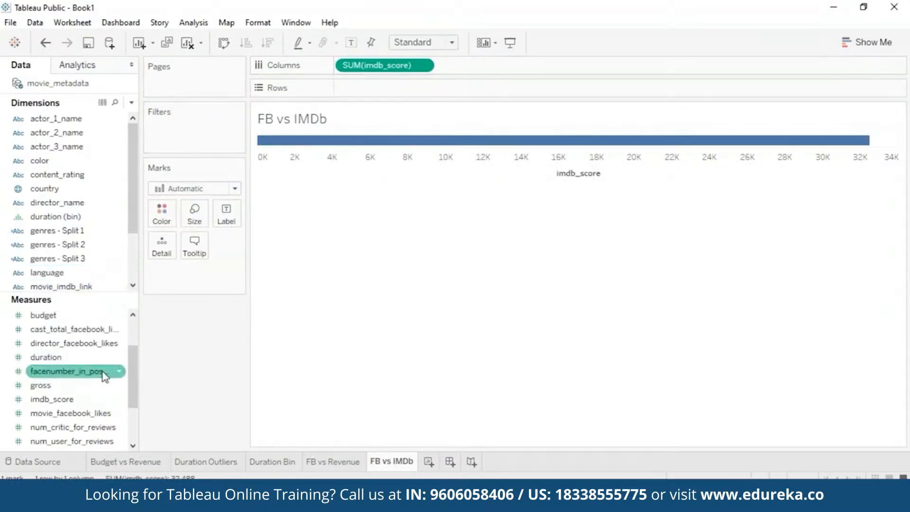
{"action": "scroll", "coordinate": [136, 401], "scroll_direction": "down", "scroll_amount": 1}
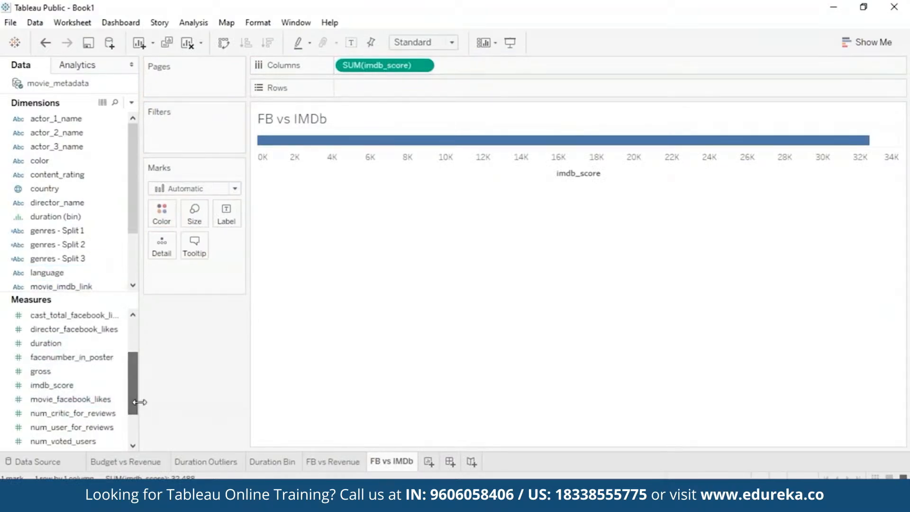
{"action": "left_click_drag", "start_coordinate": [98, 403], "coordinate": [405, 86]}
{"action": "left_click", "coordinate": [190, 22]}
{"action": "left_click", "coordinate": [188, 49]}
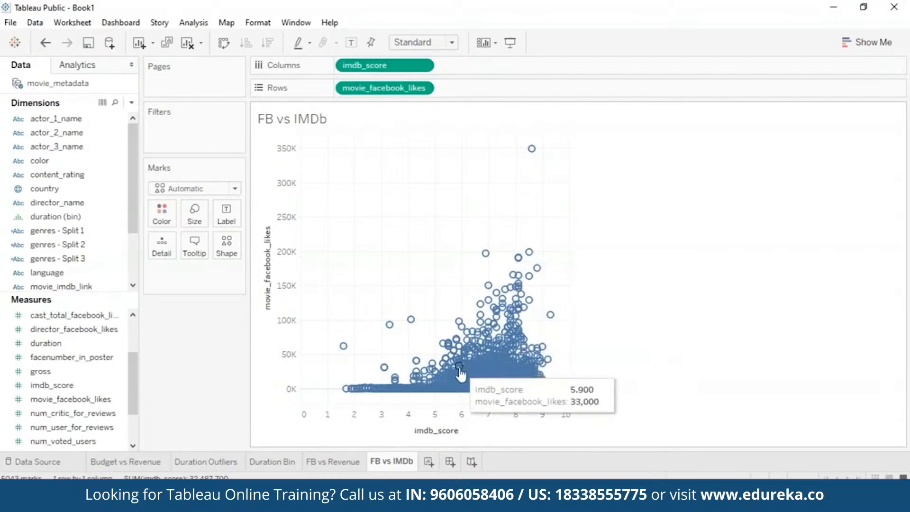
Step: Try different trend line models on the FB vs IMDb scatter plot, finishing with a polynomial trend line
{"action": "left_click", "coordinate": [96, 69]}
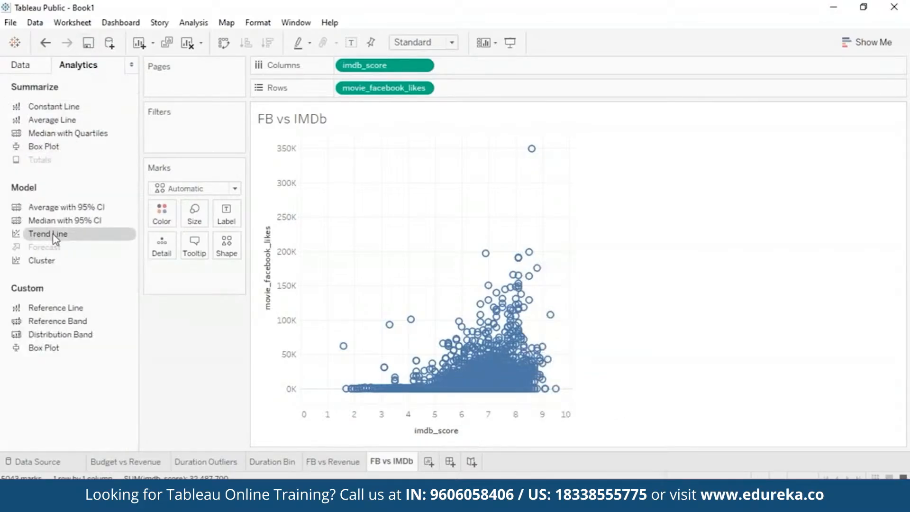
{"action": "left_click_drag", "start_coordinate": [57, 237], "coordinate": [574, 160]}
{"action": "left_click_drag", "start_coordinate": [52, 236], "coordinate": [458, 170]}
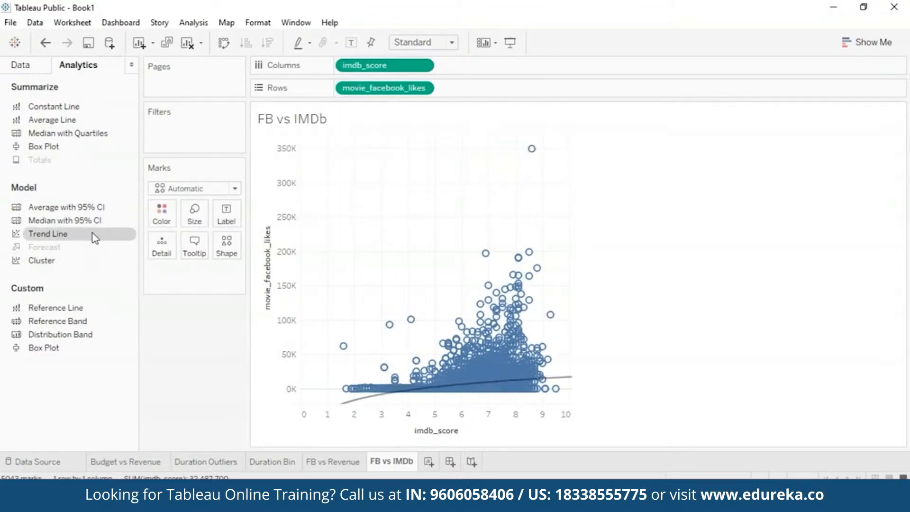
{"action": "left_click_drag", "start_coordinate": [90, 232], "coordinate": [595, 152]}
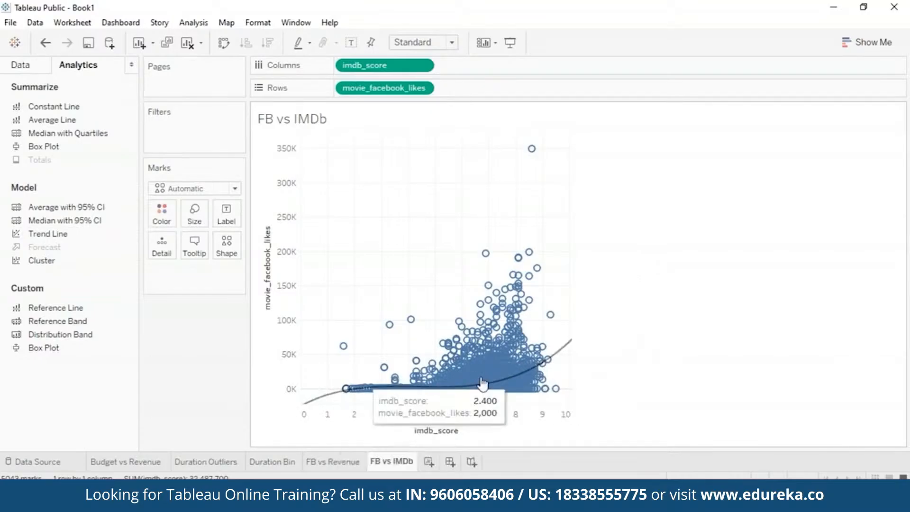
{"action": "mouse_move", "coordinate": [568, 364]}
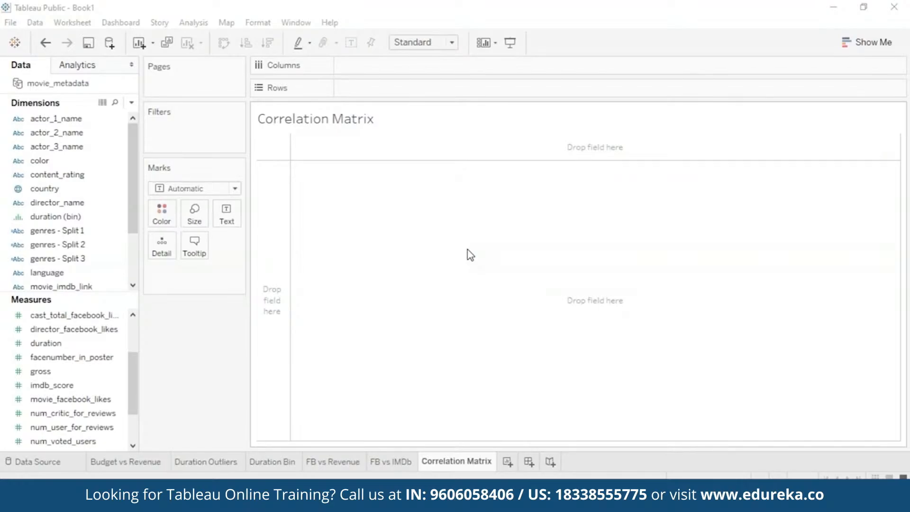
Step: Place budget on columns and duration on rows of the Correlation Matrix sheet, with aggregation of measures turned off
{"action": "left_click", "coordinate": [42, 331]}
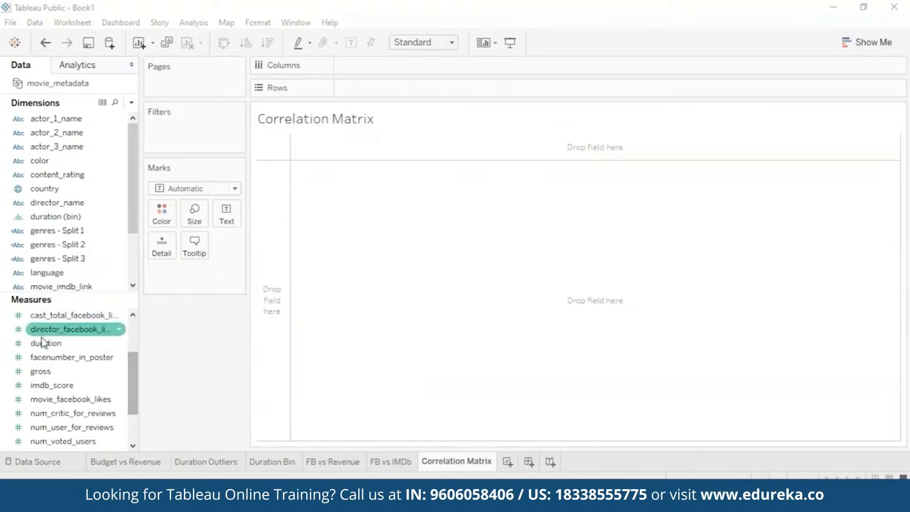
{"action": "scroll", "coordinate": [131, 365], "scroll_direction": "up", "scroll_amount": 1}
{"action": "left_click_drag", "start_coordinate": [43, 342], "coordinate": [379, 69]}
{"action": "left_click_drag", "start_coordinate": [45, 385], "coordinate": [393, 87]}
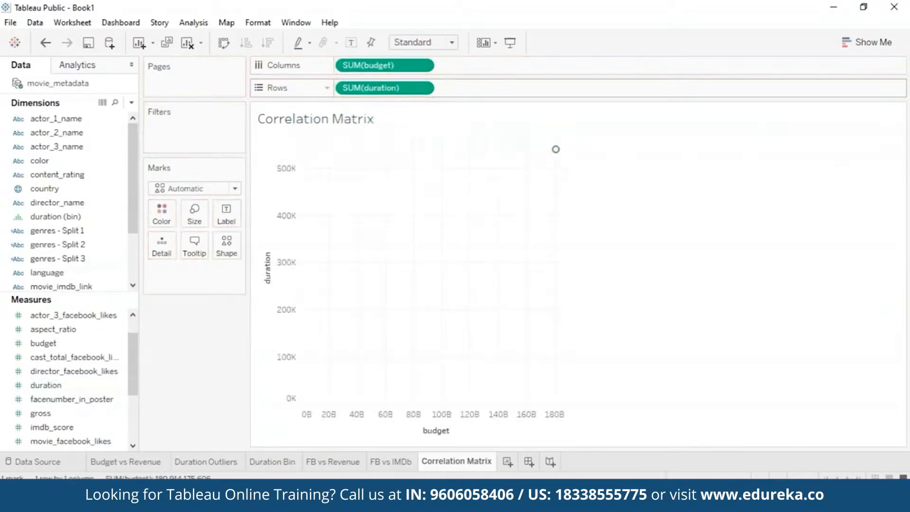
{"action": "left_click", "coordinate": [193, 22]}
{"action": "left_click", "coordinate": [190, 53]}
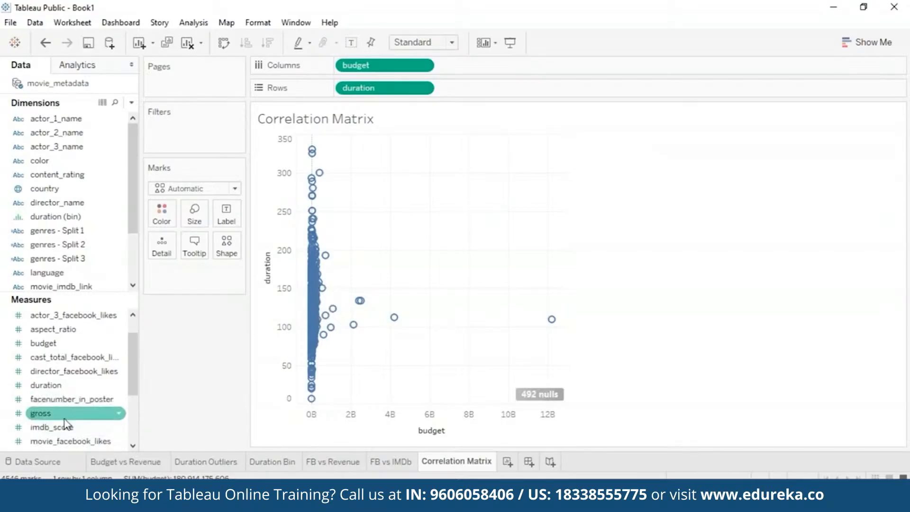
Step: Add gross, imdb_score and movie_facebook_likes to both columns and rows, and fit the matrix to the entire view
{"action": "left_click_drag", "start_coordinate": [65, 418], "coordinate": [488, 71]}
{"action": "left_click_drag", "start_coordinate": [41, 414], "coordinate": [464, 88]}
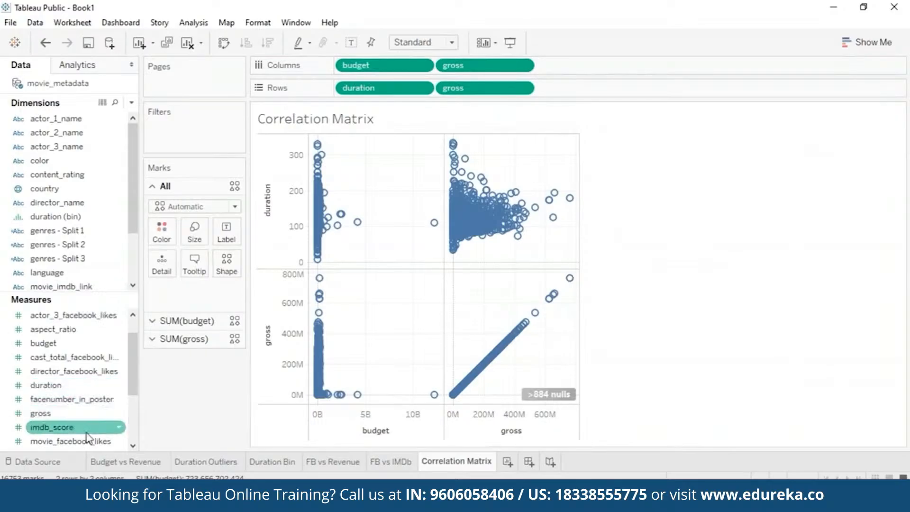
{"action": "left_click_drag", "start_coordinate": [87, 429], "coordinate": [592, 66]}
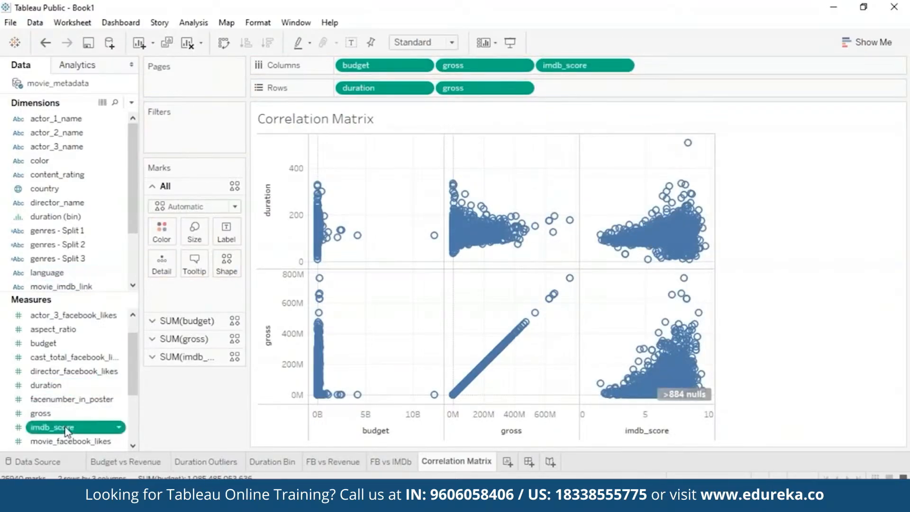
{"action": "mouse_move", "coordinate": [67, 428]}
{"action": "left_mouse_down"}
{"action": "mouse_move", "coordinate": [591, 109]}
{"action": "mouse_move", "coordinate": [585, 85]}
{"action": "left_mouse_up"}
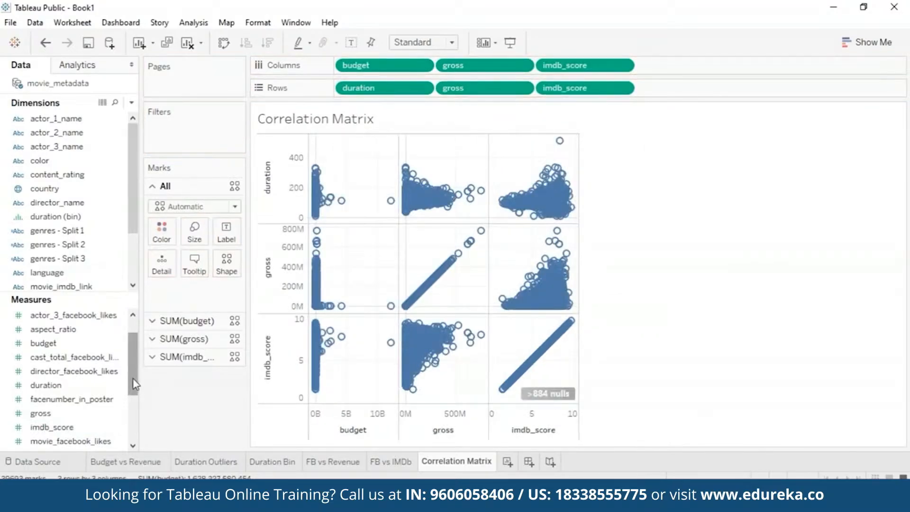
{"action": "mouse_move", "coordinate": [70, 441]}
{"action": "left_mouse_down"}
{"action": "mouse_move", "coordinate": [361, 301]}
{"action": "mouse_move", "coordinate": [672, 62]}
{"action": "mouse_move", "coordinate": [698, 67]}
{"action": "mouse_move", "coordinate": [650, 65]}
{"action": "mouse_move", "coordinate": [76, 440]}
{"action": "mouse_move", "coordinate": [284, 325]}
{"action": "mouse_move", "coordinate": [492, 243]}
{"action": "mouse_move", "coordinate": [691, 81]}
{"action": "mouse_move", "coordinate": [707, 88]}
{"action": "left_mouse_up"}
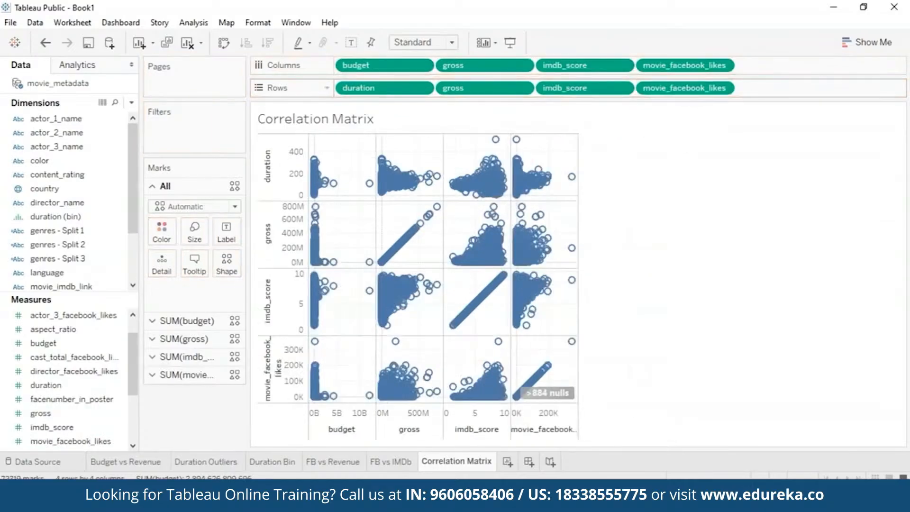
{"action": "left_click", "coordinate": [450, 44]}
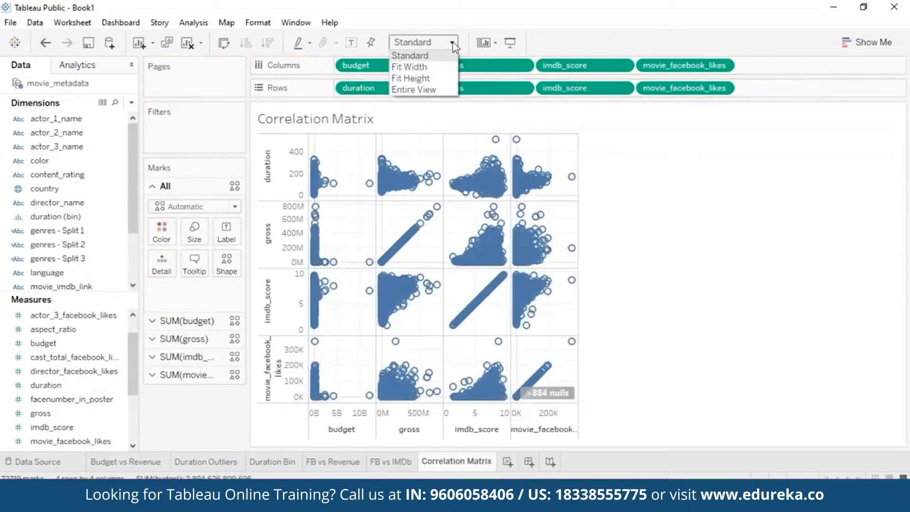
{"action": "left_click", "coordinate": [429, 99]}
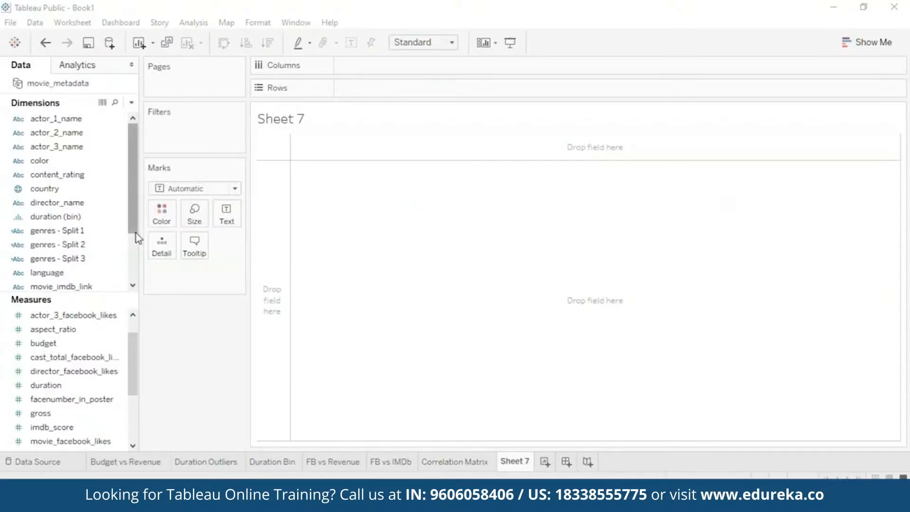
Step: Change the data type of title_year to Date and place it on columns of Sheet 7
{"action": "left_click_drag", "start_coordinate": [129, 218], "coordinate": [129, 277]}
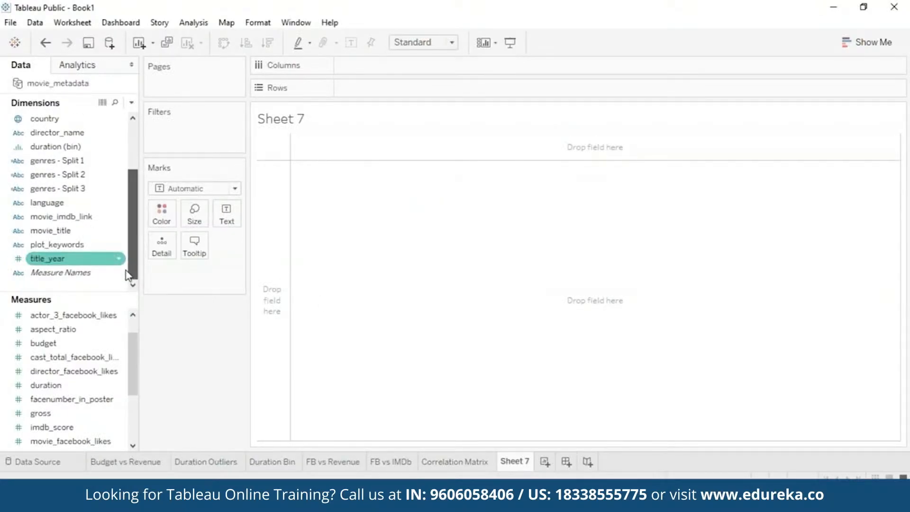
{"action": "right_click", "coordinate": [109, 258]}
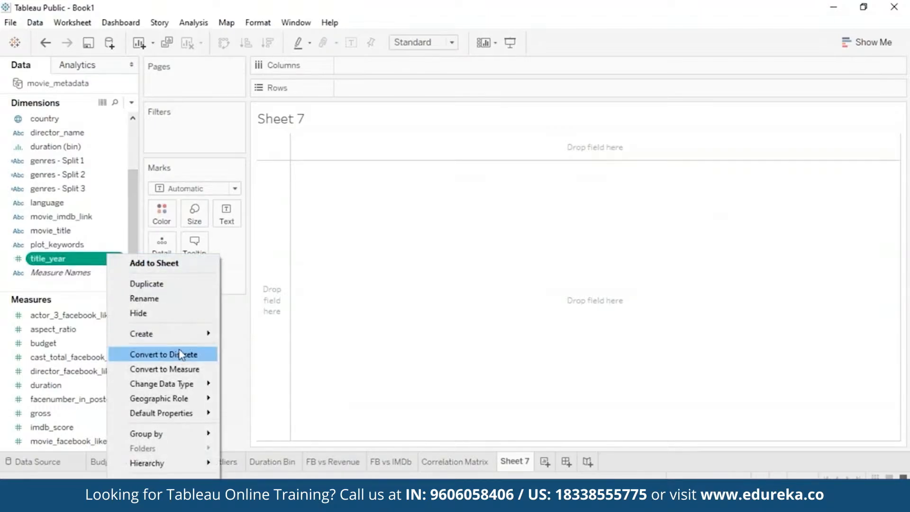
{"action": "mouse_move", "coordinate": [197, 384]}
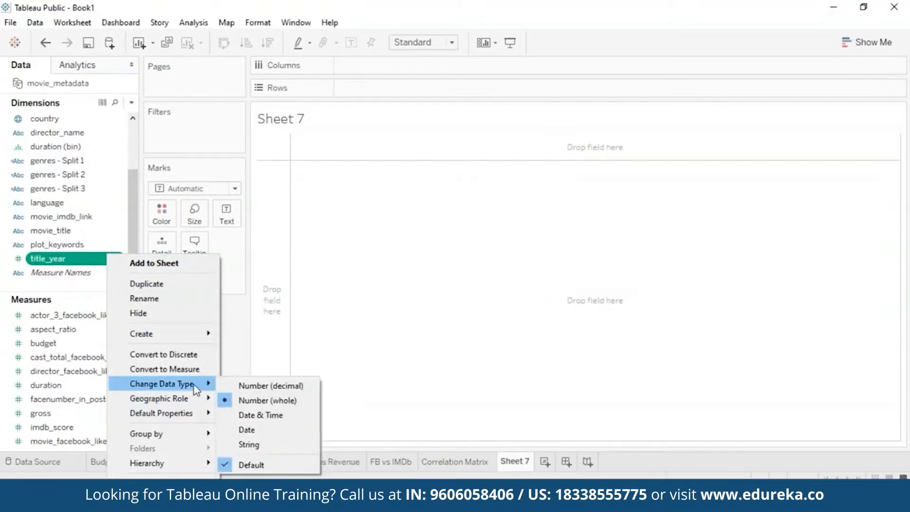
{"action": "left_click", "coordinate": [271, 430]}
{"action": "left_click_drag", "start_coordinate": [112, 263], "coordinate": [379, 66]}
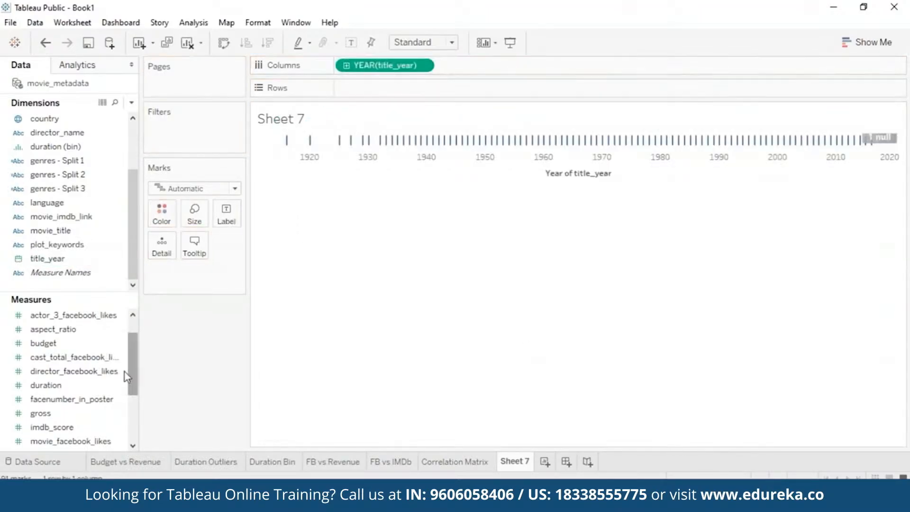
Step: Place budget on rows and aggregate it as an average
{"action": "left_click_drag", "start_coordinate": [71, 345], "coordinate": [406, 88]}
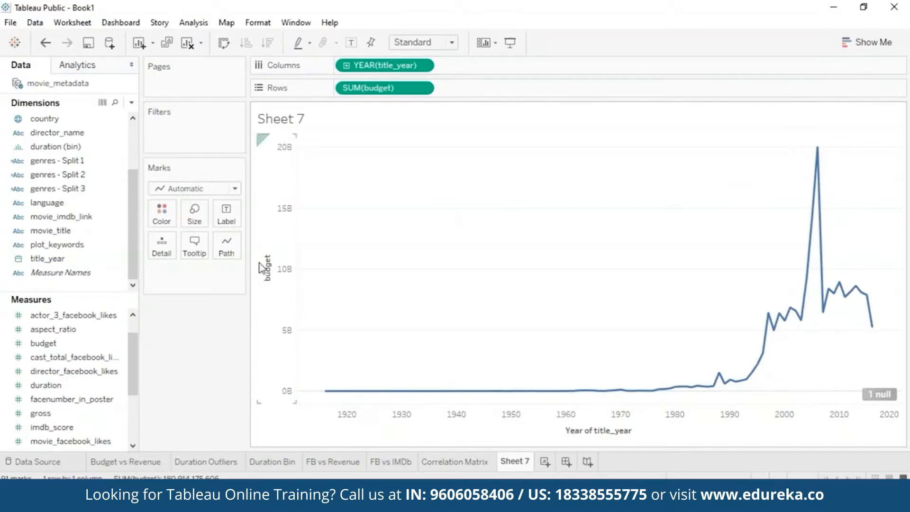
{"action": "left_click", "coordinate": [422, 88]}
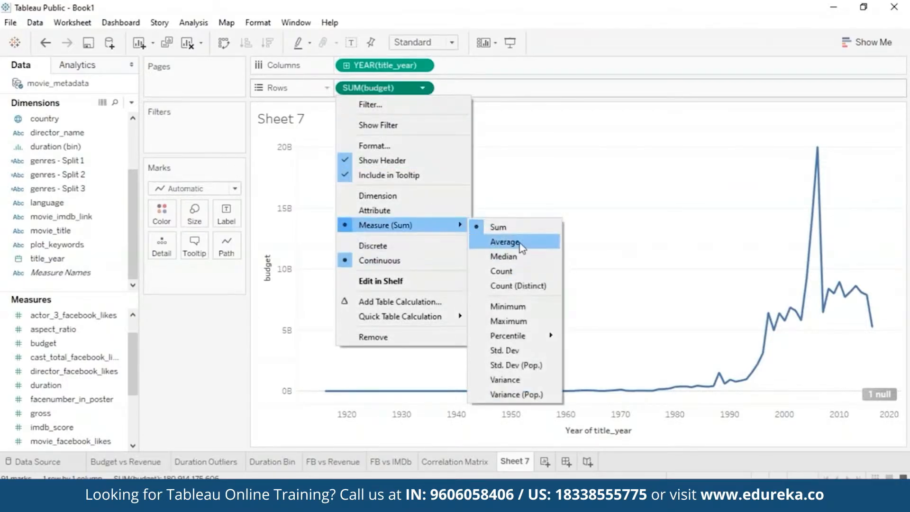
{"action": "left_click", "coordinate": [523, 243]}
{"action": "left_click", "coordinate": [21, 374]}
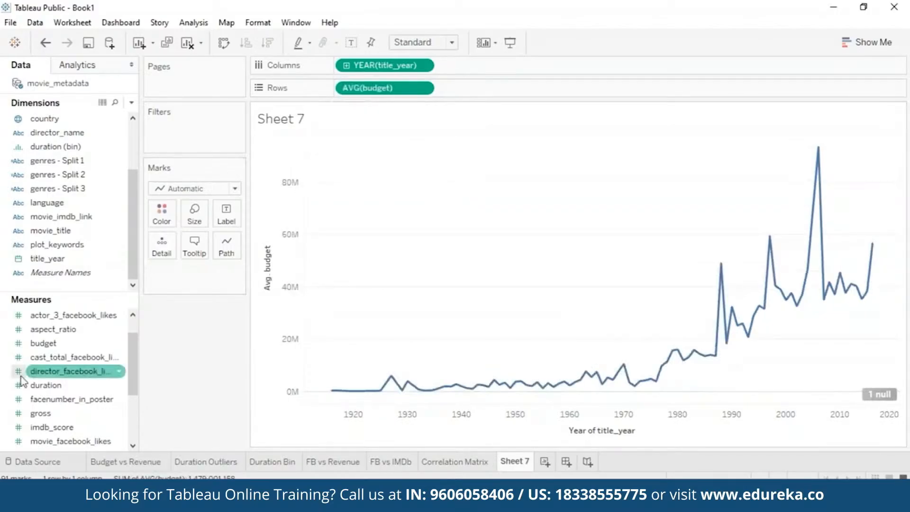
Step: Show a filter for the genres - Split 1 field on the sheet
{"action": "left_click_drag", "start_coordinate": [134, 371], "coordinate": [138, 406]}
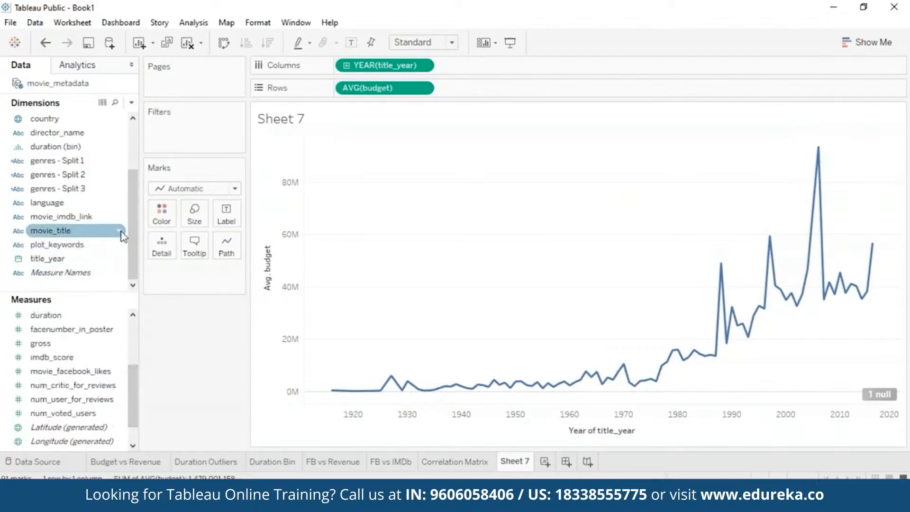
{"action": "mouse_move", "coordinate": [98, 165]}
{"action": "left_mouse_down"}
{"action": "mouse_move", "coordinate": [185, 137]}
{"action": "mouse_move", "coordinate": [83, 156]}
{"action": "mouse_move", "coordinate": [92, 166]}
{"action": "left_mouse_up"}
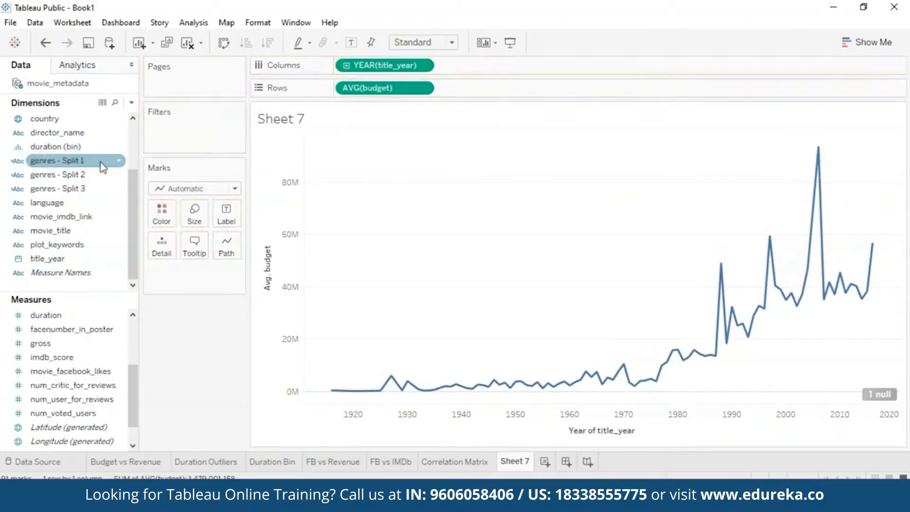
{"action": "left_click", "coordinate": [118, 163]}
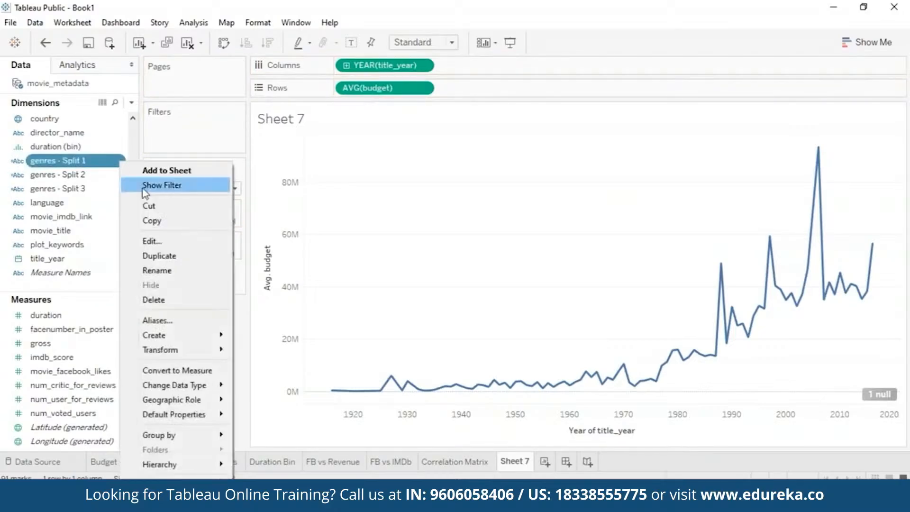
{"action": "left_click", "coordinate": [148, 184]}
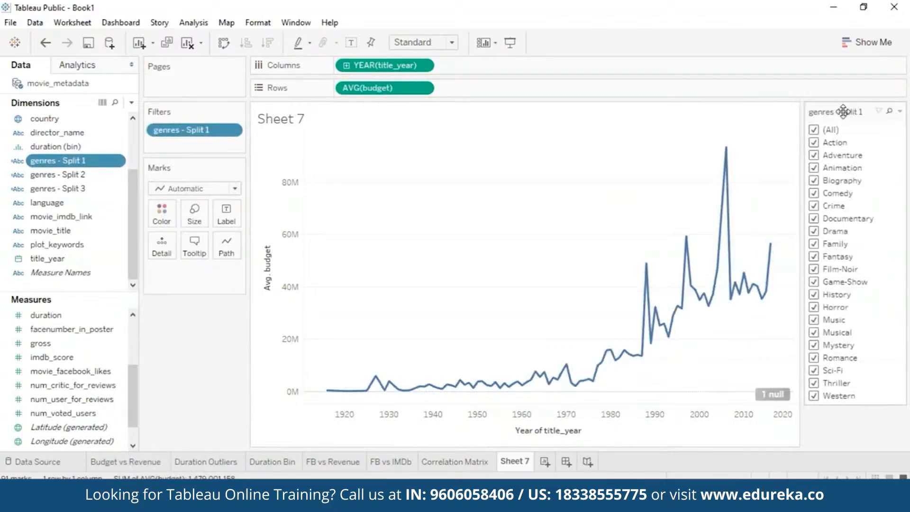
Step: Clear all genres in the filter and view Action, Animation, Comedy, Crime and Documentary one at a time
{"action": "left_click", "coordinate": [814, 130]}
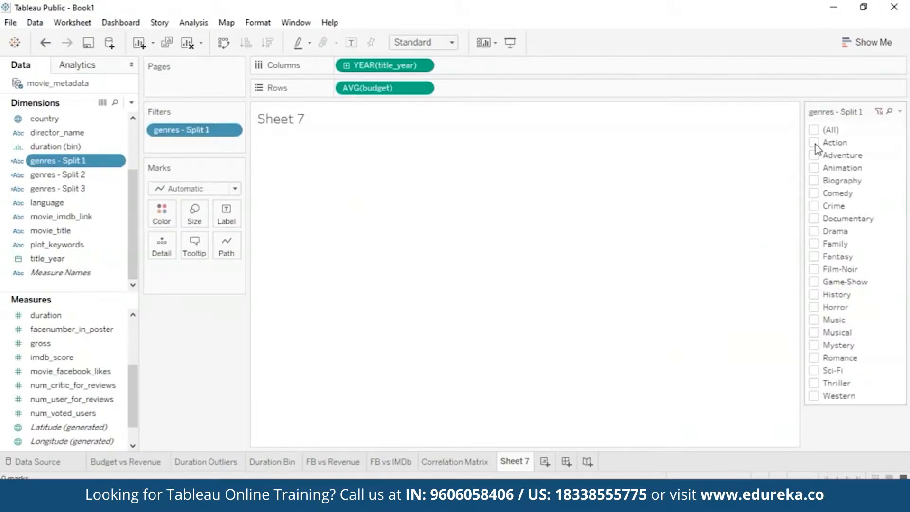
{"action": "left_click", "coordinate": [815, 143]}
{"action": "left_click", "coordinate": [814, 142]}
{"action": "left_click", "coordinate": [814, 168]}
{"action": "left_click", "coordinate": [814, 167]}
{"action": "left_click", "coordinate": [814, 193]}
{"action": "left_click", "coordinate": [814, 194]}
{"action": "left_click", "coordinate": [815, 207]}
{"action": "left_click", "coordinate": [815, 206]}
{"action": "left_click", "coordinate": [814, 219]}
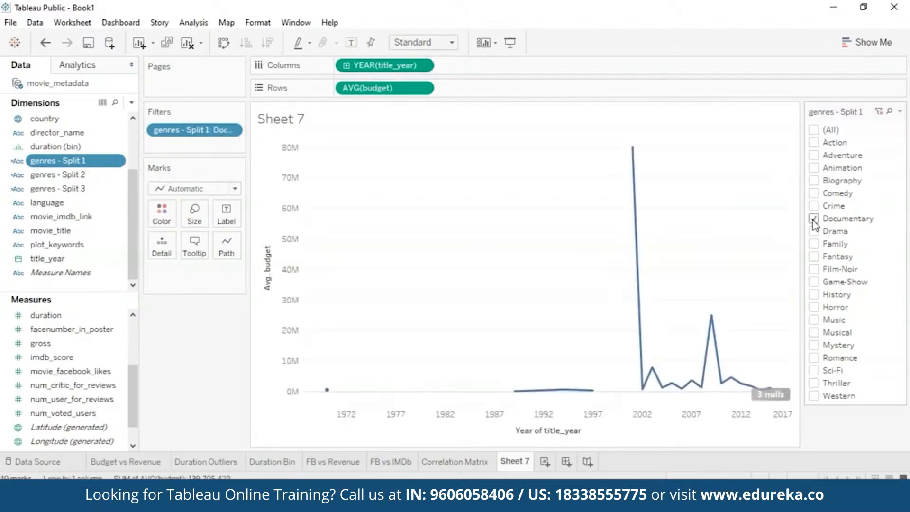
{"action": "left_click", "coordinate": [815, 219]}
Step: Try the Film-Noir and Family genres, leave only Sci-Fi selected, and inspect the peak of its average budget line
{"action": "left_click", "coordinate": [814, 269]}
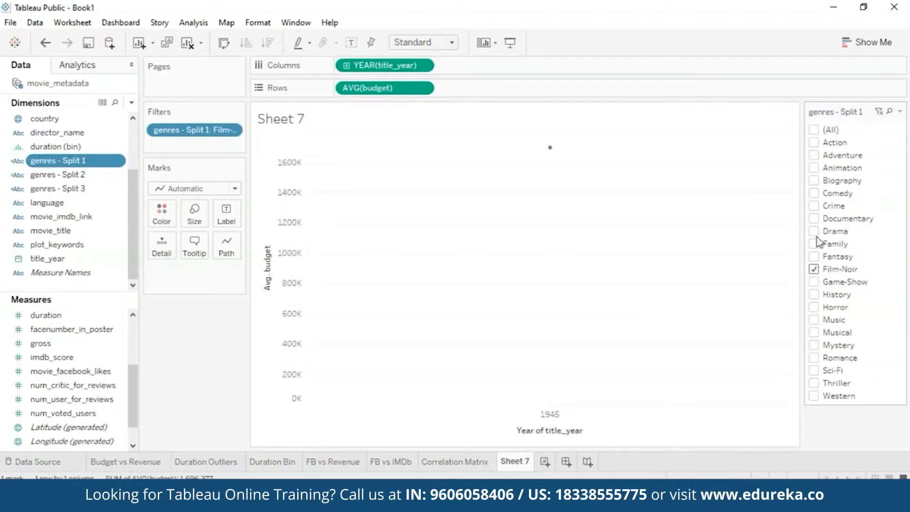
{"action": "left_click", "coordinate": [815, 243]}
{"action": "left_click", "coordinate": [814, 270]}
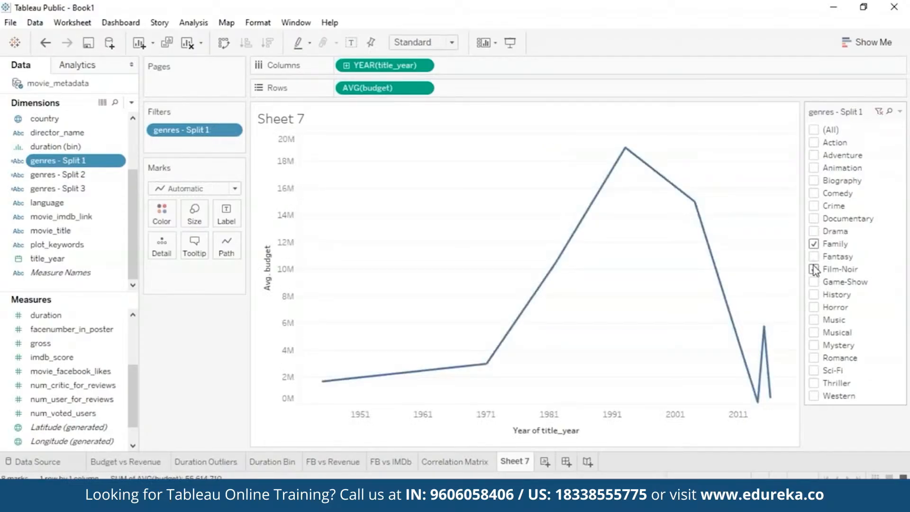
{"action": "left_click", "coordinate": [814, 370]}
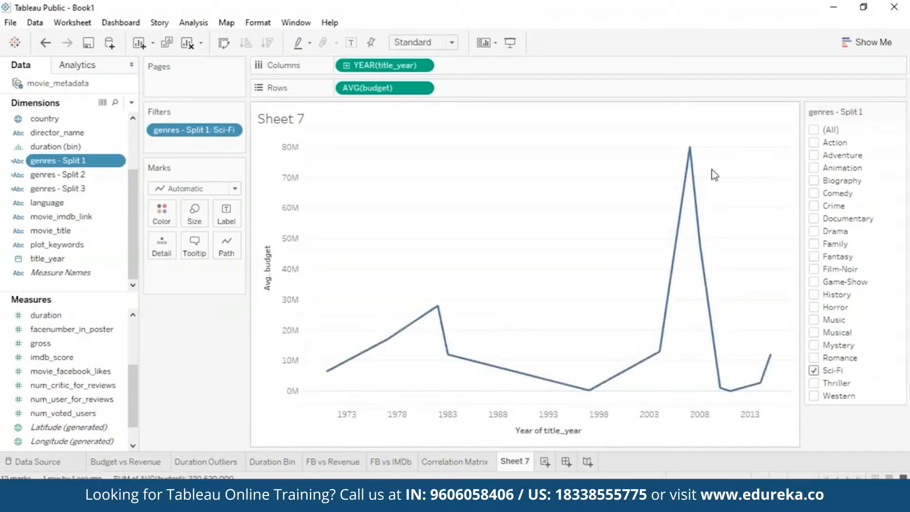
{"action": "mouse_move", "coordinate": [691, 148]}
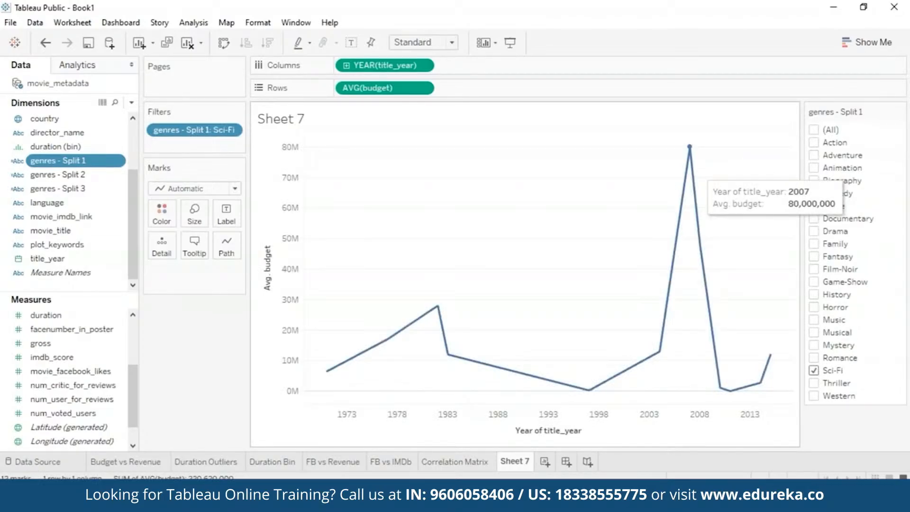
Step: Rename Sheet 7 as Genre Budget and add a new worksheet named Genre IMDb
{"action": "right_click", "coordinate": [515, 461]}
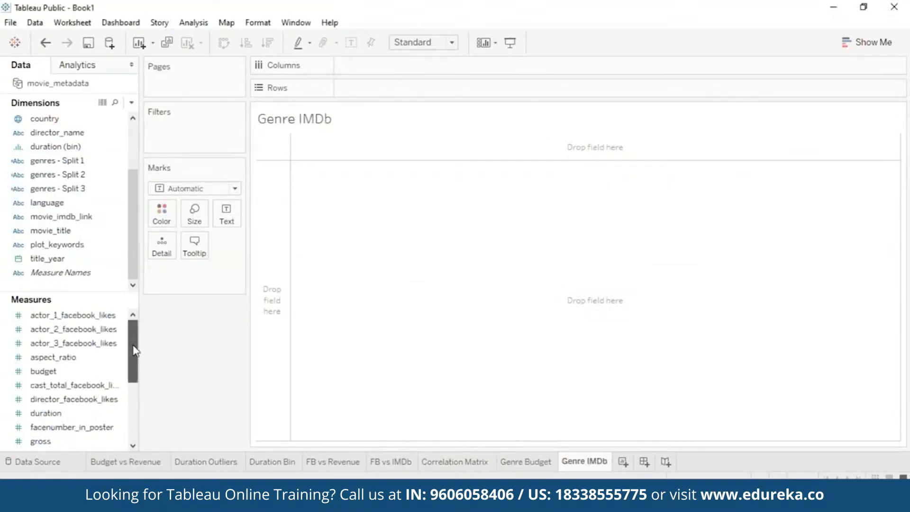
Step: Create bins from the imdb_score measure with a bin size of 1
{"action": "left_click_drag", "start_coordinate": [134, 349], "coordinate": [134, 371]}
{"action": "right_click", "coordinate": [79, 416]}
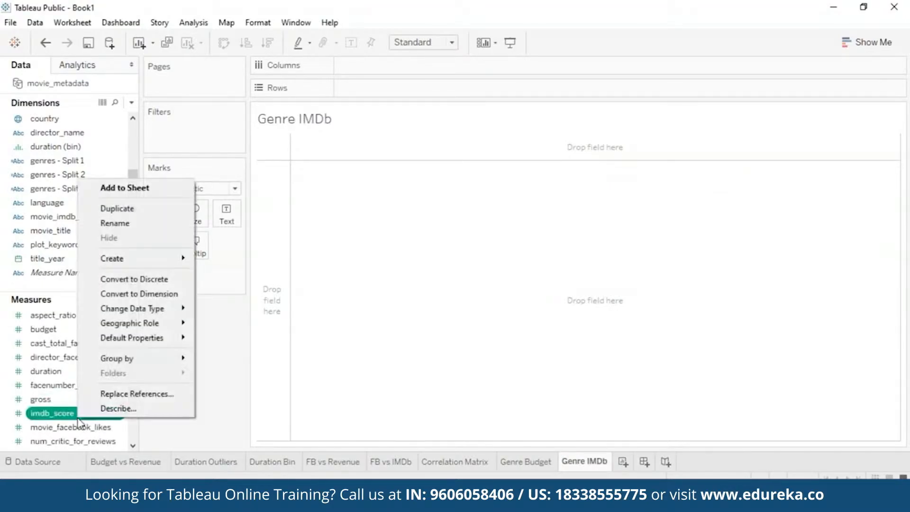
{"action": "mouse_move", "coordinate": [157, 259]}
{"action": "left_click", "coordinate": [242, 291]}
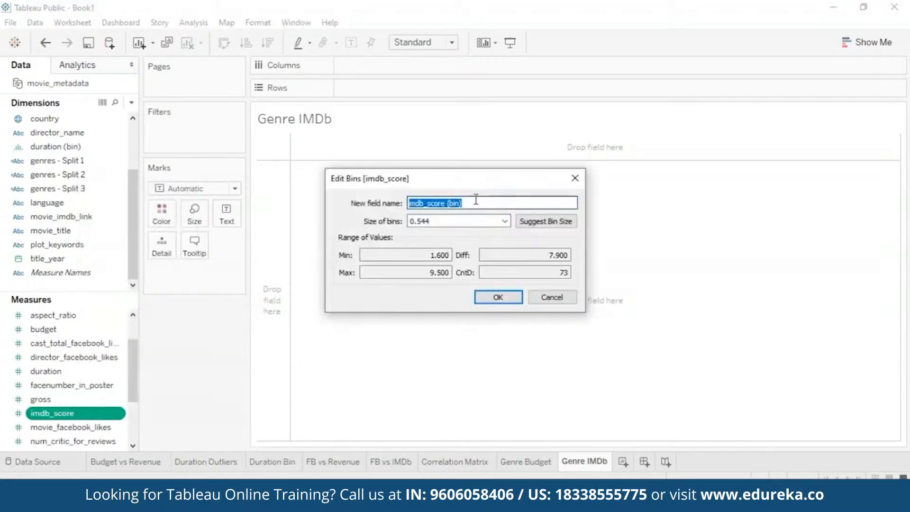
{"action": "double_click", "coordinate": [445, 218]}
{"action": "type", "text": "1"}
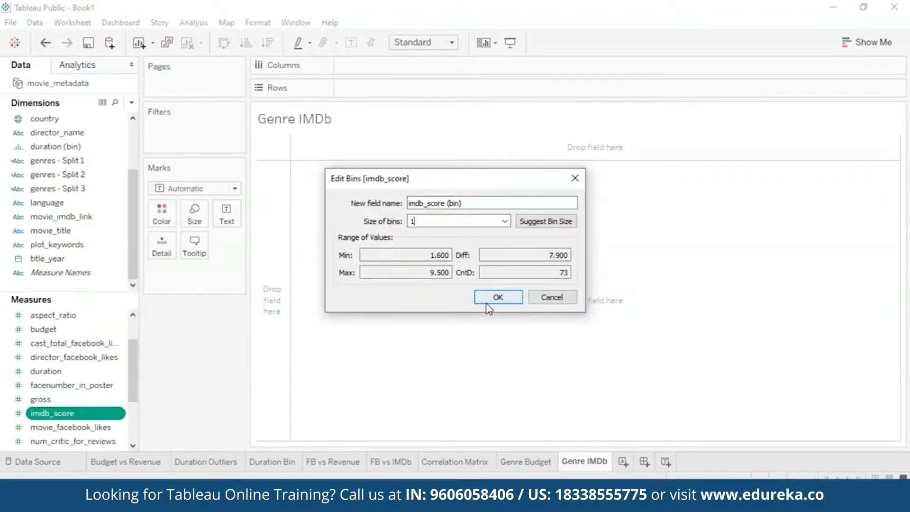
{"action": "left_click", "coordinate": [498, 297]}
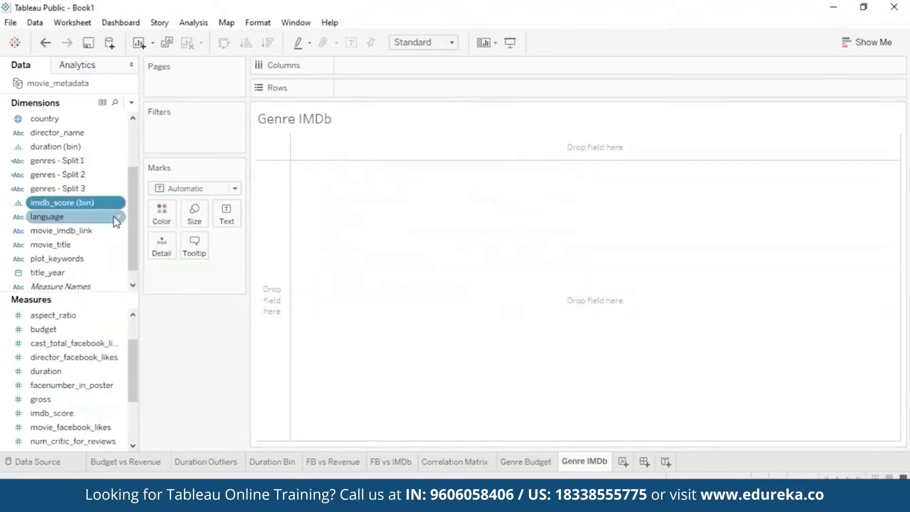
Step: Build a bar chart with imdb_score (bin) on columns and the imdb_score measure on rows
{"action": "mouse_move", "coordinate": [90, 203]}
{"action": "left_mouse_down"}
{"action": "mouse_move", "coordinate": [392, 75]}
{"action": "mouse_move", "coordinate": [339, 66]}
{"action": "left_mouse_up"}
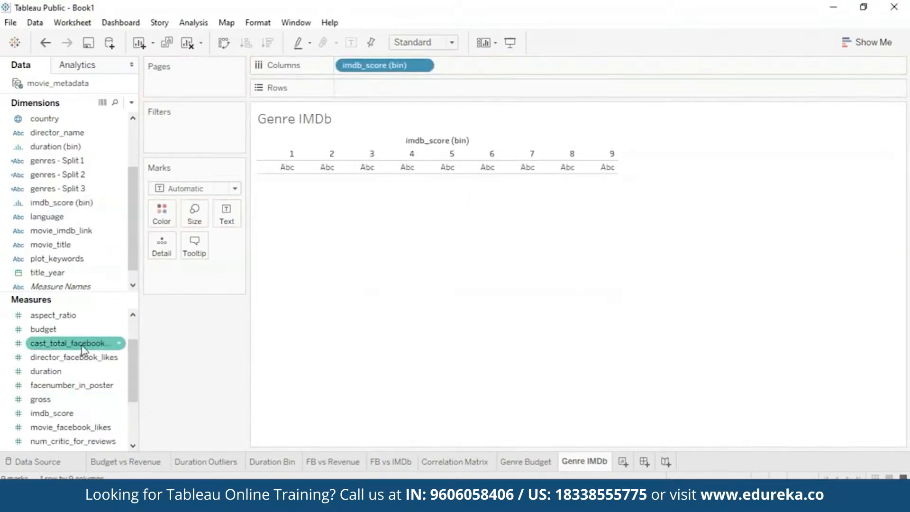
{"action": "left_click_drag", "start_coordinate": [93, 414], "coordinate": [410, 88]}
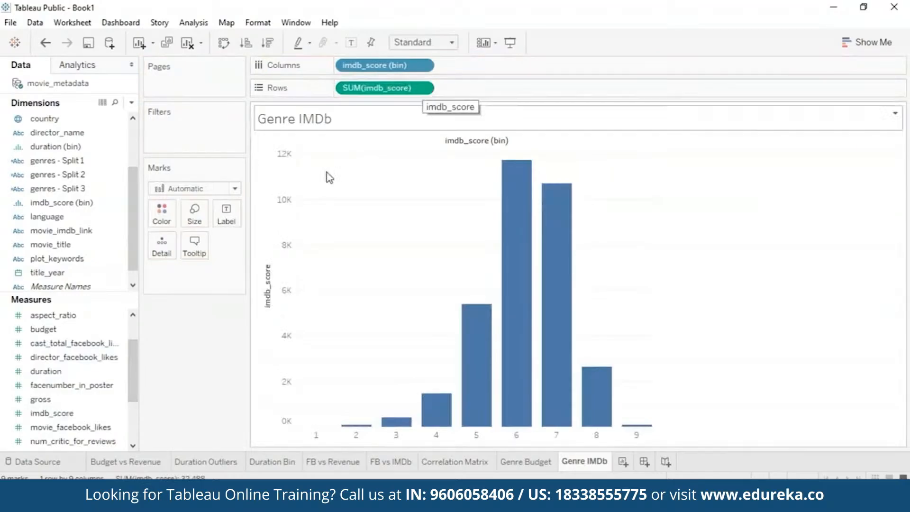
Step: Break the IMDb score bars down by genres - Split 1 and color the segments by that same field
{"action": "left_click_drag", "start_coordinate": [118, 160], "coordinate": [233, 277]}
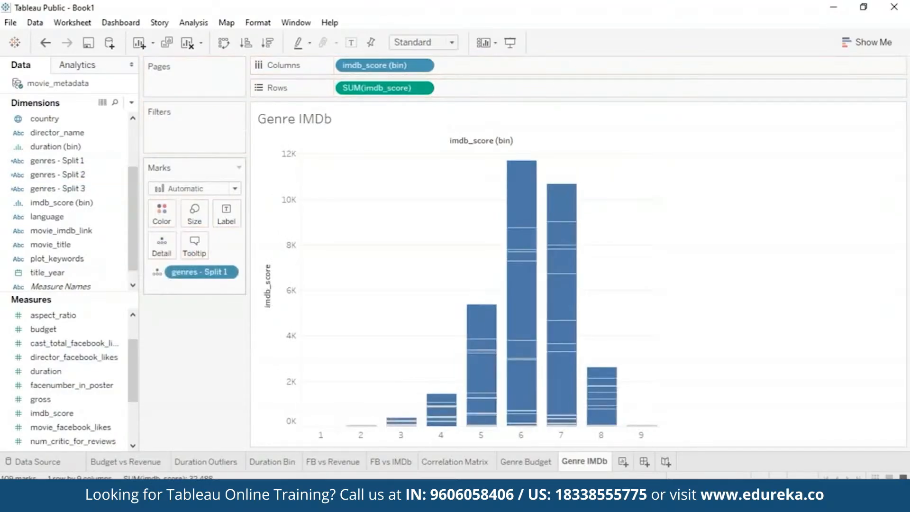
{"action": "left_click", "coordinate": [229, 274]}
{"action": "left_click", "coordinate": [161, 213]}
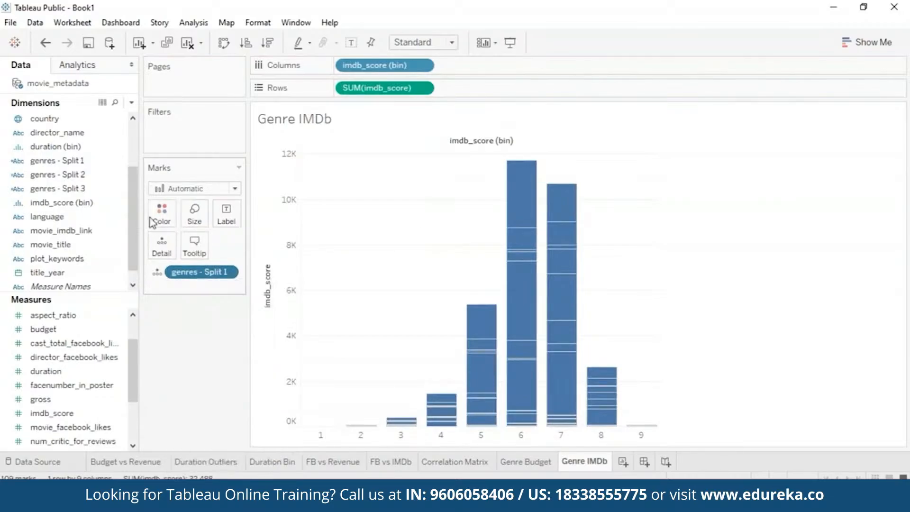
{"action": "left_click", "coordinate": [162, 214]}
{"action": "left_click", "coordinate": [254, 385]}
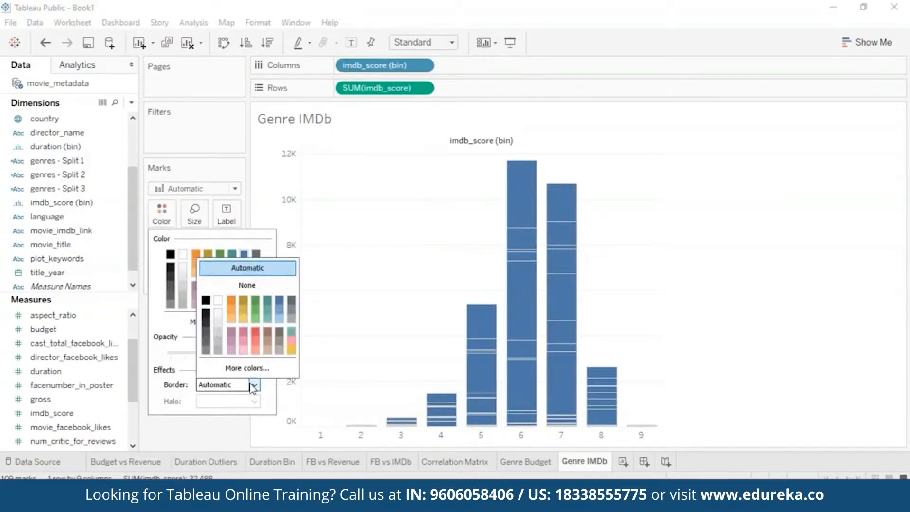
{"action": "left_click", "coordinate": [341, 311]}
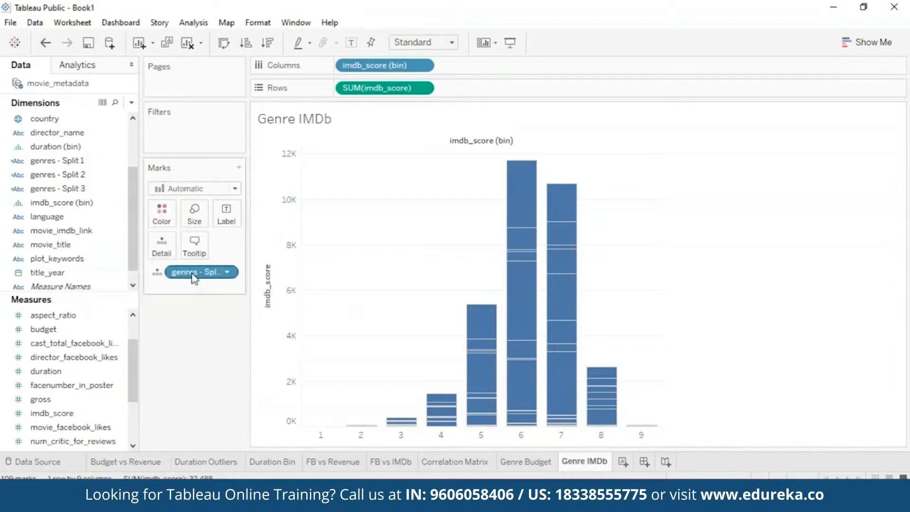
{"action": "left_click_drag", "start_coordinate": [82, 164], "coordinate": [161, 213]}
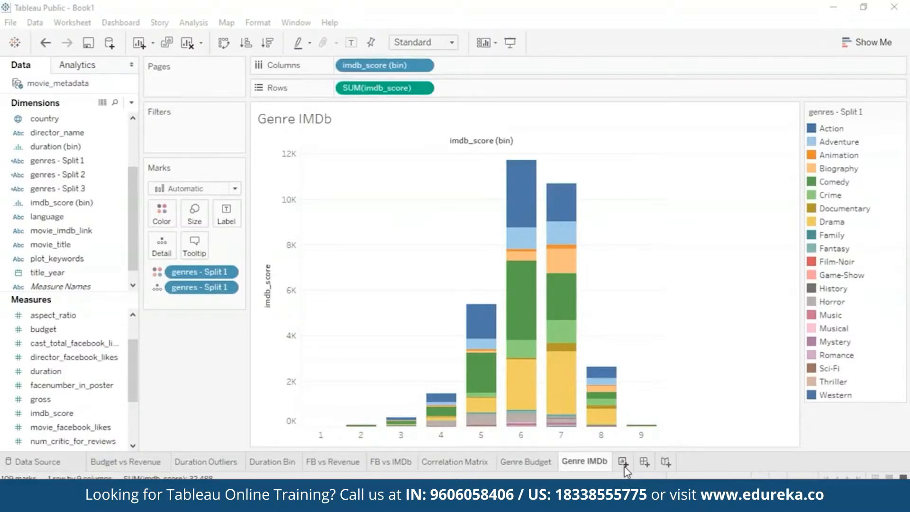
Step: Add a new worksheet and name it Content Rating Revenue
{"action": "left_click", "coordinate": [623, 462]}
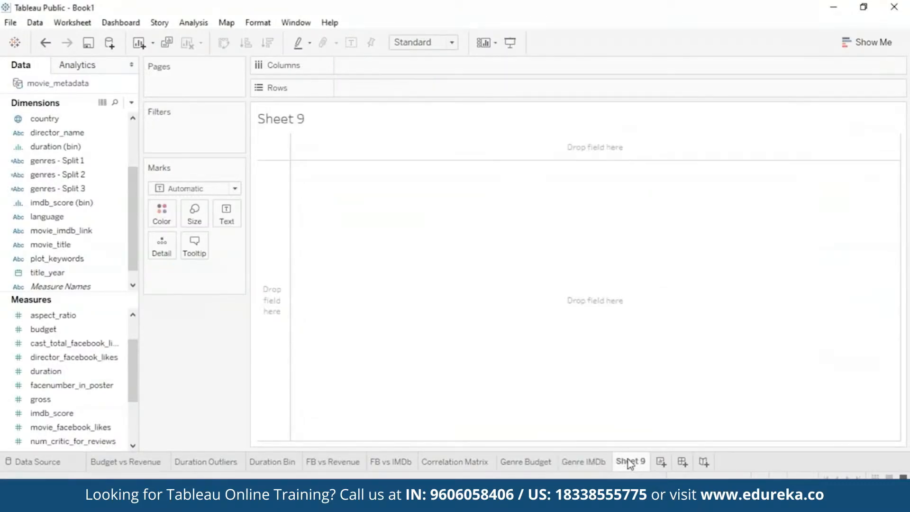
{"action": "right_click", "coordinate": [630, 462]}
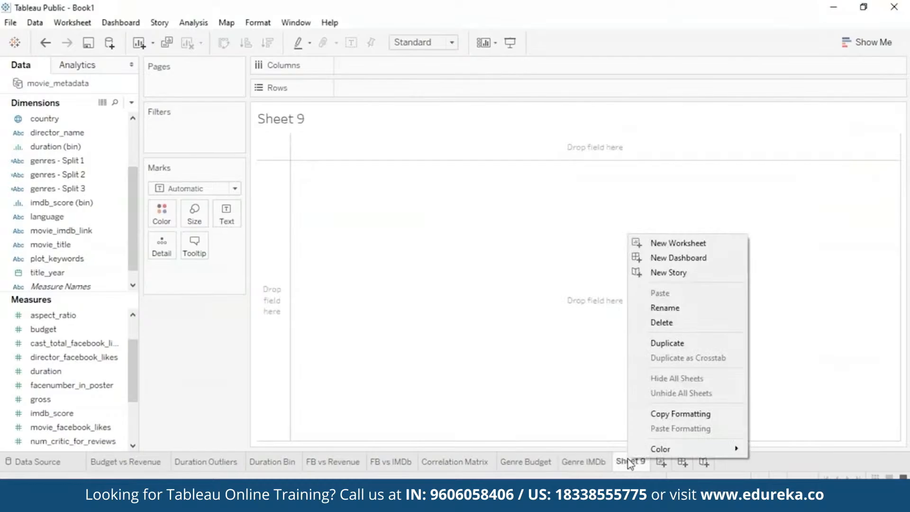
{"action": "left_click", "coordinate": [681, 309]}
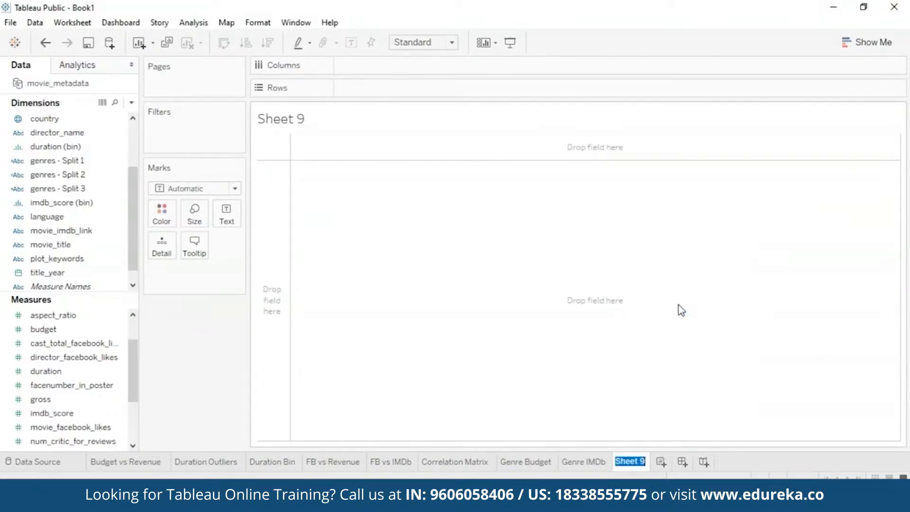
{"action": "type", "text": "Content Rat"}
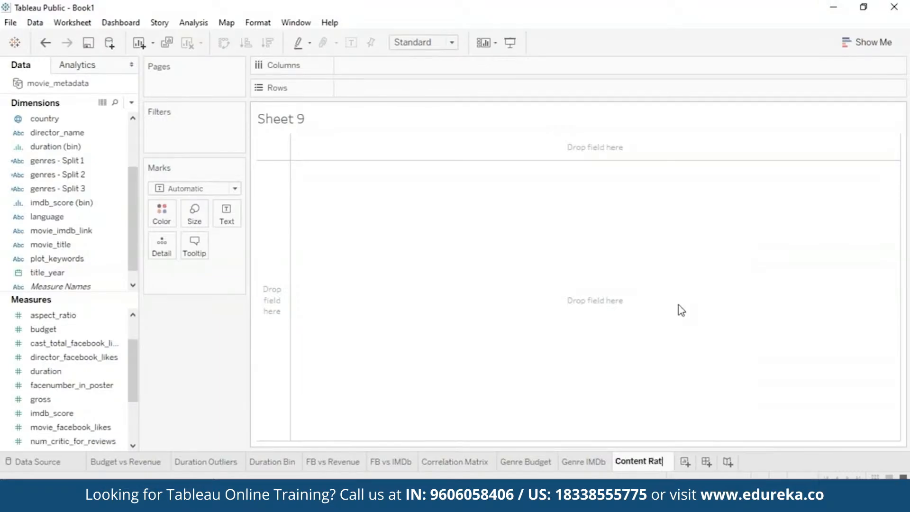
{"action": "type", "text": "ing"}
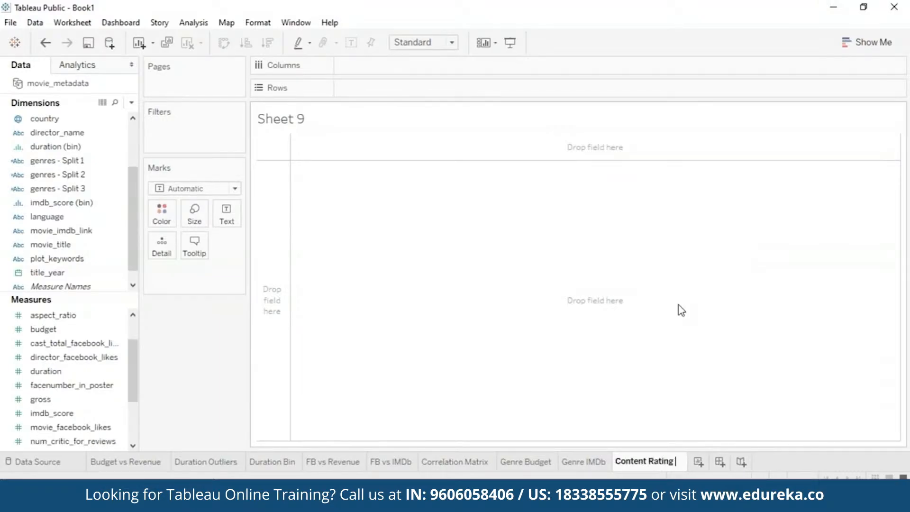
{"action": "type", "text": " Reve"}
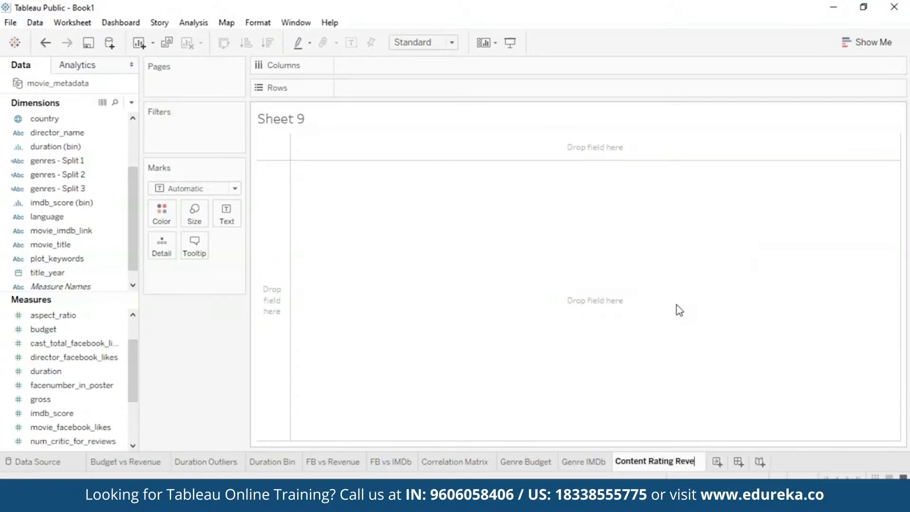
{"action": "type", "text": "nue"}
{"action": "key", "text": "Return"}
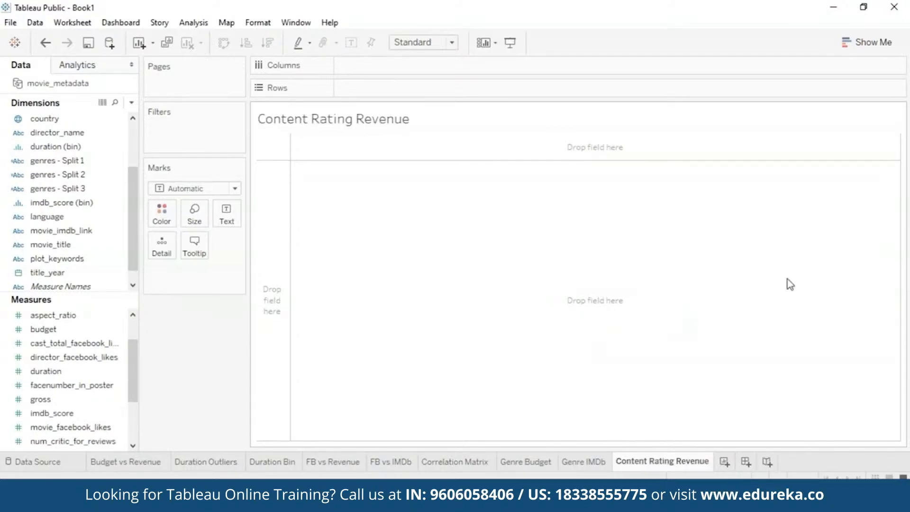
Step: Build a bar chart with content_rating on columns and the gross measure on rows
{"action": "left_click_drag", "start_coordinate": [133, 227], "coordinate": [136, 183]}
{"action": "left_click_drag", "start_coordinate": [71, 175], "coordinate": [400, 63]}
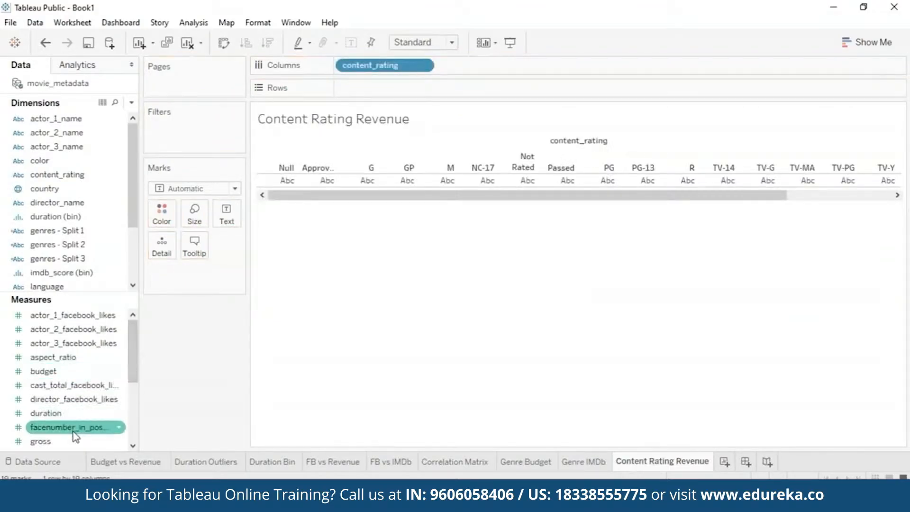
{"action": "left_click_drag", "start_coordinate": [75, 441], "coordinate": [394, 84]}
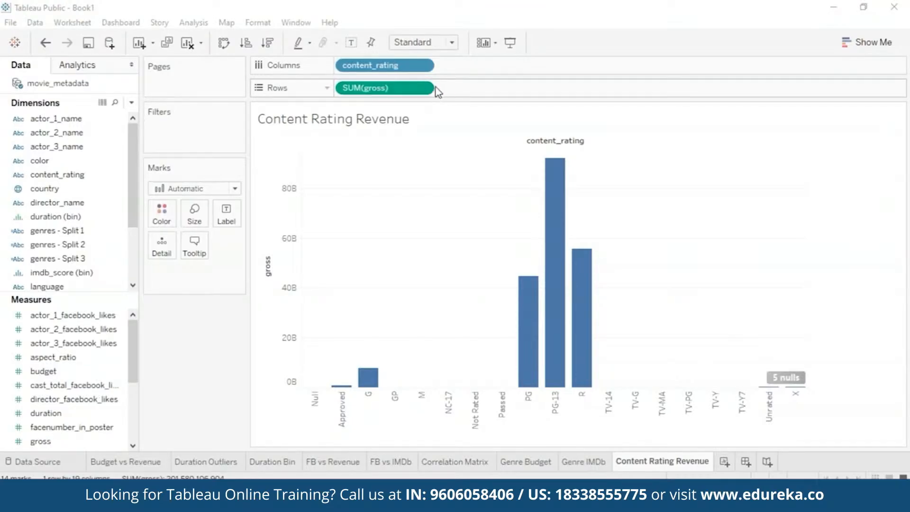
Step: Remove the gross measure from the rows of the content rating chart
{"action": "left_click", "coordinate": [423, 88]}
{"action": "left_click", "coordinate": [373, 337]}
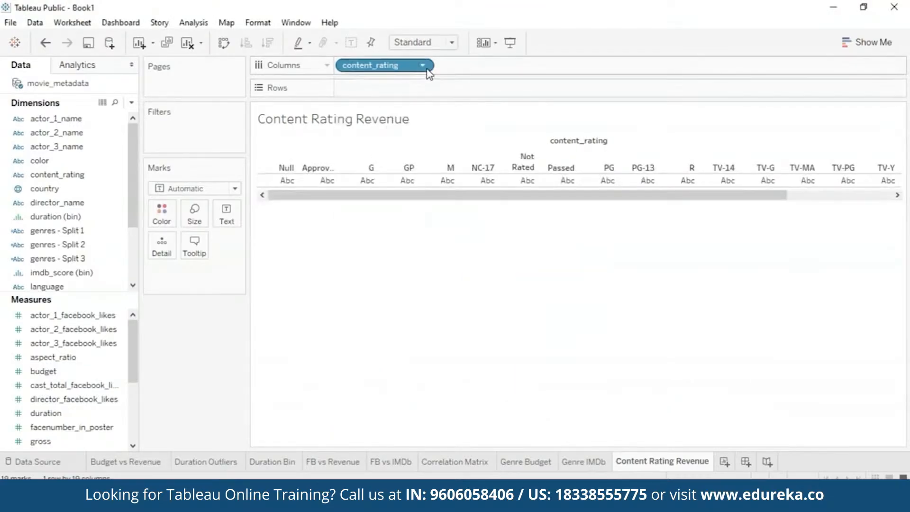